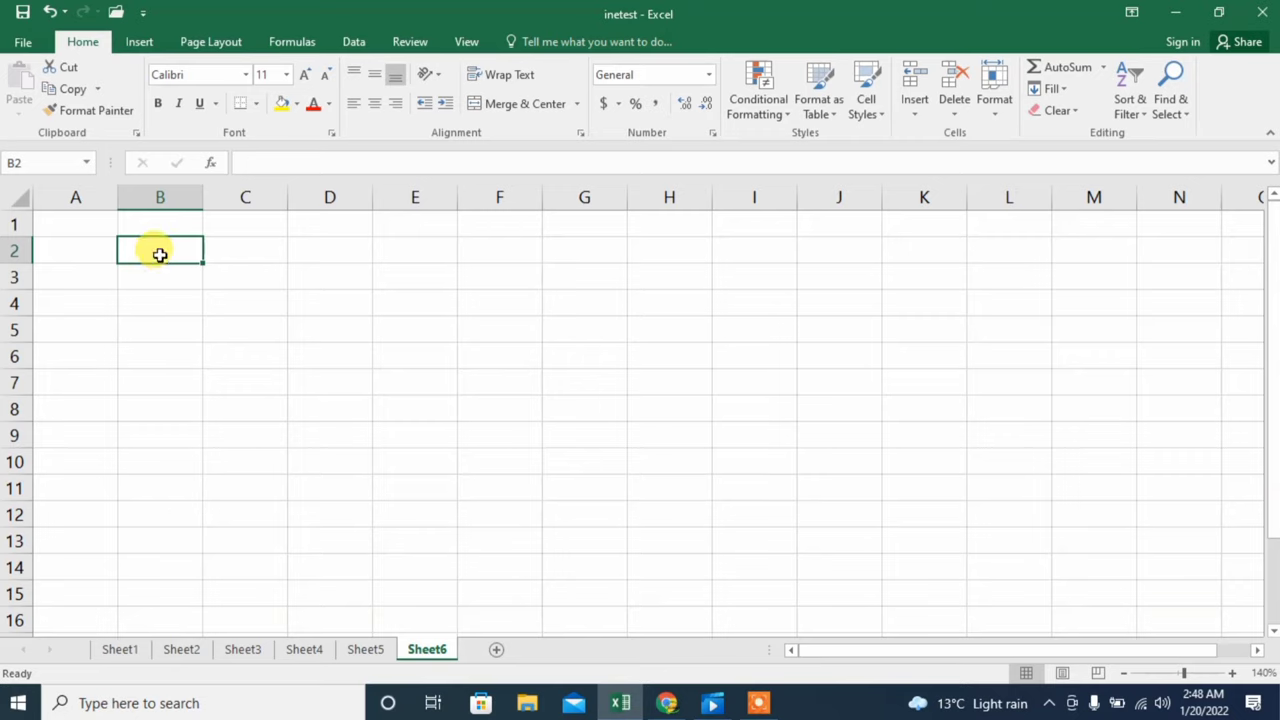
# Merge B2:O2 and enter the title 'Ideal Concept School'.
pyautogui.moveTo(191, 250)
pyautogui.mouseDown()
pyautogui.moveTo(1207, 259)
pyautogui.moveTo(1186, 273)
pyautogui.mouseUp()
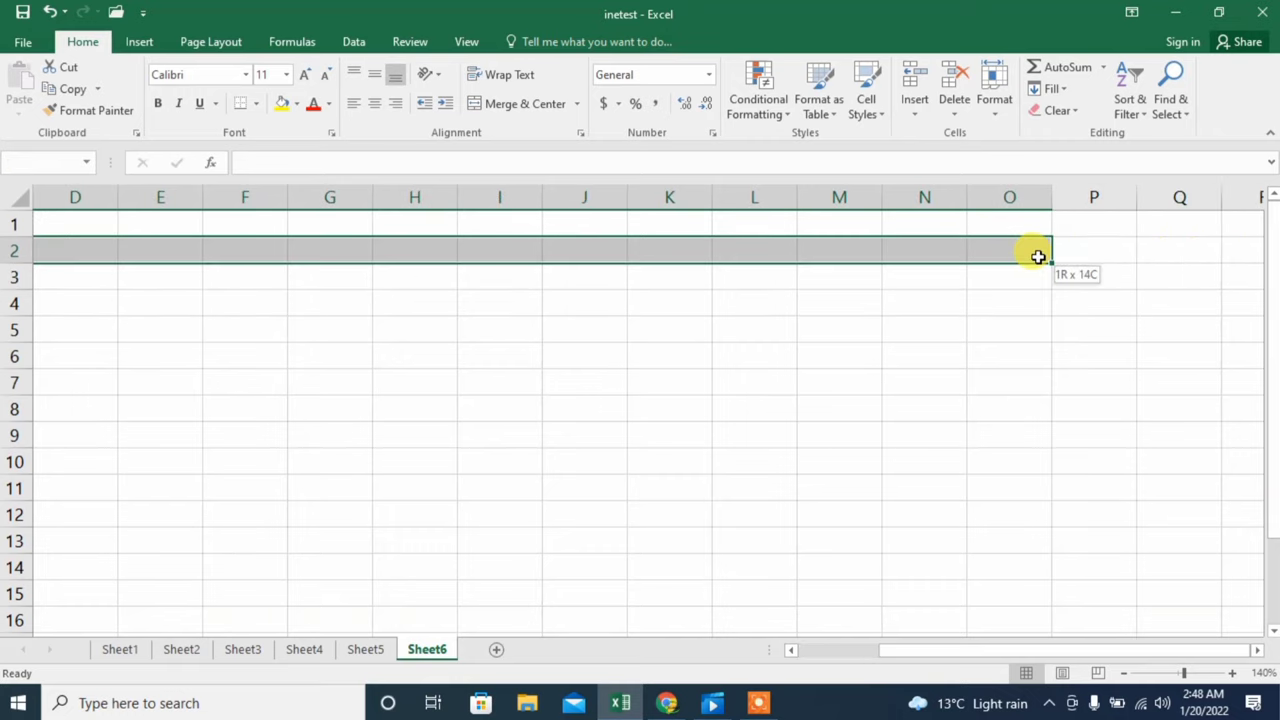
pyautogui.moveTo(1186, 273); pyautogui.dragTo(1037, 251)
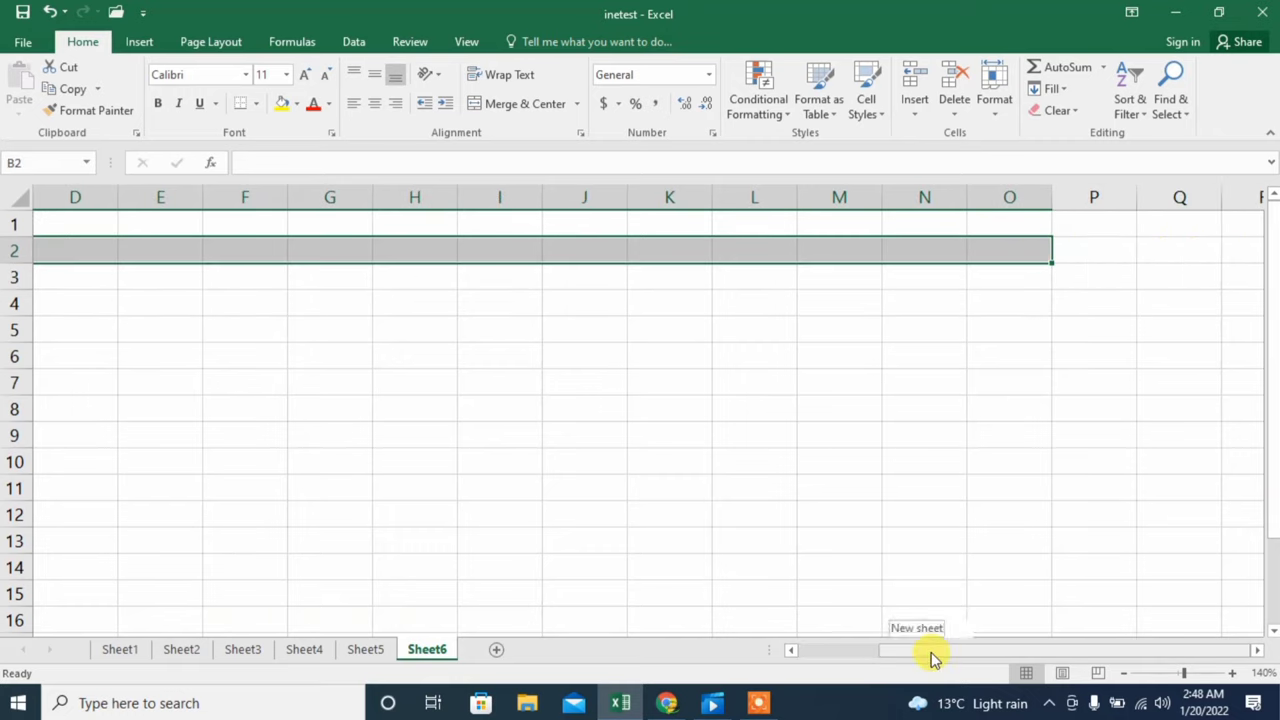
pyautogui.moveTo(931, 652); pyautogui.dragTo(866, 668)
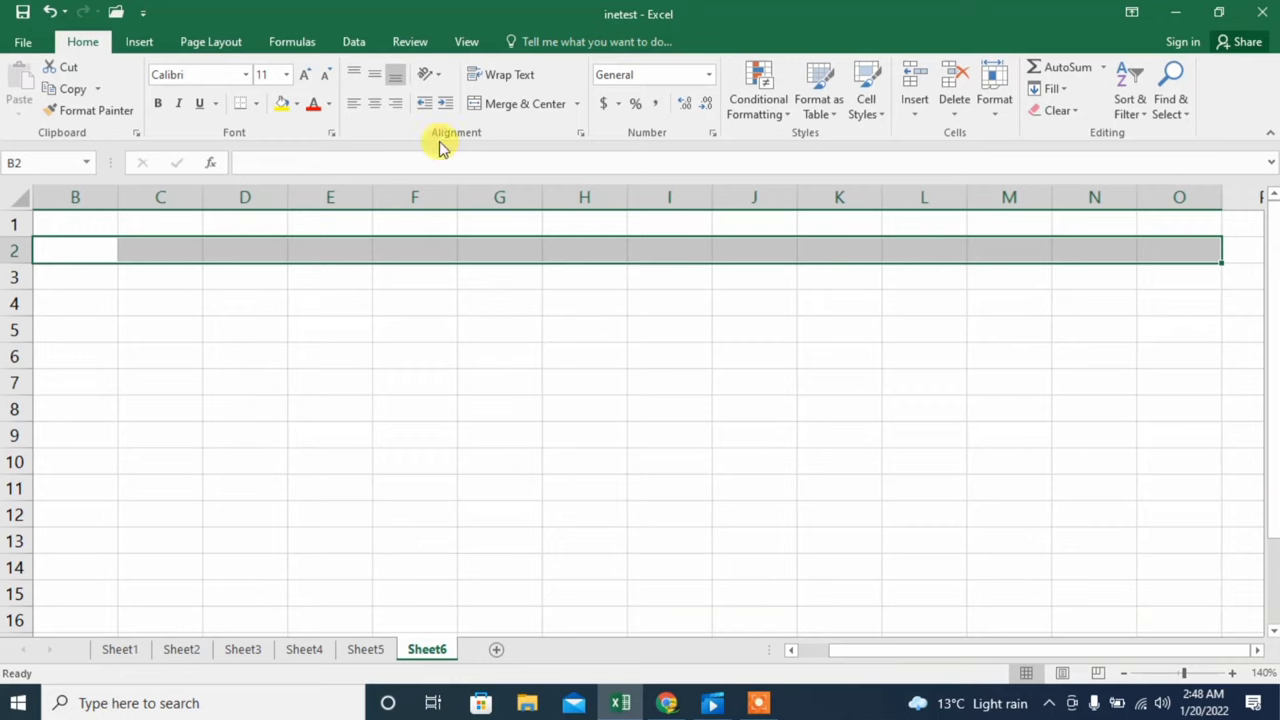
pyautogui.click(490, 108)
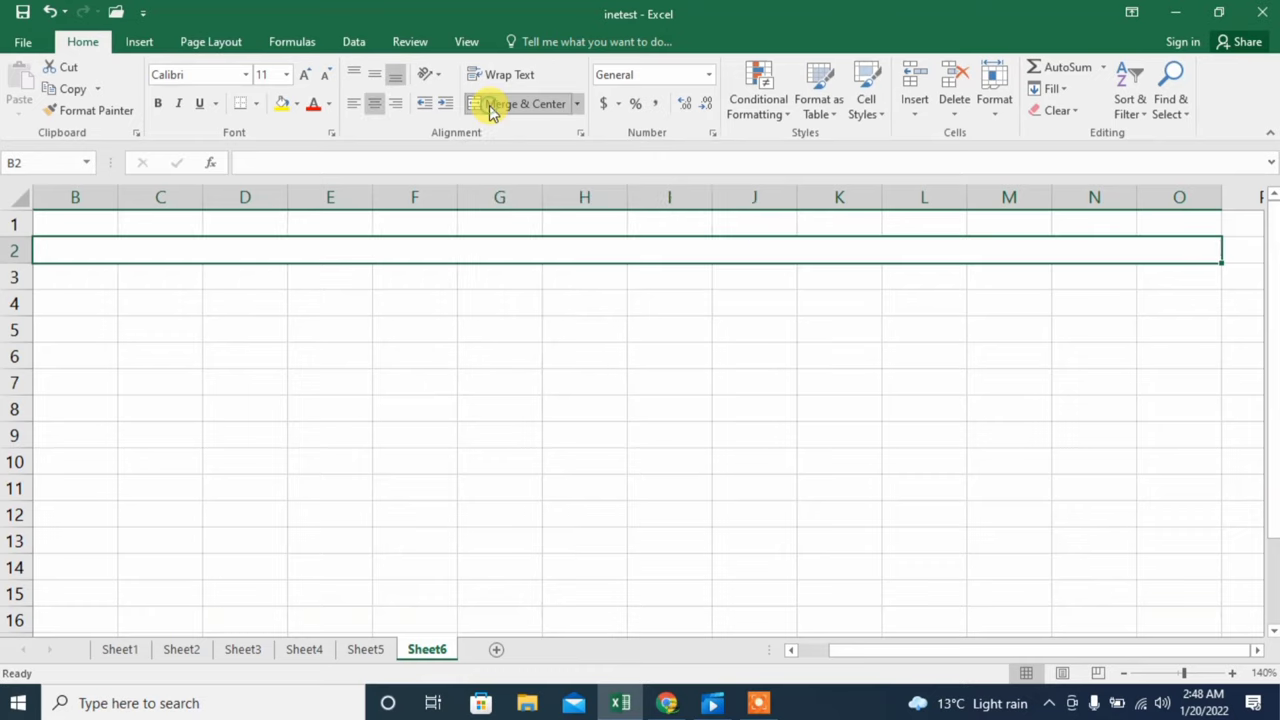
pyautogui.doubleClick(471, 247)
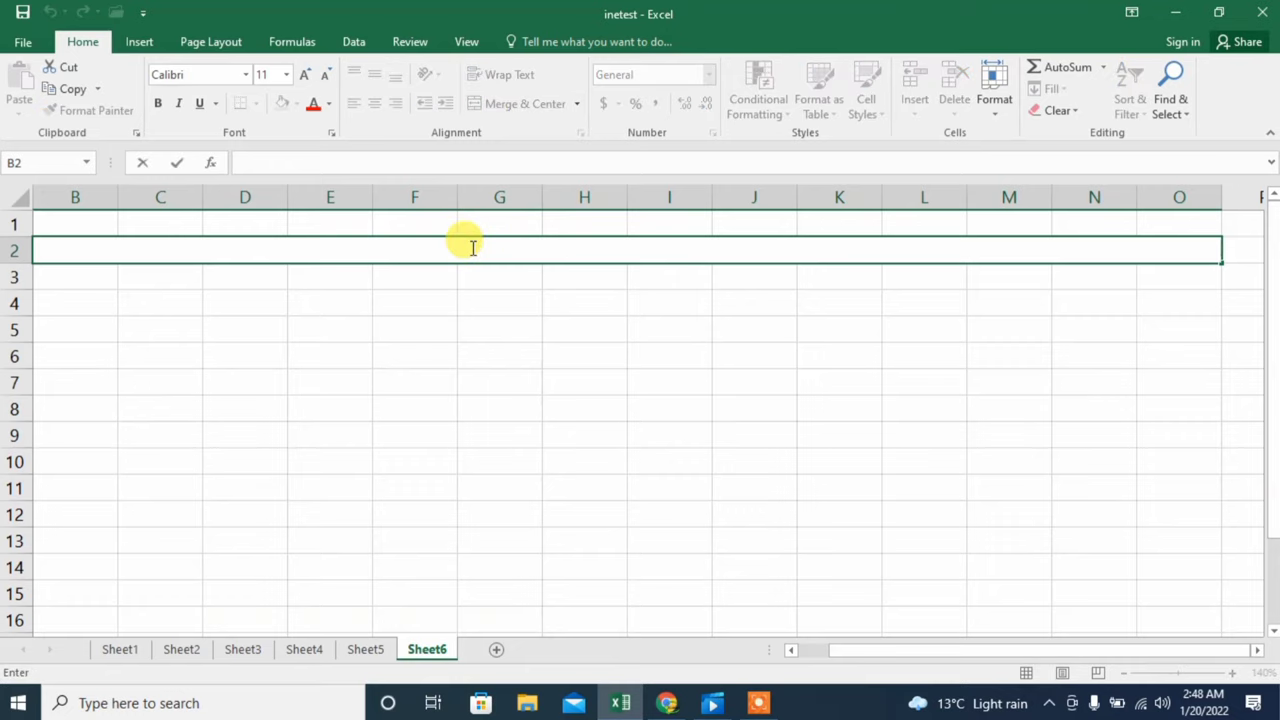
pyautogui.write('Idea')
pyautogui.write('l Conc')
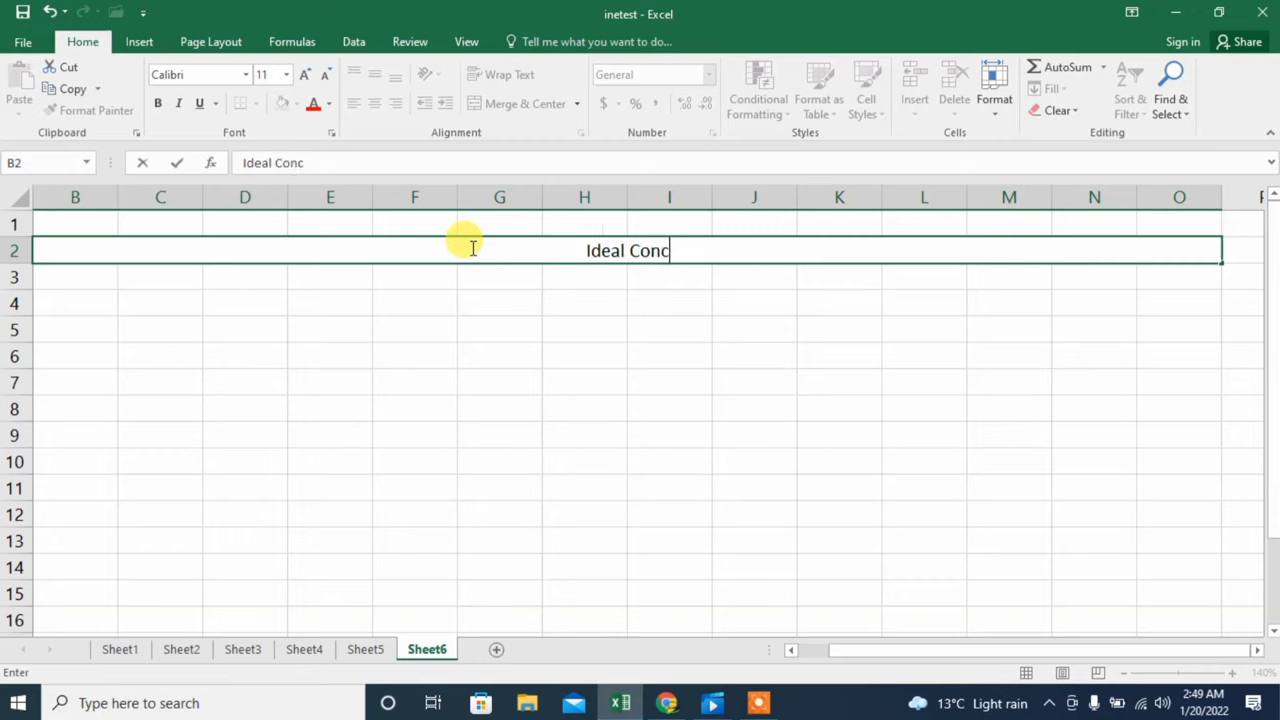
pyautogui.write('ept Sch')
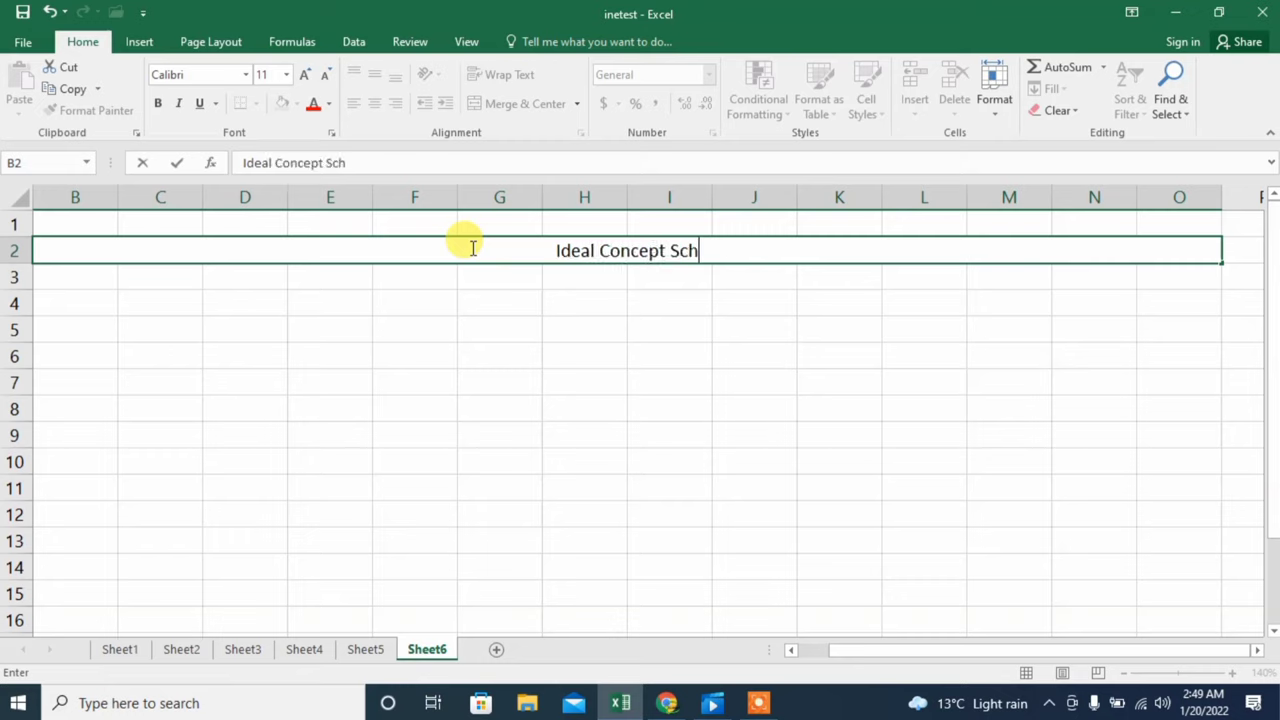
pyautogui.write('ool')
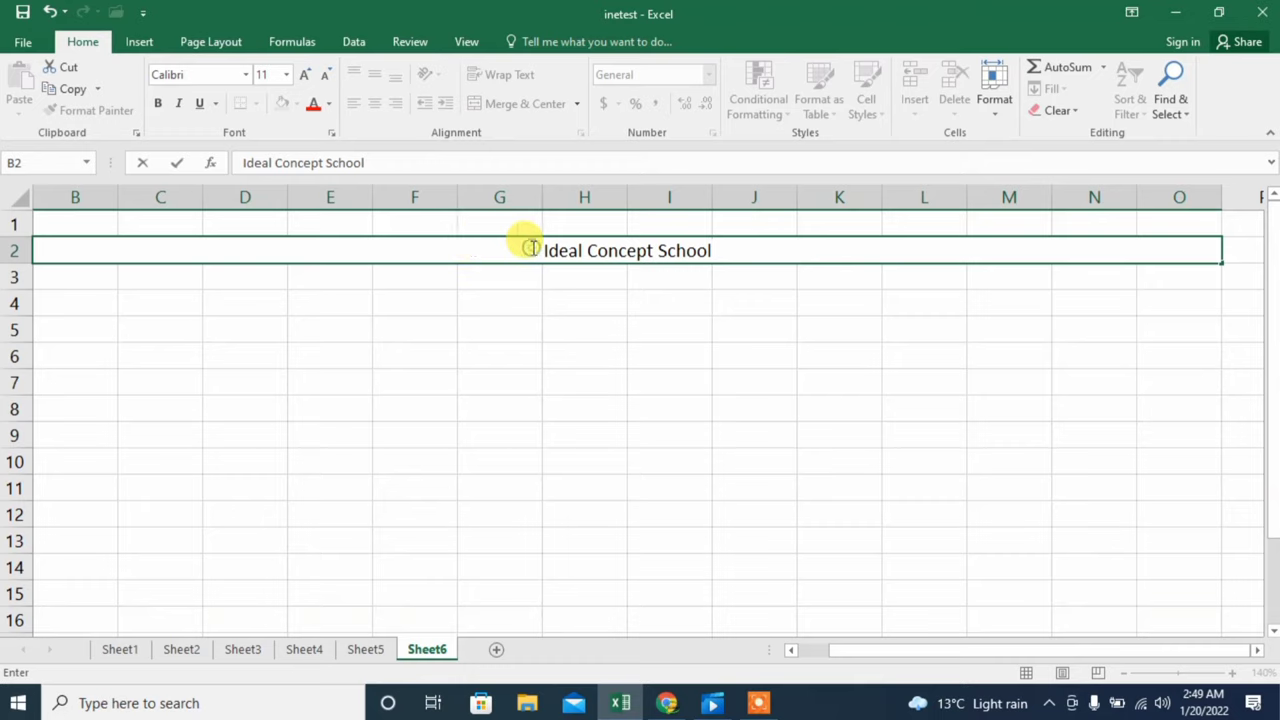
# Format the title as bold 16-point Arial Rounded MT Bold.
pyautogui.moveTo(531, 248); pyautogui.dragTo(725, 252)
pyautogui.click(286, 75)
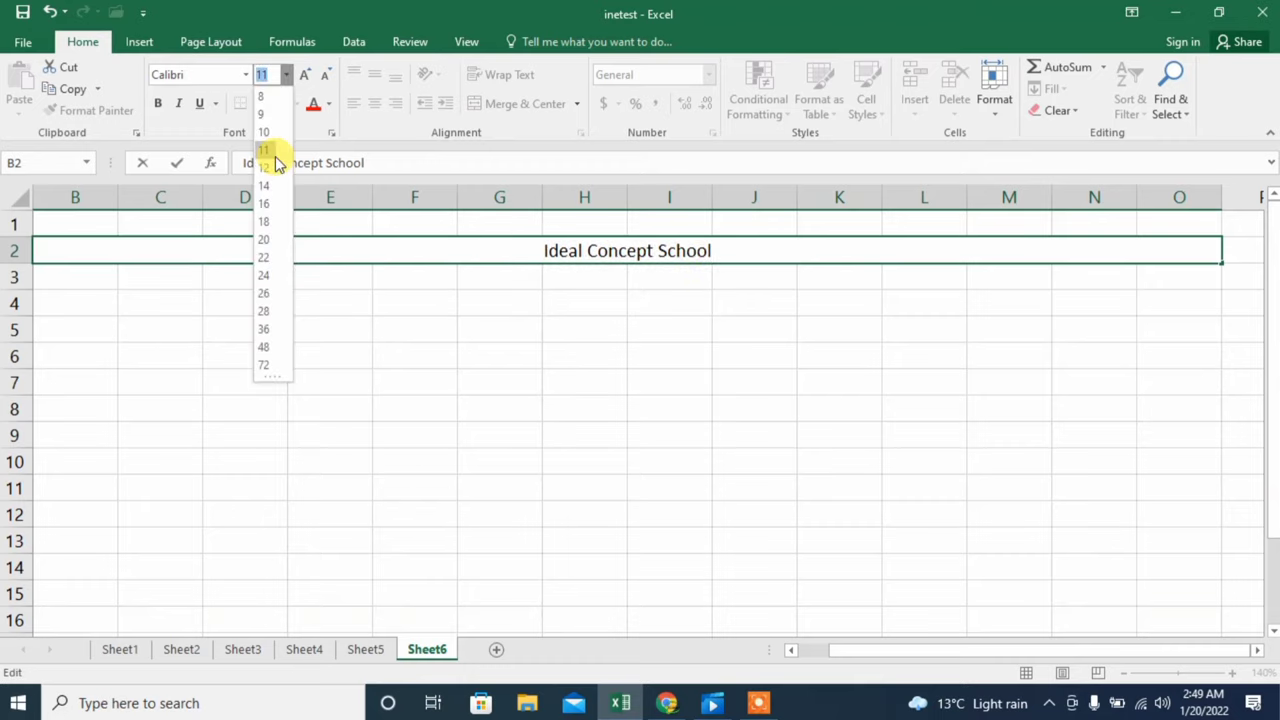
pyautogui.click(263, 205)
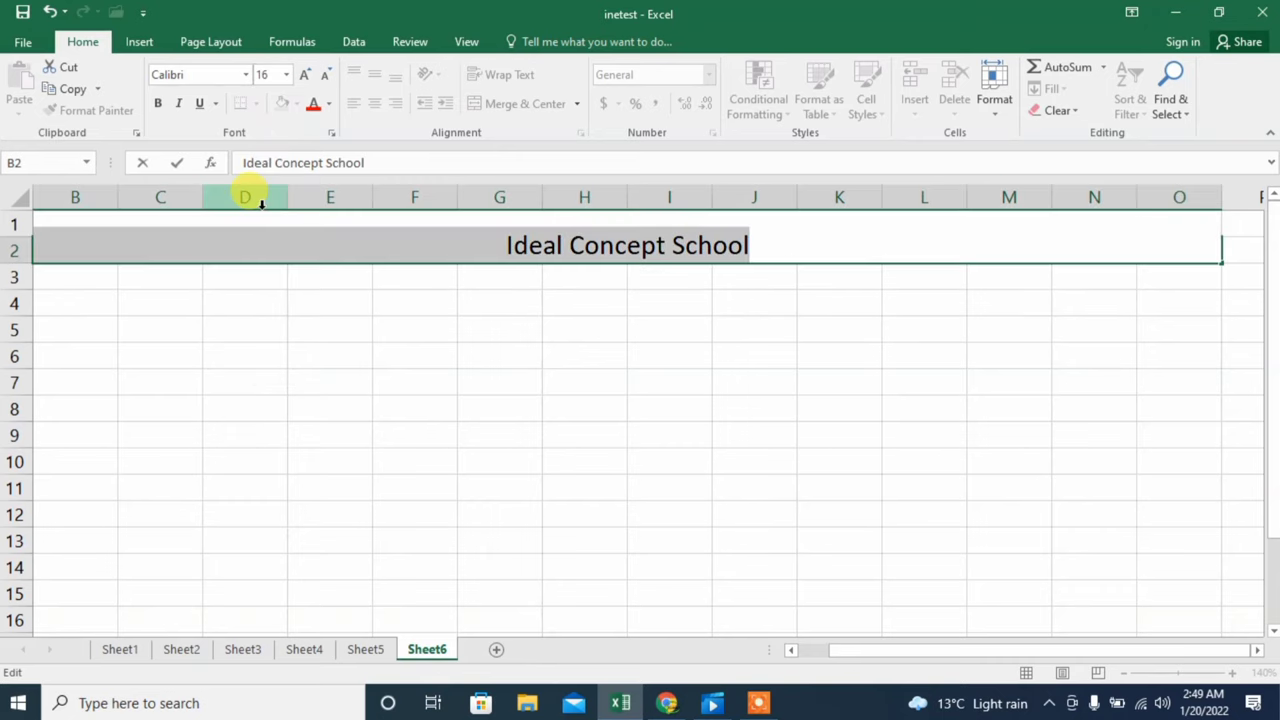
pyautogui.click(157, 103)
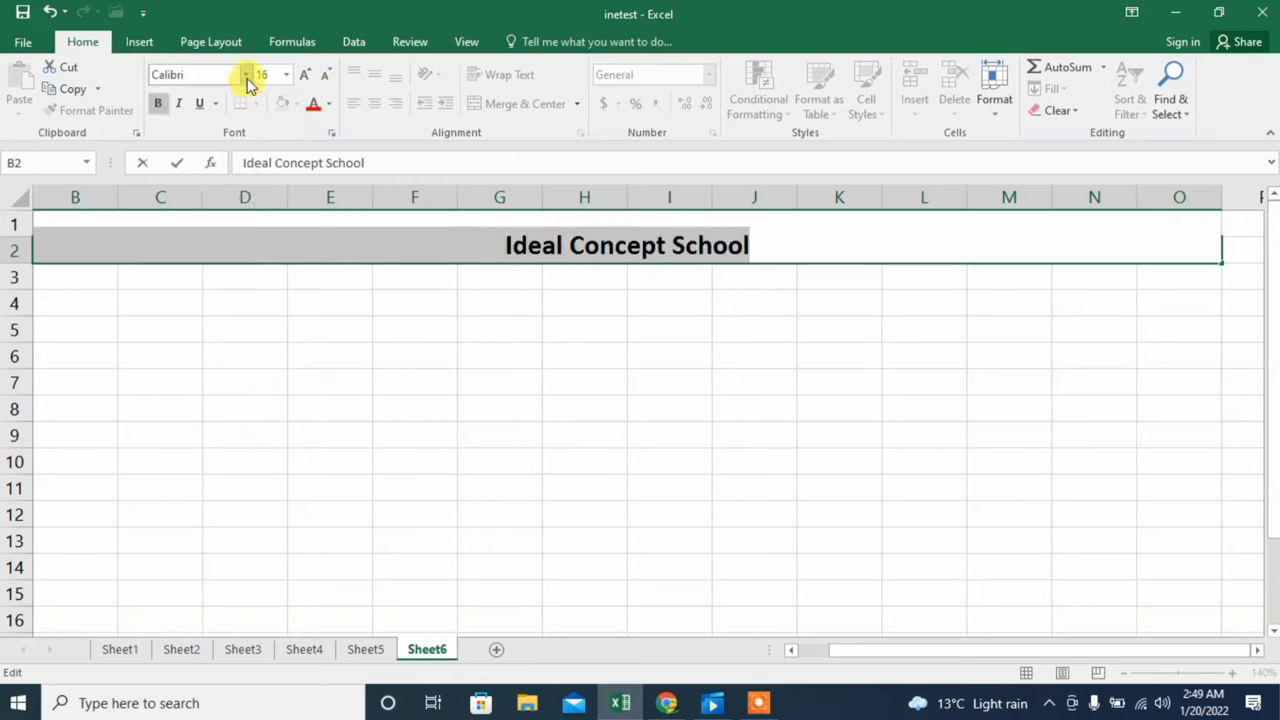
pyautogui.click(246, 78)
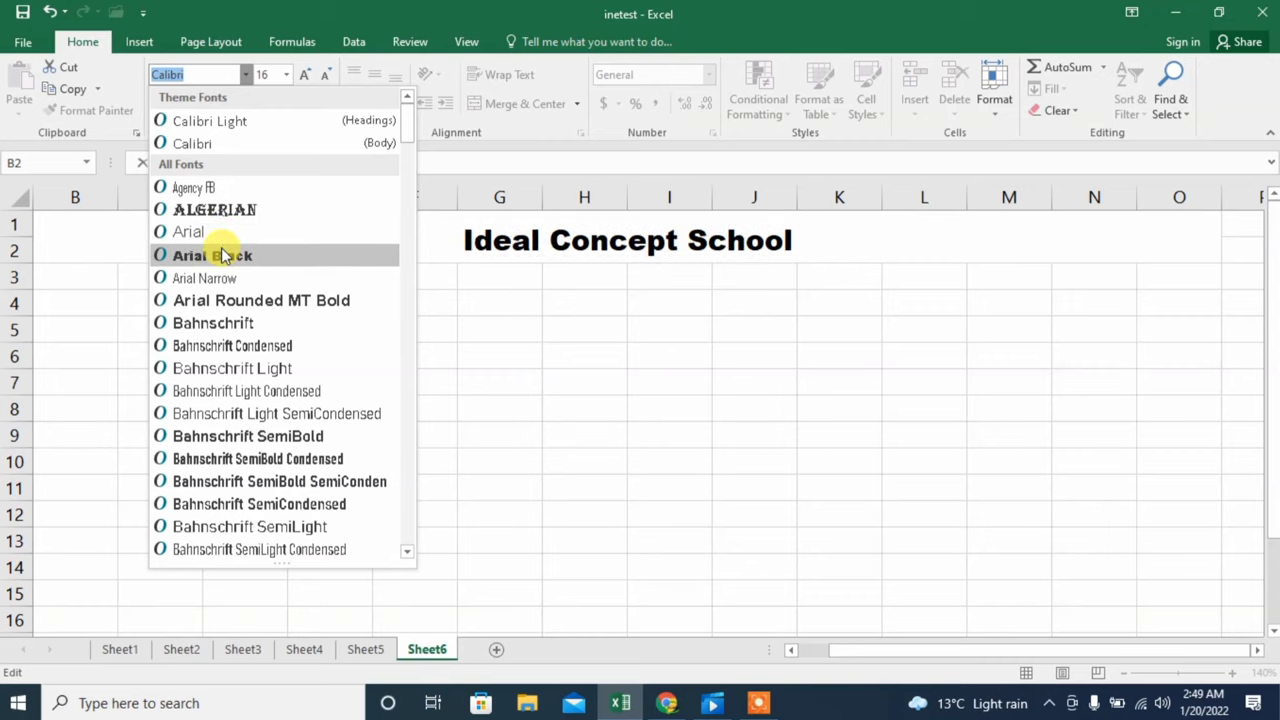
pyautogui.click(238, 303)
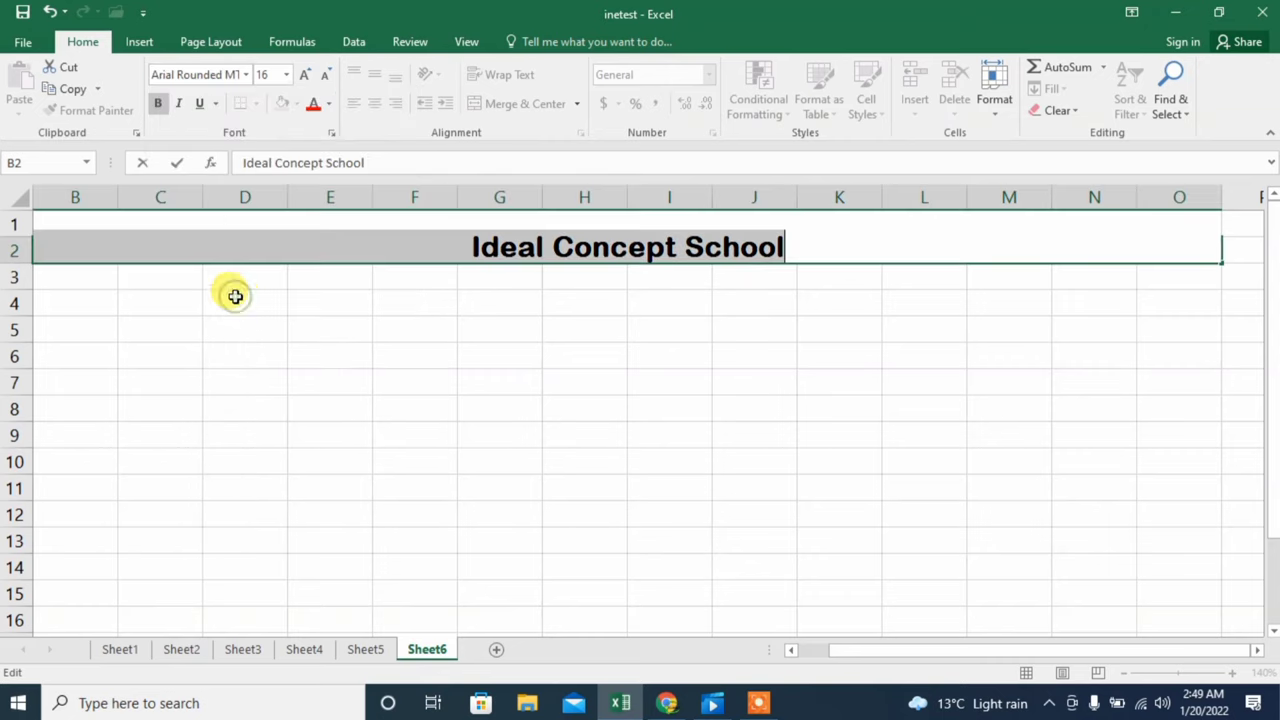
pyautogui.click(107, 278)
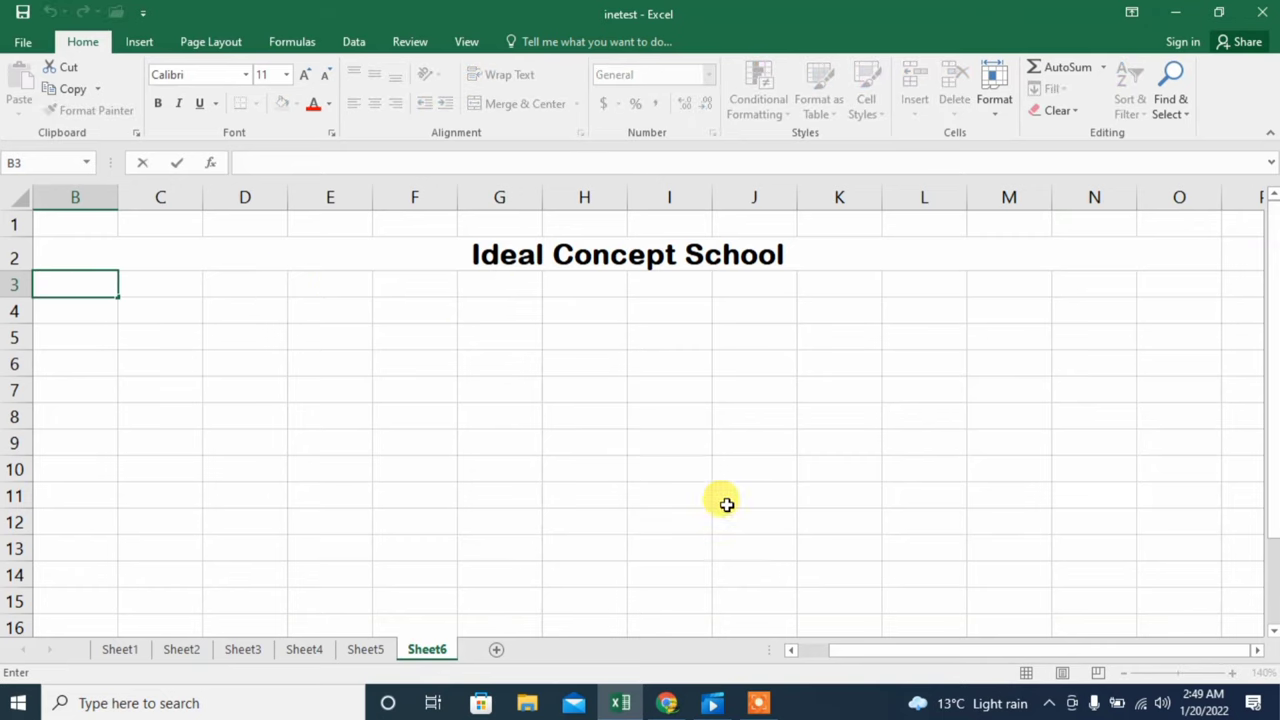
# Merge the row 3 cells under the title and type 'Final Examination'.
pyautogui.moveTo(871, 651); pyautogui.dragTo(853, 651)
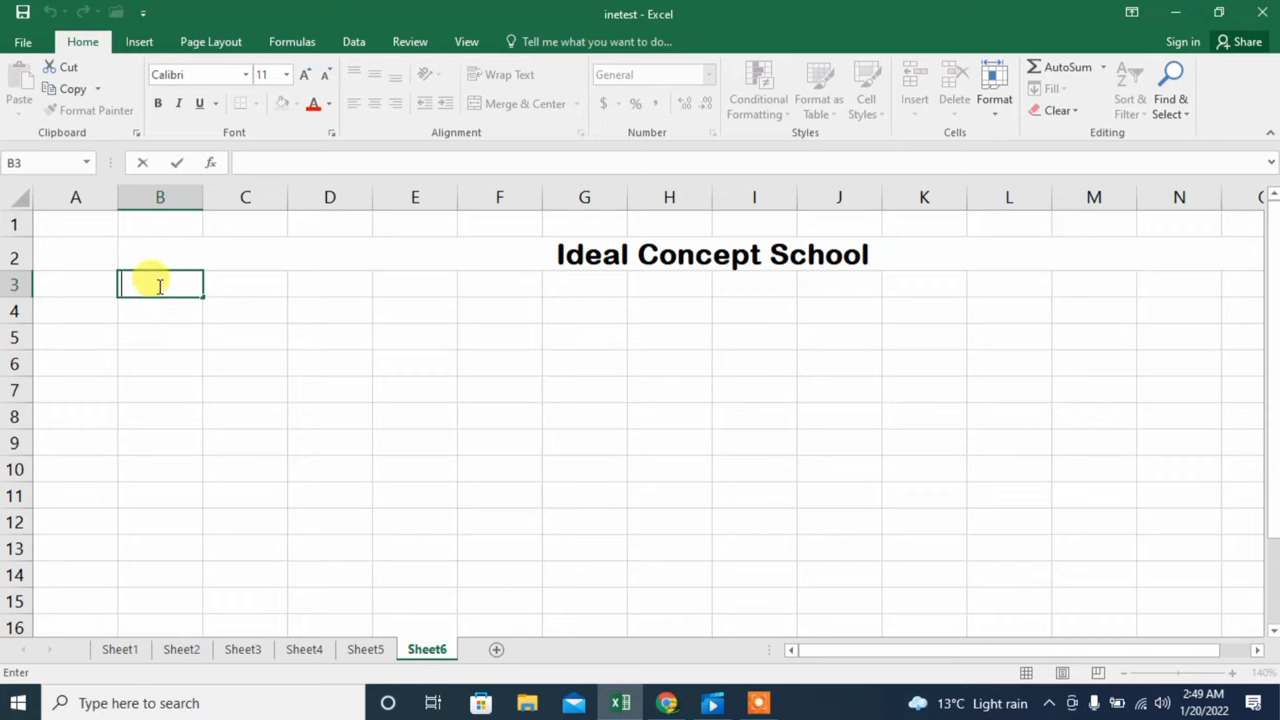
pyautogui.click(271, 291)
pyautogui.moveTo(166, 289); pyautogui.dragTo(1242, 287)
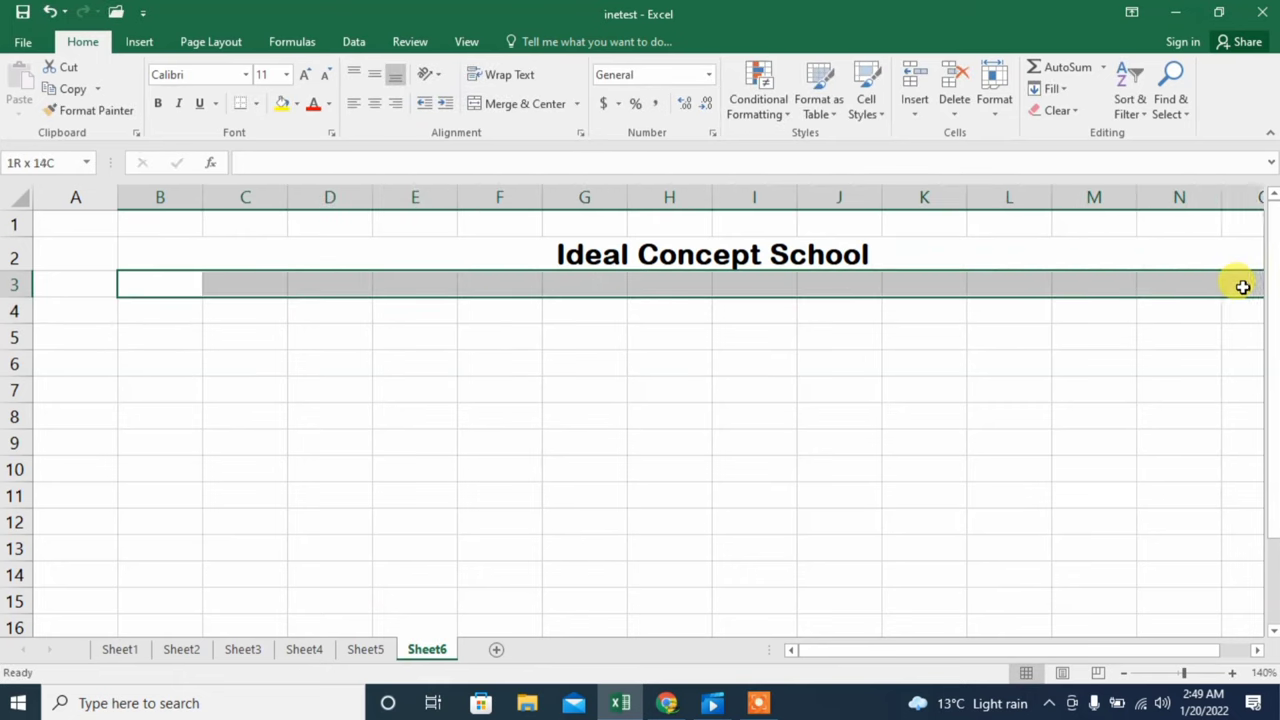
pyautogui.click(505, 107)
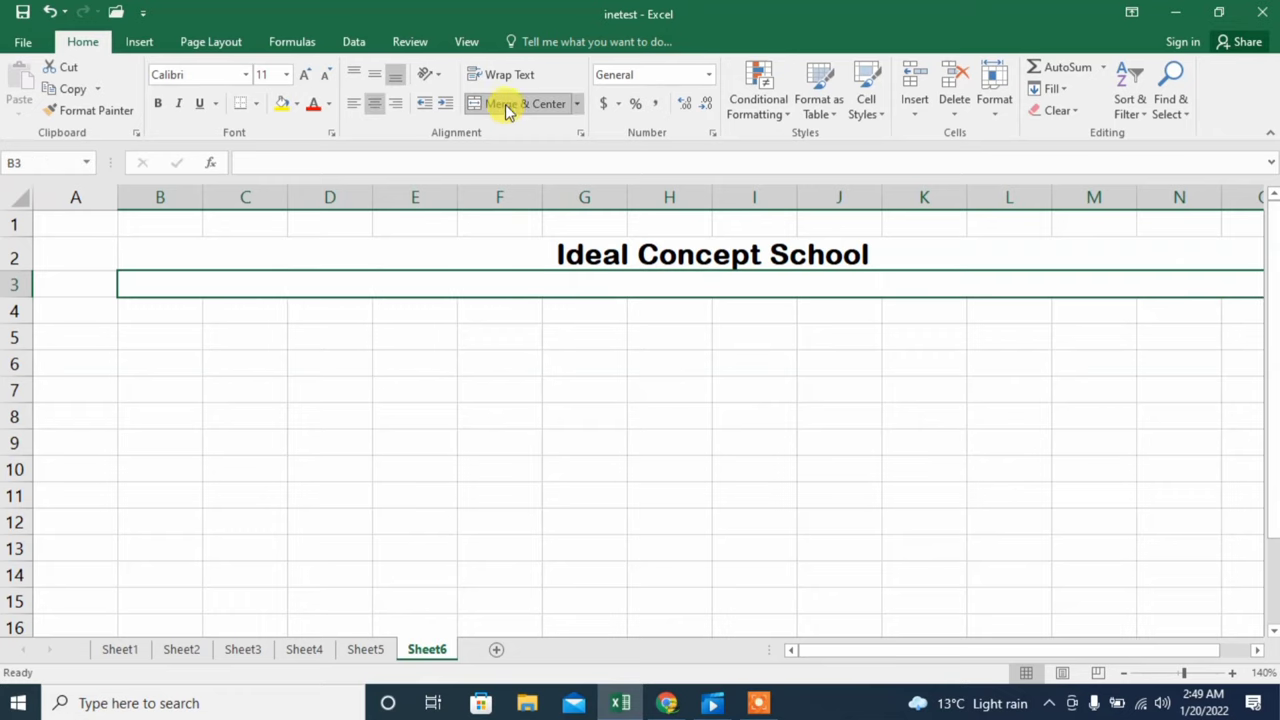
pyautogui.doubleClick(564, 278)
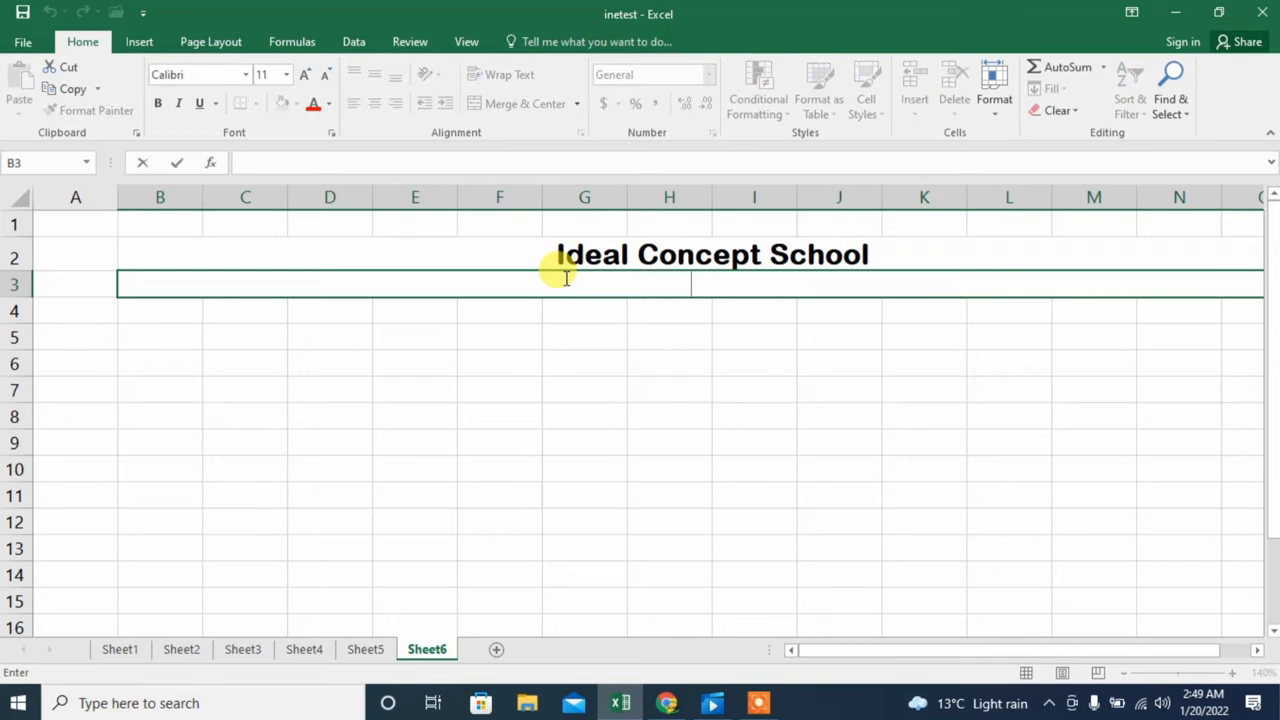
pyautogui.write('Final')
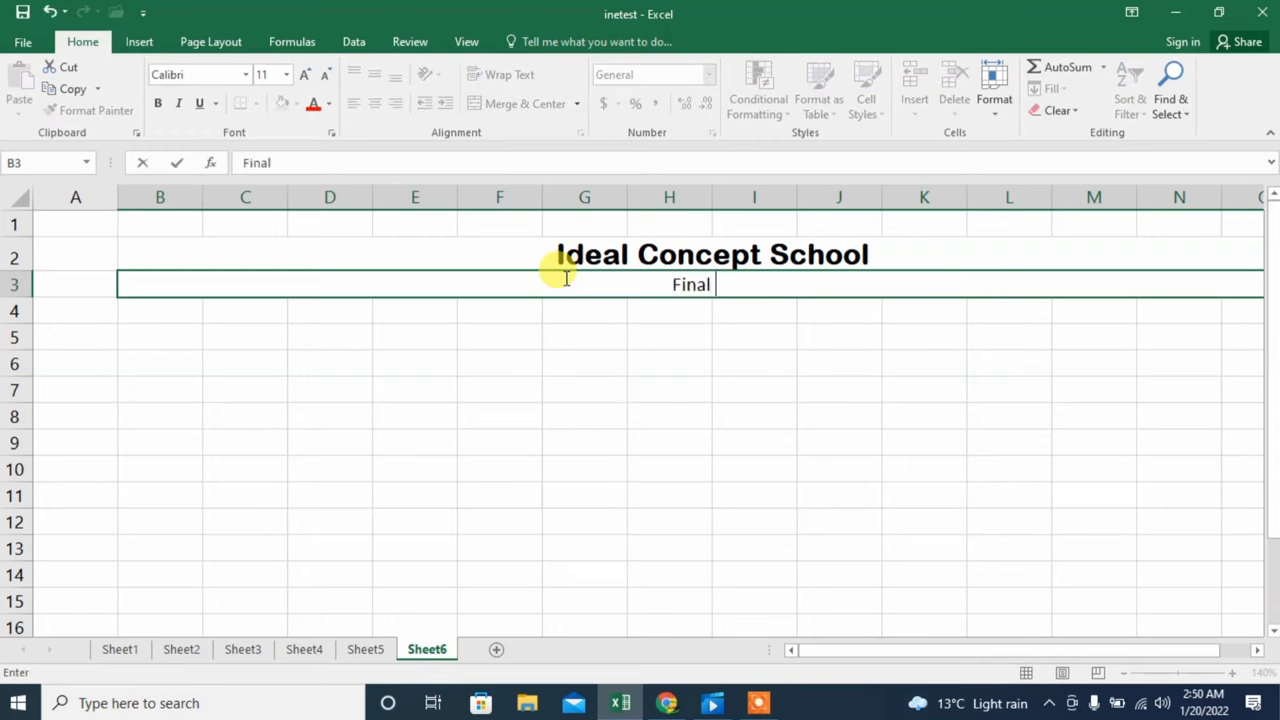
pyautogui.write(' Examin')
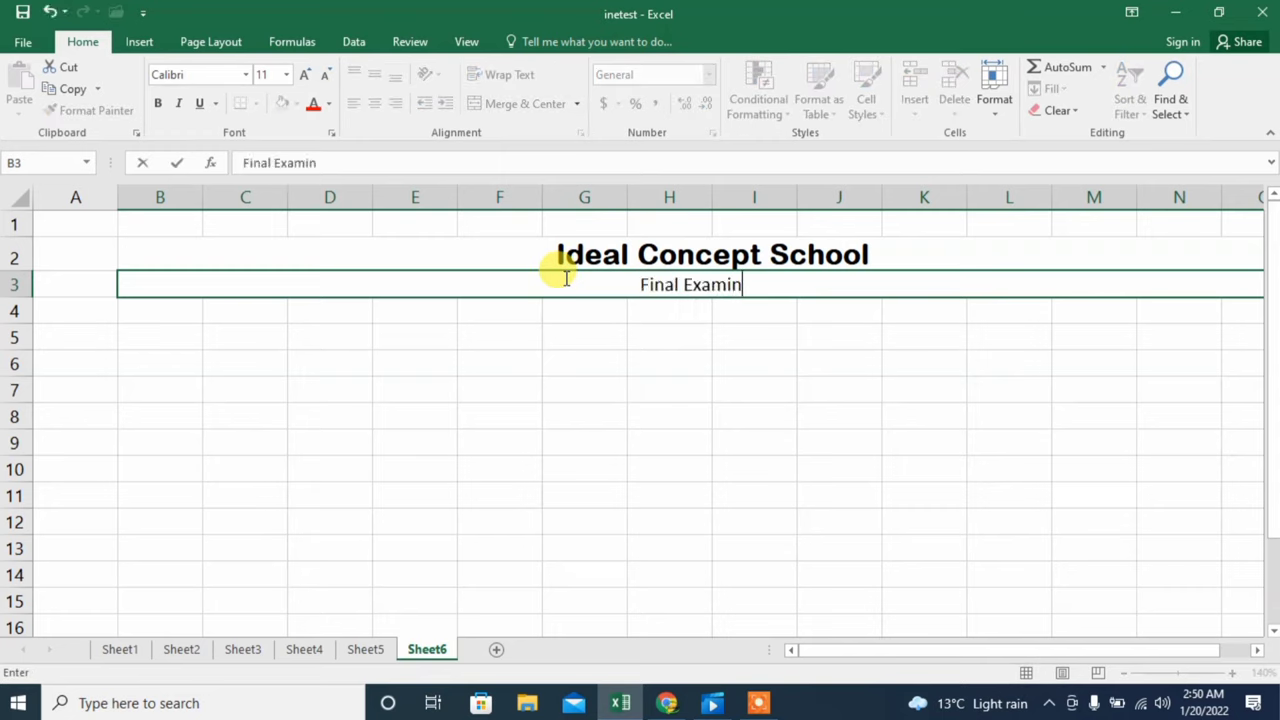
pyautogui.write('ation')
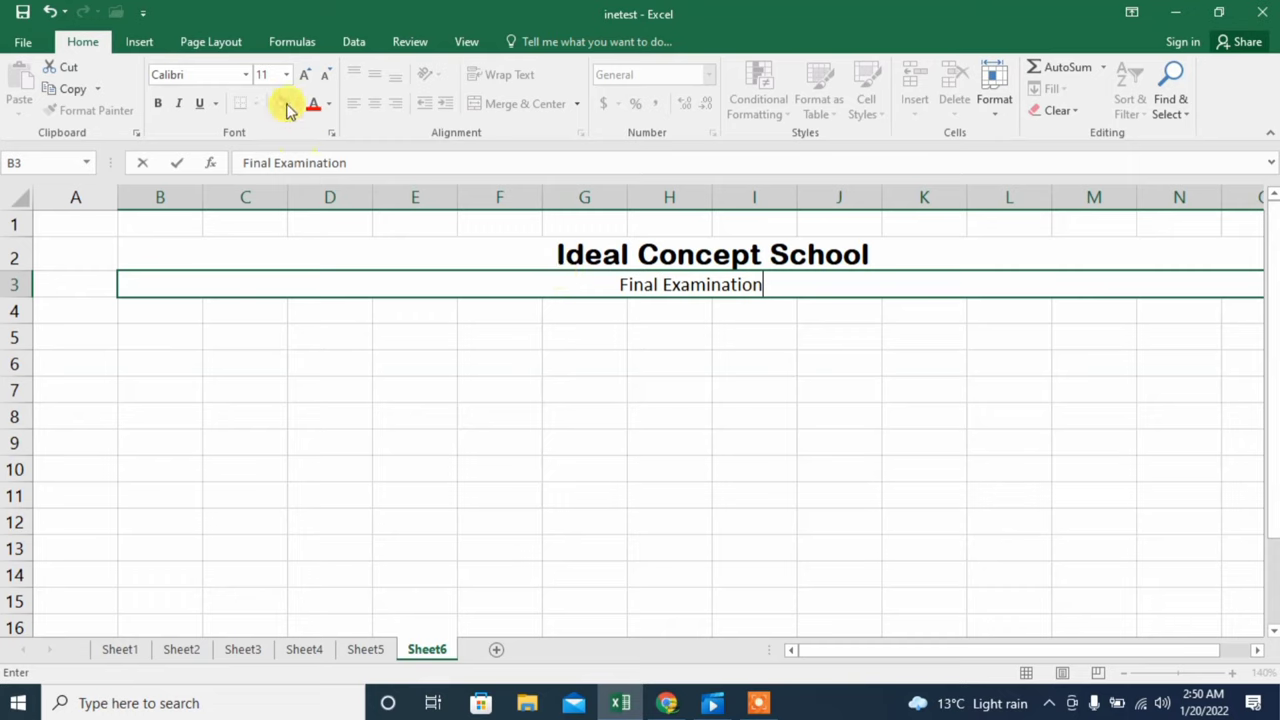
# Set 'Final Examination' to 14-point Arial Black.
pyautogui.click(287, 76)
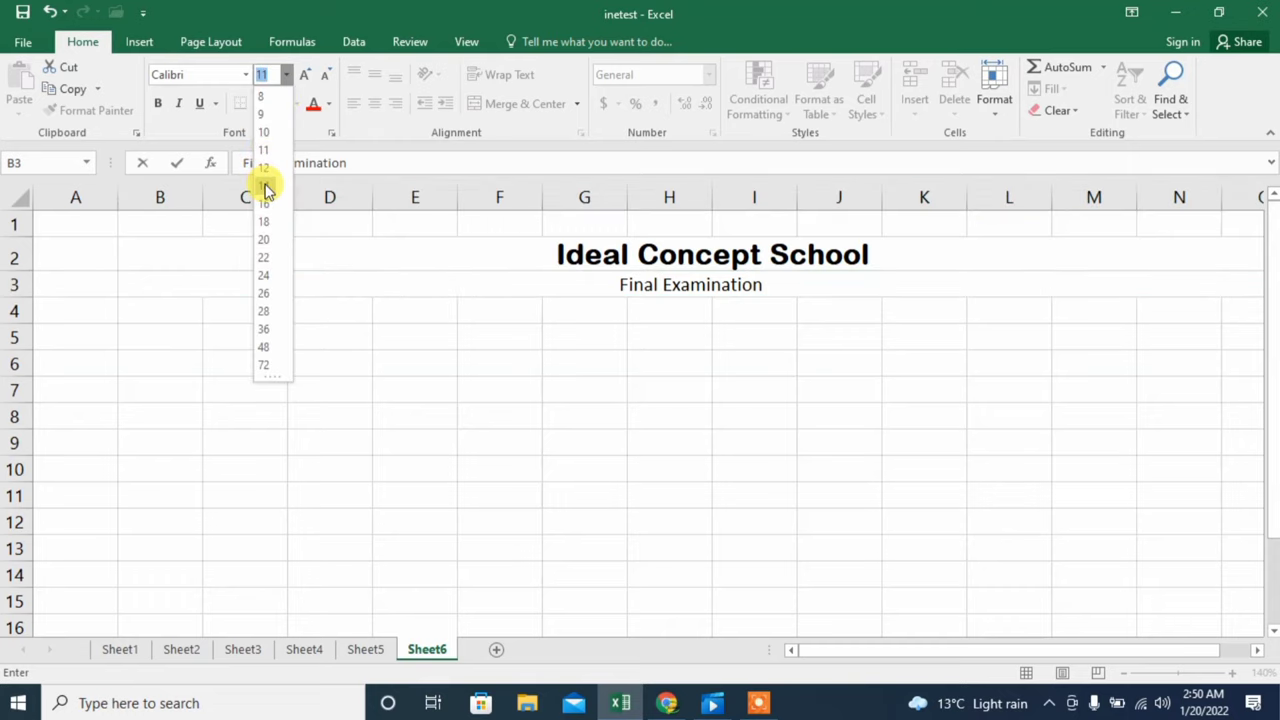
pyautogui.click(264, 186)
pyautogui.click(241, 79)
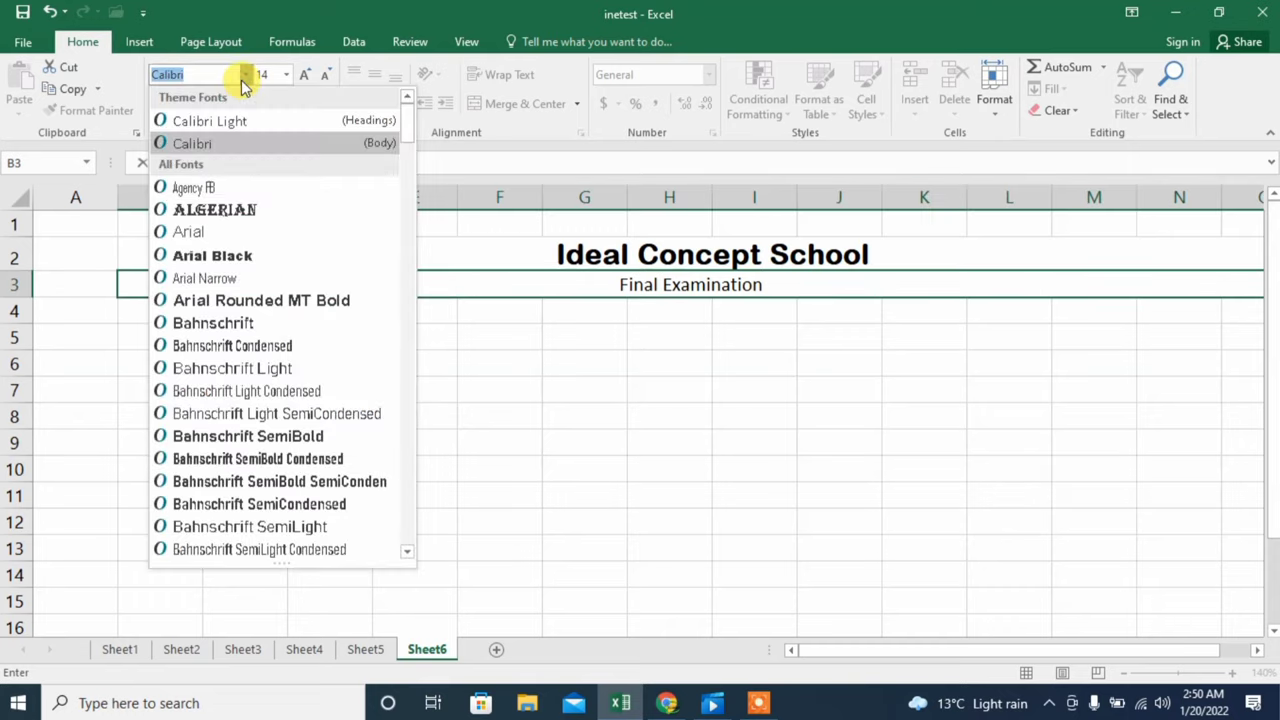
pyautogui.click(232, 256)
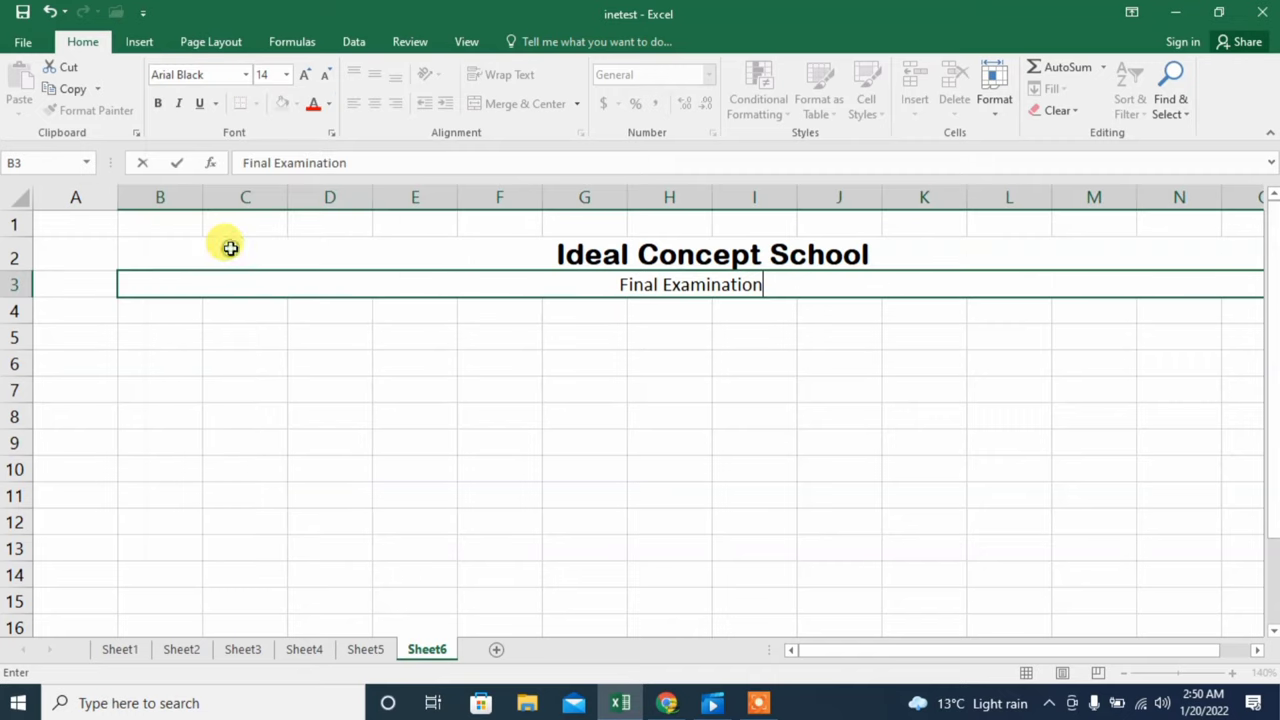
pyautogui.tripleClick(612, 286)
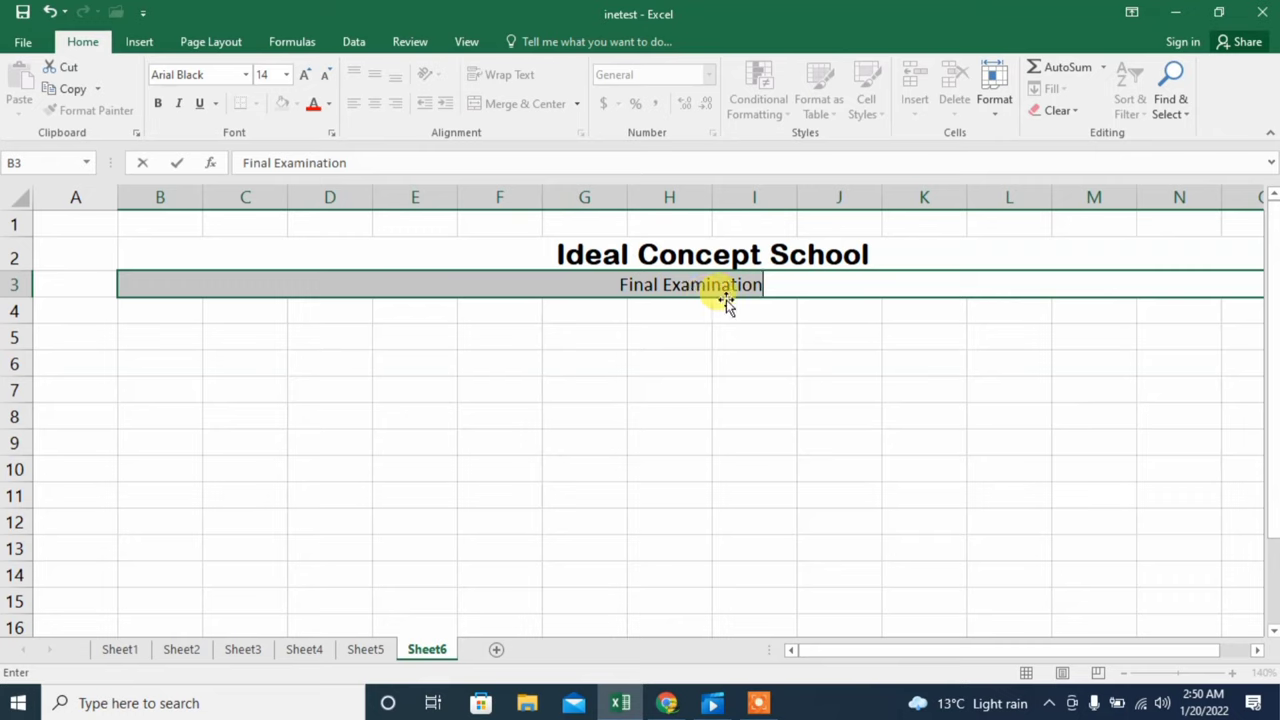
pyautogui.click(285, 75)
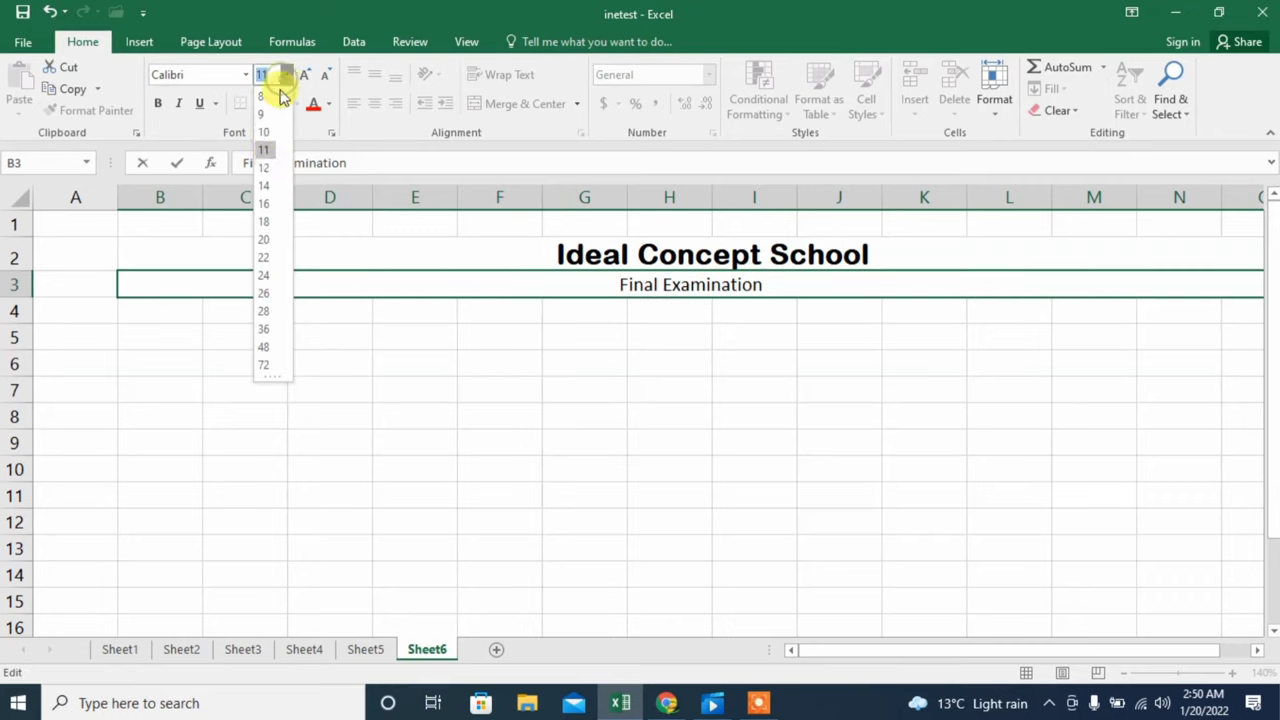
pyautogui.click(266, 184)
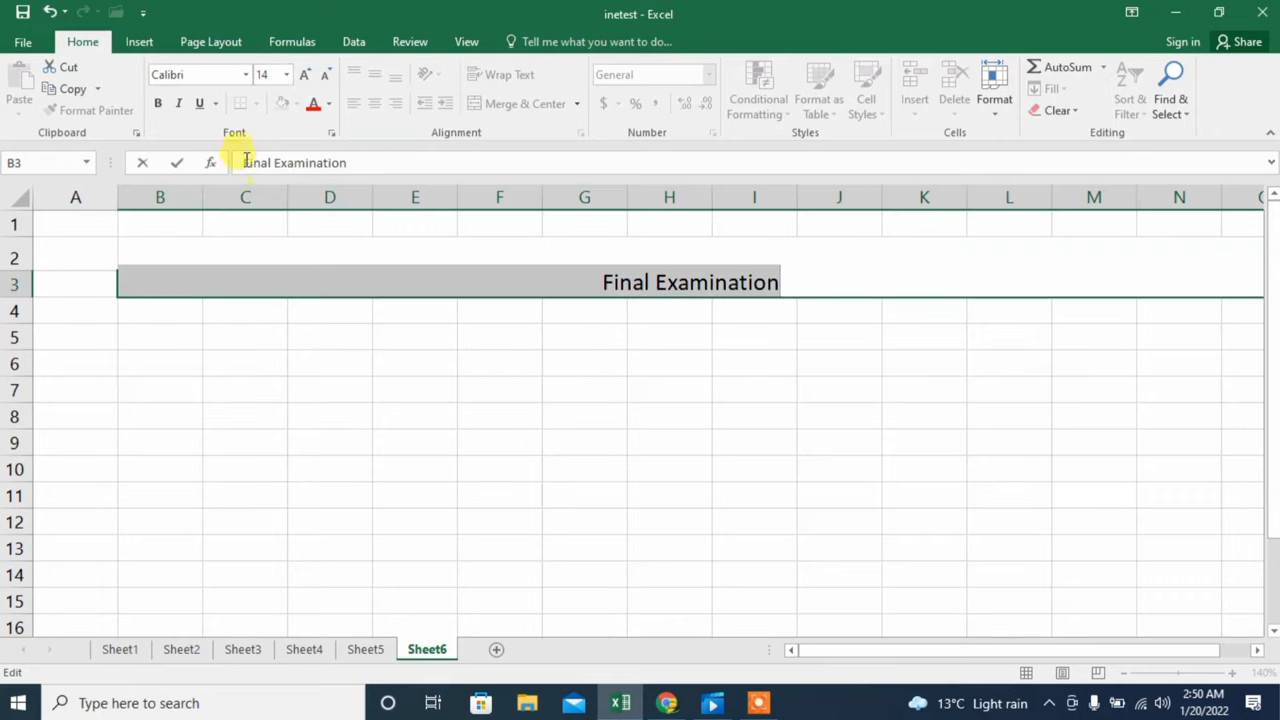
pyautogui.click(245, 76)
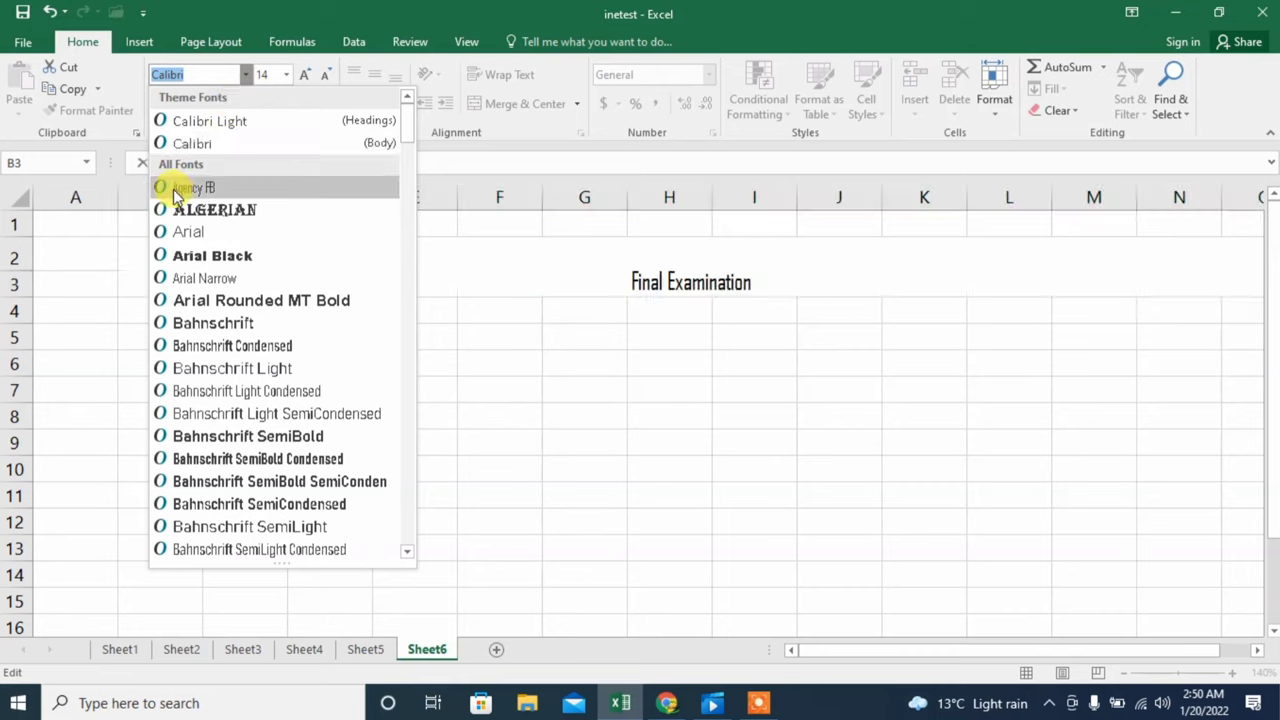
pyautogui.click(192, 256)
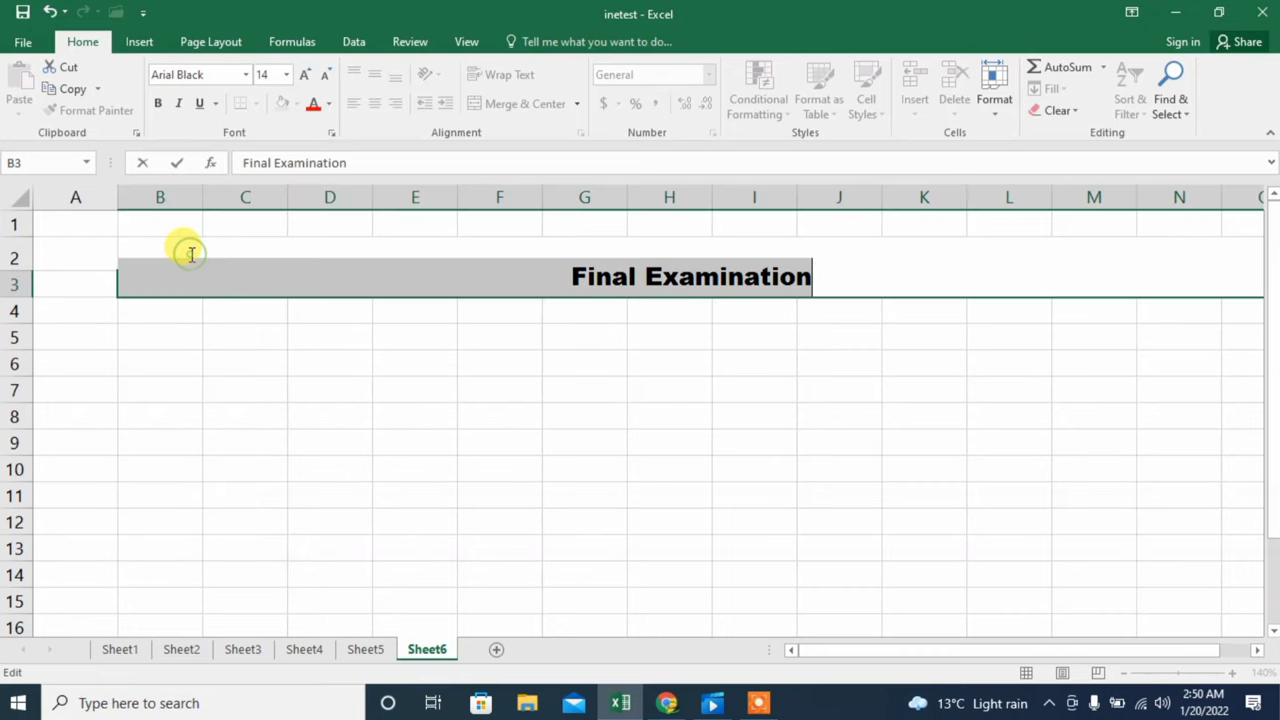
pyautogui.click(378, 368)
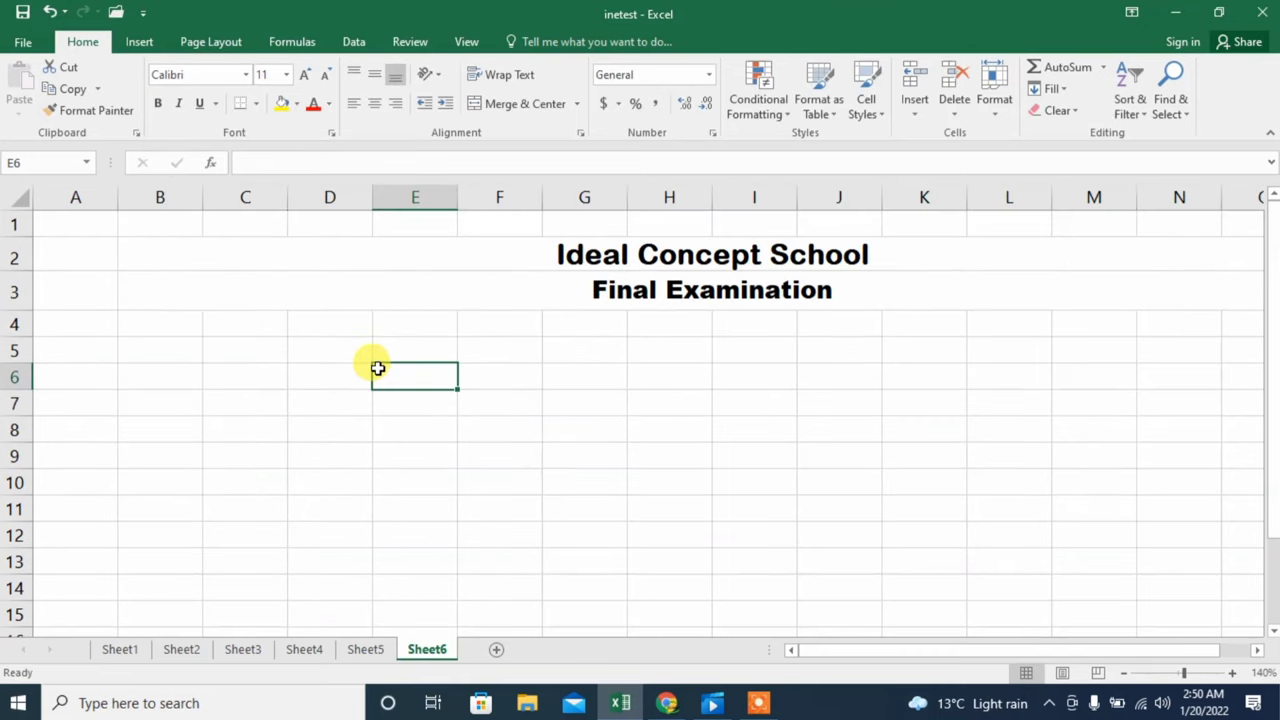
# Merge row 4 from column B into one wide cell and left-align it.
pyautogui.click(433, 345)
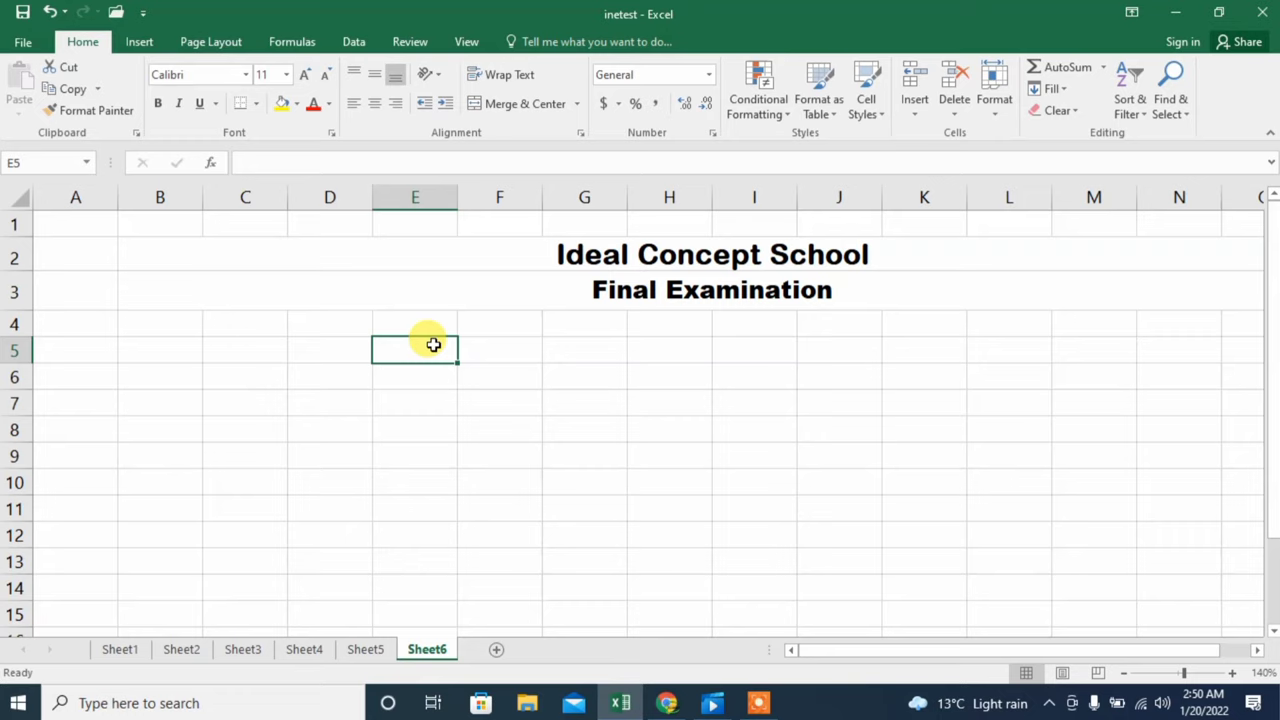
pyautogui.click(158, 328)
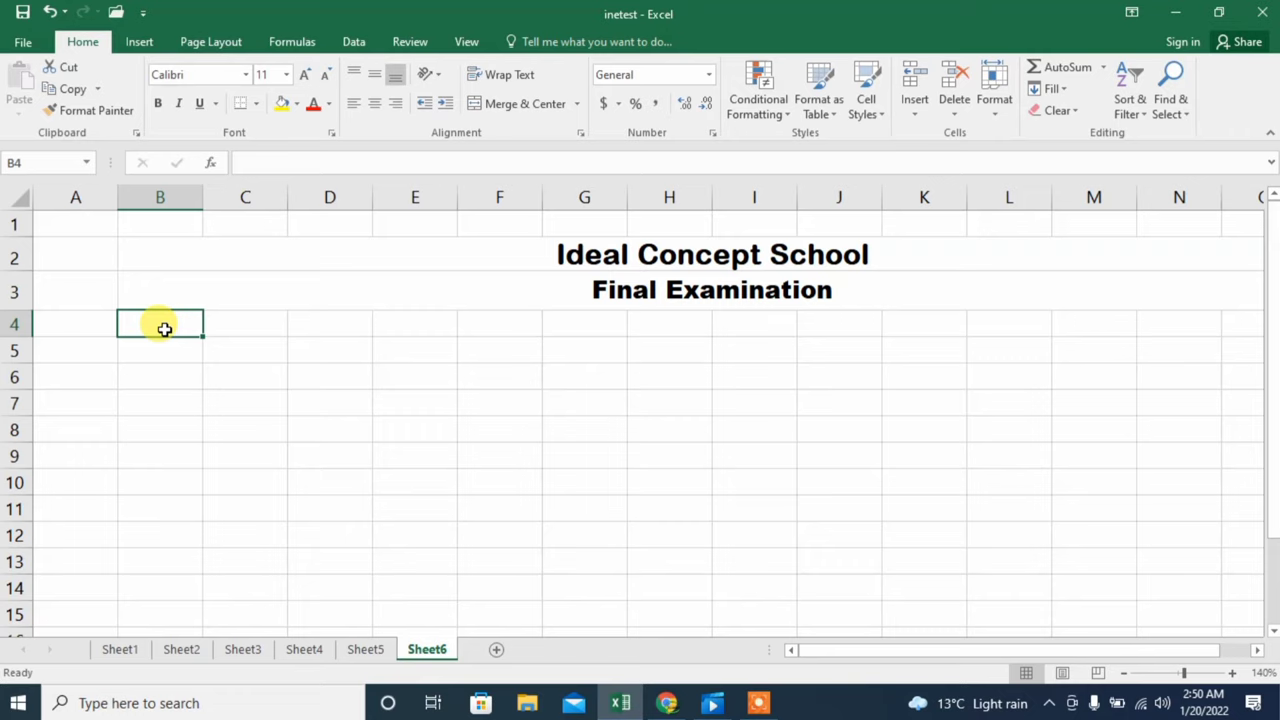
pyautogui.moveTo(164, 329)
pyautogui.mouseDown()
pyautogui.moveTo(768, 347)
pyautogui.moveTo(1228, 321)
pyautogui.mouseUp()
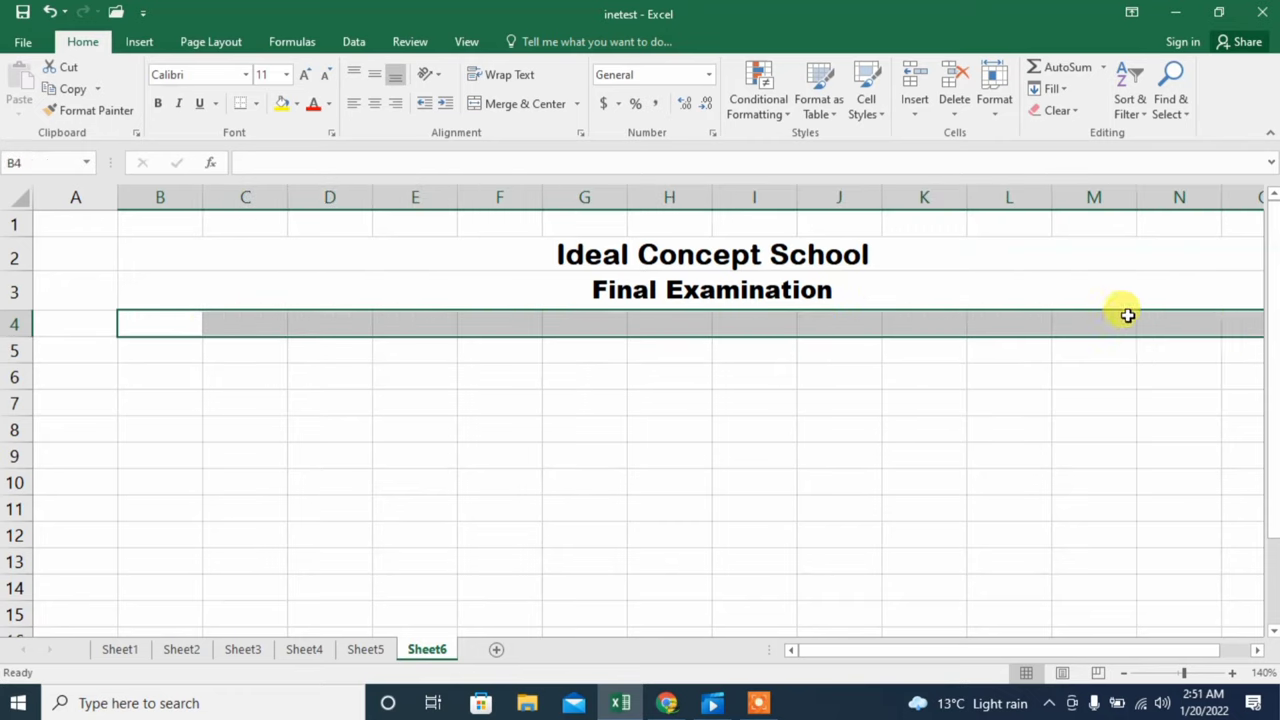
pyautogui.click(524, 106)
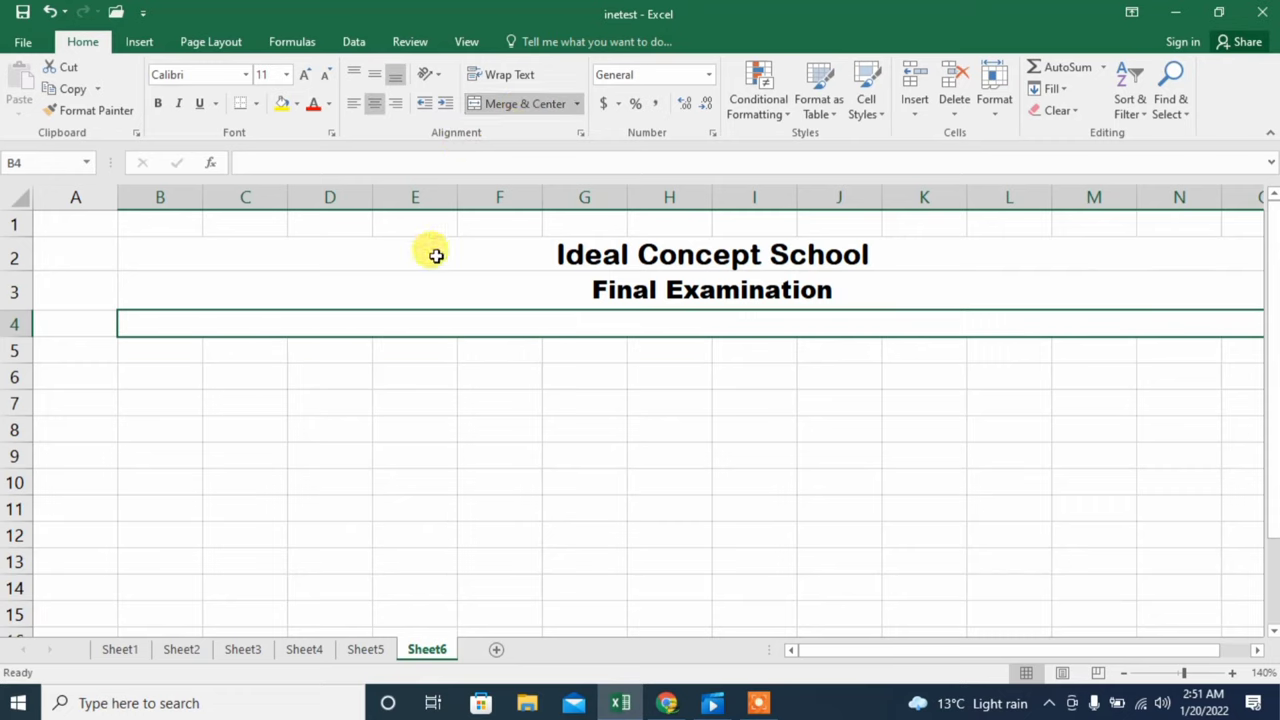
pyautogui.click(352, 105)
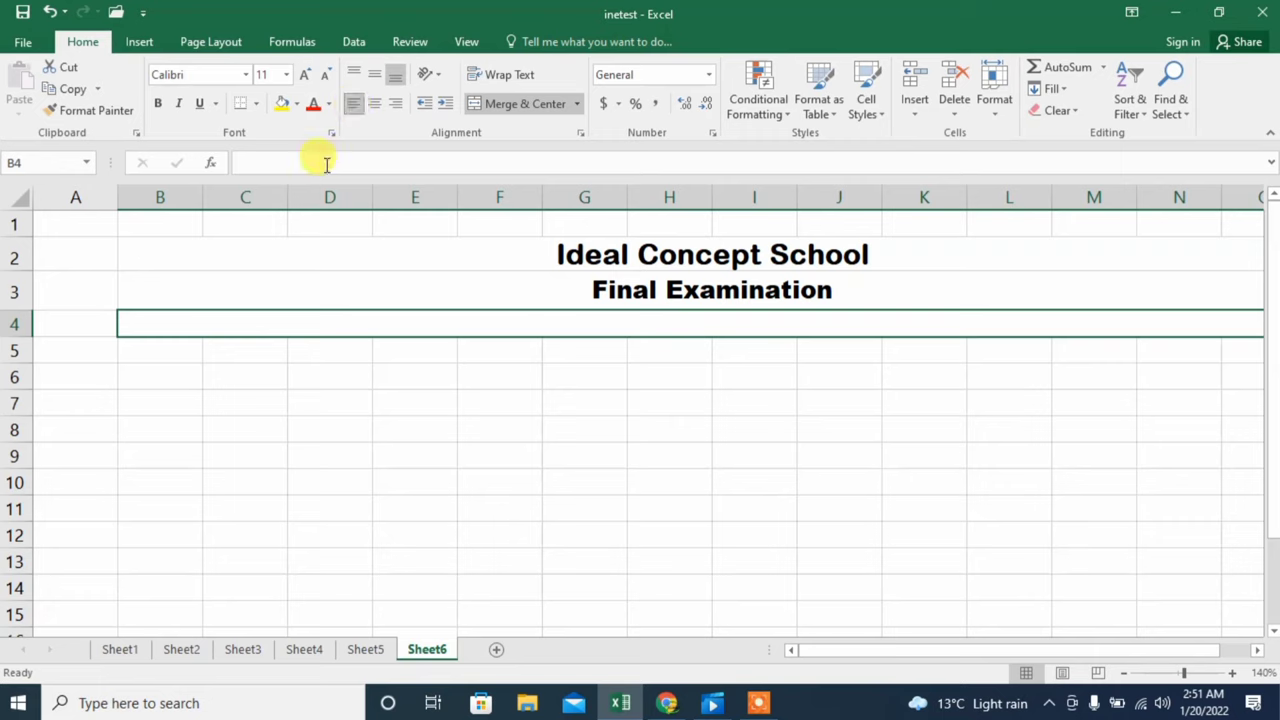
# Type 'Class: 5th', 'Session: 2021/22' and 'Teacher Signature :' with an underscore line into B4.
pyautogui.doubleClick(210, 327)
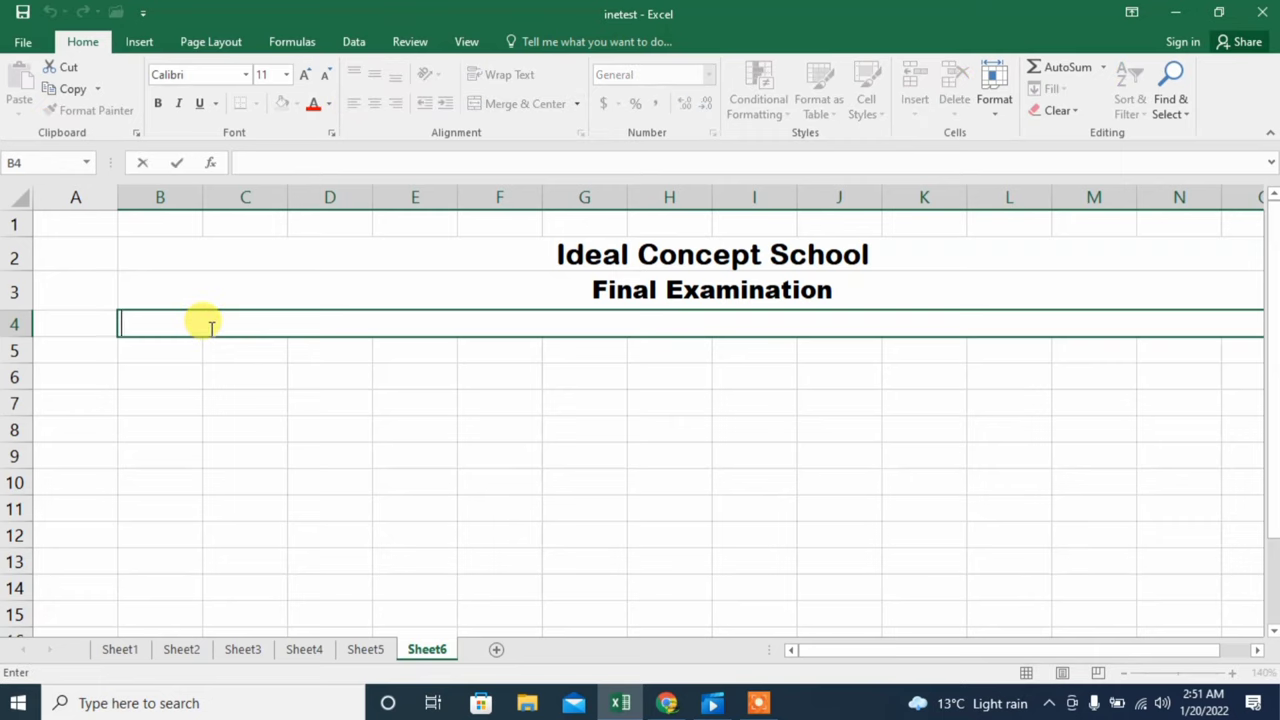
pyautogui.write('Class: ')
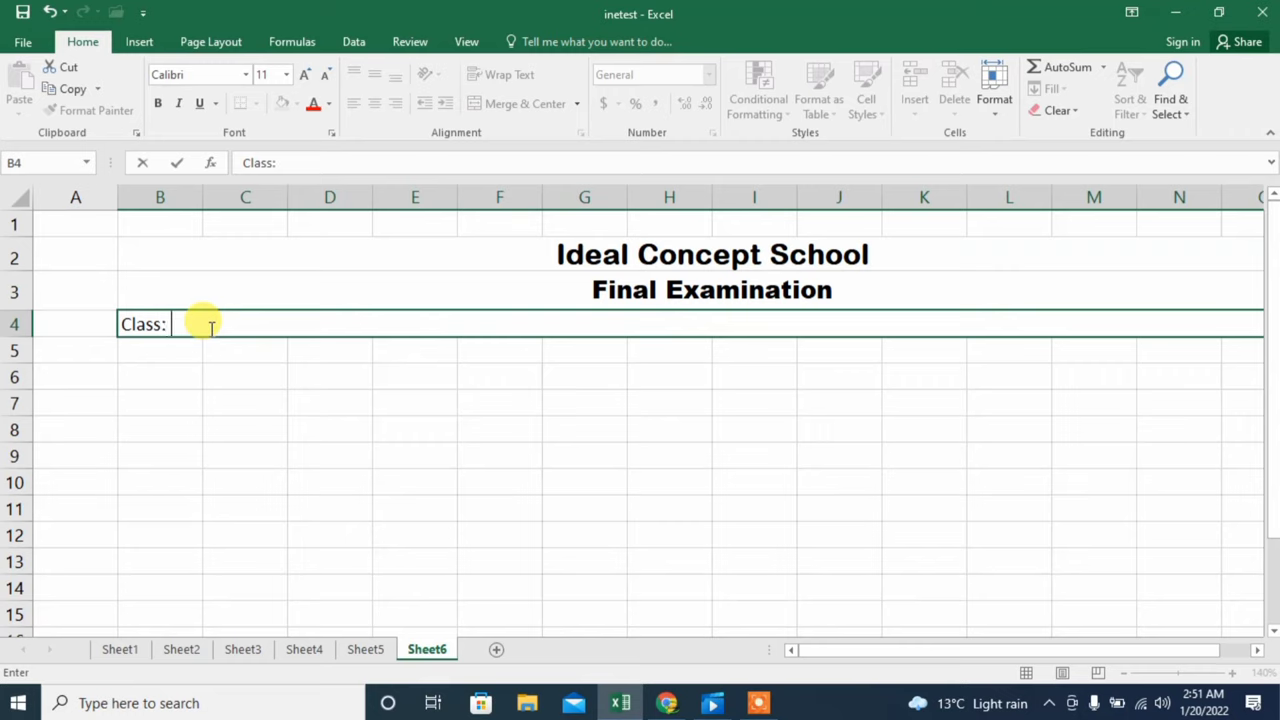
pyautogui.write('5th')
pyautogui.write('Session: ')
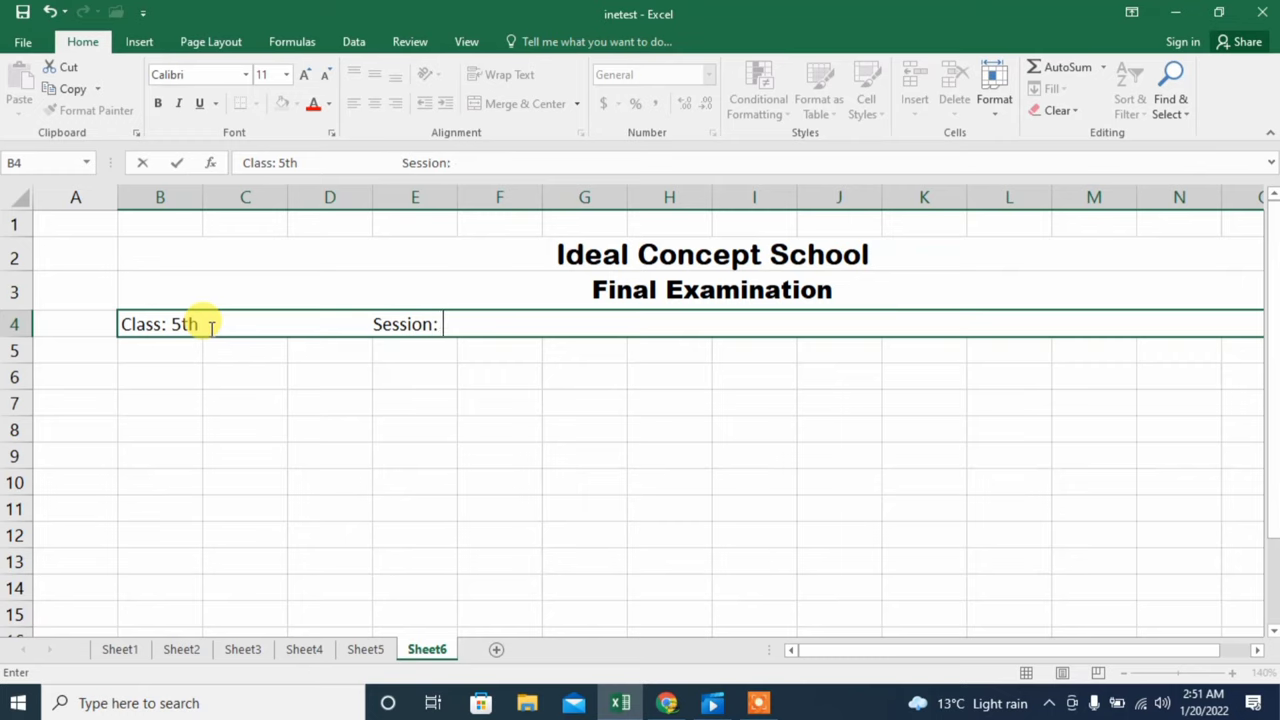
pyautogui.write('2021/')
pyautogui.write('22          T')
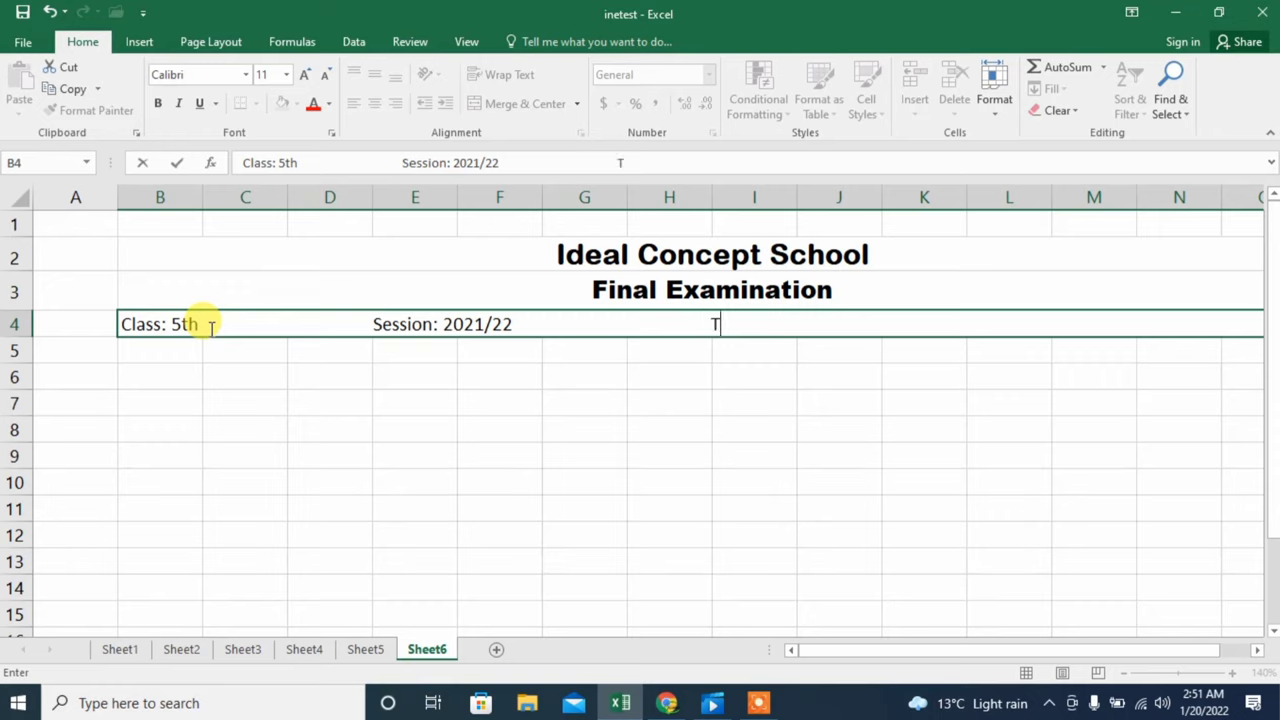
pyautogui.write('eacher Si')
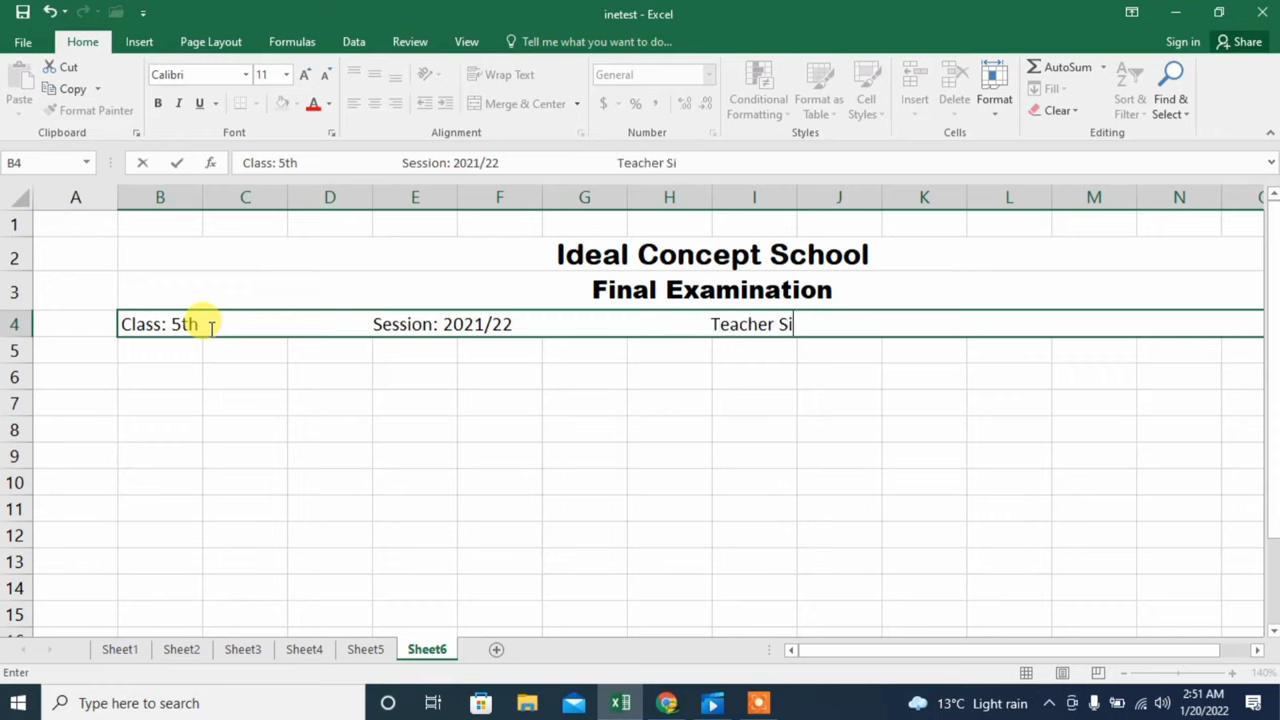
pyautogui.write('gnature :')
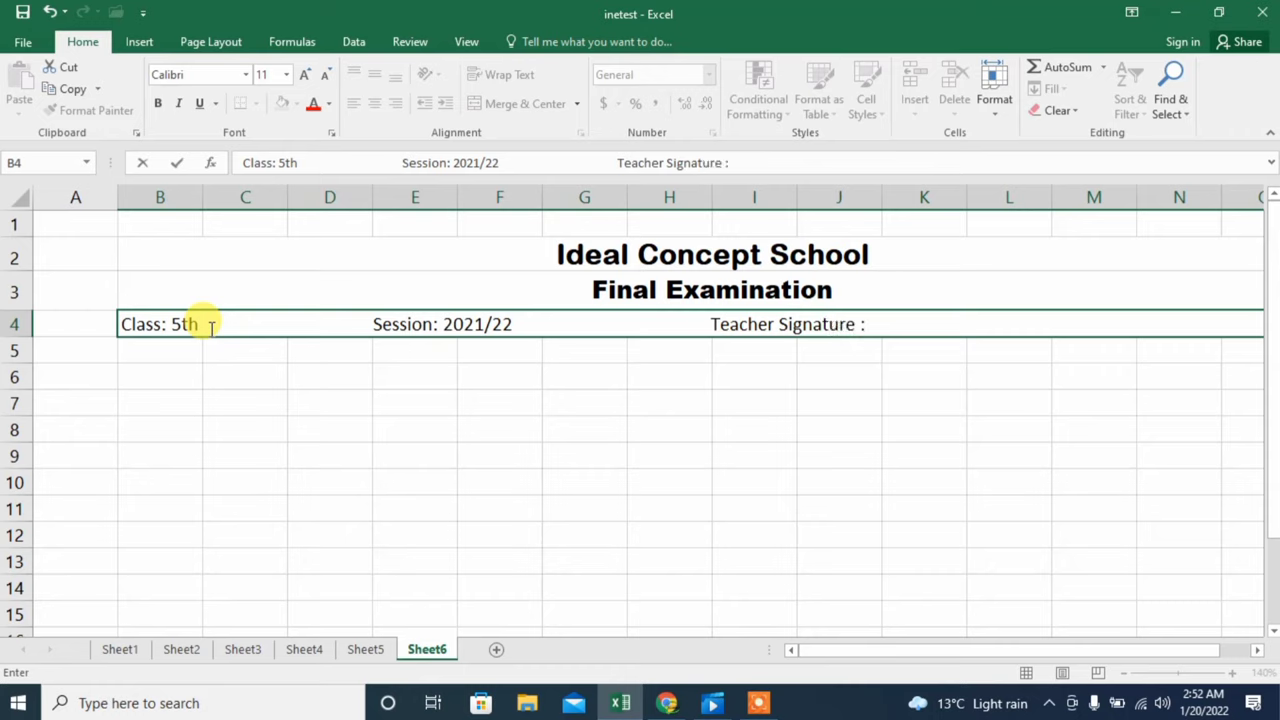
pyautogui.write('_______')
pyautogui.write('_________')
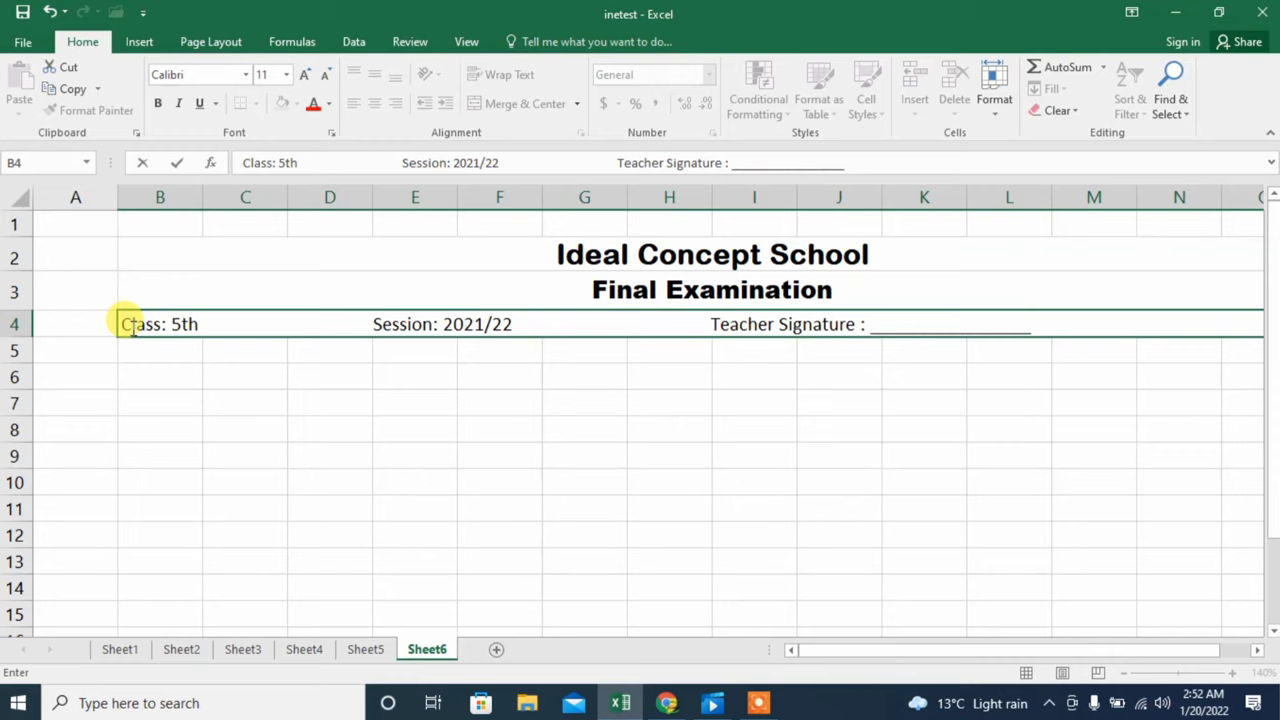
pyautogui.moveTo(125, 324)
pyautogui.mouseDown()
pyautogui.moveTo(544, 314)
pyautogui.moveTo(852, 332)
pyautogui.mouseUp()
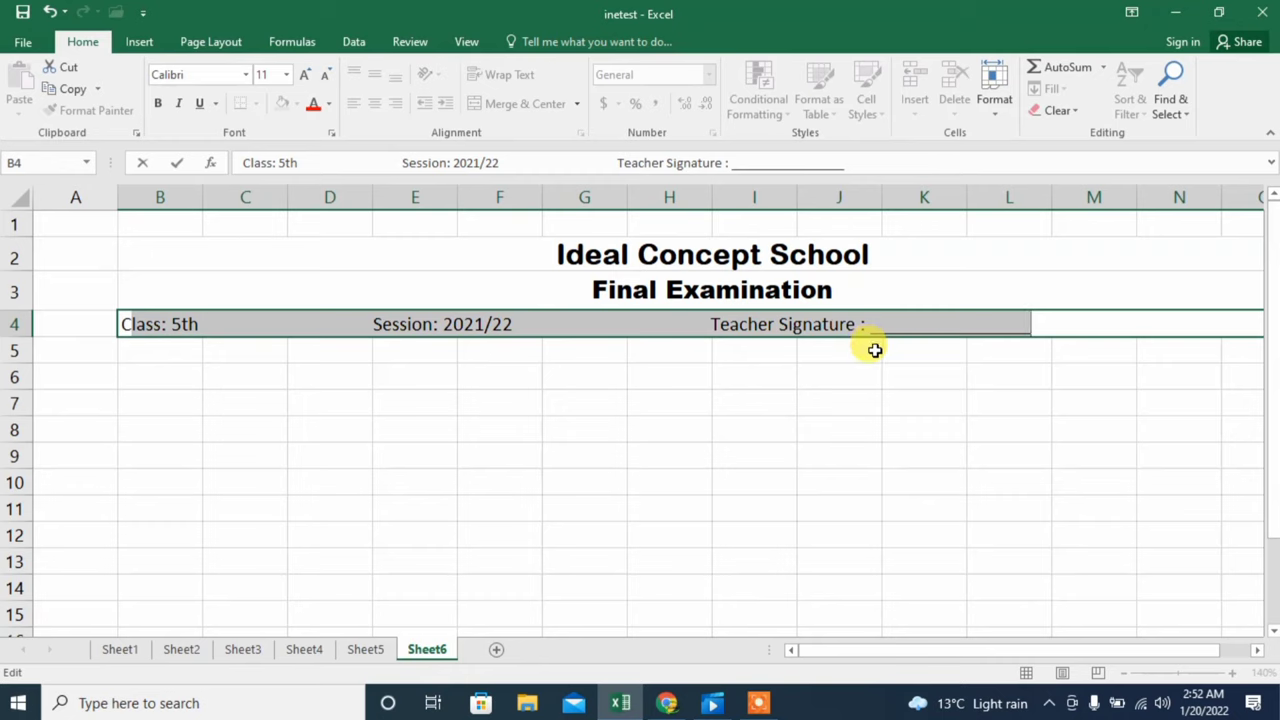
# Make the class, session and teacher signature line in row 4 bold.
pyautogui.click(162, 105)
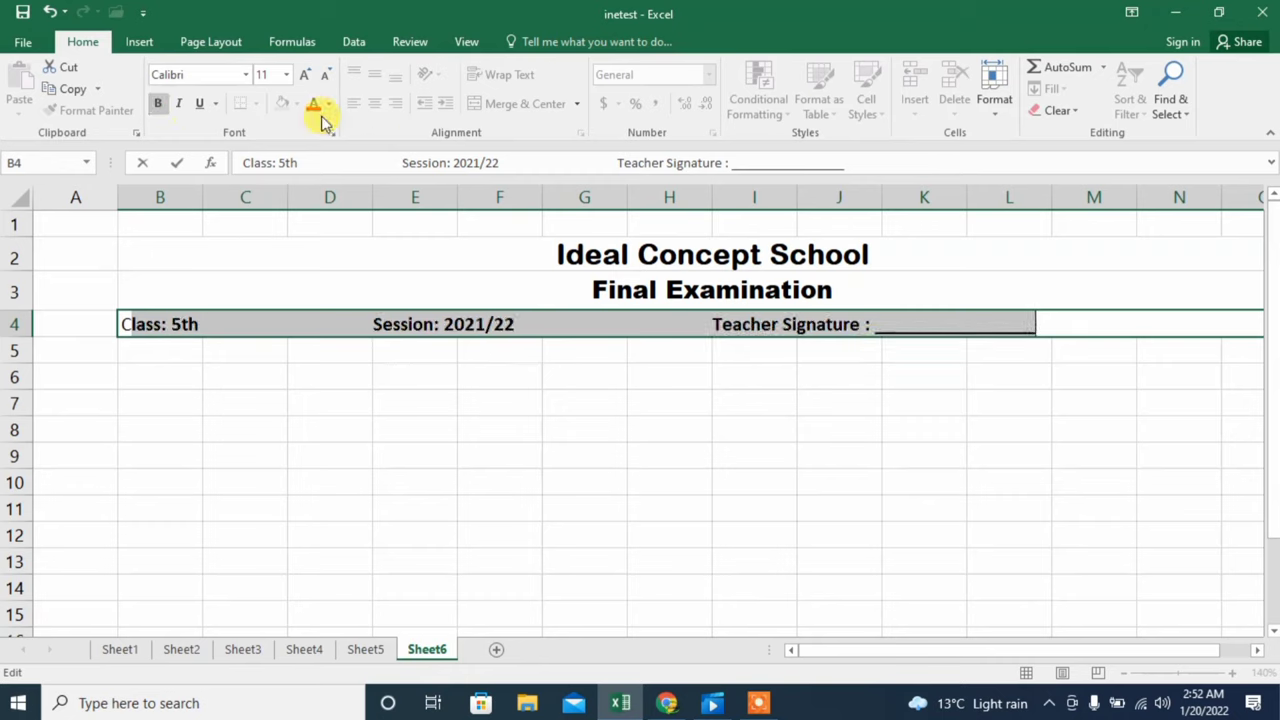
pyautogui.click(275, 323)
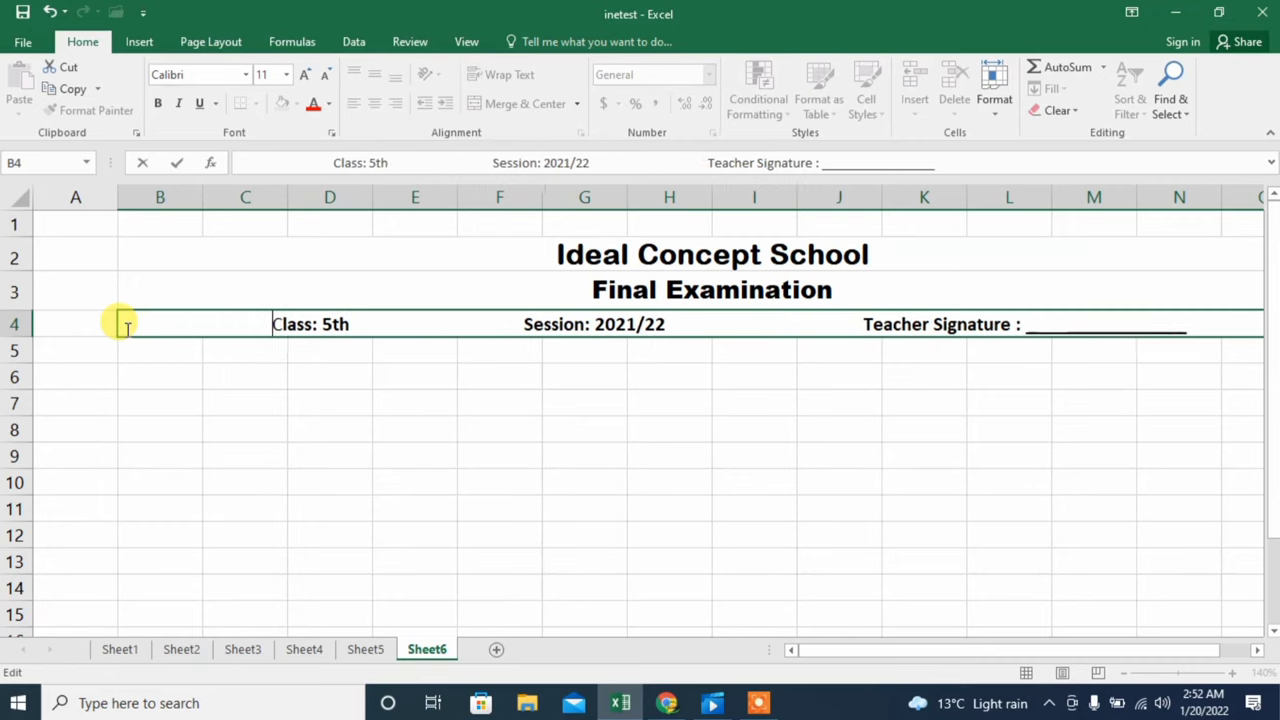
pyautogui.moveTo(895, 652); pyautogui.dragTo(893, 650)
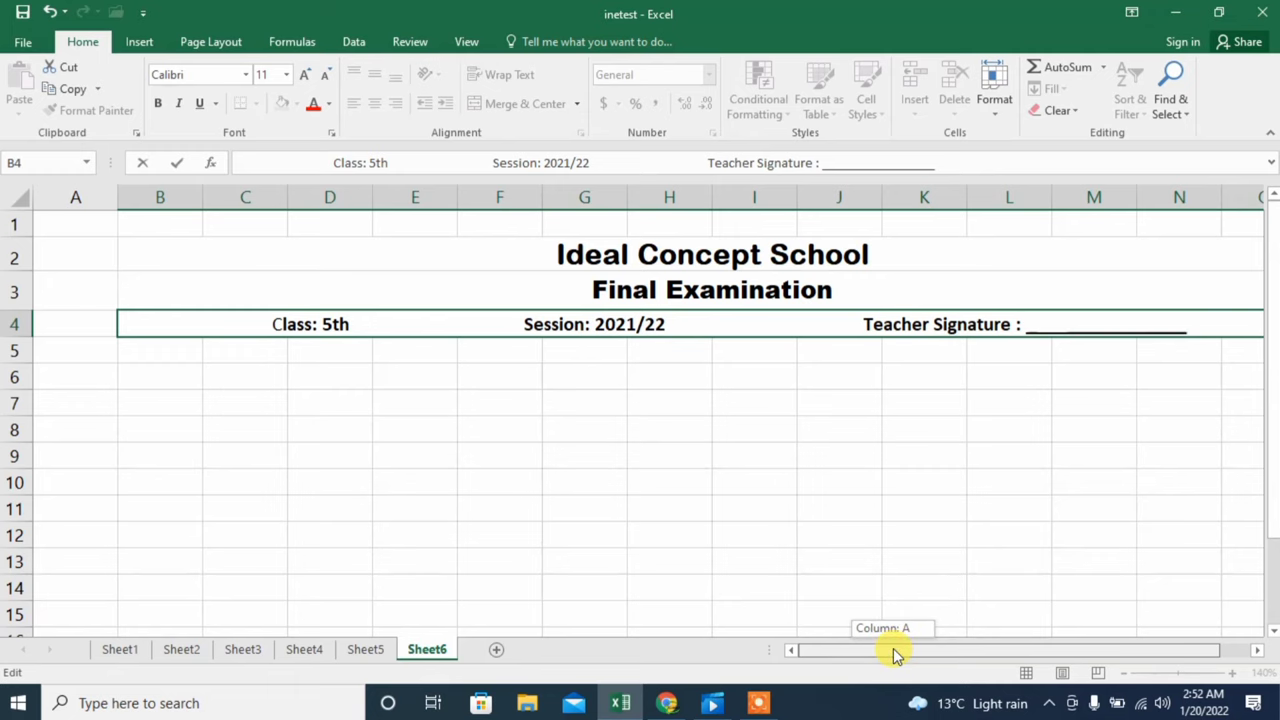
pyautogui.moveTo(893, 650); pyautogui.dragTo(911, 650)
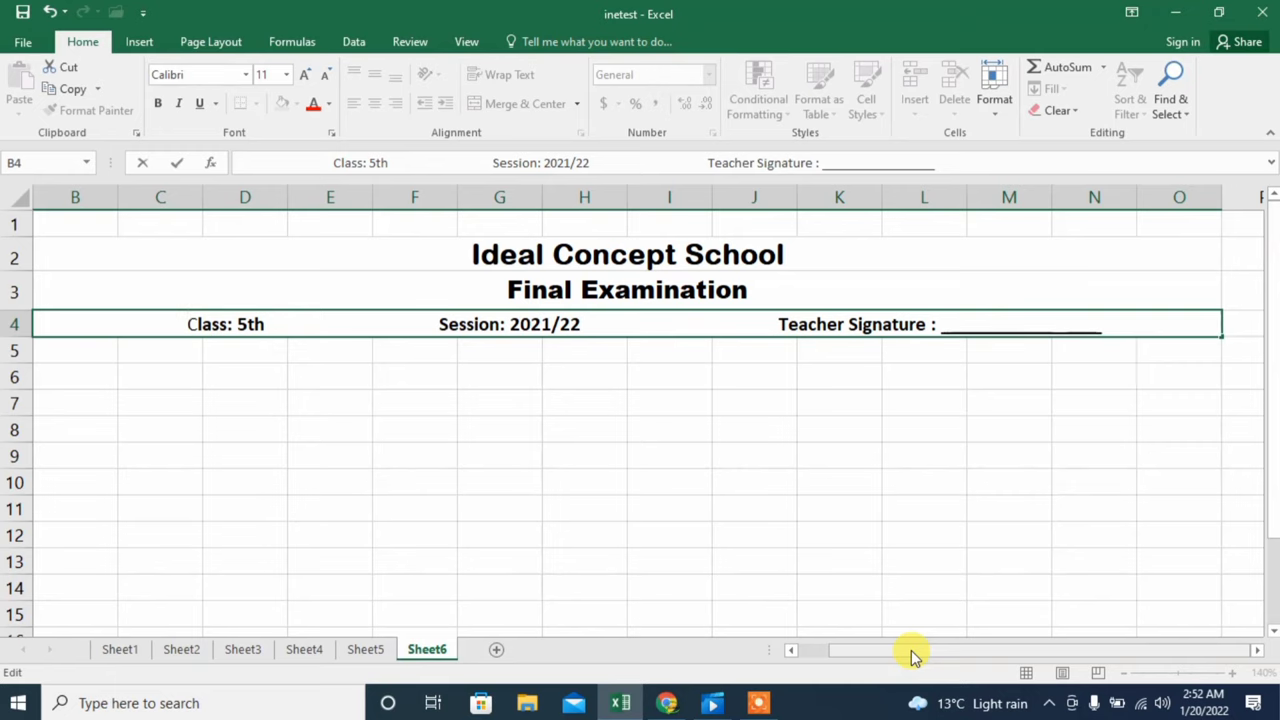
pyautogui.moveTo(837, 651)
pyautogui.mouseDown()
pyautogui.moveTo(826, 655)
pyautogui.moveTo(857, 658)
pyautogui.mouseUp()
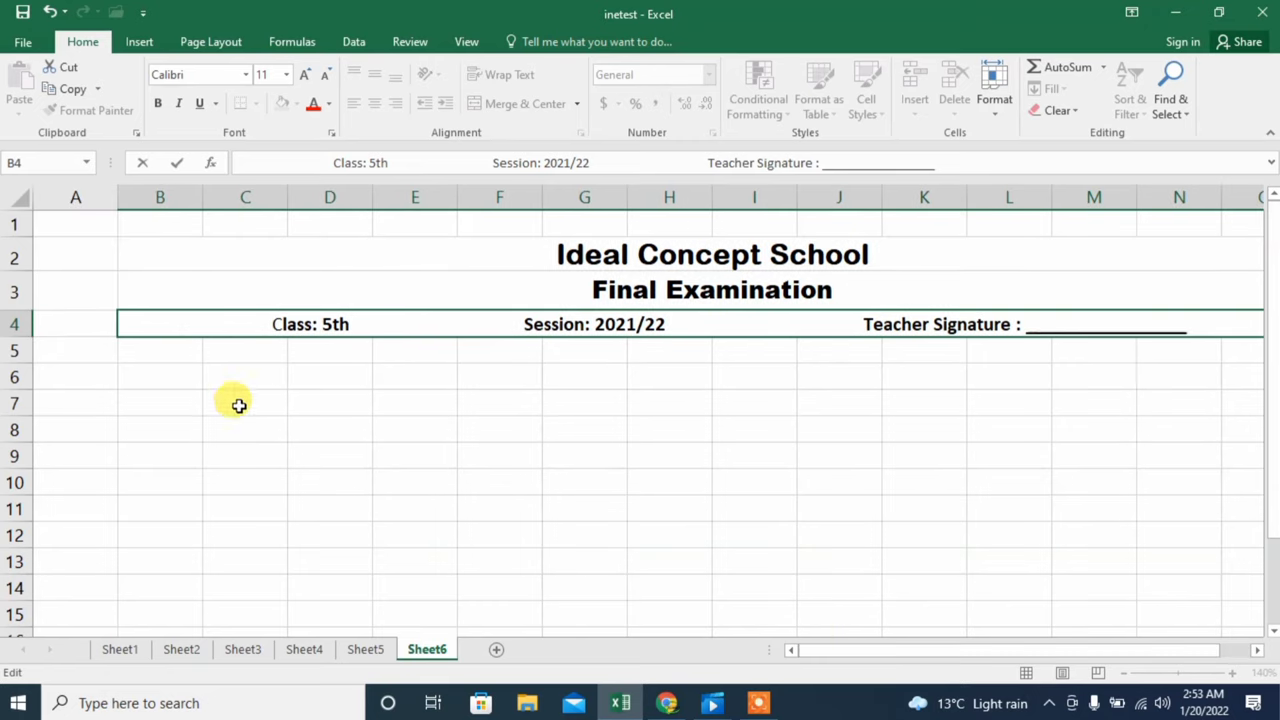
# Enter the headers 'S.No' in B6 and 'Name' in C6.
pyautogui.click(150, 356)
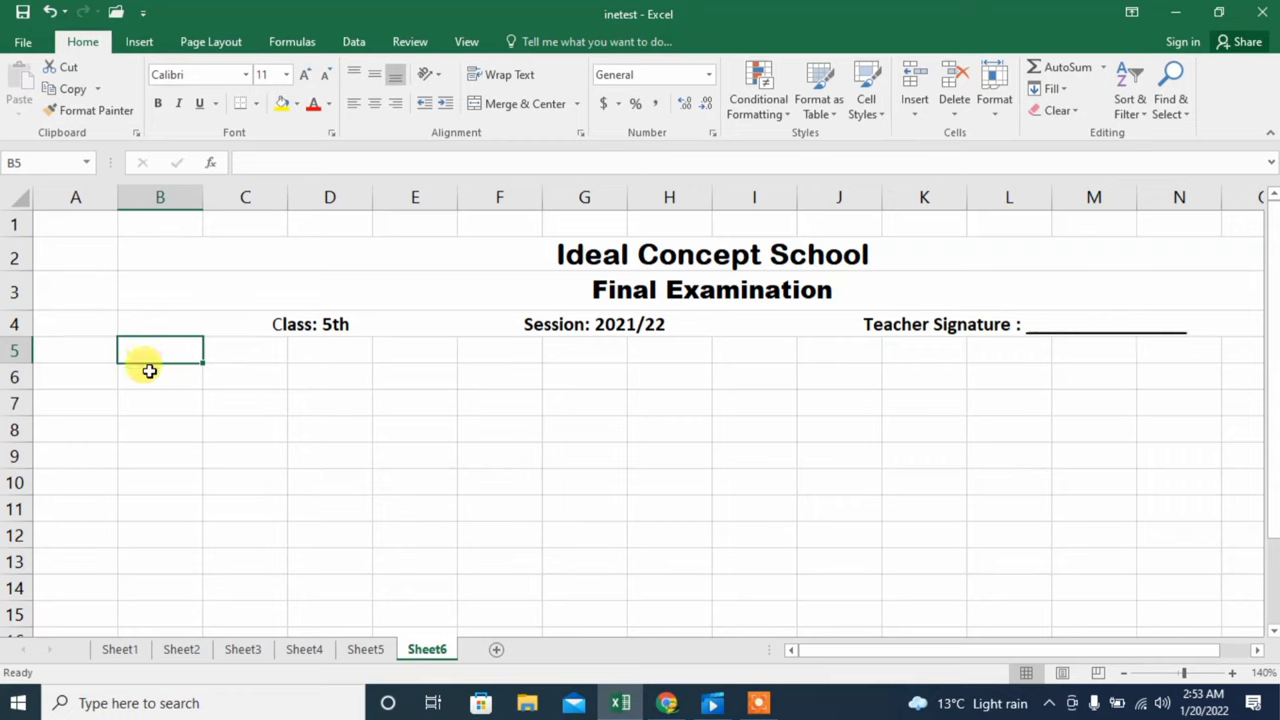
pyautogui.click(149, 377)
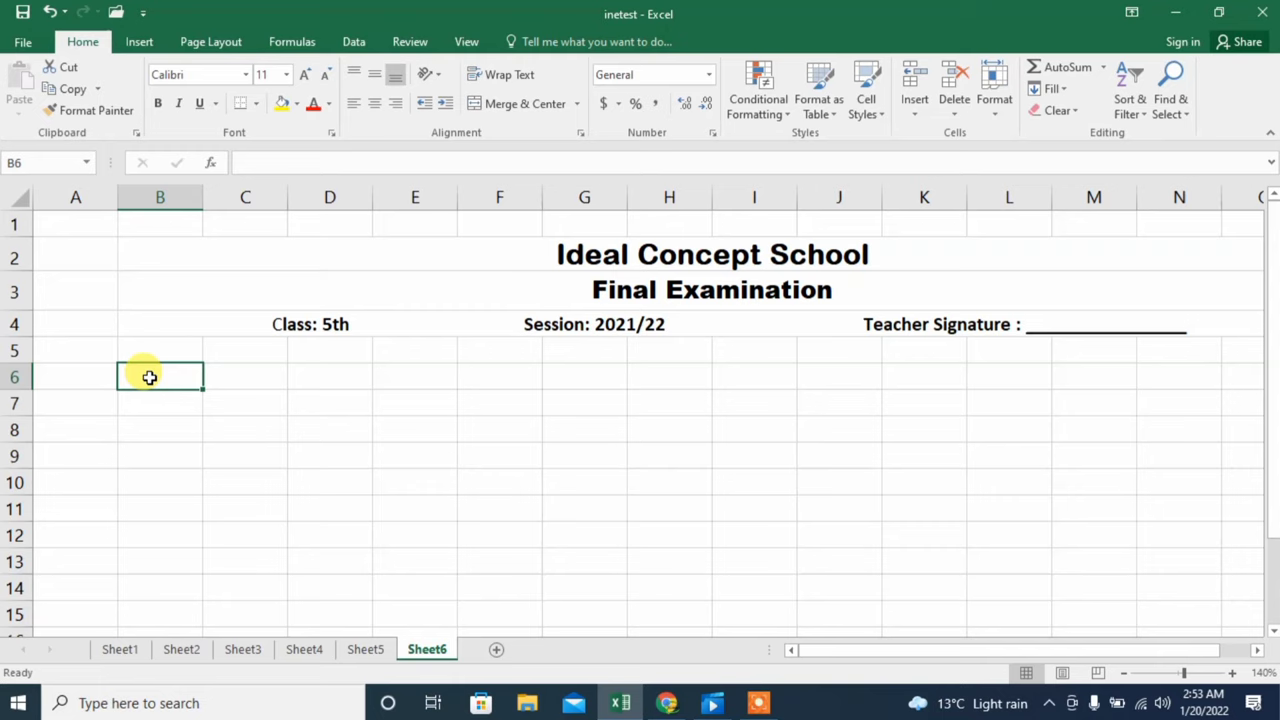
pyautogui.write('S')
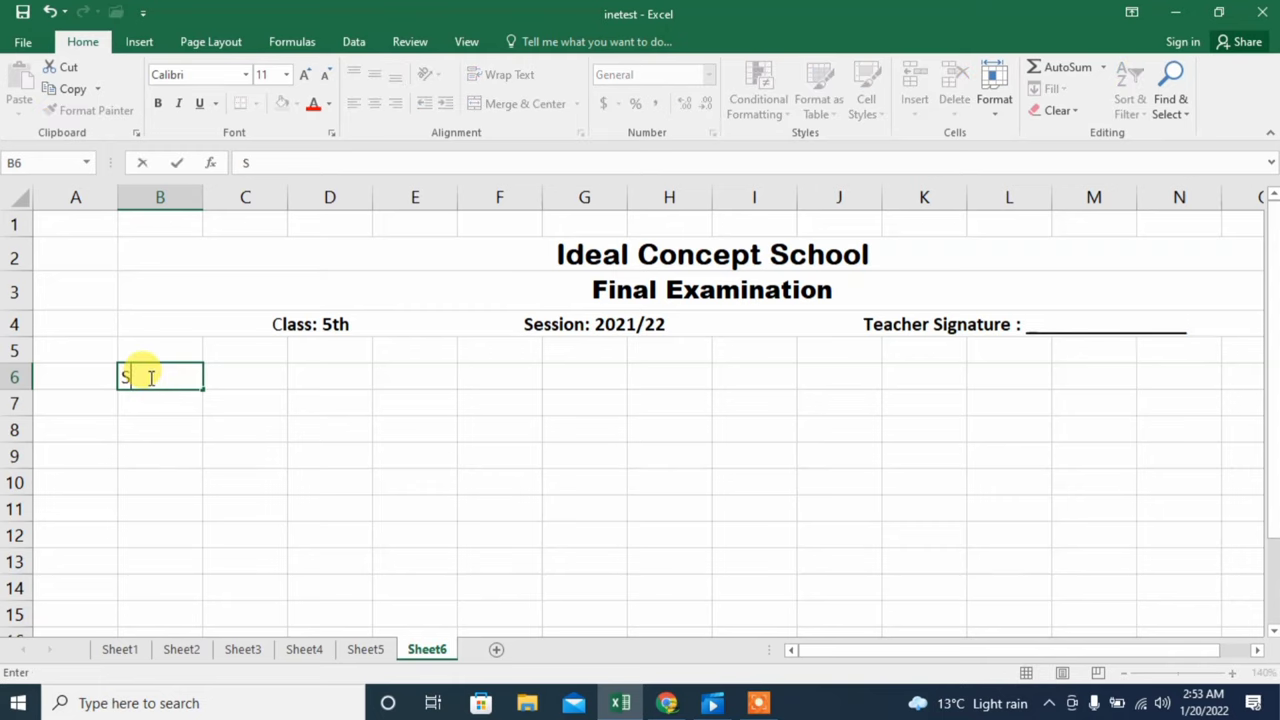
pyautogui.write('.no')
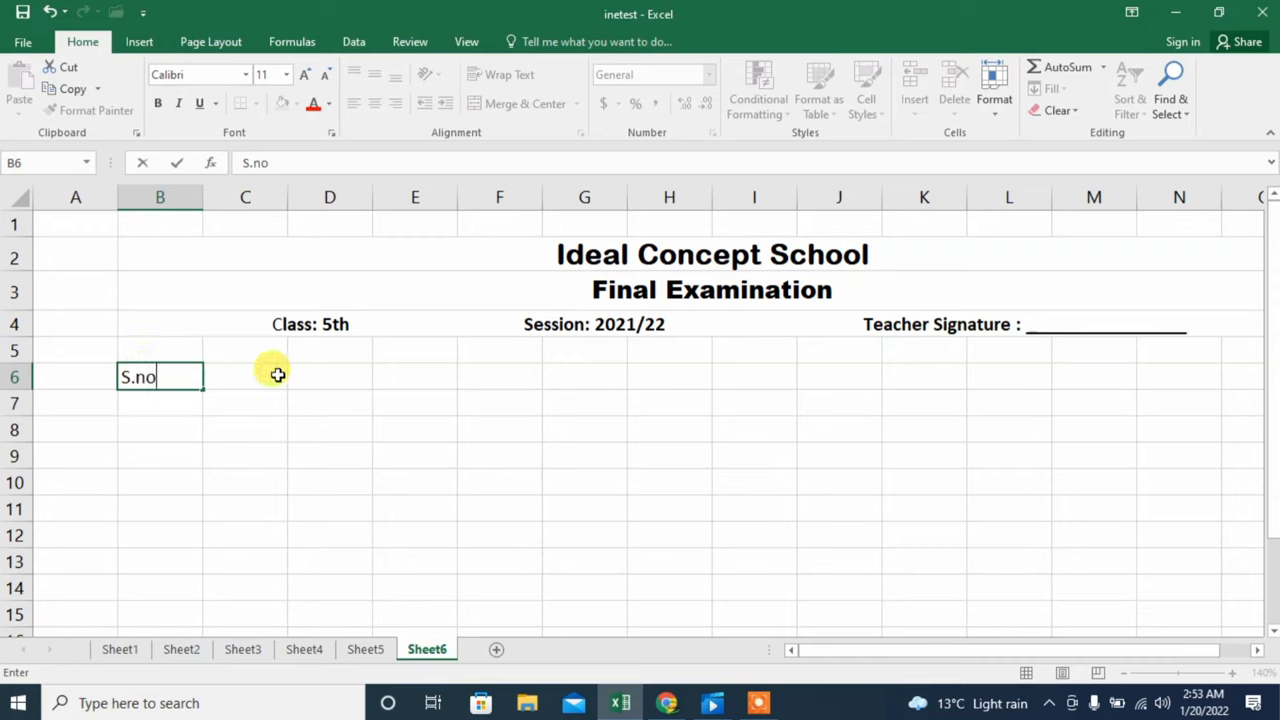
pyautogui.press('BackSpace')
pyautogui.press('BackSpace')
pyautogui.write('No')
pyautogui.click(277, 377)
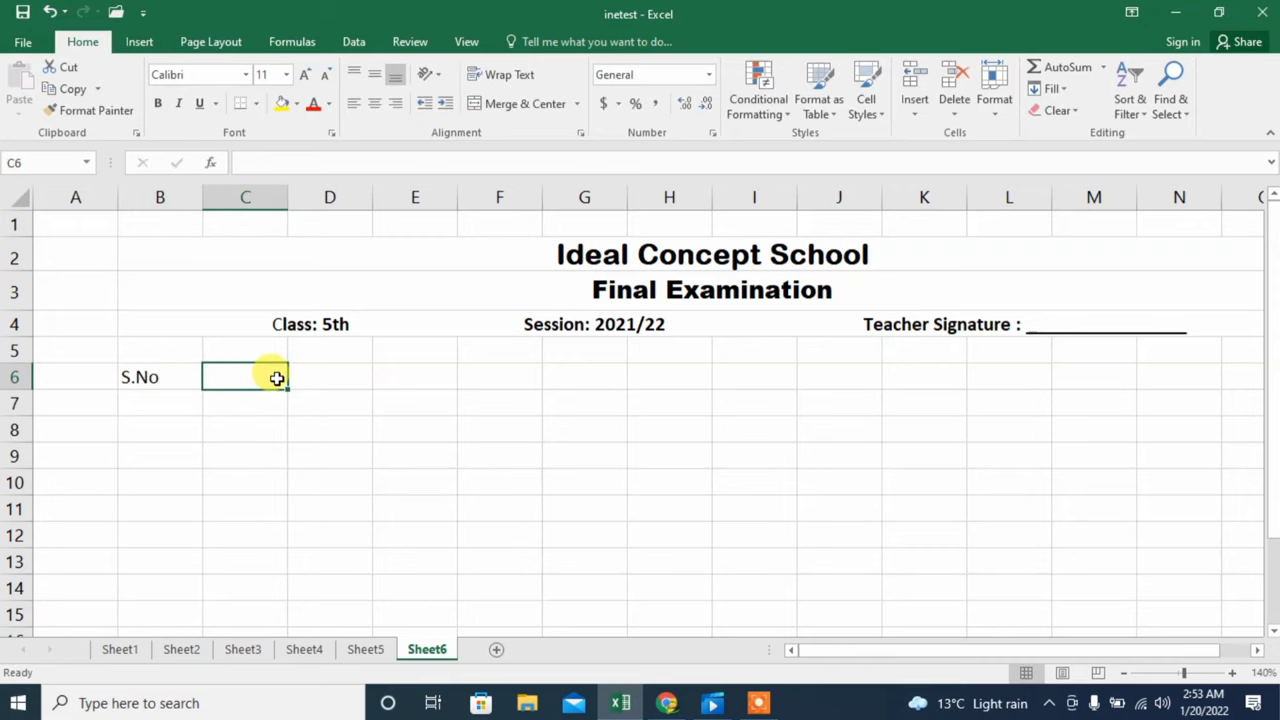
pyautogui.write('Name')
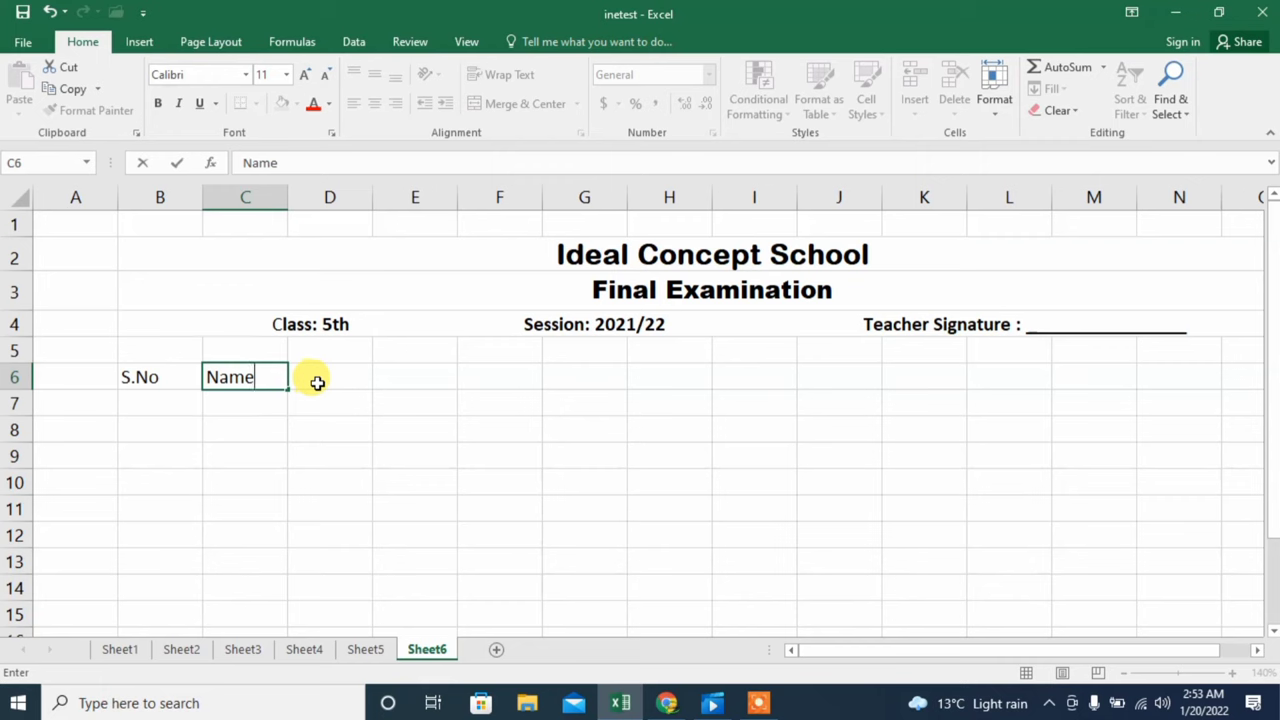
pyautogui.click(317, 383)
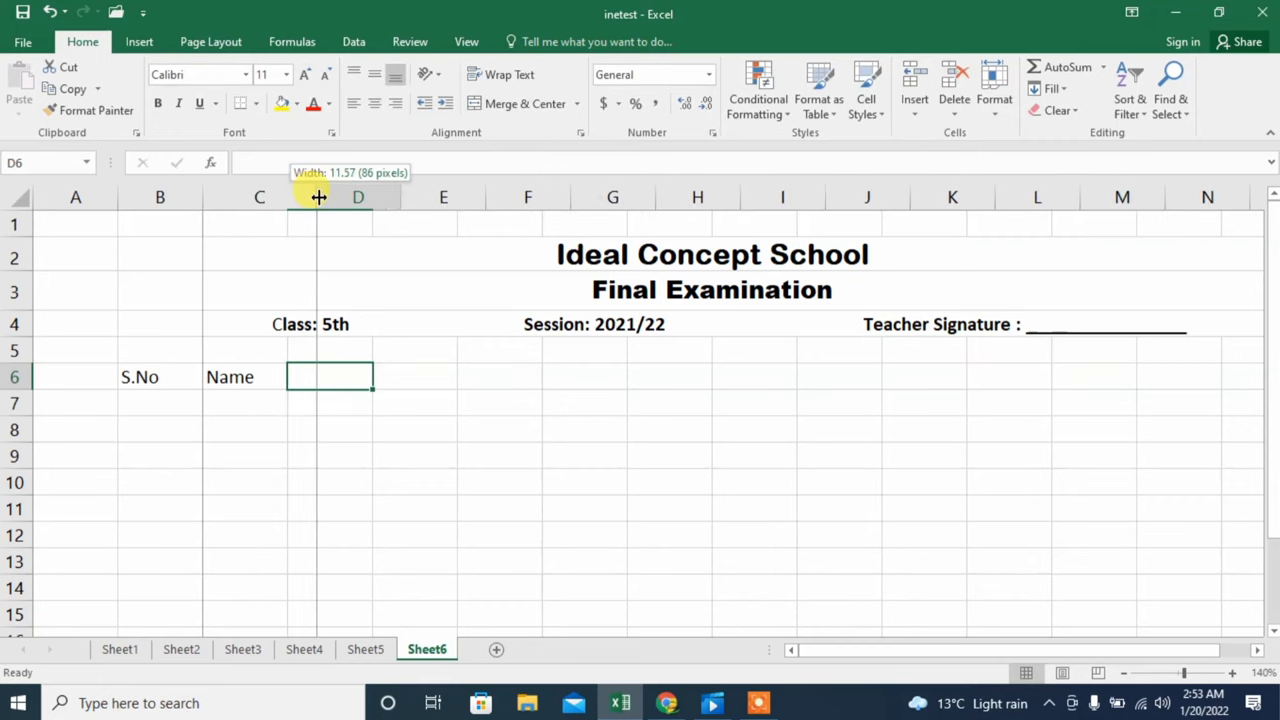
# Widen column C slightly and enter 'Father Name' in D6.
pyautogui.moveTo(289, 196); pyautogui.dragTo(319, 197)
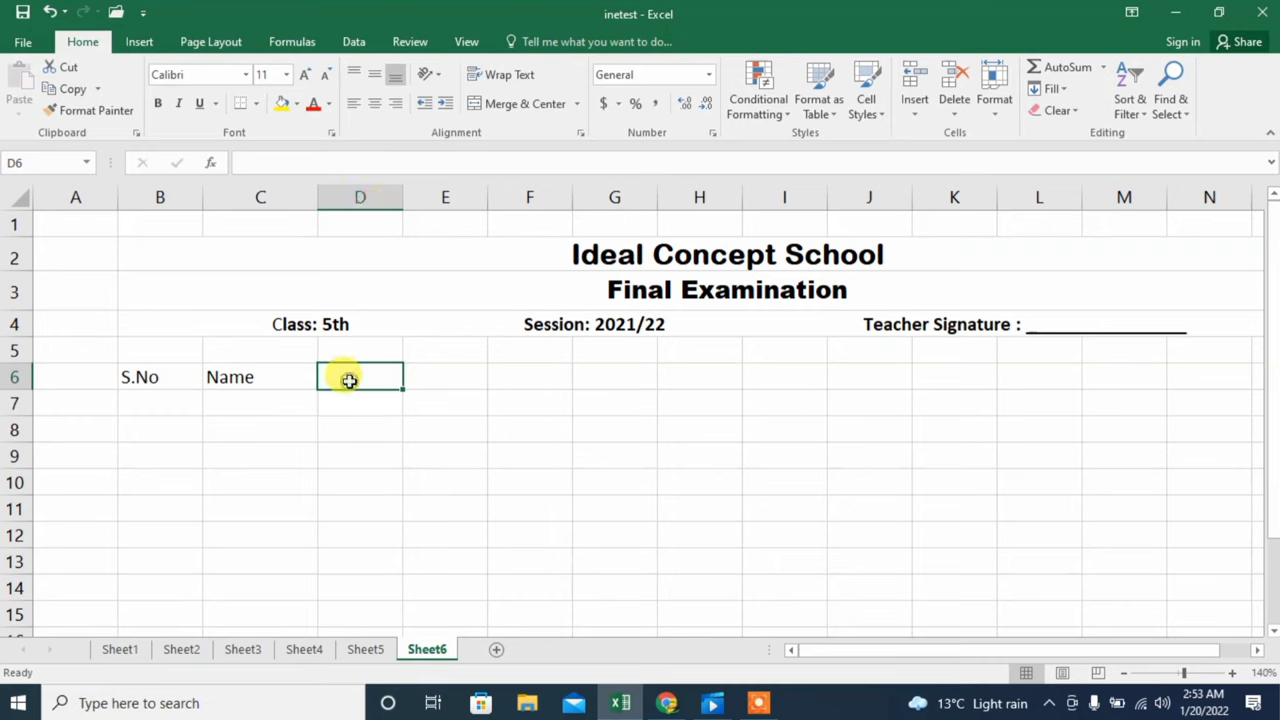
pyautogui.write('father')
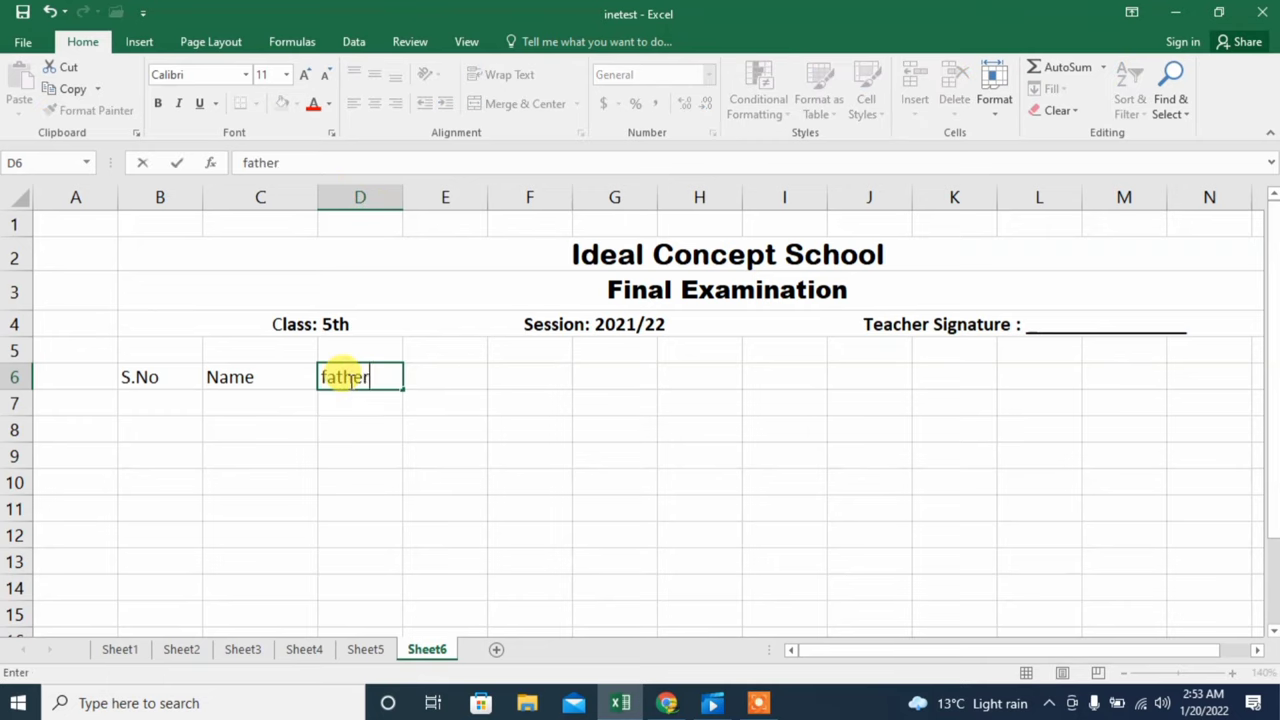
pyautogui.press('BackSpace')
pyautogui.press('BackSpace')
pyautogui.press('BackSpace')
pyautogui.press('BackSpace')
pyautogui.press('BackSpace')
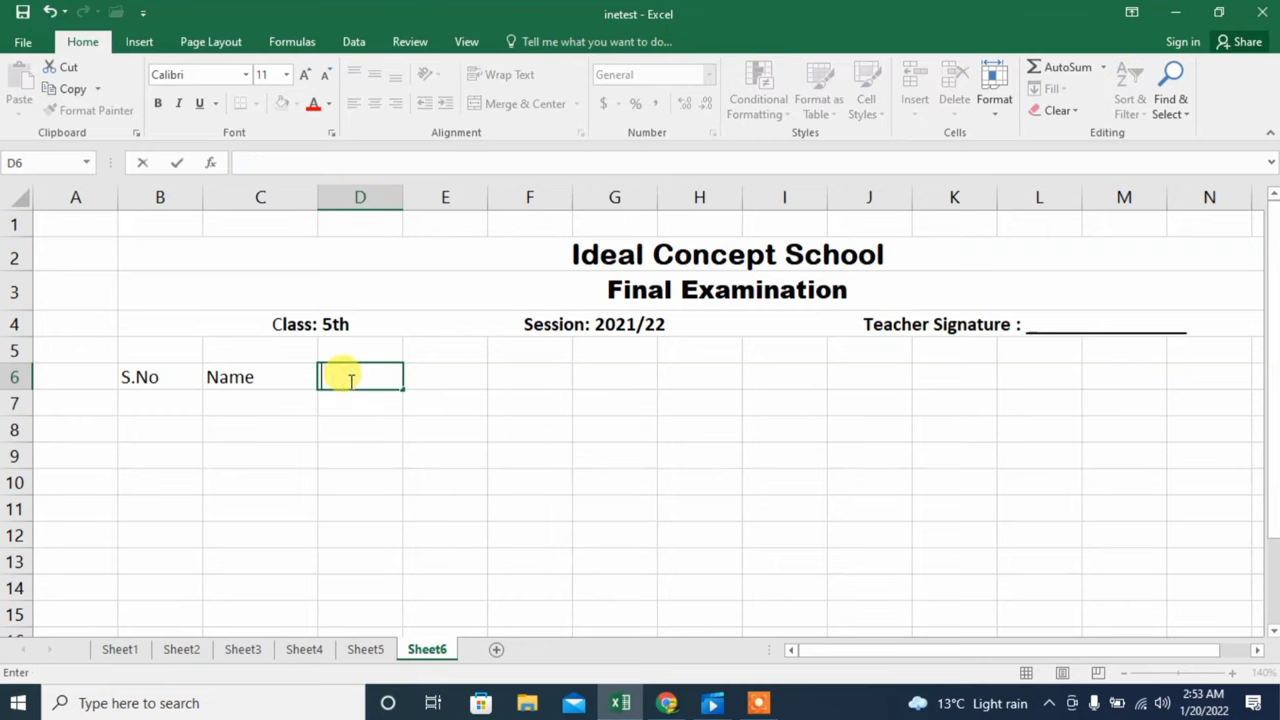
pyautogui.write('Father')
pyautogui.write(' Name')
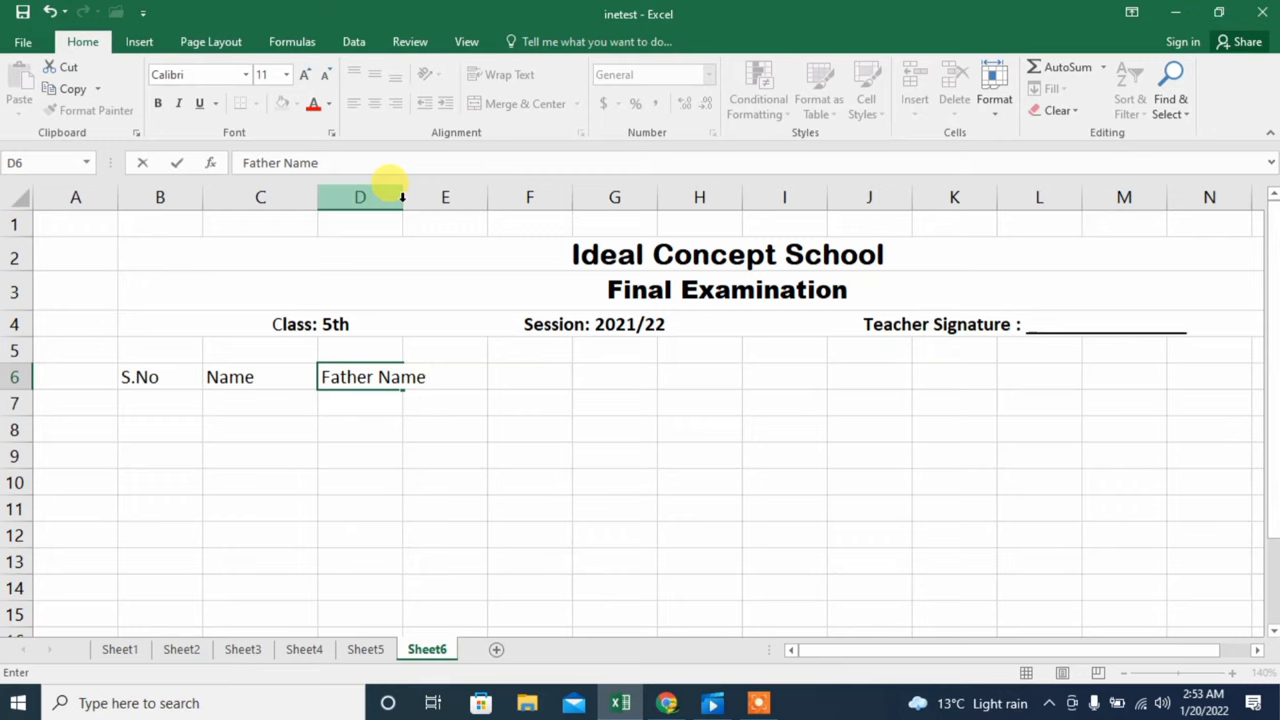
pyautogui.click(510, 376)
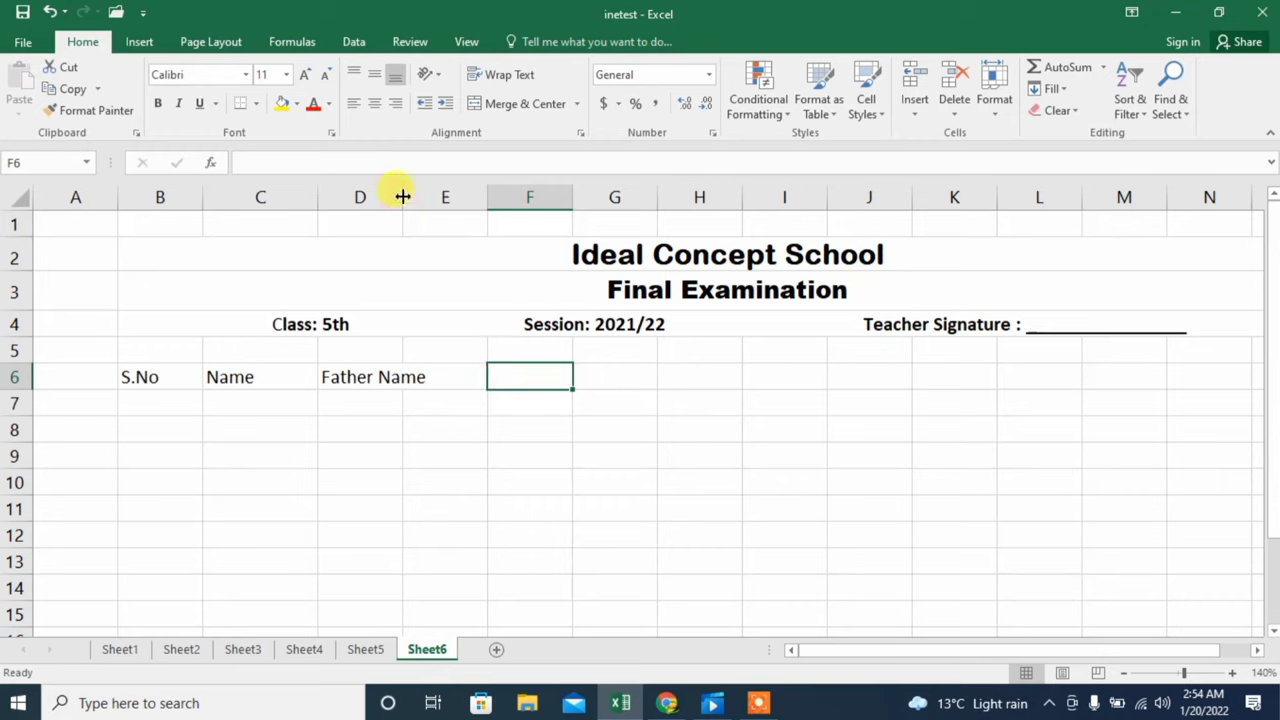
# Widen column D, merge B5:D5 and type 'Student Information'.
pyautogui.moveTo(402, 197); pyautogui.dragTo(438, 200)
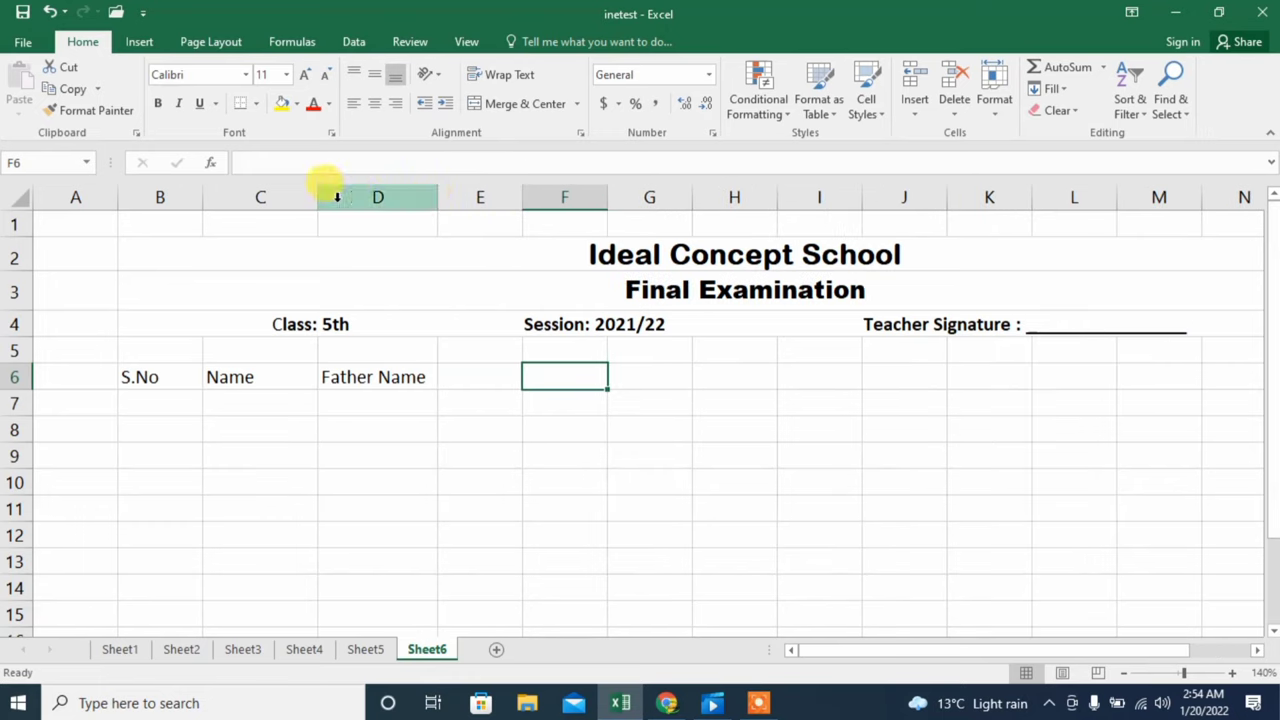
pyautogui.moveTo(175, 350); pyautogui.dragTo(342, 348)
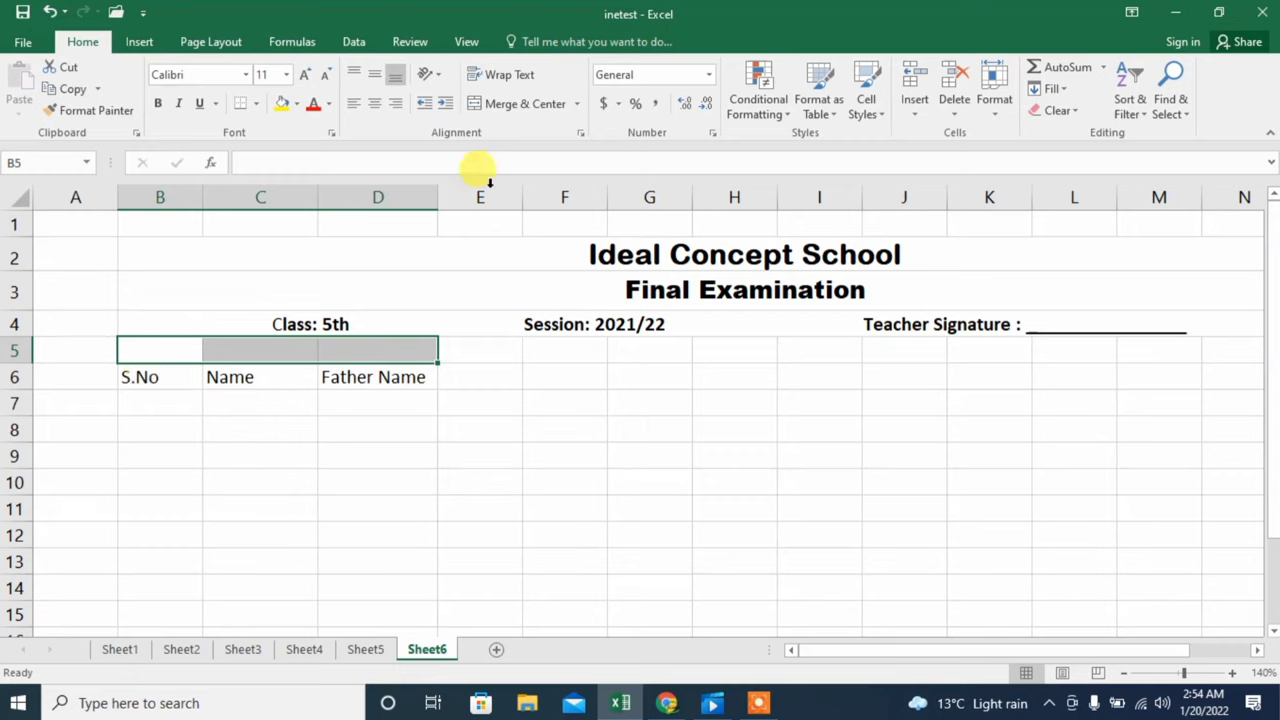
pyautogui.click(514, 106)
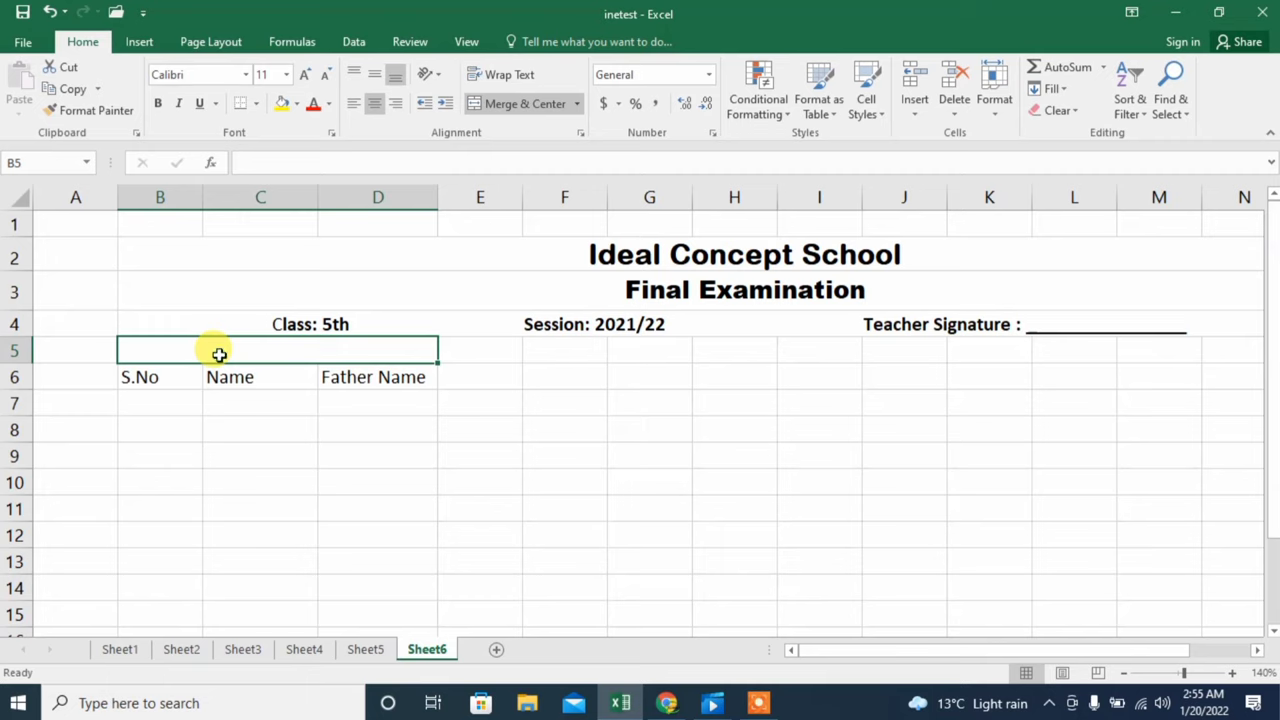
pyautogui.write('Stu')
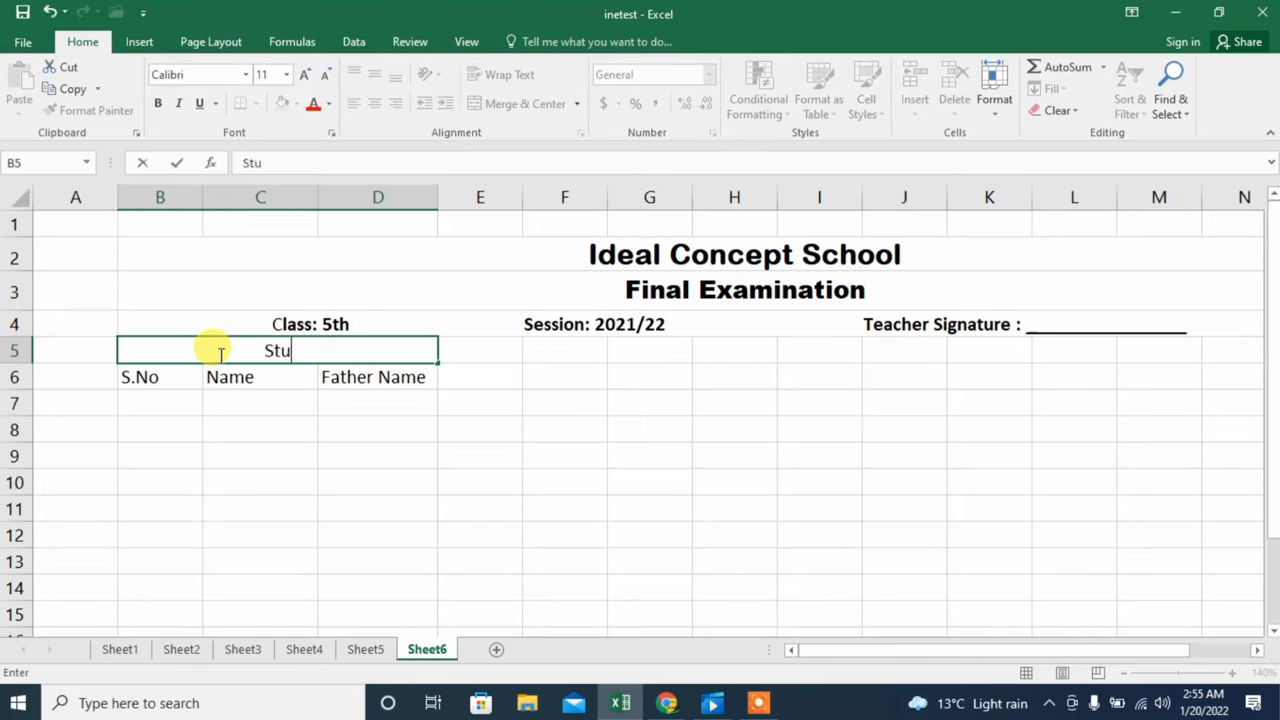
pyautogui.write('dent')
pyautogui.press('BackSpace')
pyautogui.press('BackSpace')
pyautogui.write('nt In')
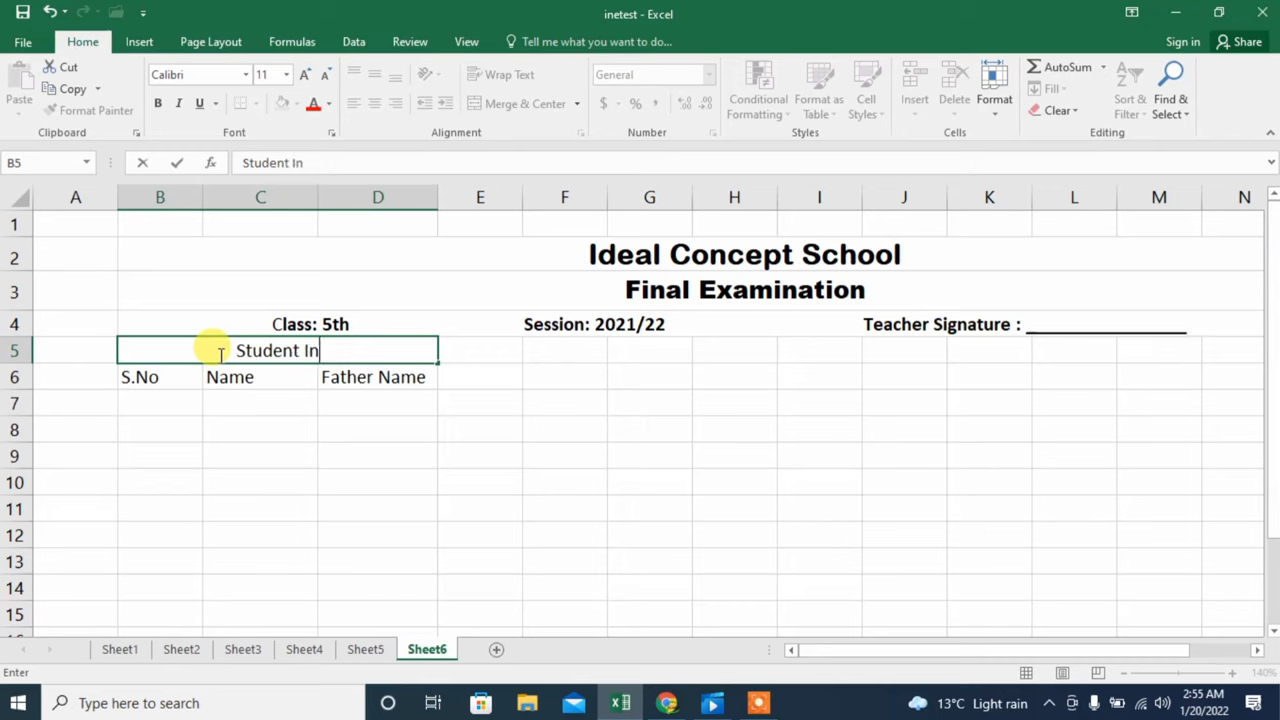
pyautogui.write('for,a')
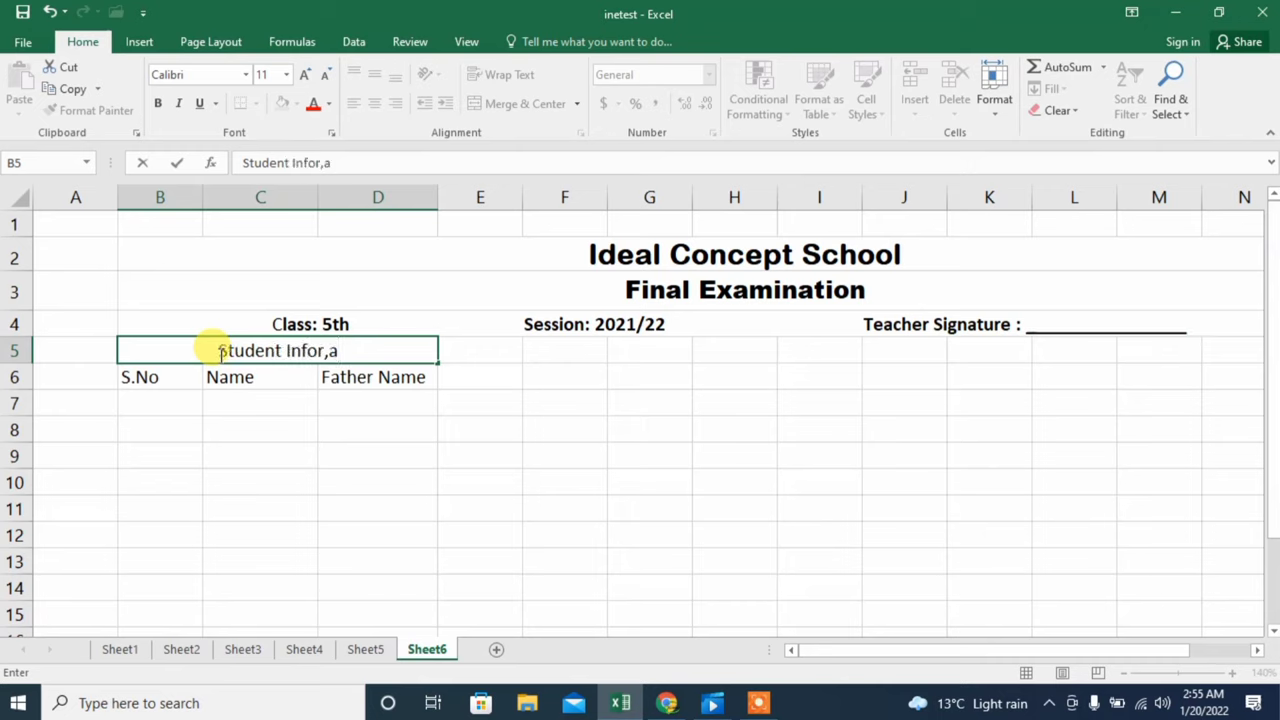
pyautogui.press('BackSpace')
pyautogui.press('BackSpace')
pyautogui.press('BackSpace')
pyautogui.press('BackSpace')
pyautogui.write('or')
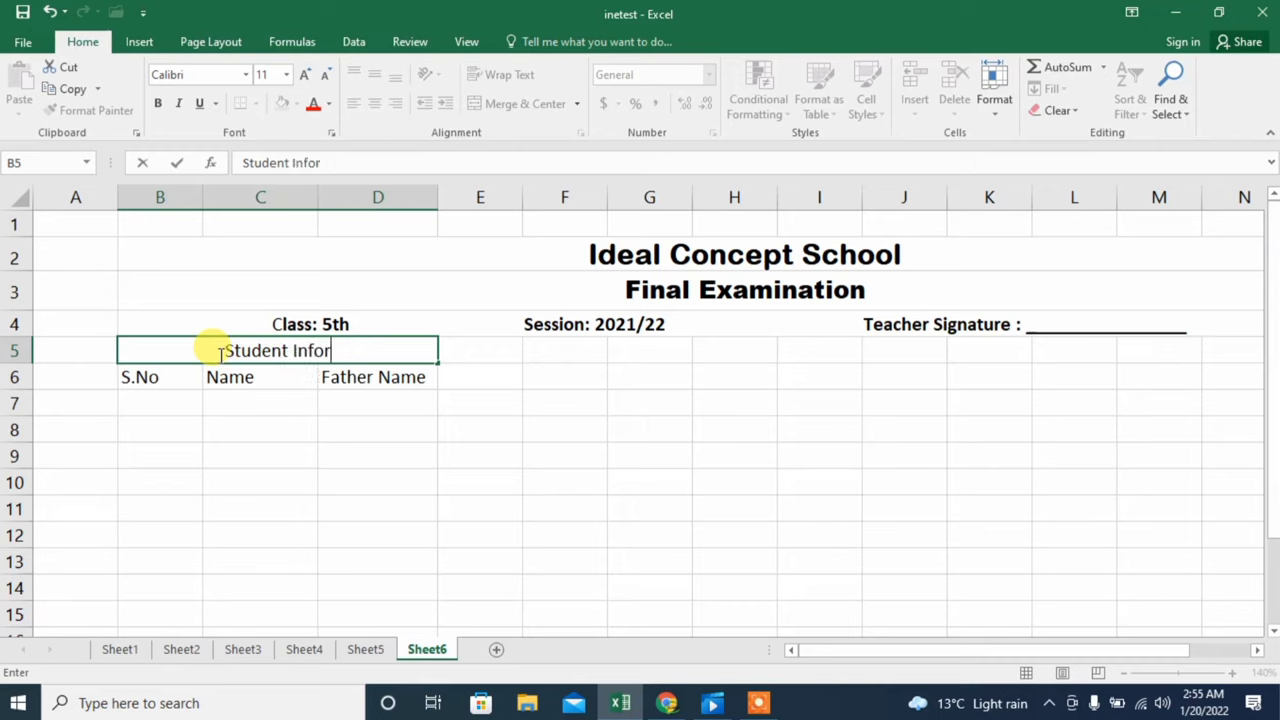
pyautogui.write('matiob')
pyautogui.press('BackSpace')
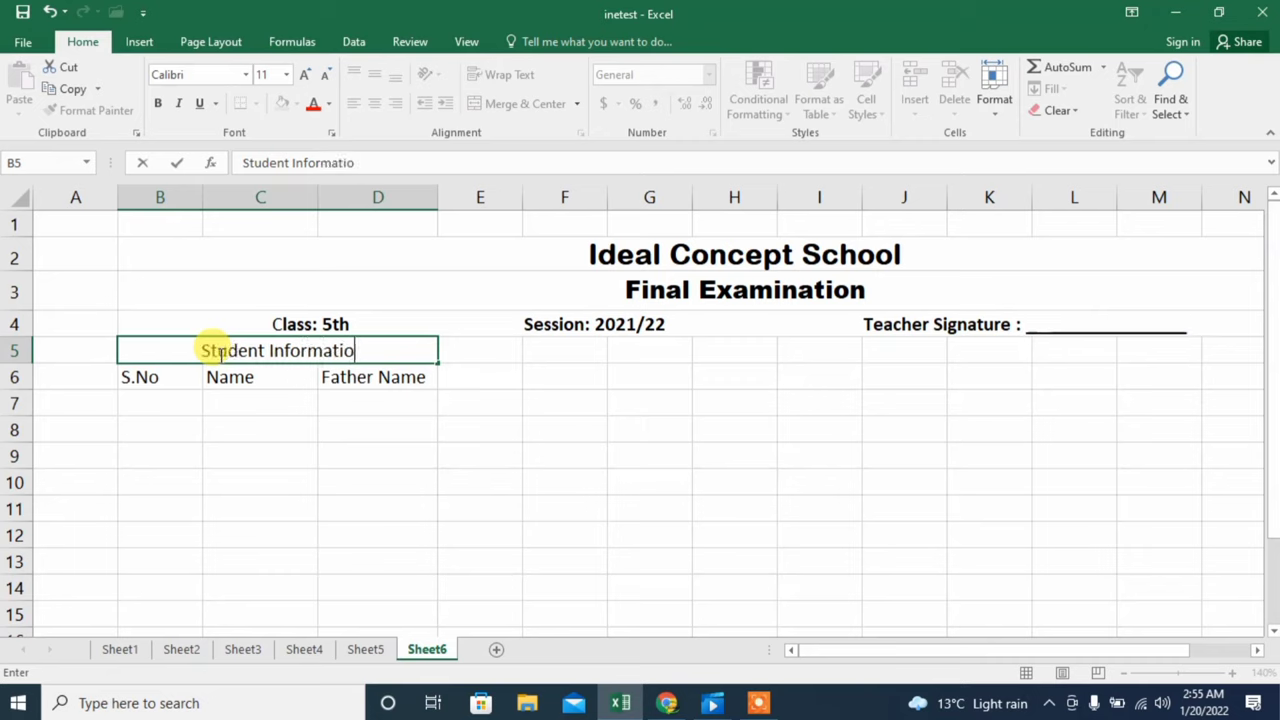
pyautogui.write('n')
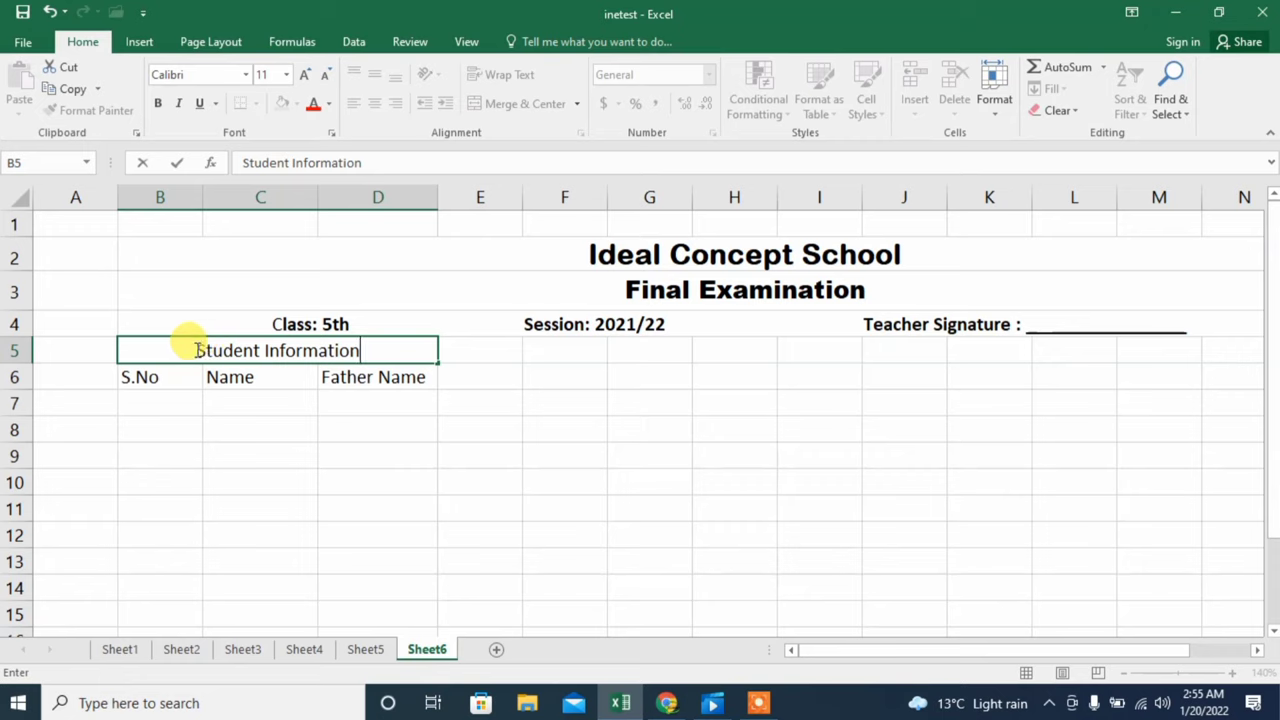
# Set the 'Student Information' heading in Arial Black.
pyautogui.moveTo(198, 350); pyautogui.dragTo(414, 350)
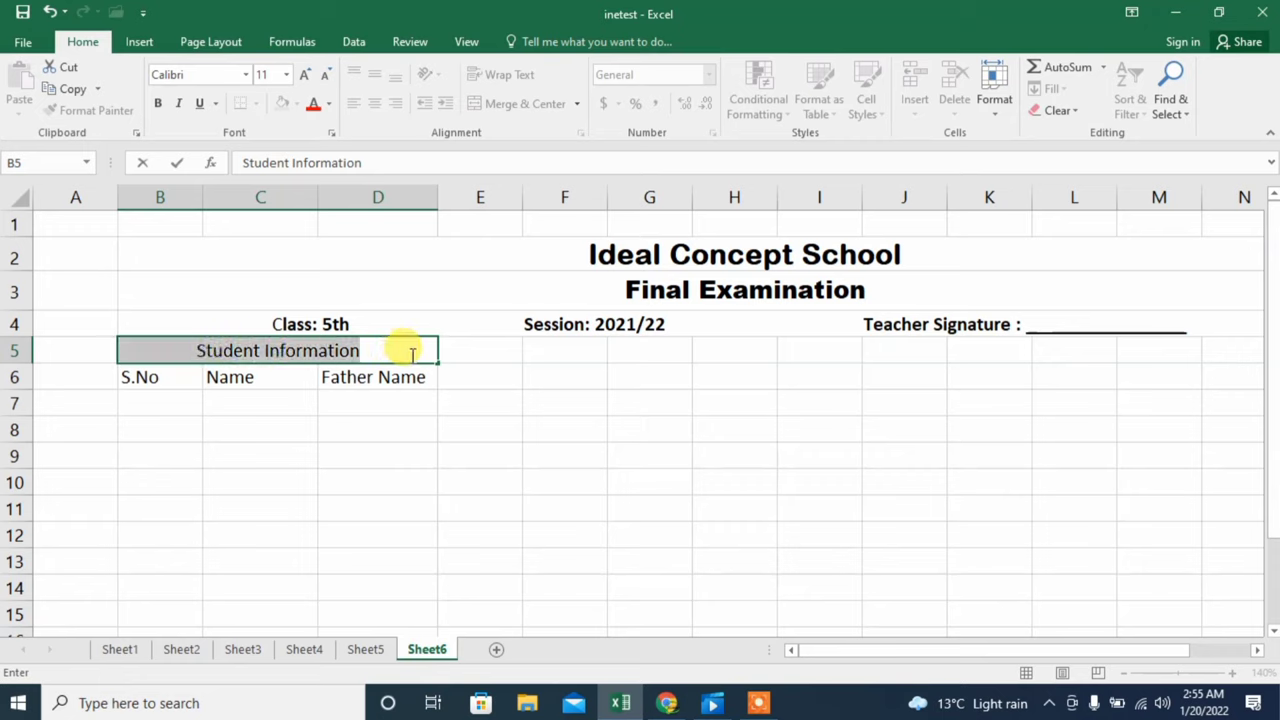
pyautogui.click(245, 74)
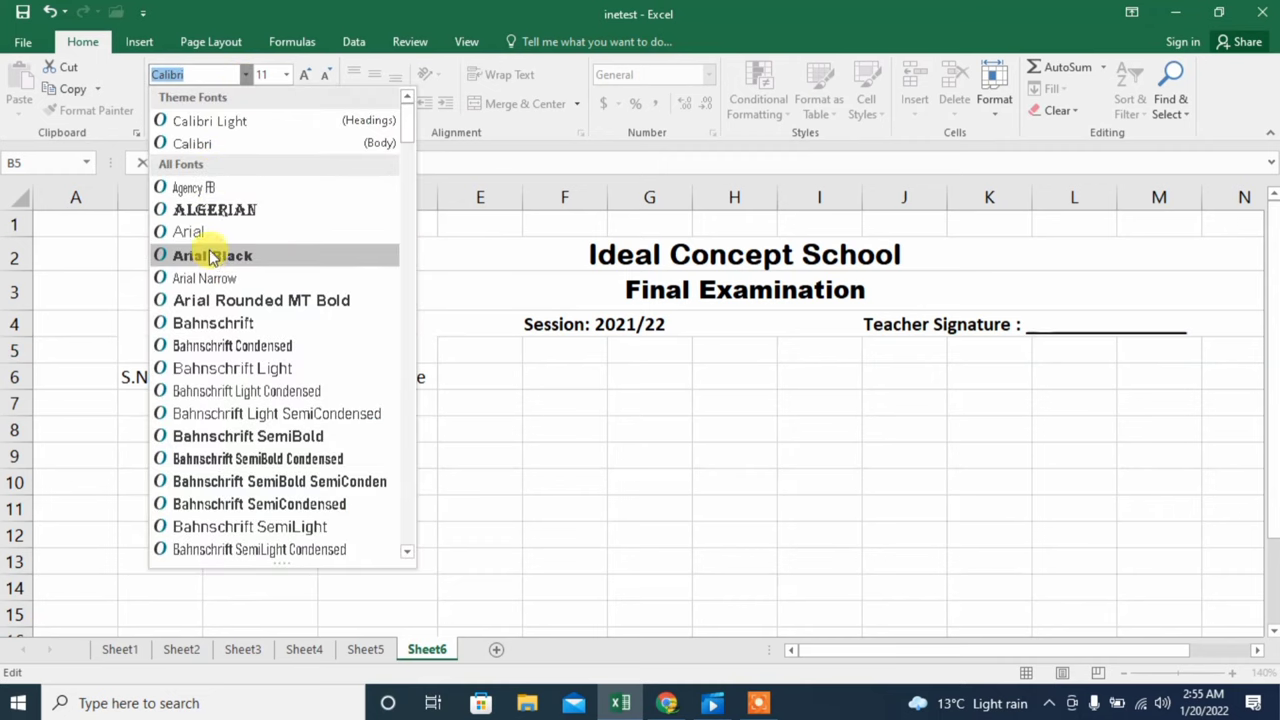
pyautogui.click(208, 255)
pyautogui.click(512, 350)
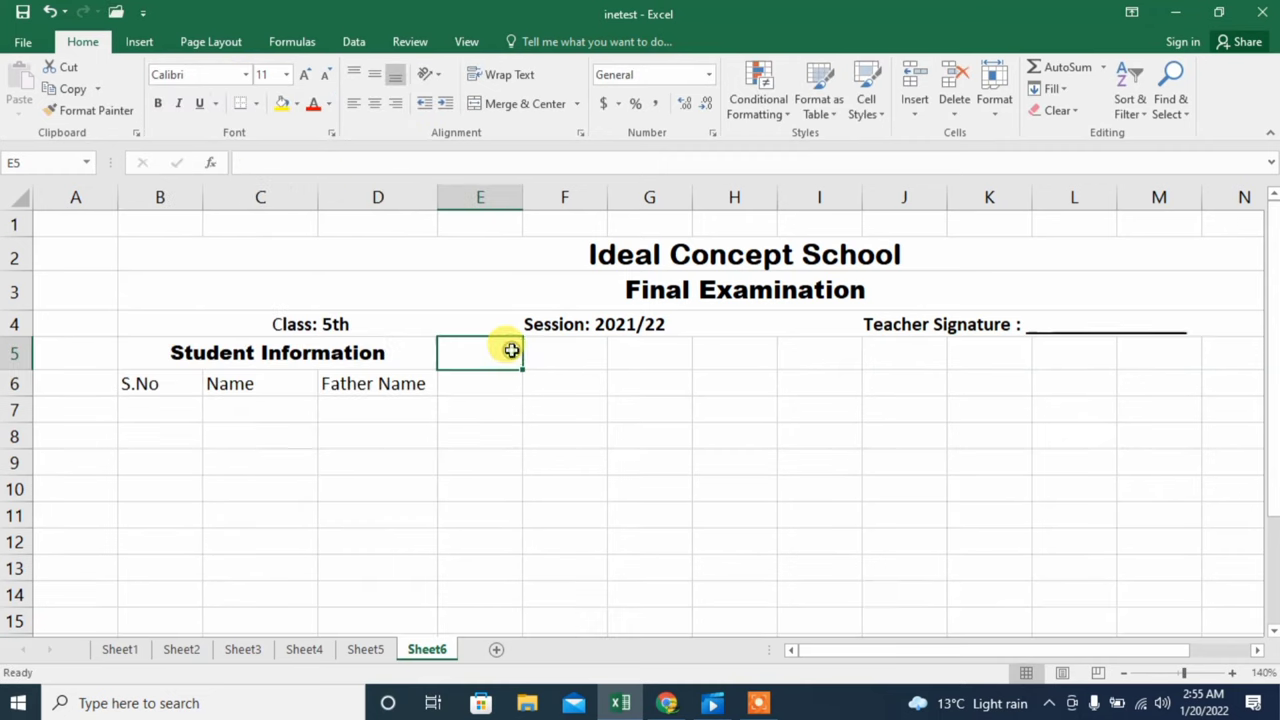
pyautogui.click(475, 384)
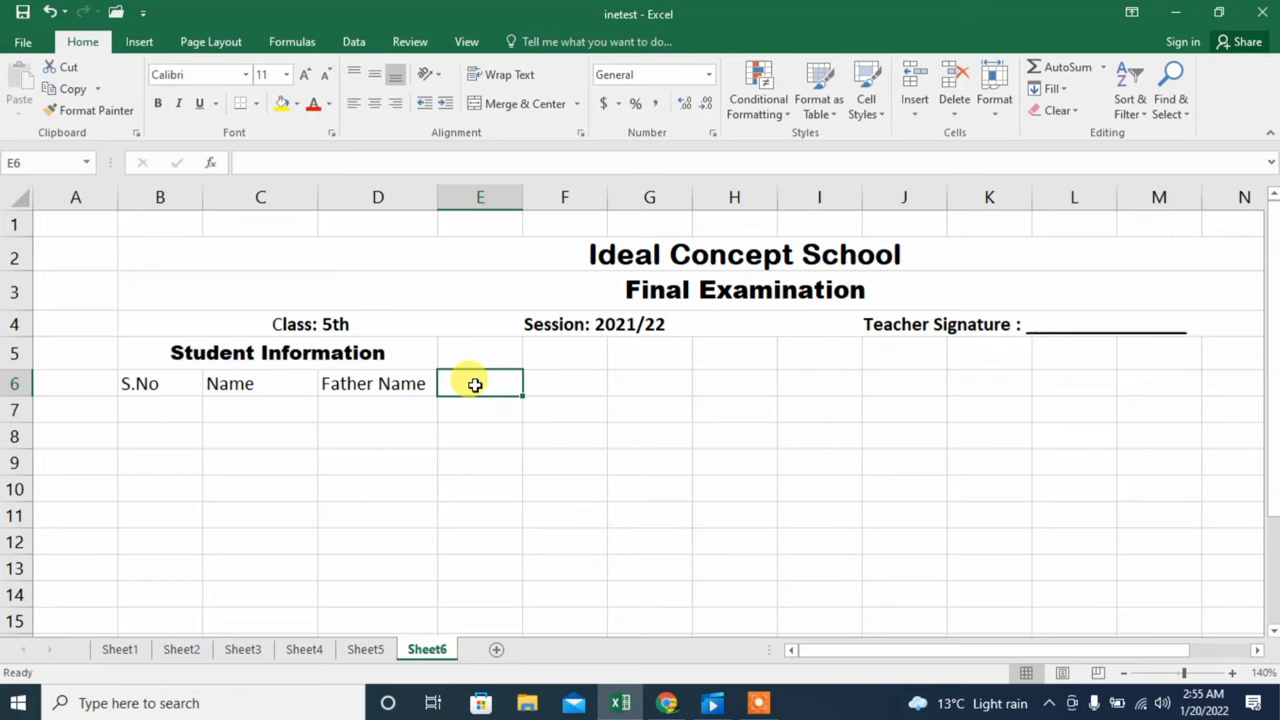
# Enter 'English' in E6 and 'Maths' in F6, correcting the Maths spelling.
pyautogui.write('En')
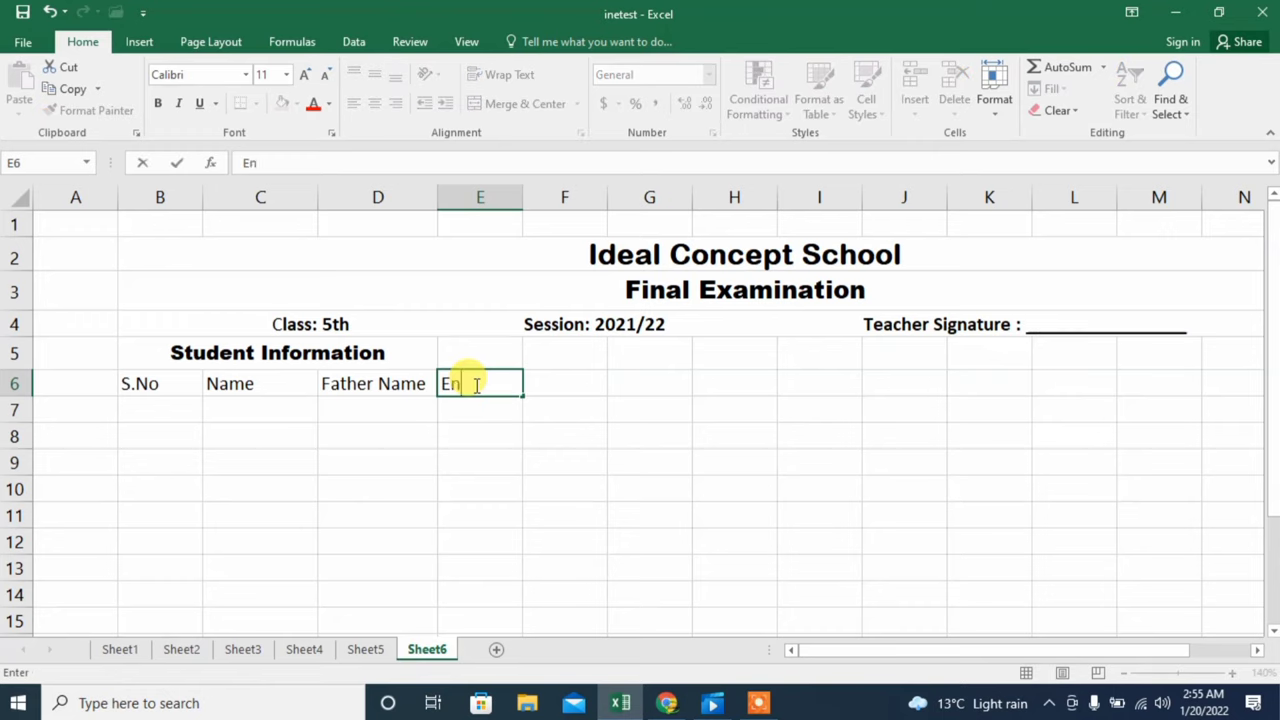
pyautogui.write('r')
pyautogui.press('BackSpace')
pyautogui.write('h')
pyautogui.press('Tab')
pyautogui.write('M')
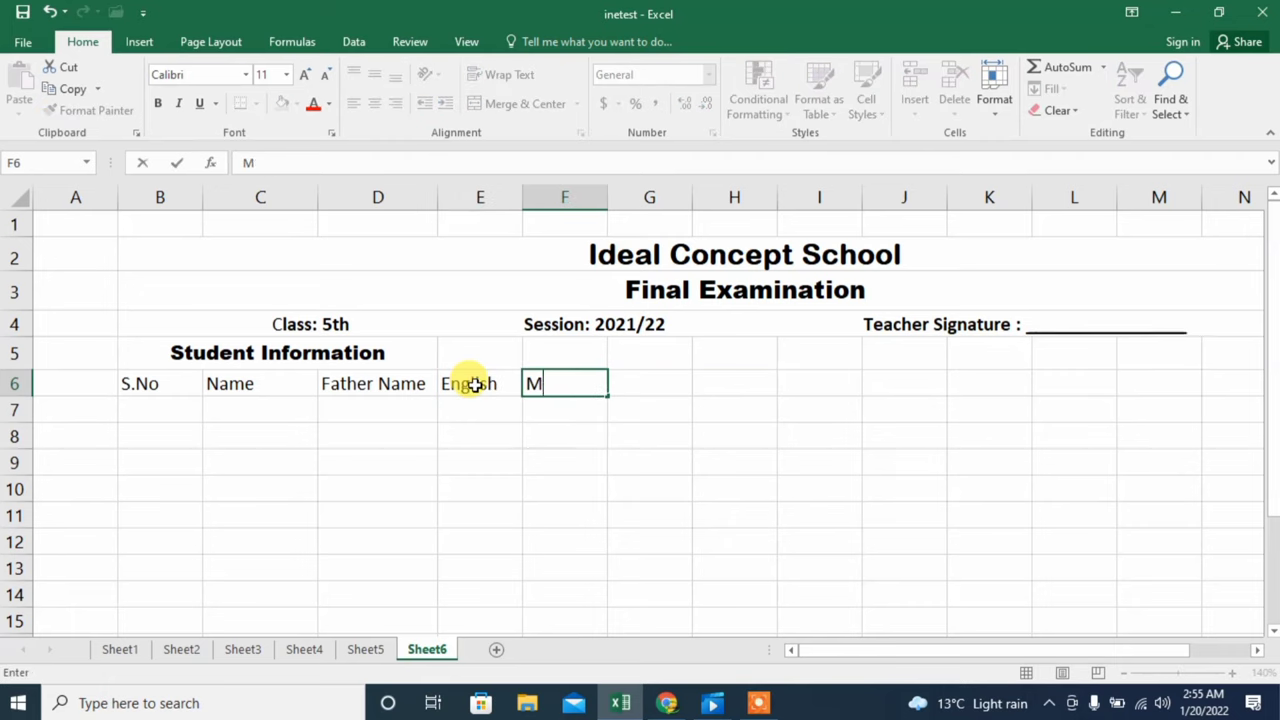
pyautogui.write('ths')
pyautogui.press('Left')
pyautogui.press('Left')
pyautogui.doubleClick(543, 384)
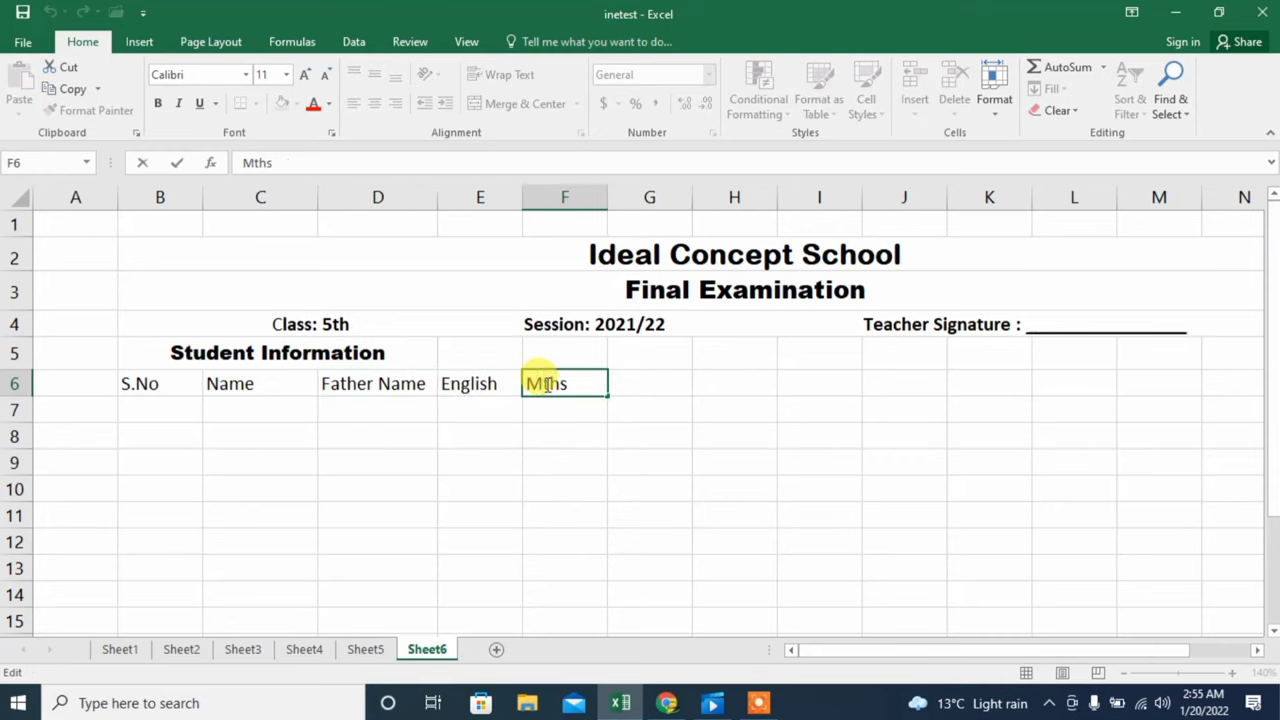
pyautogui.write('a')
pyautogui.click(645, 383)
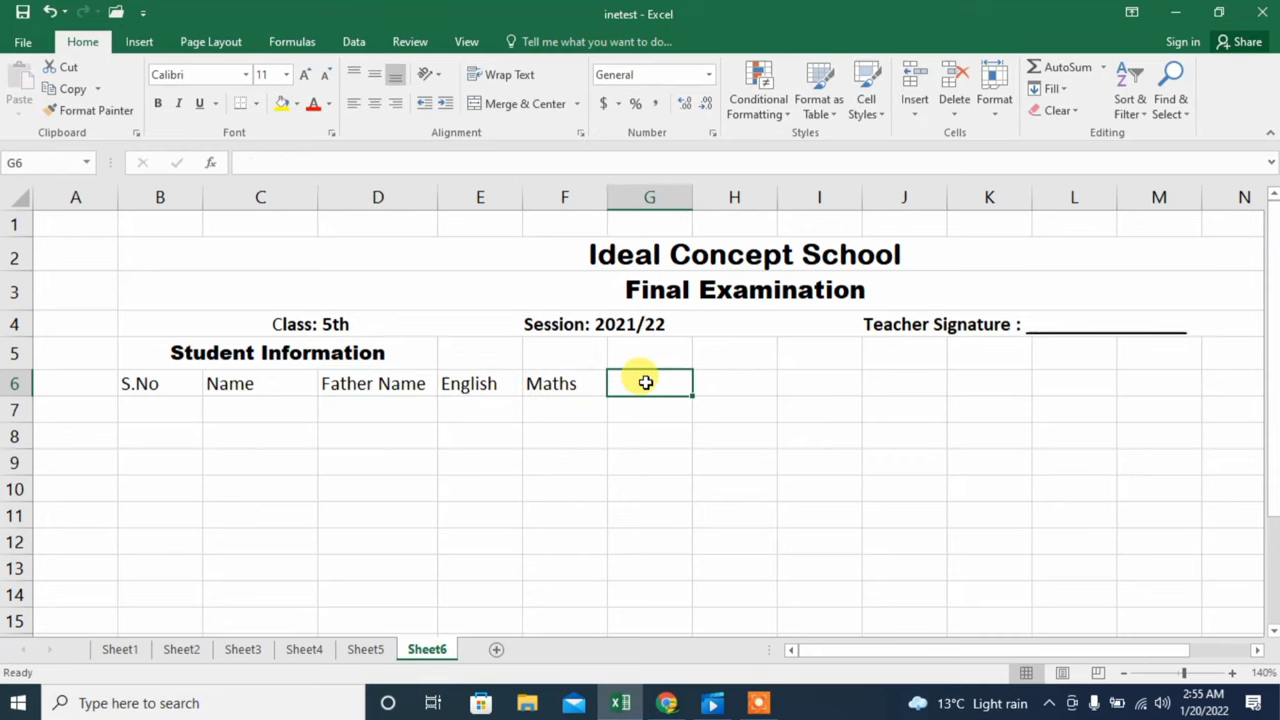
# Enter 'Science', 'Urdu', 'S.Study' and 'Computer' in G6 through J6.
pyautogui.write('S')
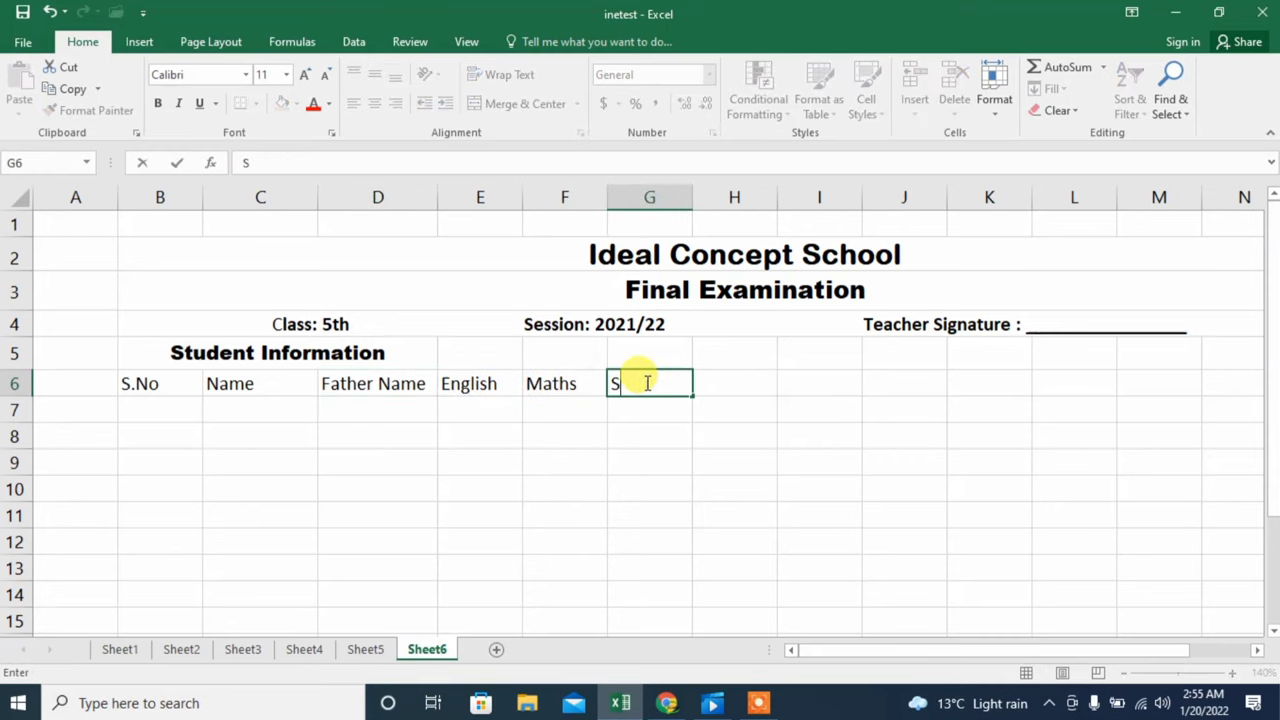
pyautogui.write('cience')
pyautogui.press('Tab')
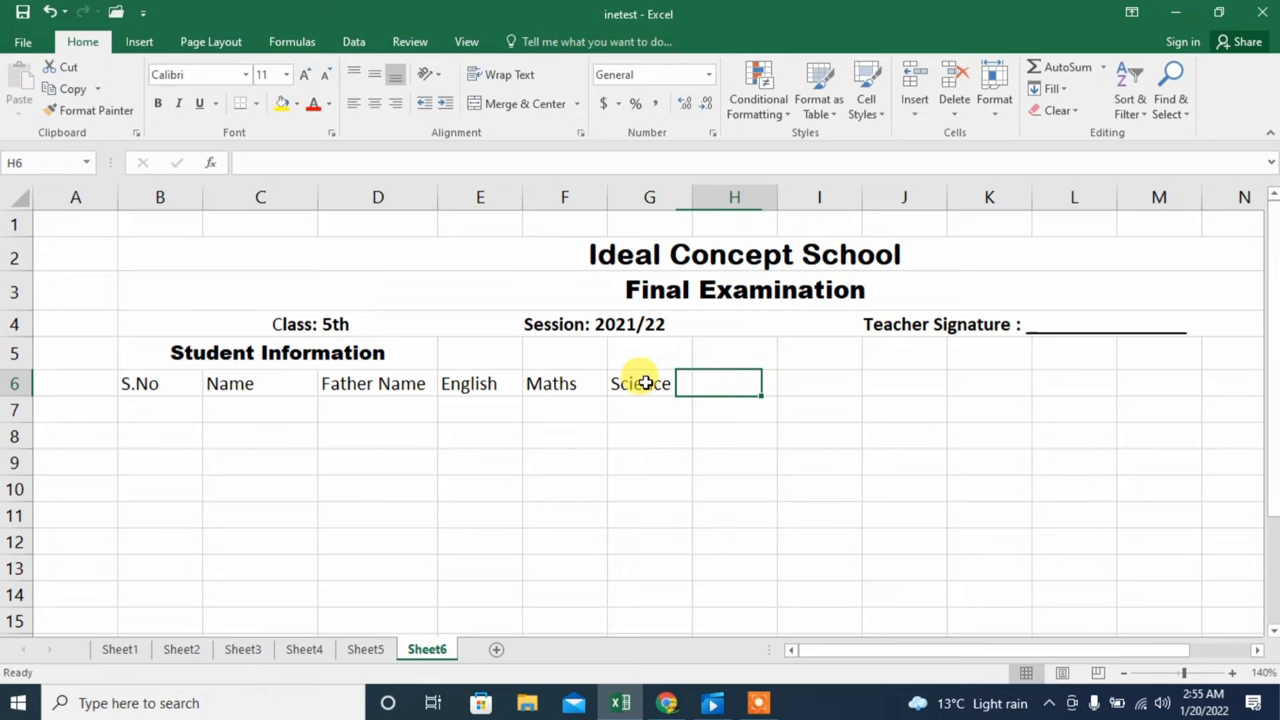
pyautogui.write('Urdu')
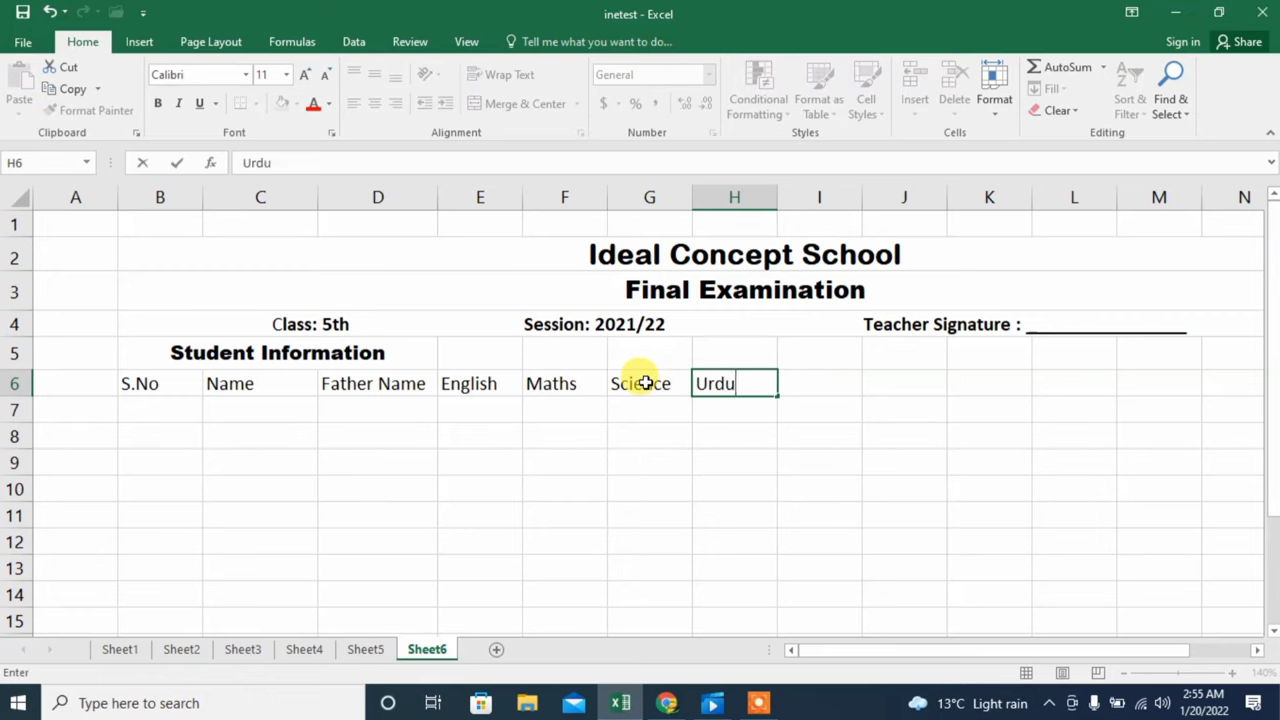
pyautogui.press('Tab')
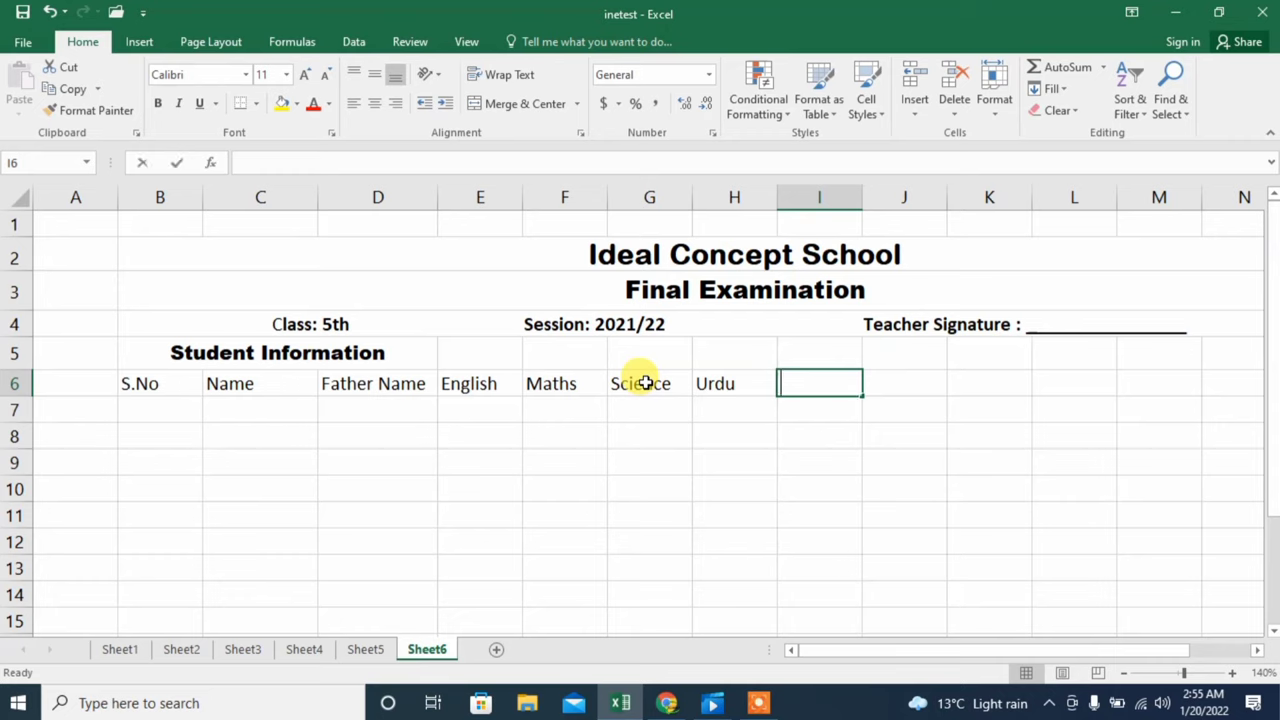
pyautogui.write('S.St')
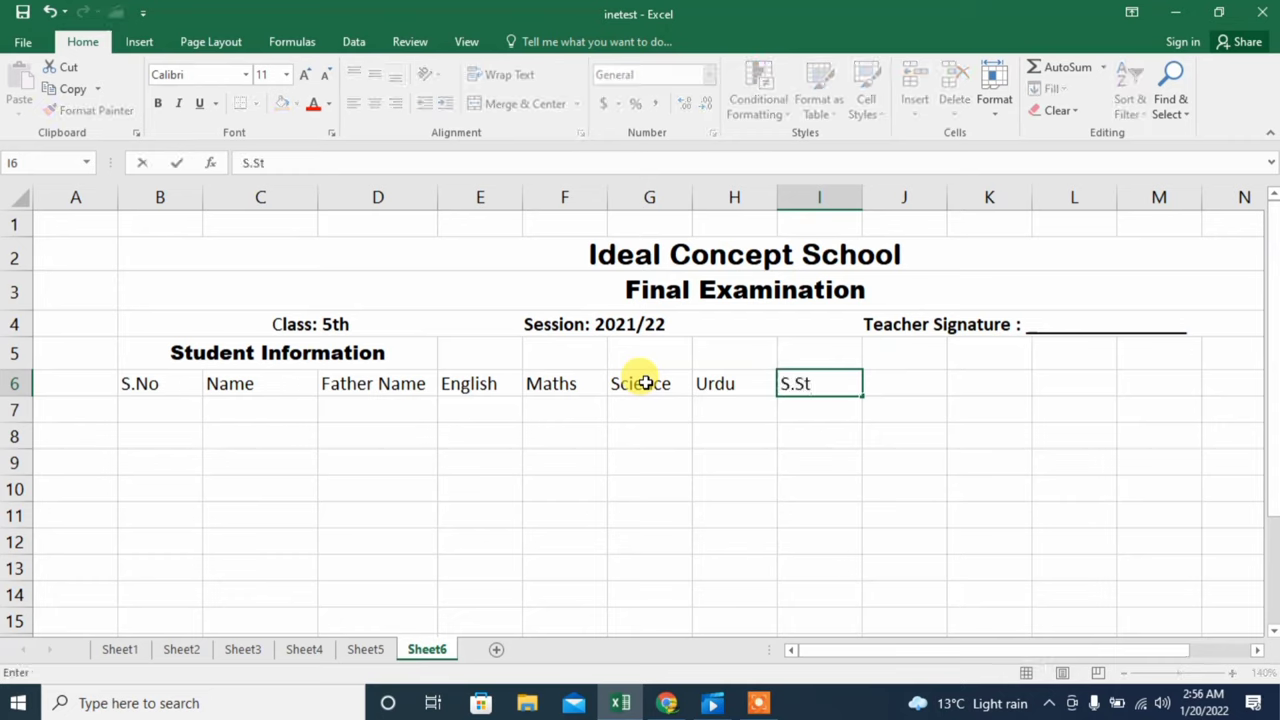
pyautogui.write('udt')
pyautogui.press('Tab')
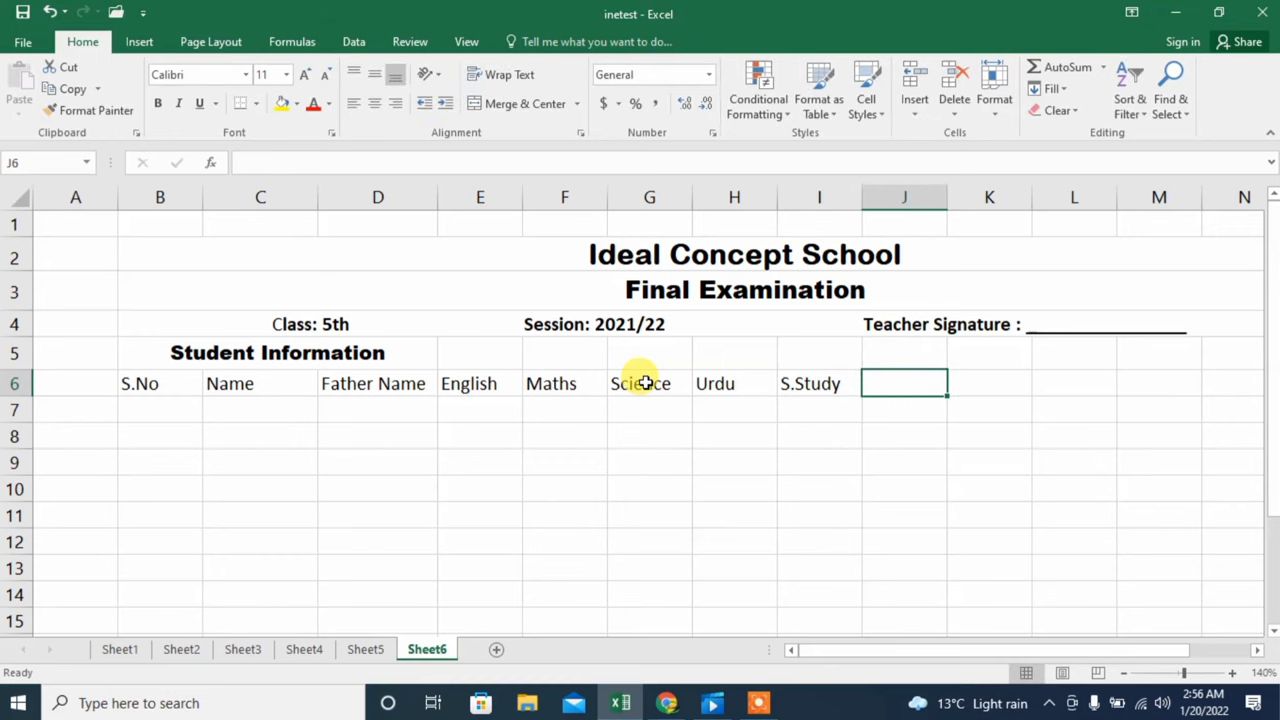
pyautogui.write('Compu')
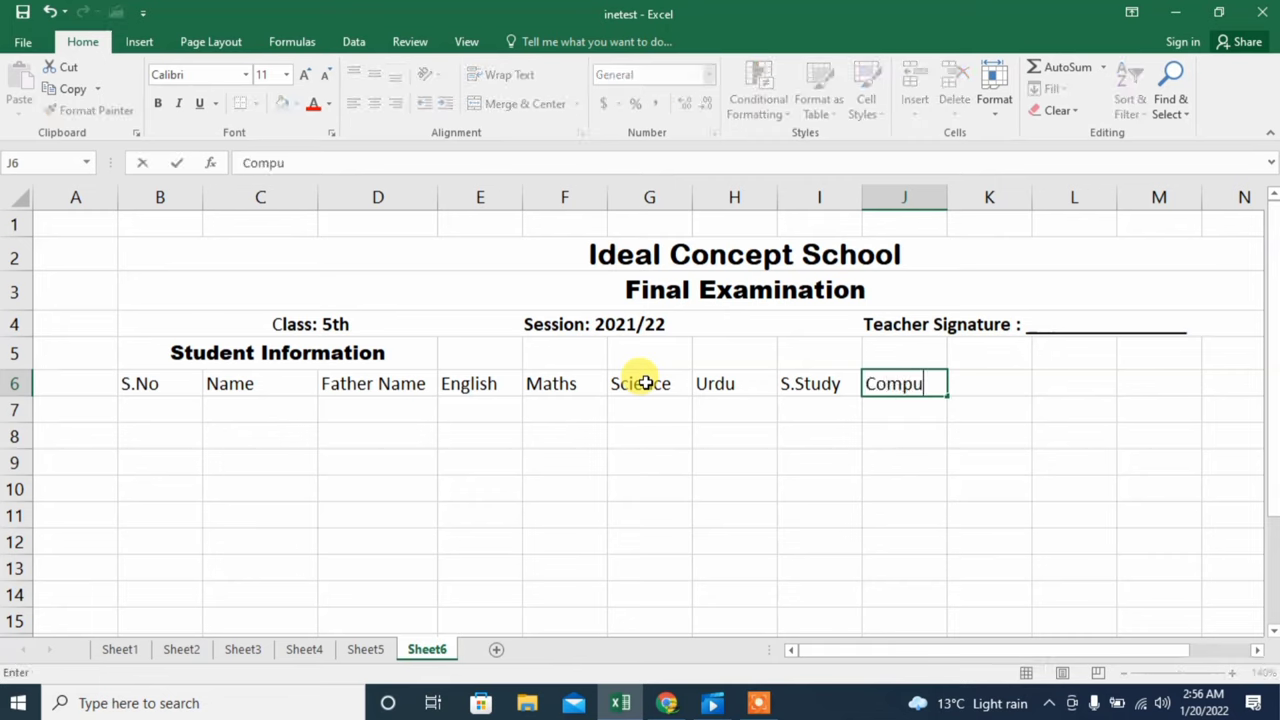
pyautogui.write('ter')
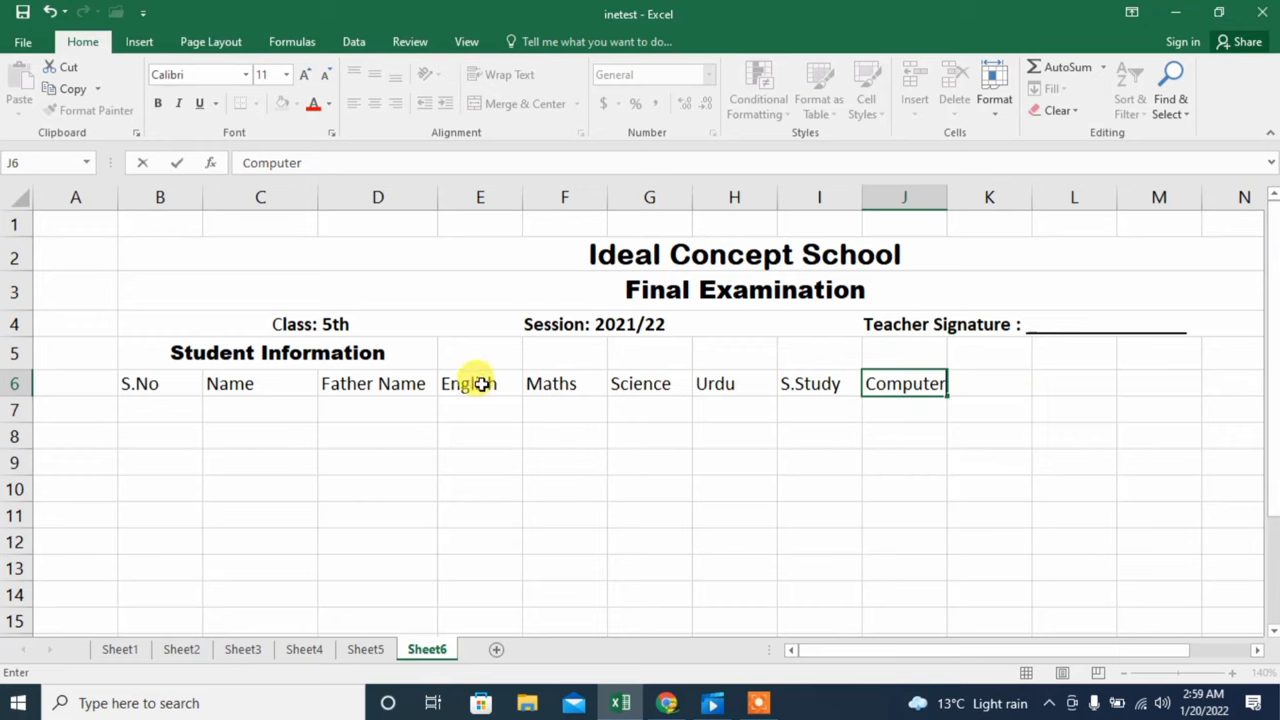
# Merge E5:J5 and type the heading 'Subjects'.
pyautogui.moveTo(471, 358); pyautogui.dragTo(891, 358)
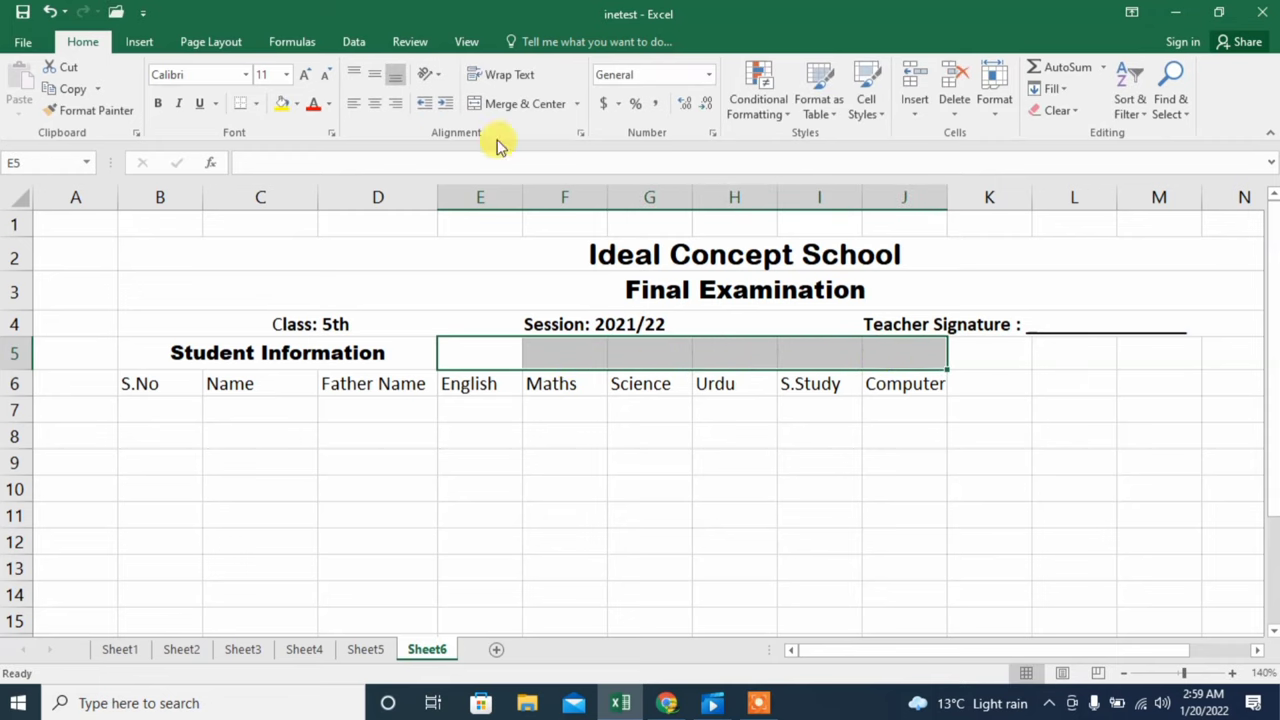
pyautogui.click(501, 108)
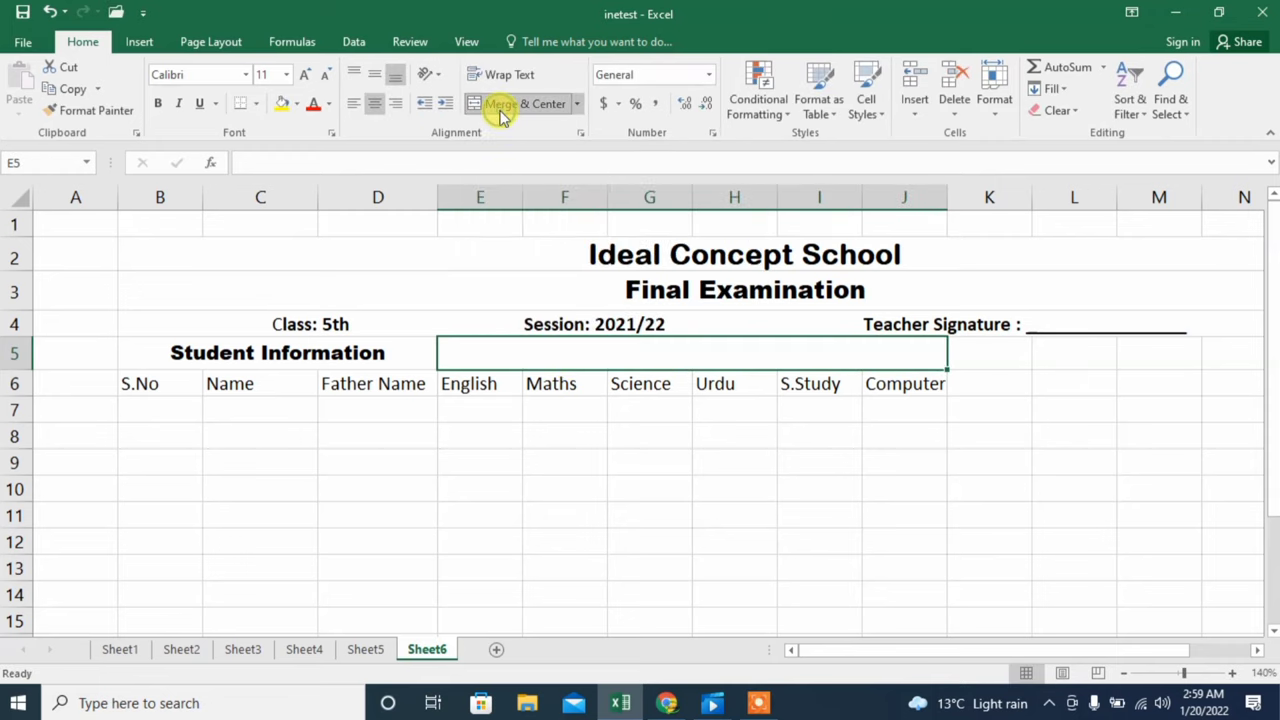
pyautogui.doubleClick(598, 344)
pyautogui.write('u')
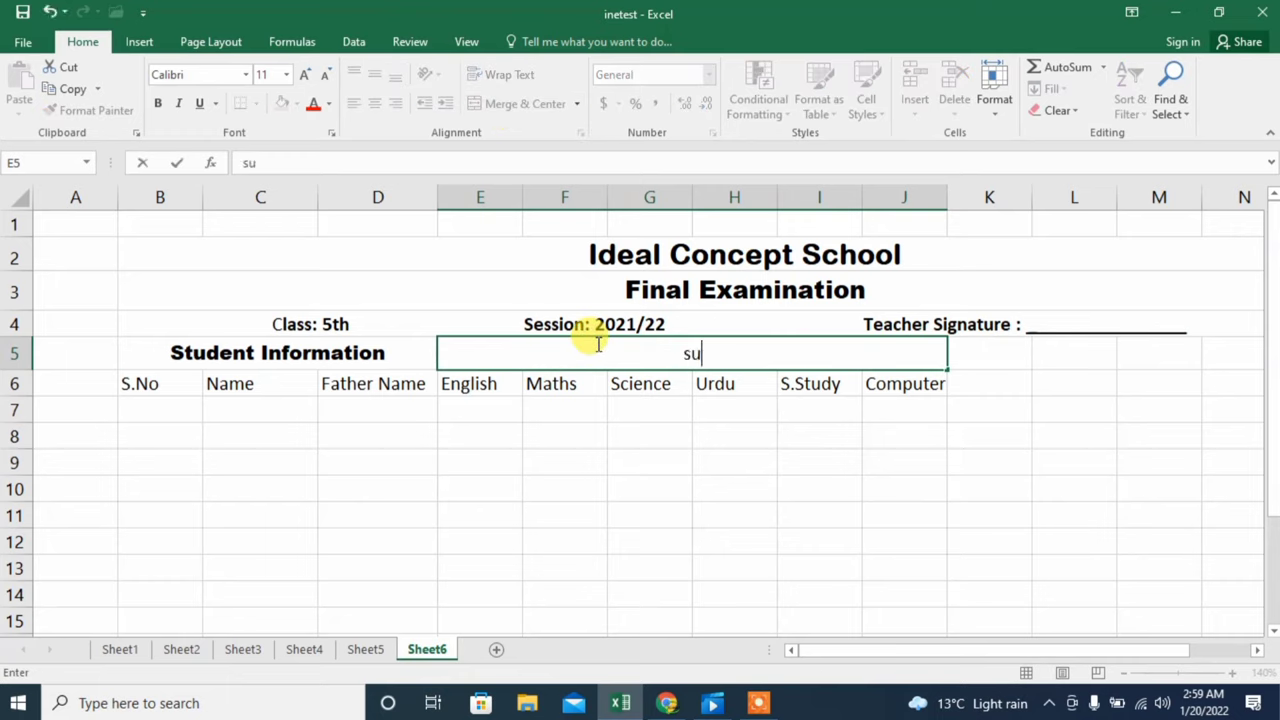
pyautogui.write('bjects')
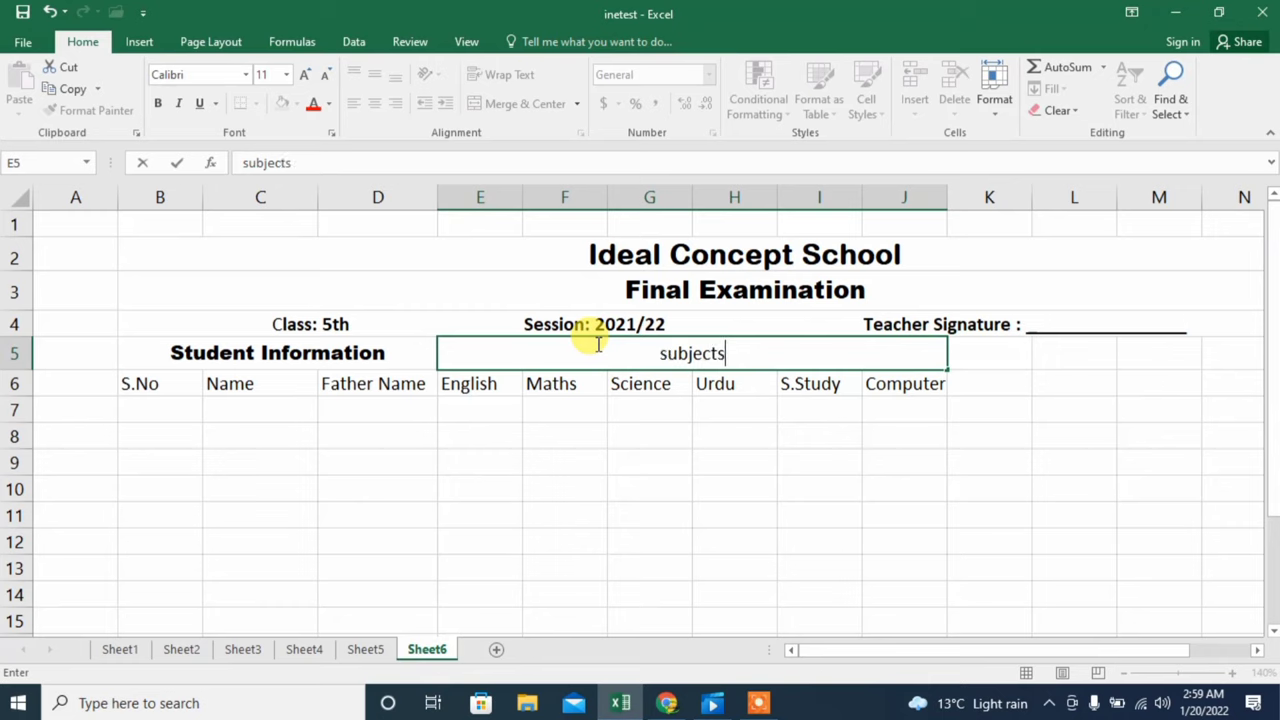
pyautogui.click(665, 356)
pyautogui.press('BackSpace')
pyautogui.write('S')
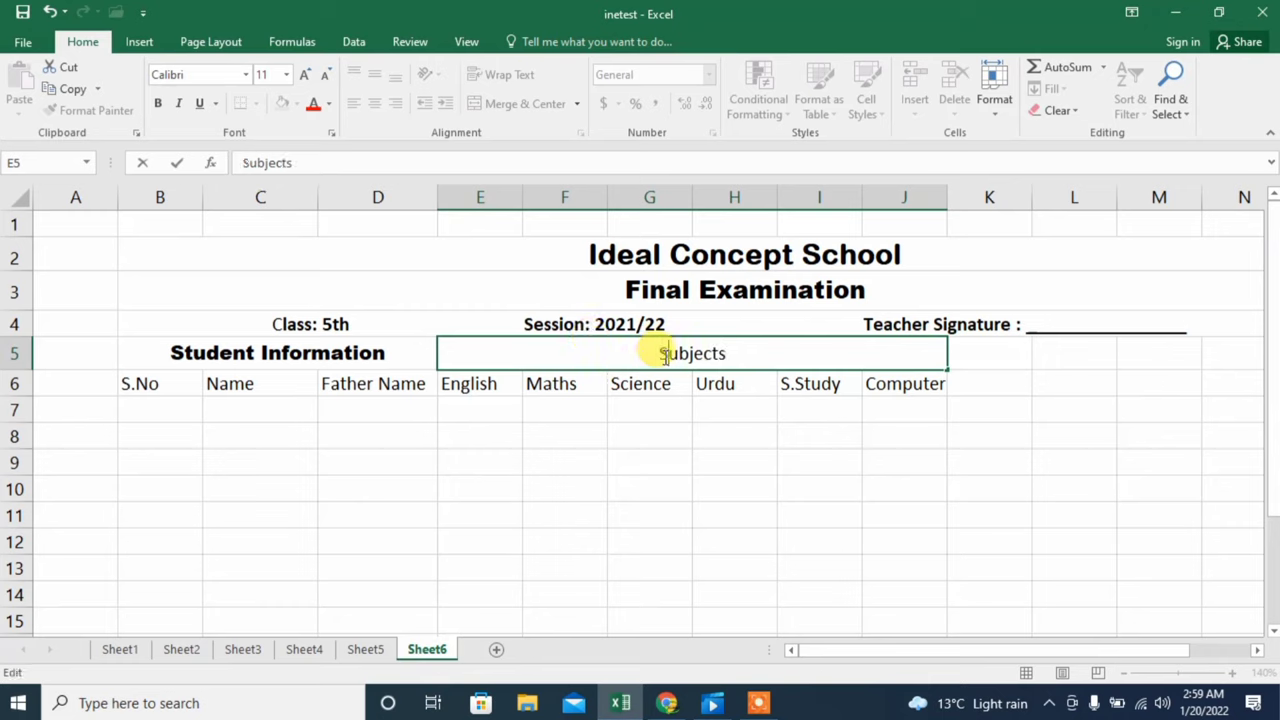
# Set the 'Subjects' heading in Arial Black.
pyautogui.moveTo(636, 352); pyautogui.dragTo(738, 352)
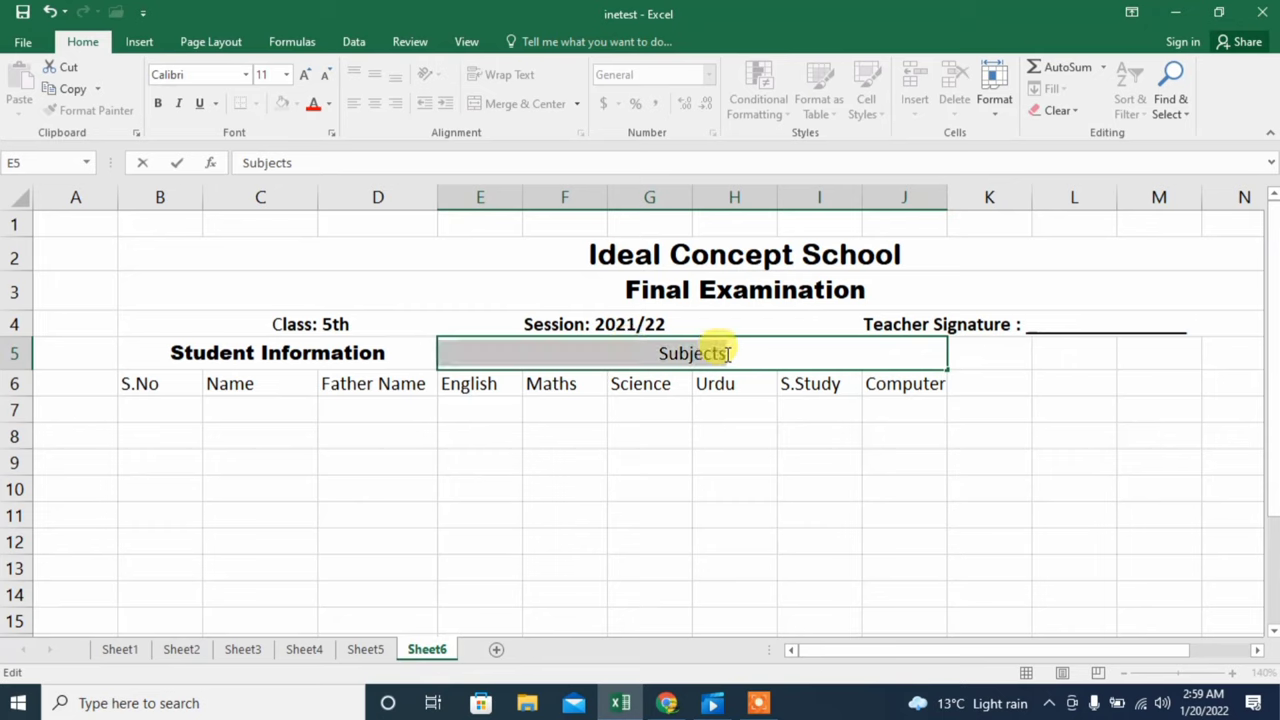
pyautogui.click(246, 76)
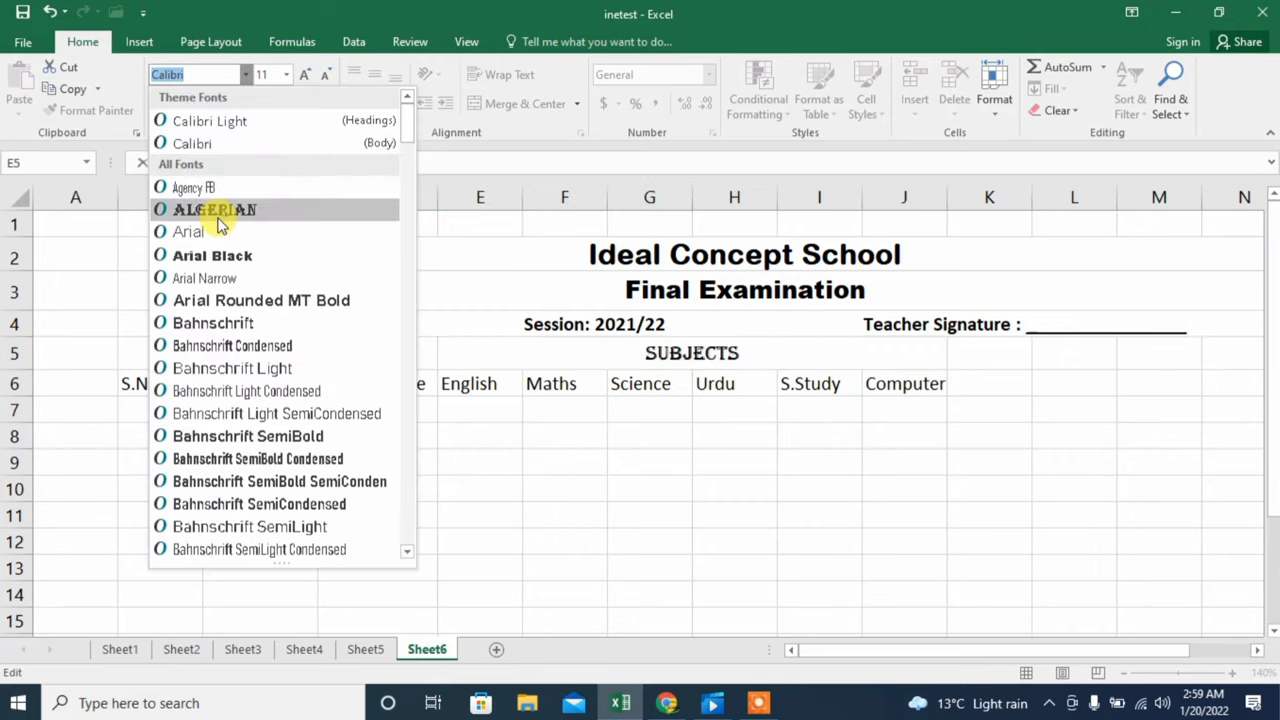
pyautogui.click(214, 257)
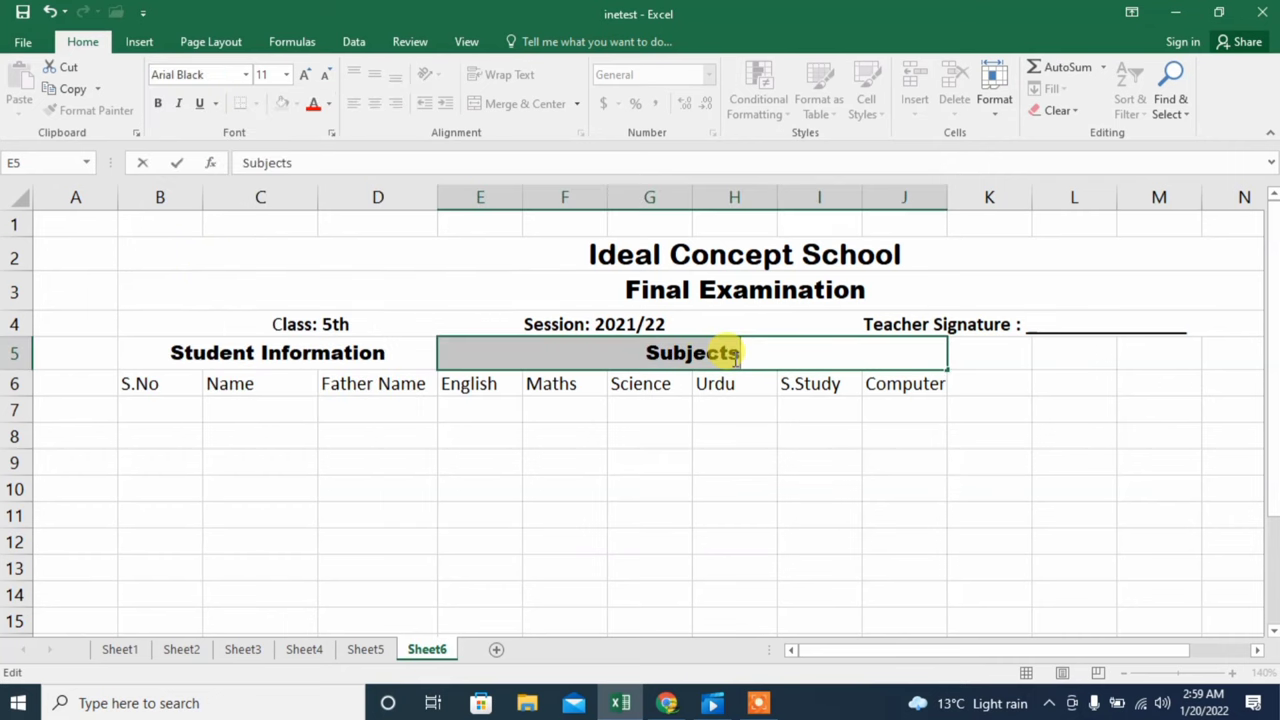
pyautogui.click(974, 358)
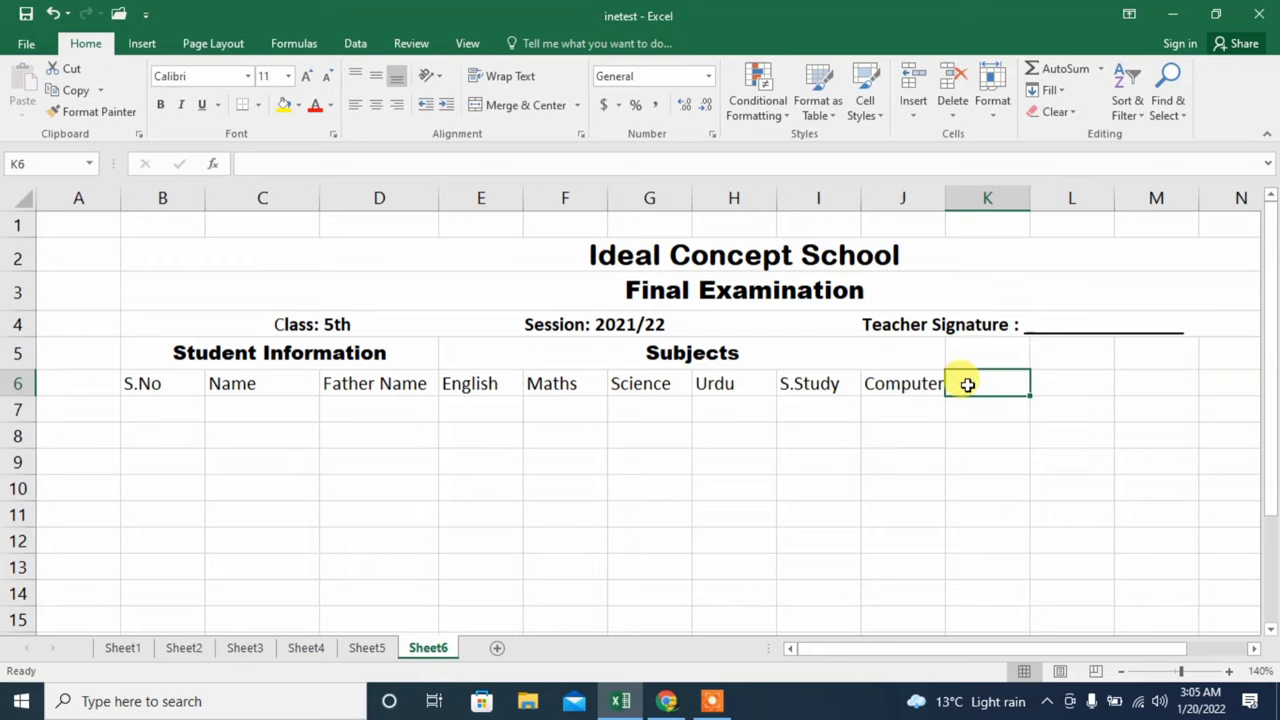
# Enter 'Total' in K6 and 'obtained' in L6.
pyautogui.write('Total')
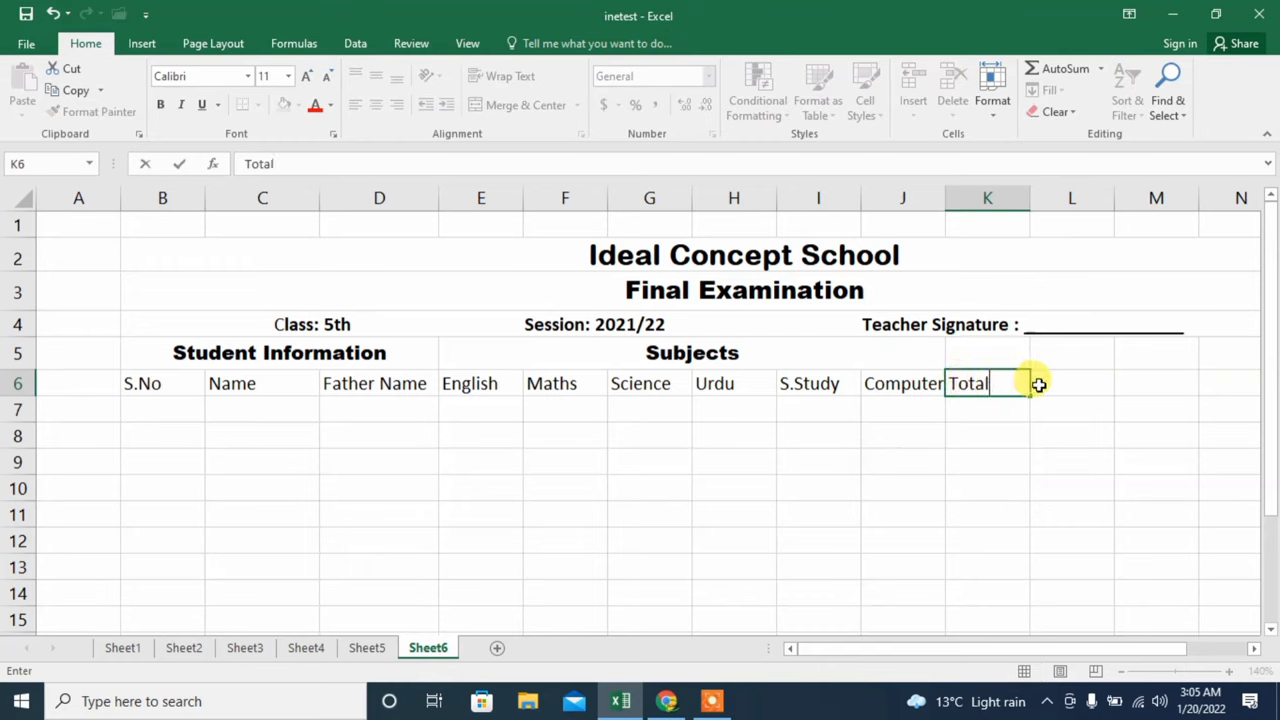
pyautogui.click(1039, 385)
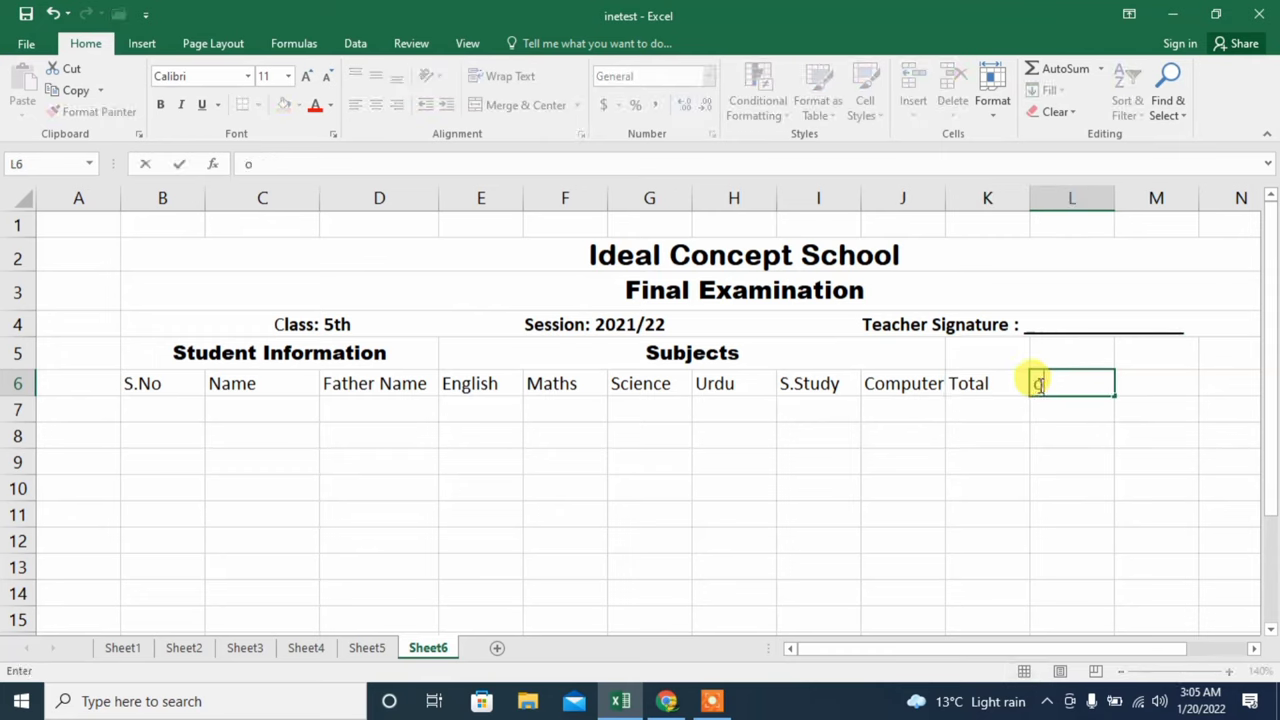
pyautogui.write('ontained')
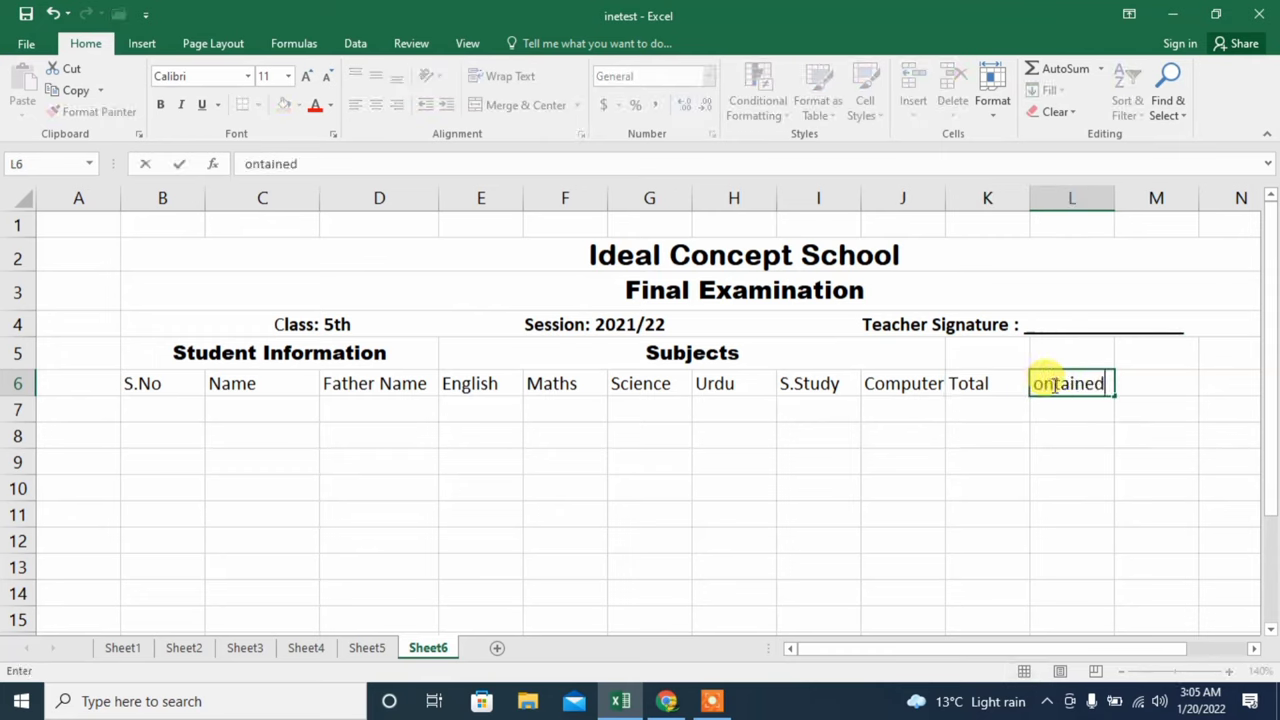
pyautogui.press('BackSpace')
pyautogui.write('b')
# Add an Arial Black 'Marks' heading merged and centred across K5:L5.
pyautogui.moveTo(992, 352); pyautogui.dragTo(1056, 351)
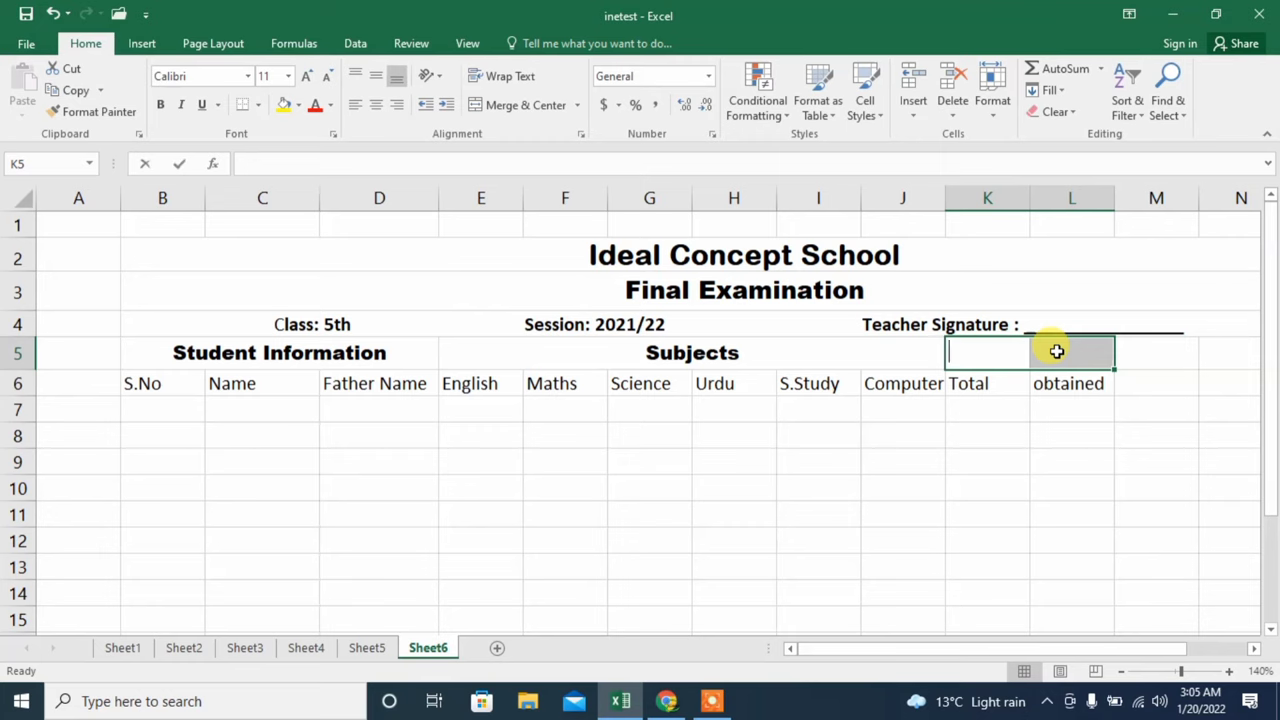
pyautogui.write('Marks')
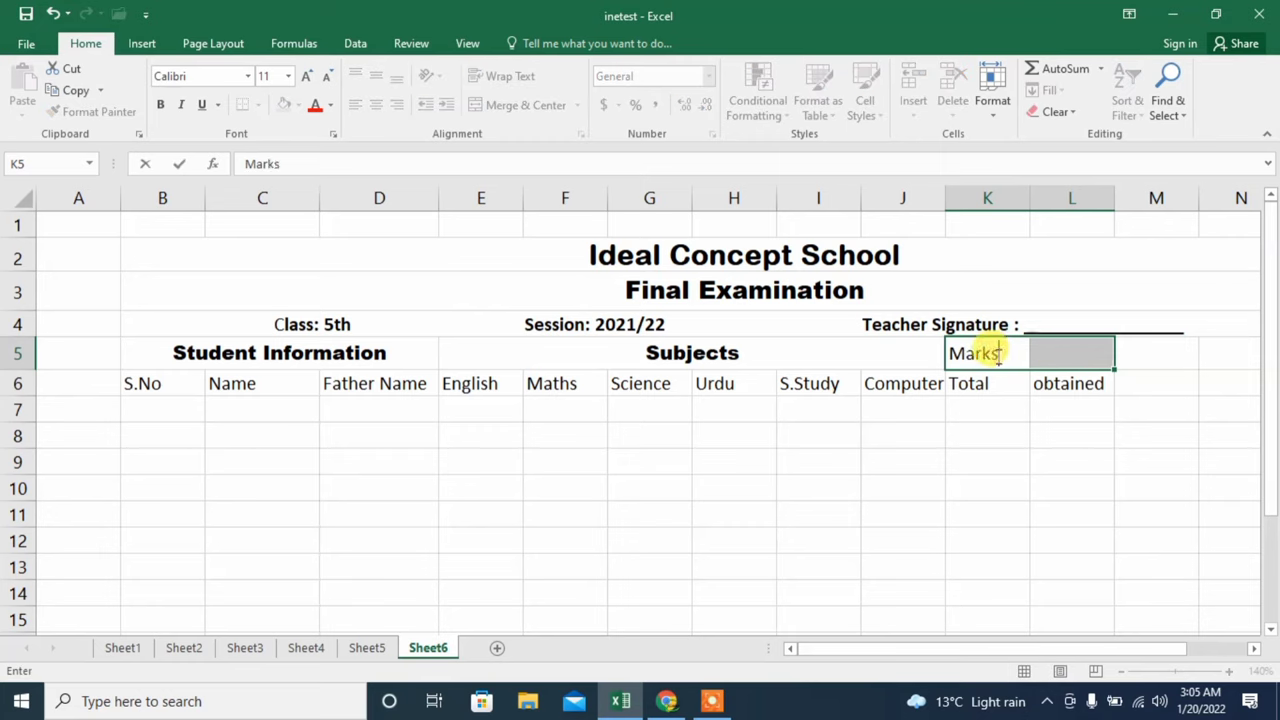
pyautogui.moveTo(1003, 353); pyautogui.dragTo(955, 357)
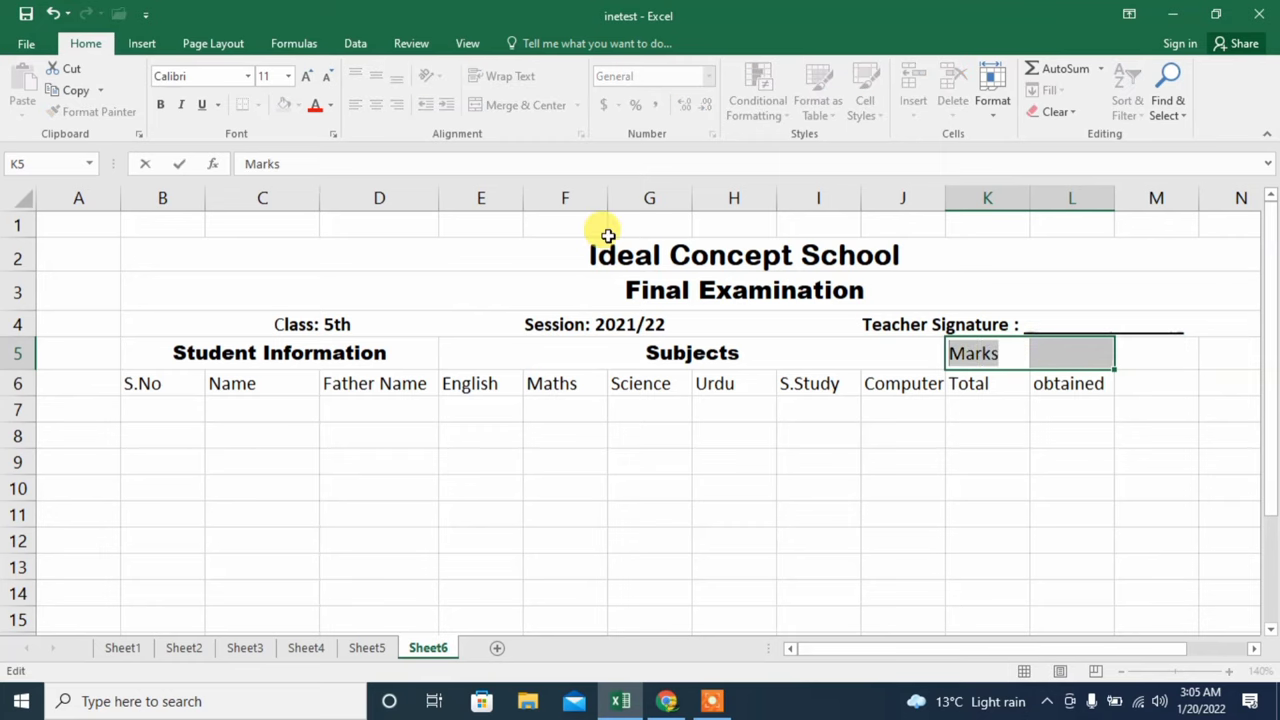
pyautogui.click(248, 77)
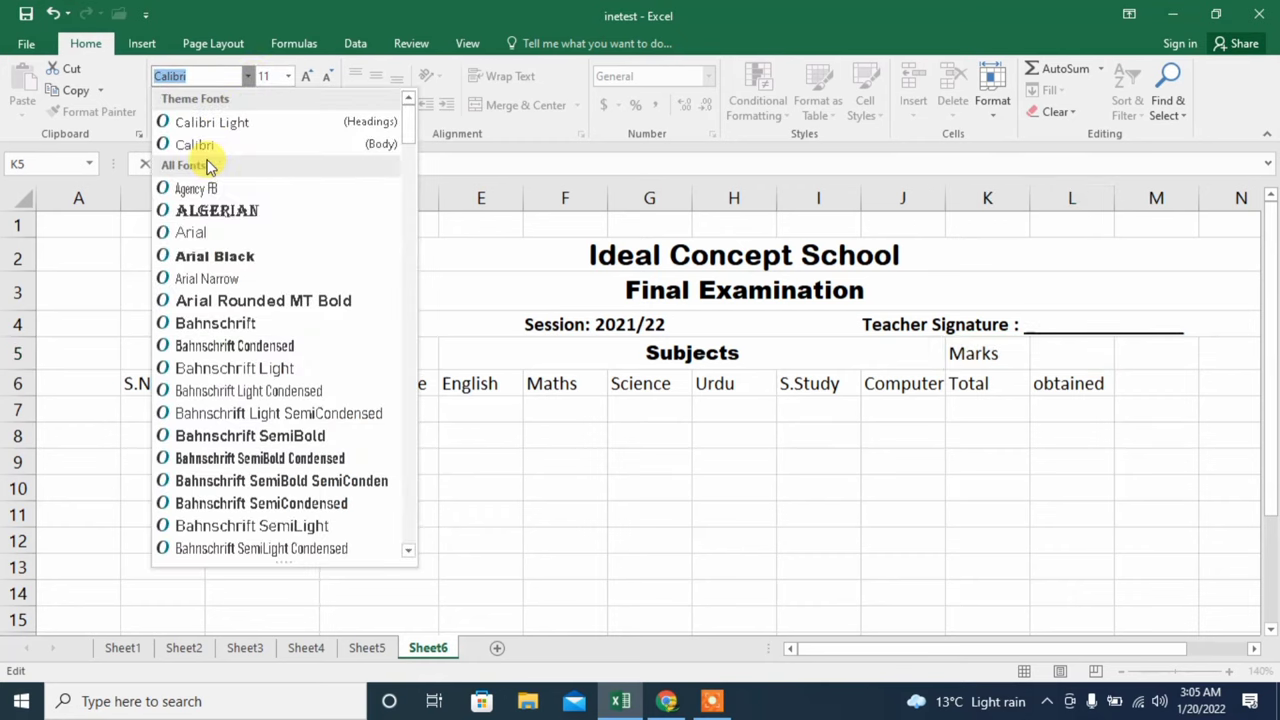
pyautogui.click(215, 256)
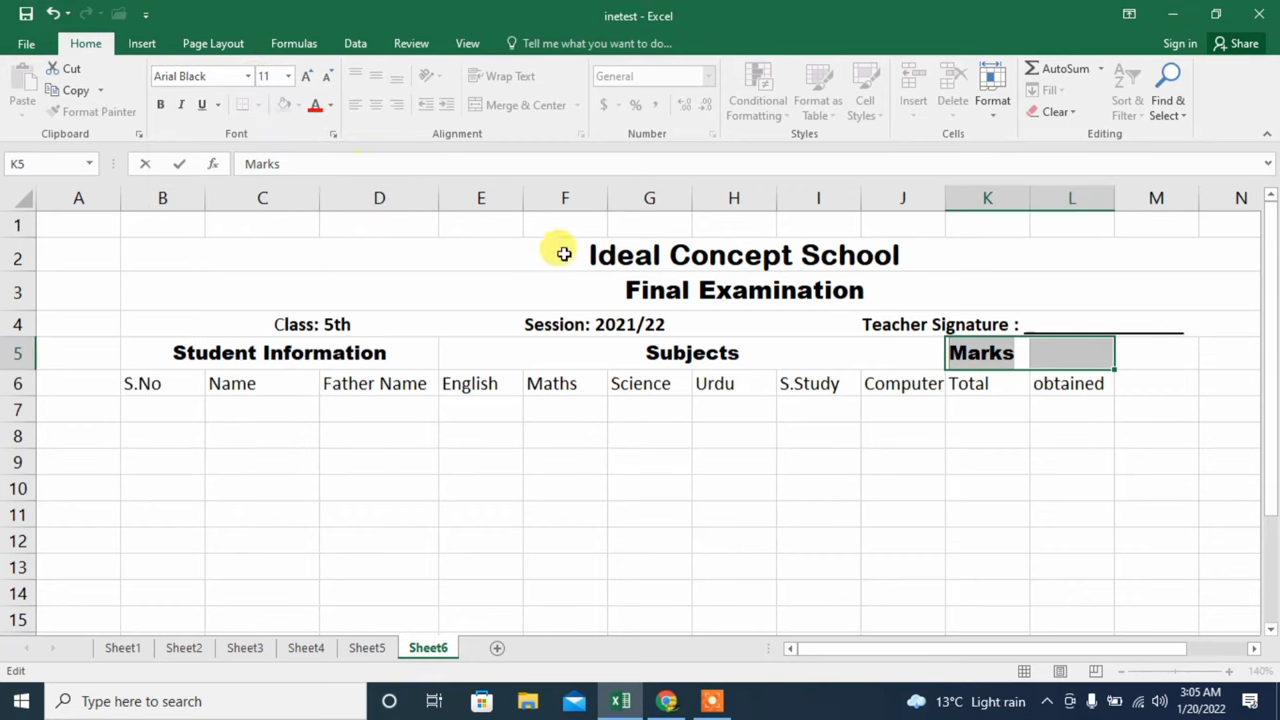
pyautogui.click(1033, 400)
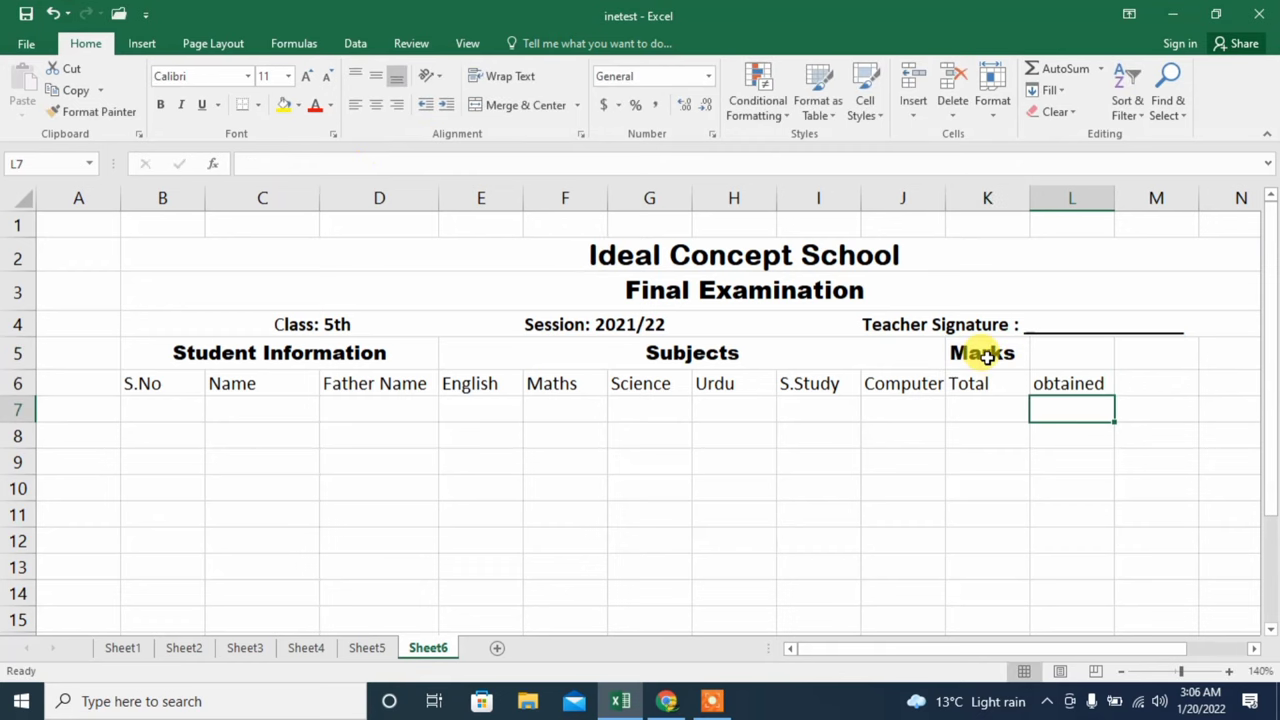
pyautogui.moveTo(985, 353); pyautogui.dragTo(1060, 357)
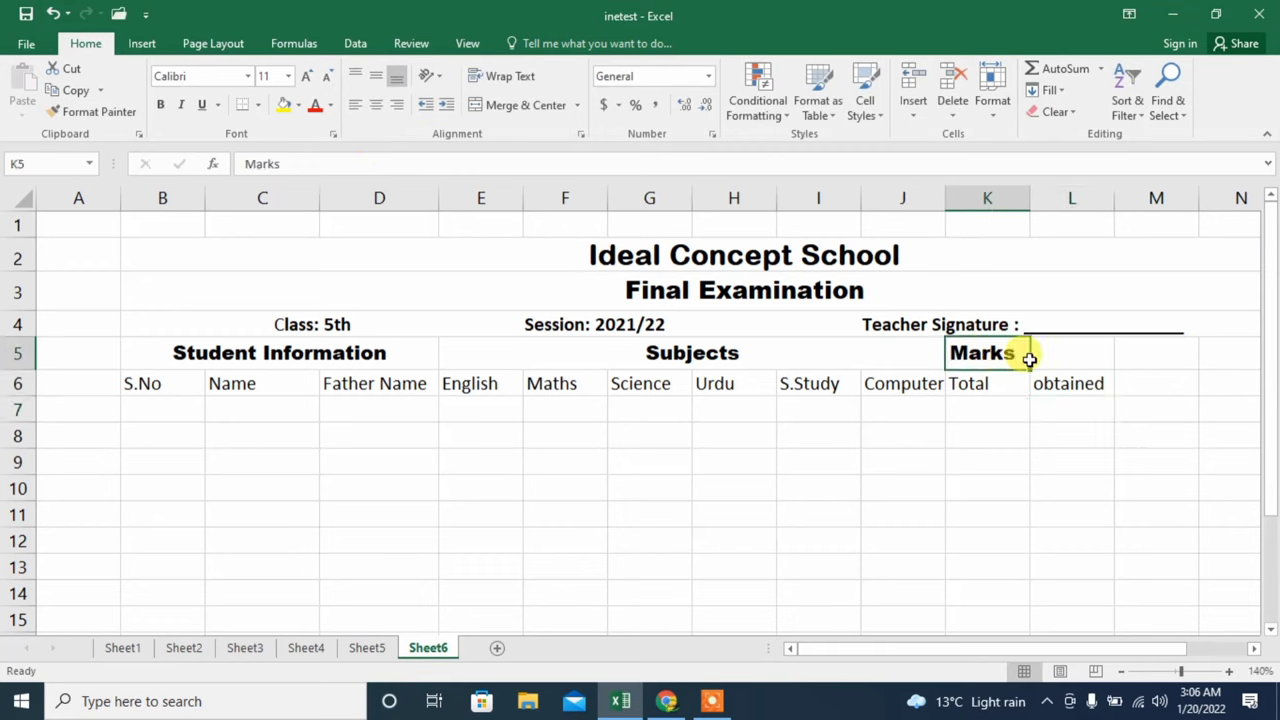
pyautogui.click(518, 108)
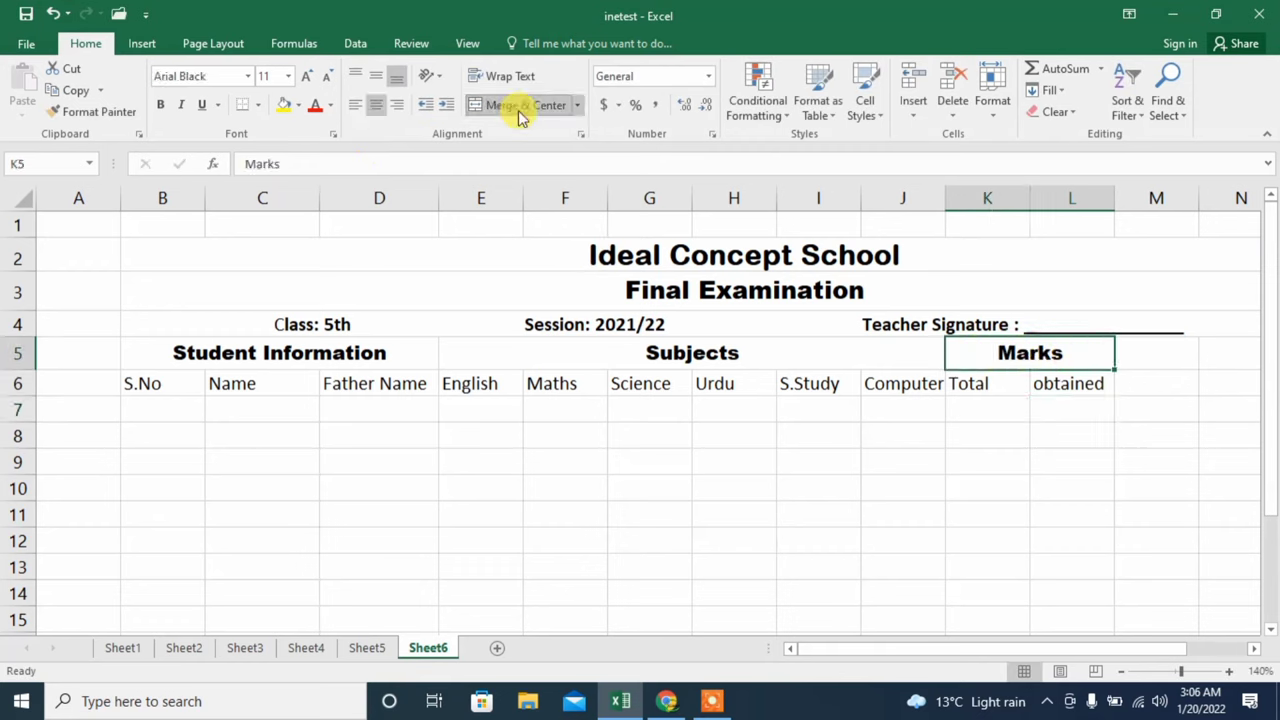
pyautogui.click(1166, 357)
pyautogui.moveTo(1017, 649); pyautogui.dragTo(1053, 645)
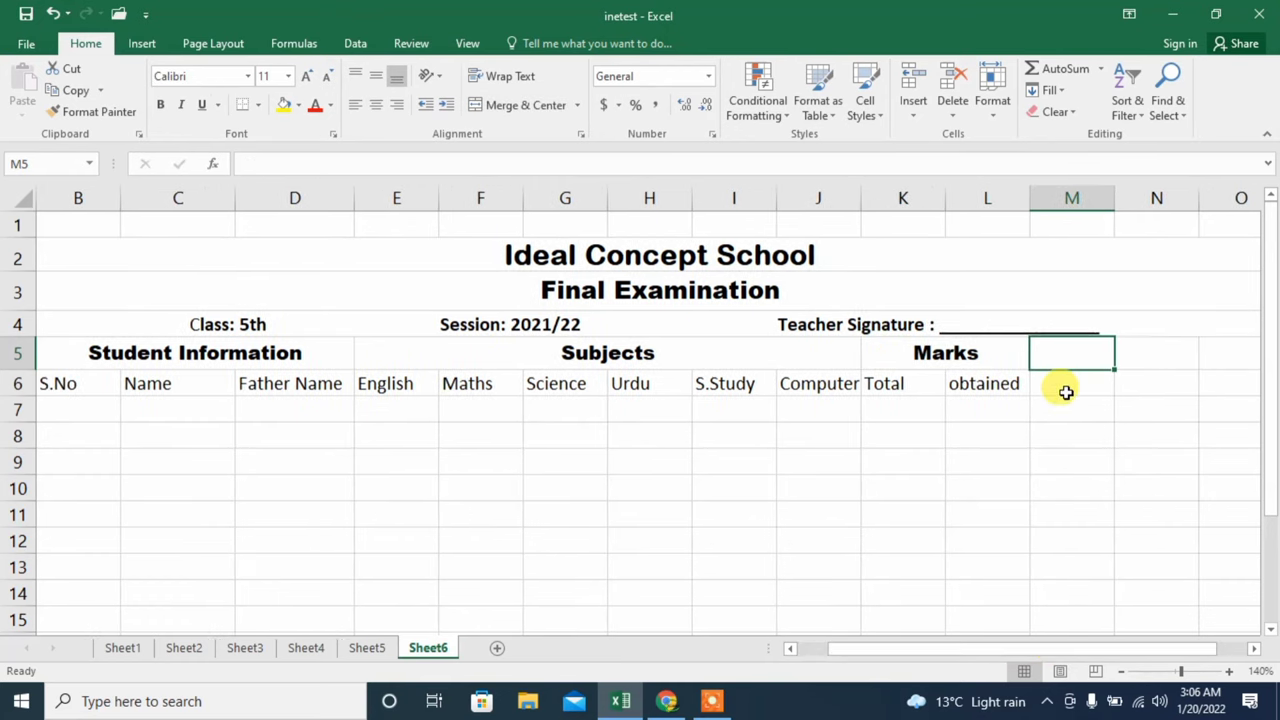
# Enter the headers percentage, Grade, Position and Remarks across M6 to P6.
pyautogui.click(1067, 392)
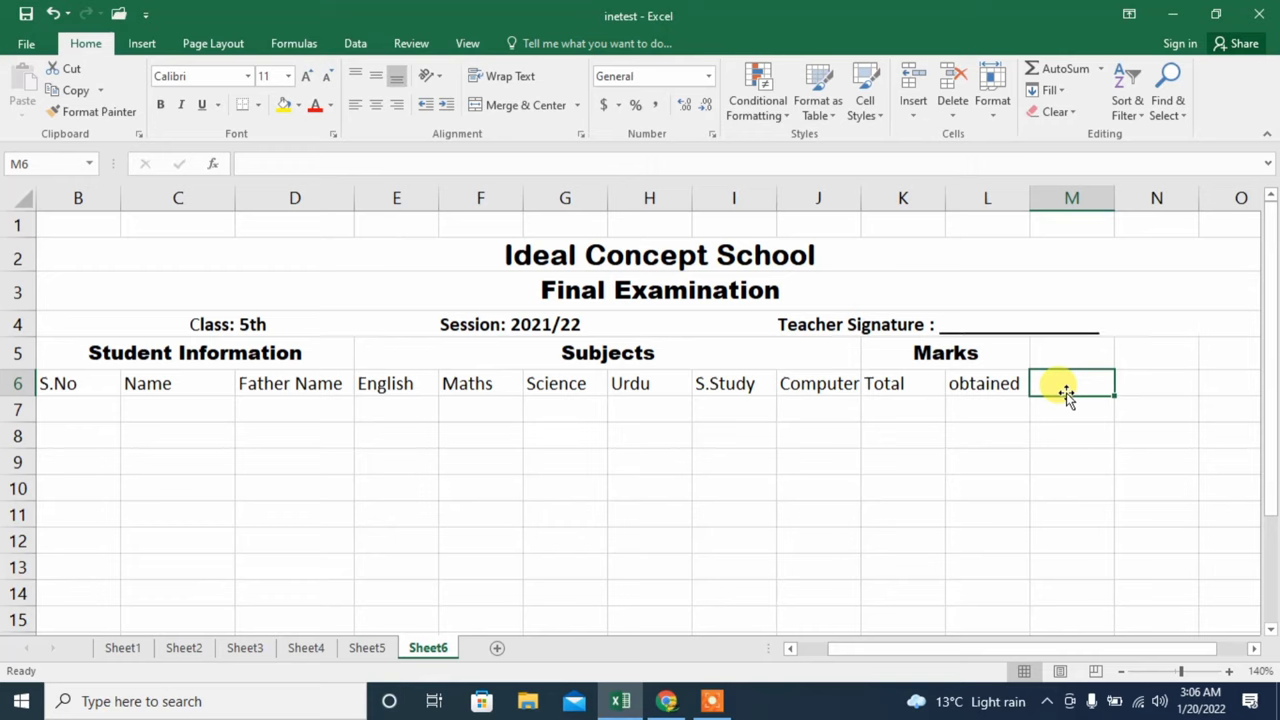
pyautogui.write('percen')
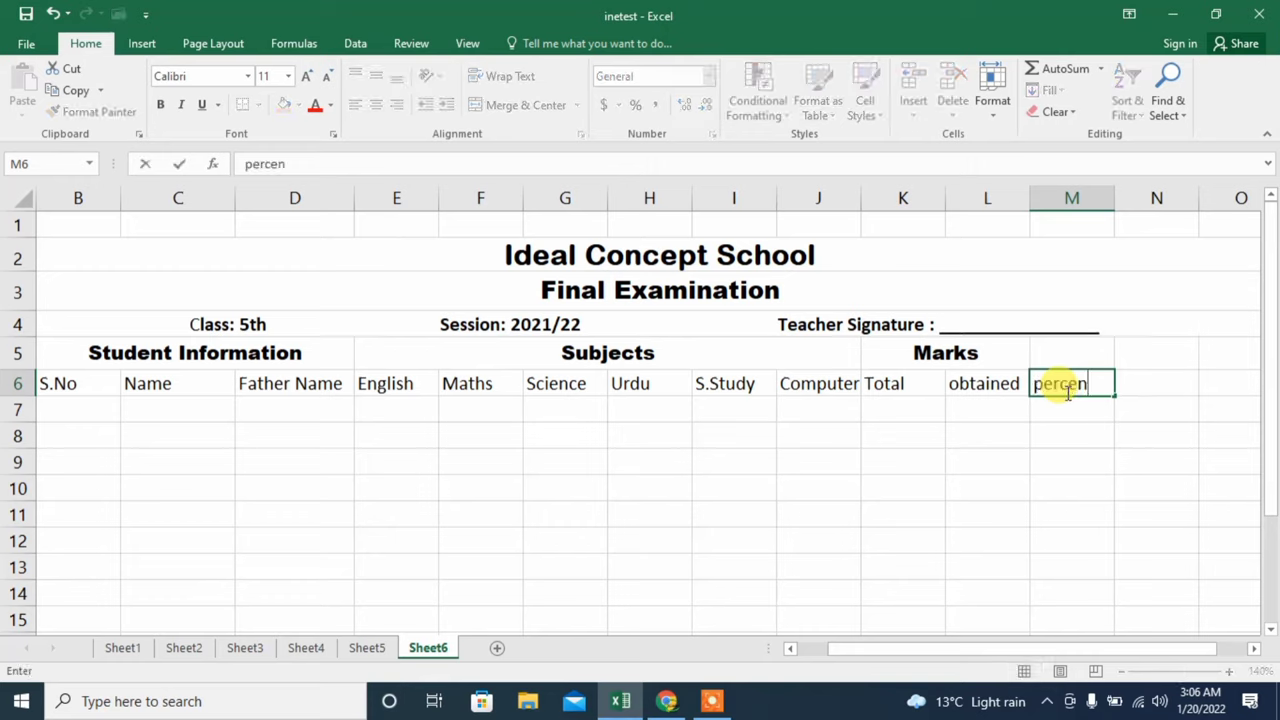
pyautogui.write('tage')
pyautogui.press('Tab')
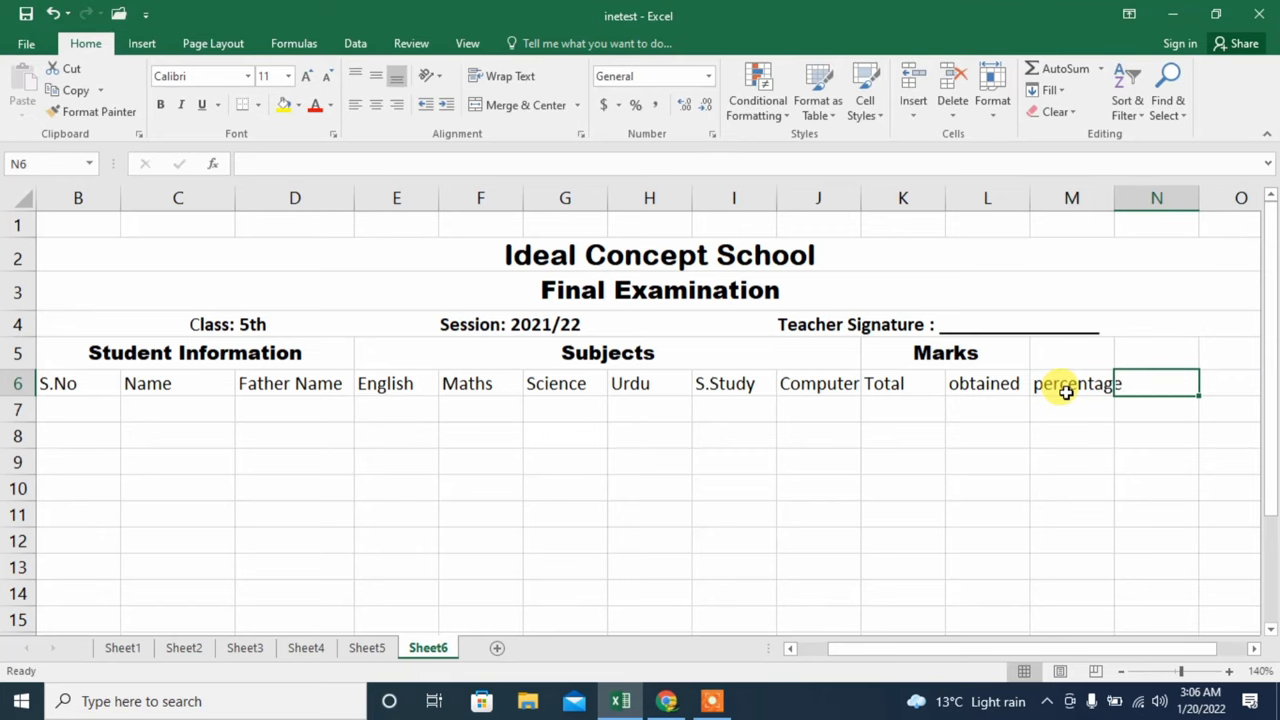
pyautogui.write('Grade')
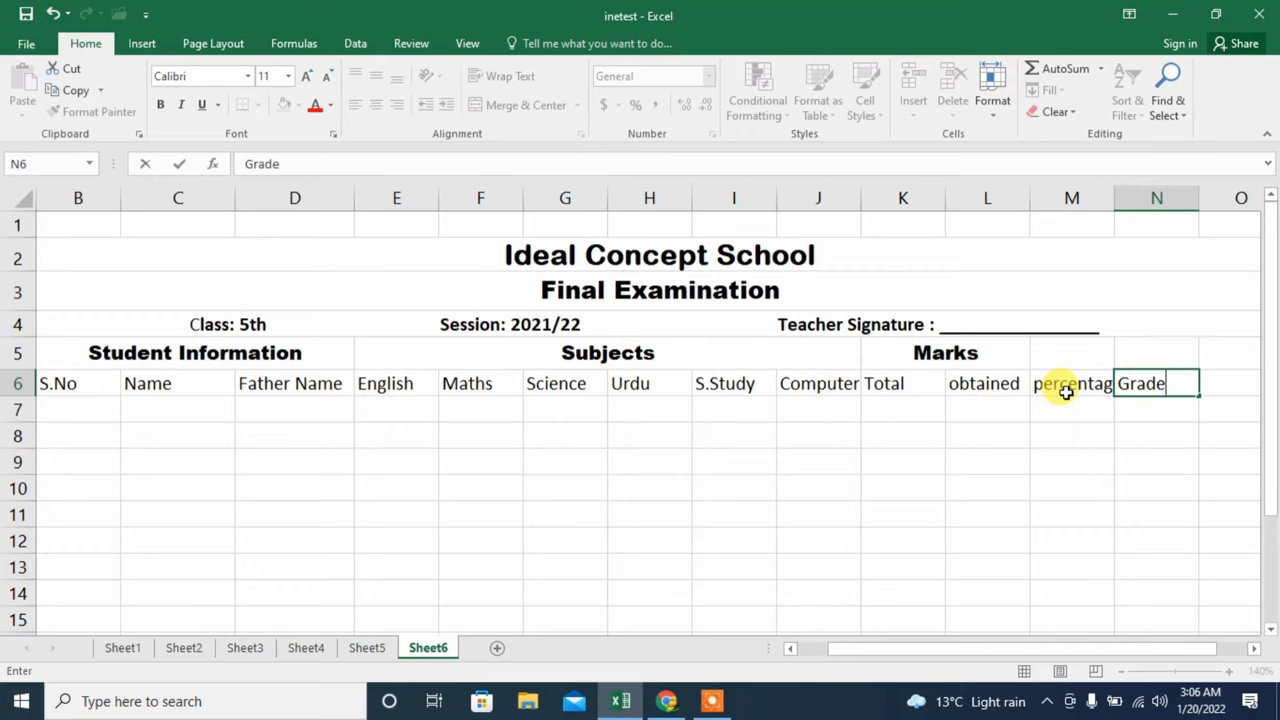
pyautogui.press('Tab')
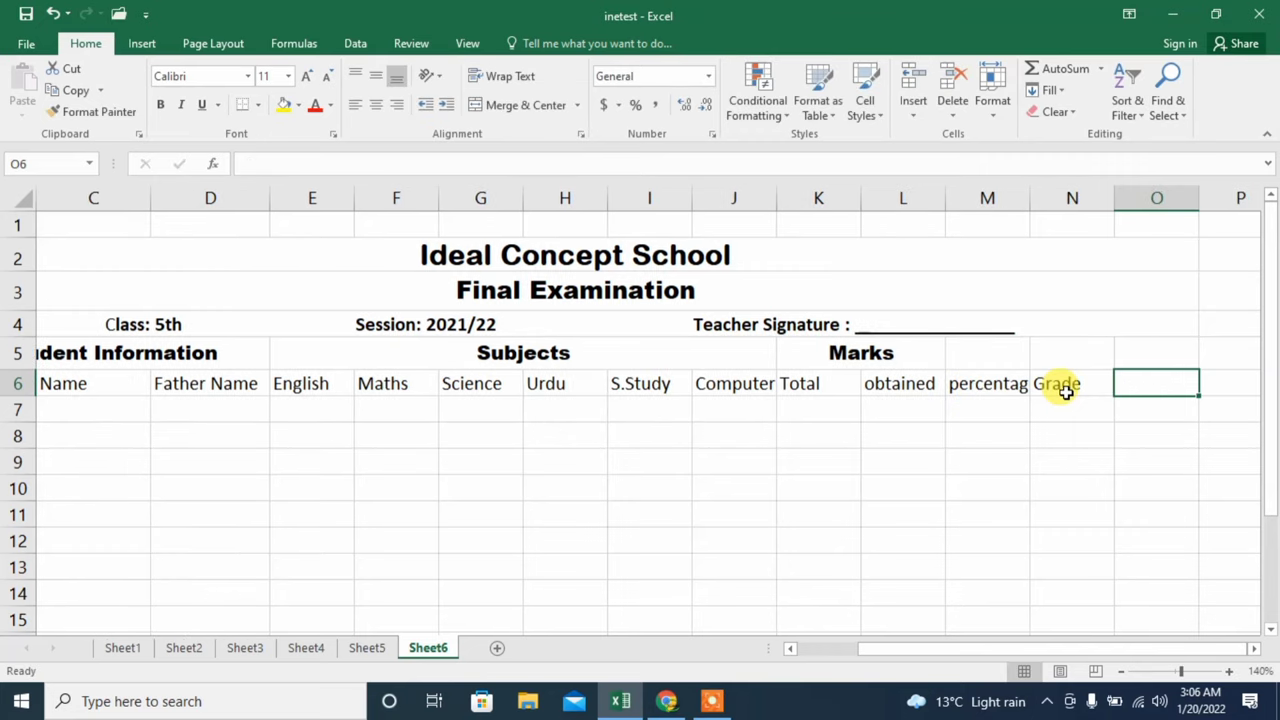
pyautogui.write('Posi')
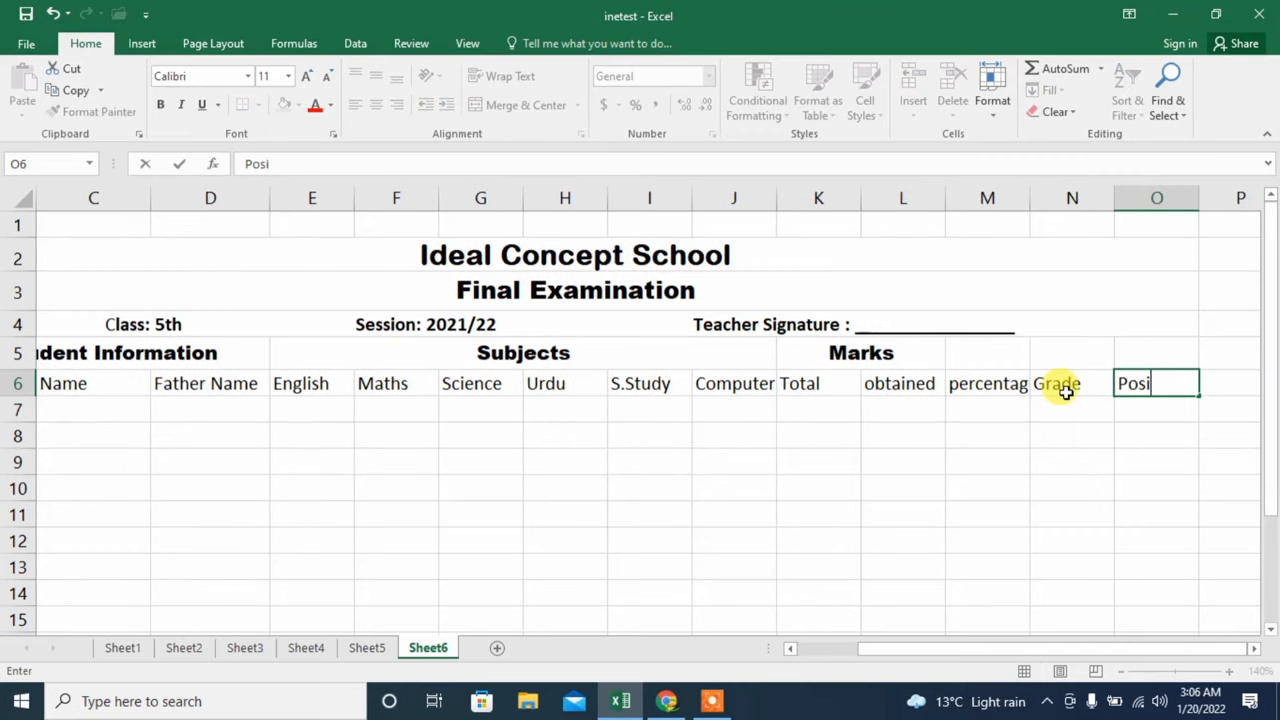
pyautogui.write('tion')
pyautogui.press('Tab')
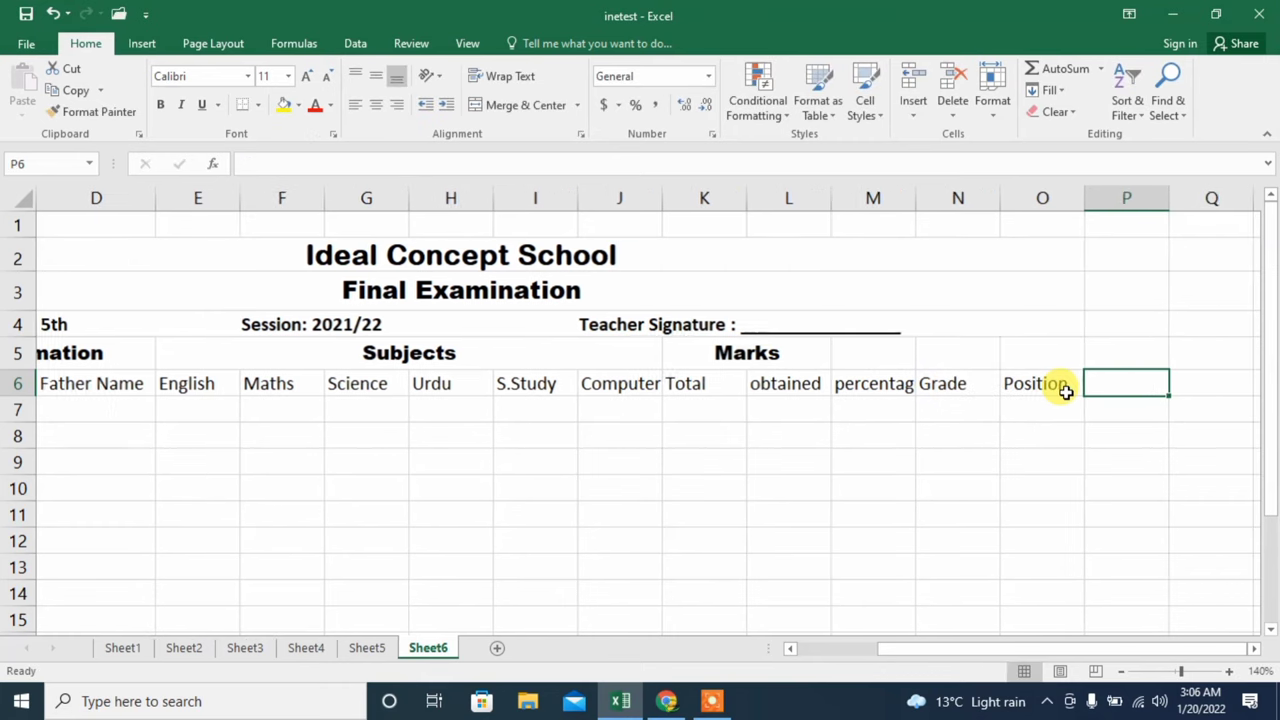
pyautogui.write('Remar')
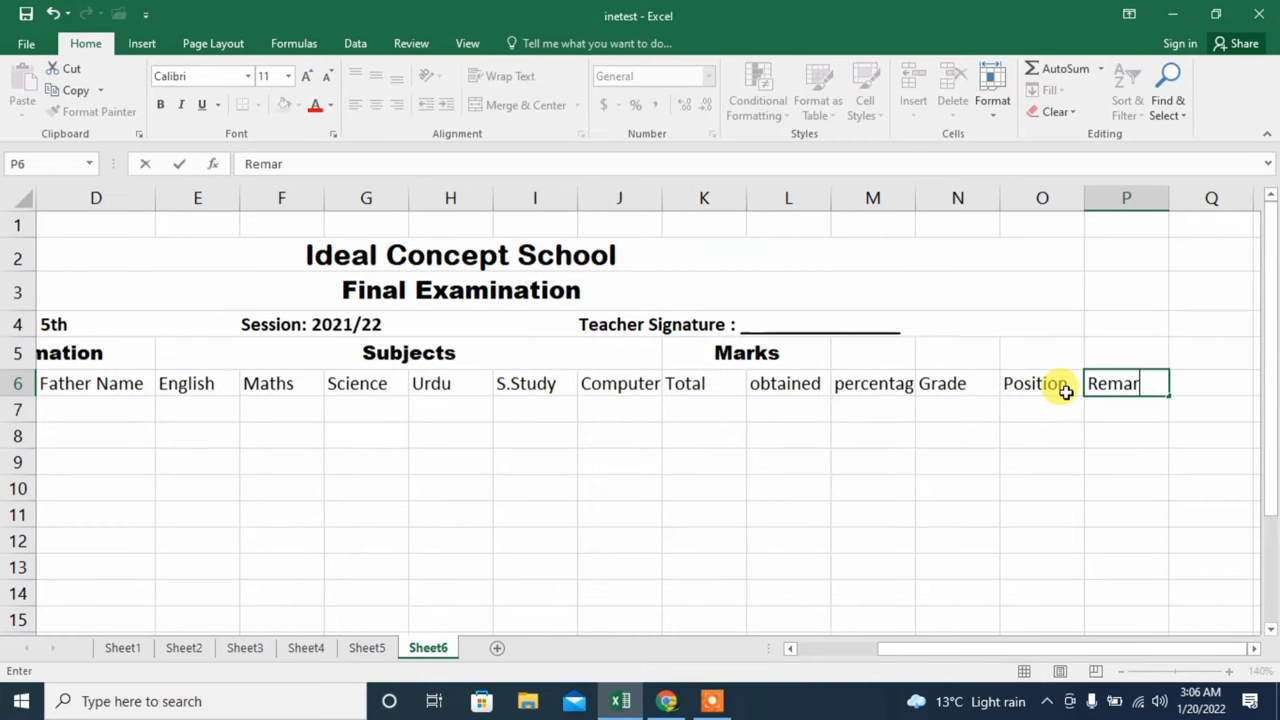
pyautogui.write('ks')
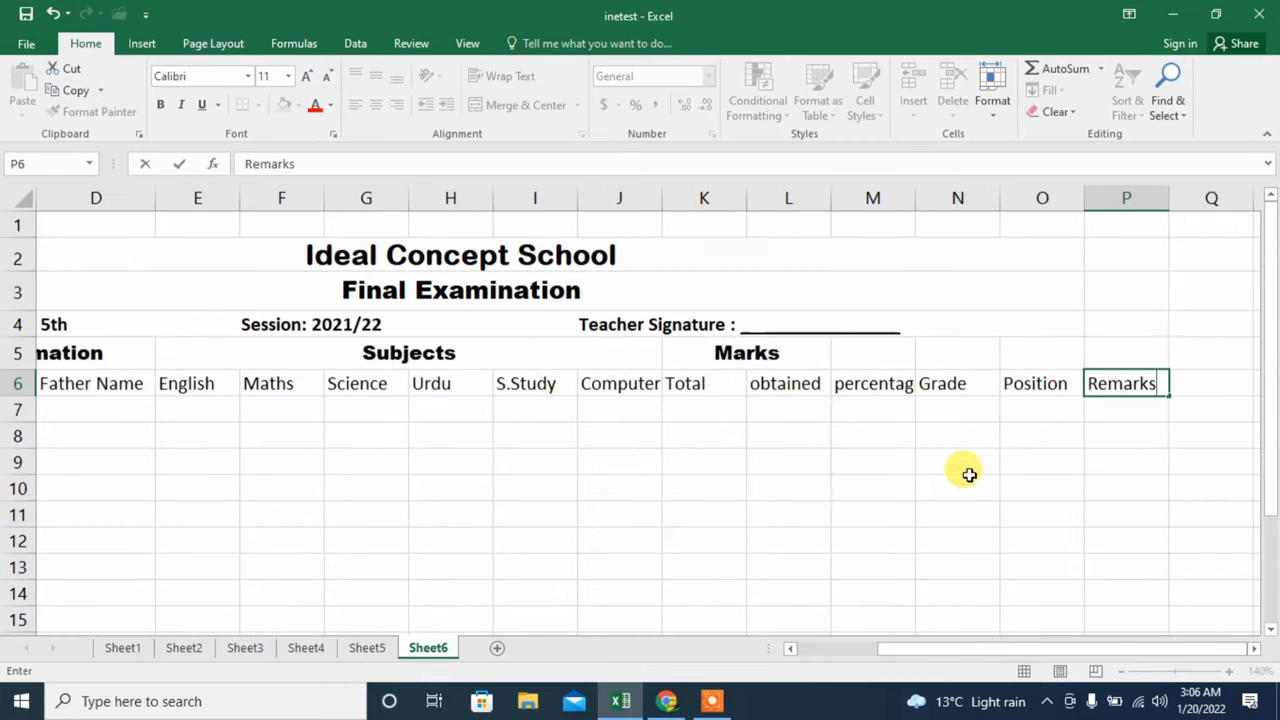
# Select the cells from M5 rightward above the new headers.
pyautogui.moveTo(976, 660); pyautogui.dragTo(900, 662)
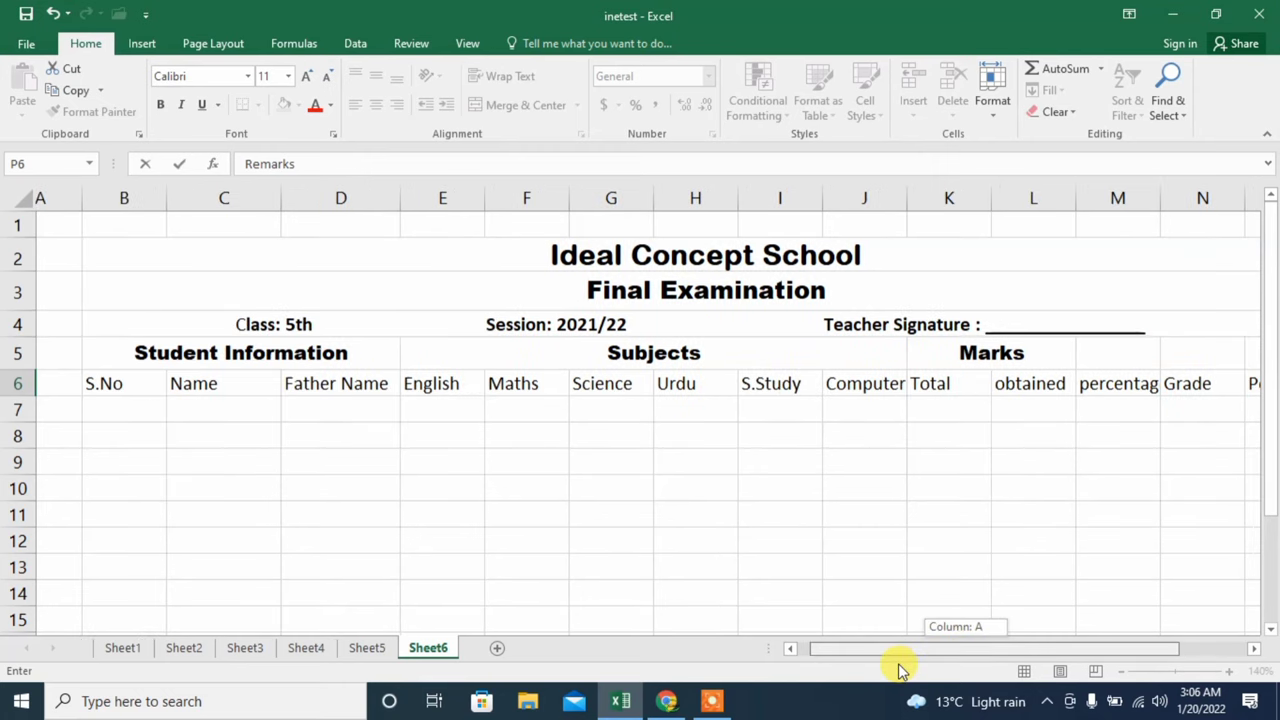
pyautogui.moveTo(898, 664); pyautogui.dragTo(943, 656)
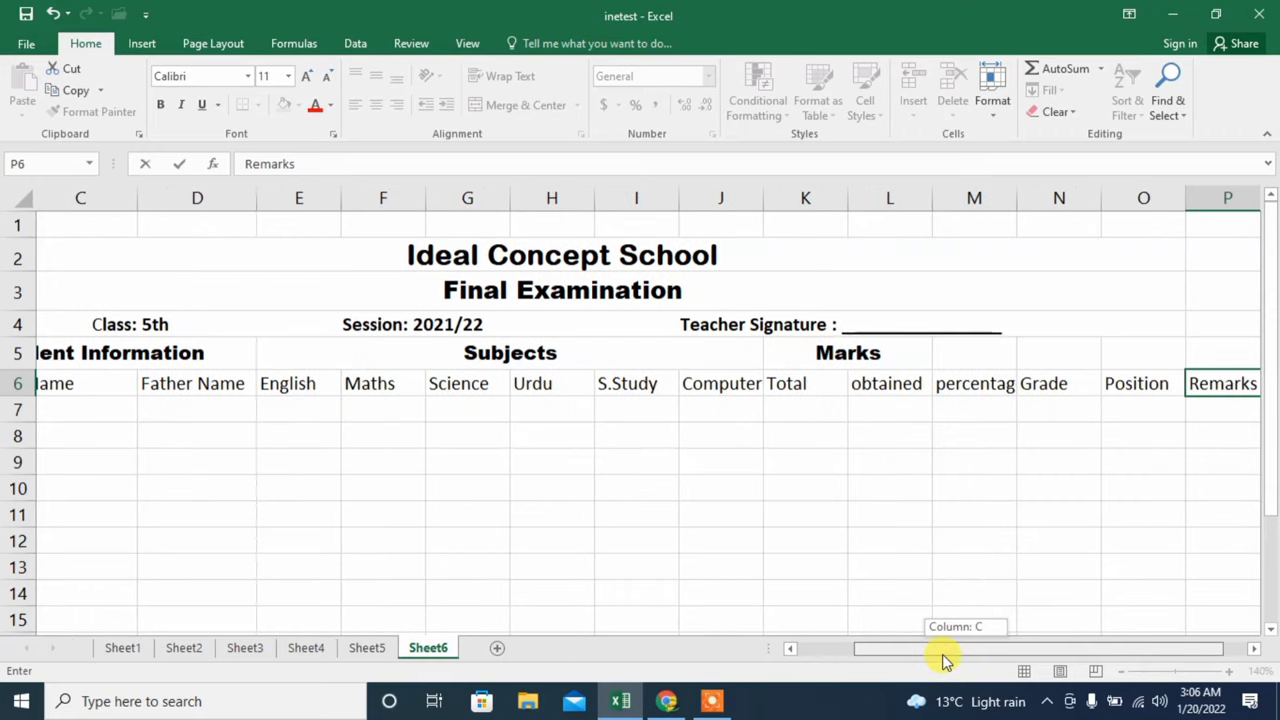
pyautogui.moveTo(943, 656); pyautogui.dragTo(980, 650)
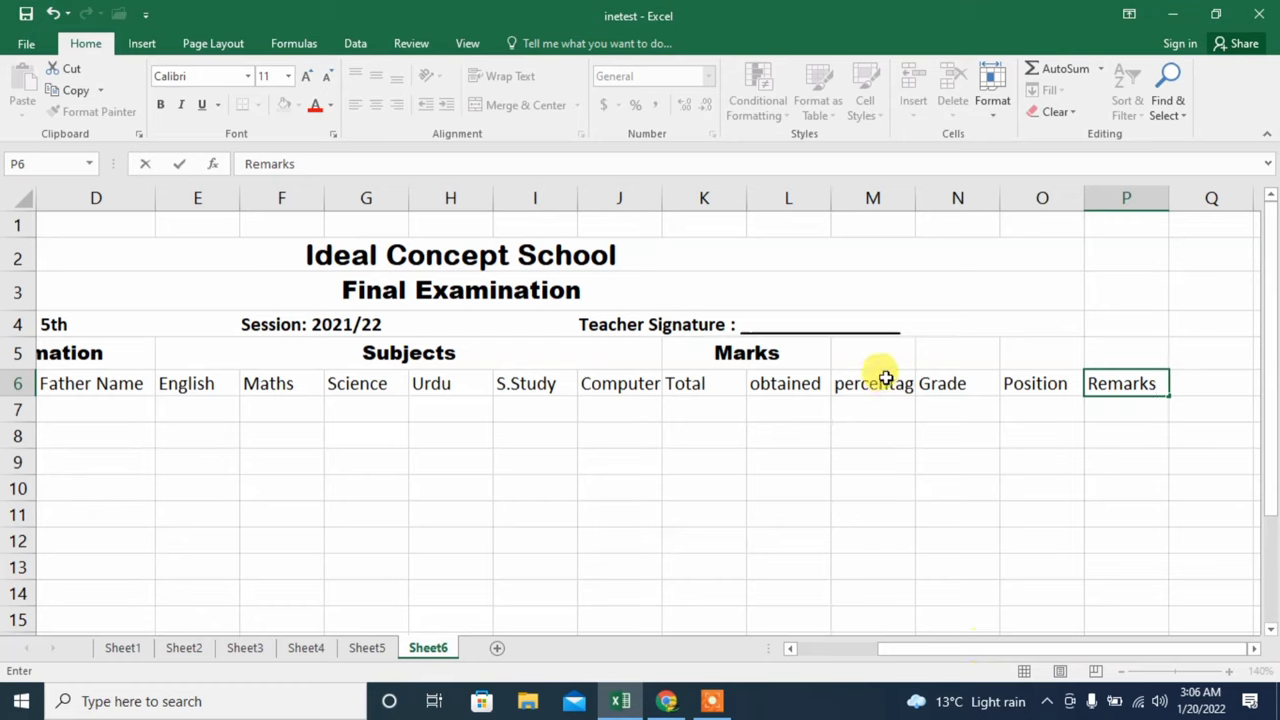
pyautogui.moveTo(855, 364); pyautogui.dragTo(1002, 356)
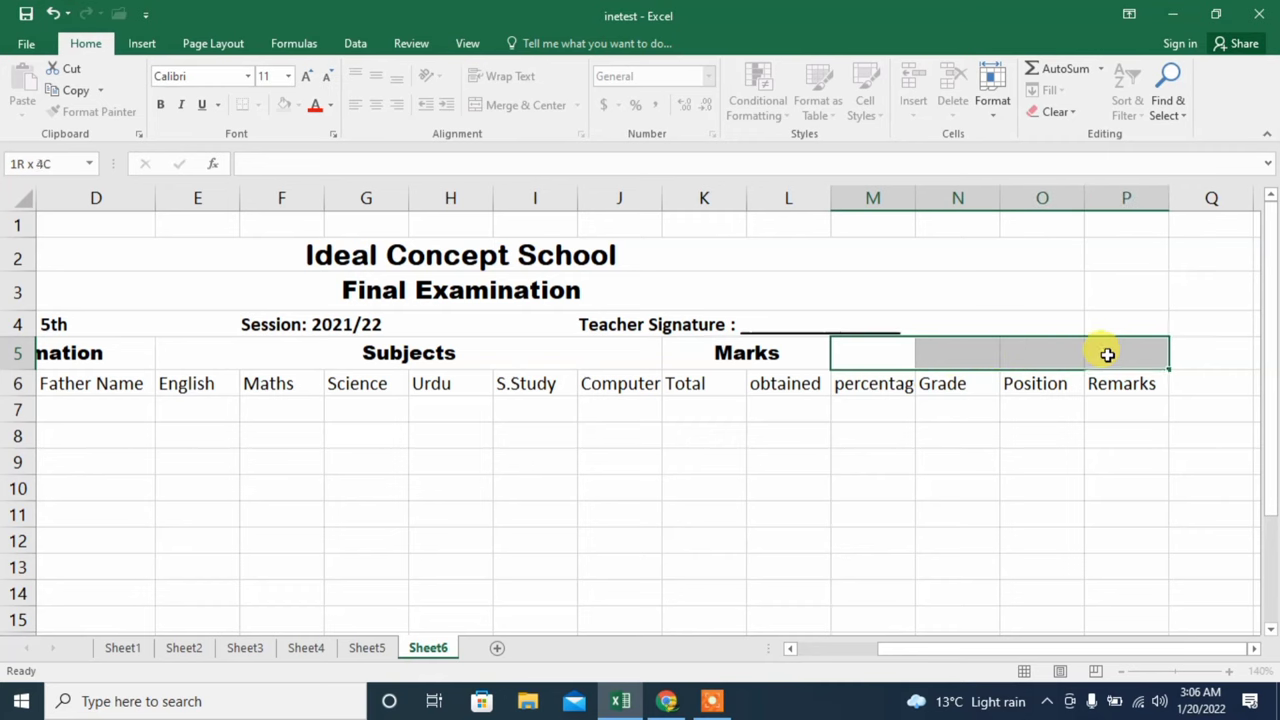
# Merge and centre M5:P5 and type the heading 'Position and Grades'.
pyautogui.moveTo(1002, 356); pyautogui.dragTo(1106, 354)
pyautogui.click(526, 105)
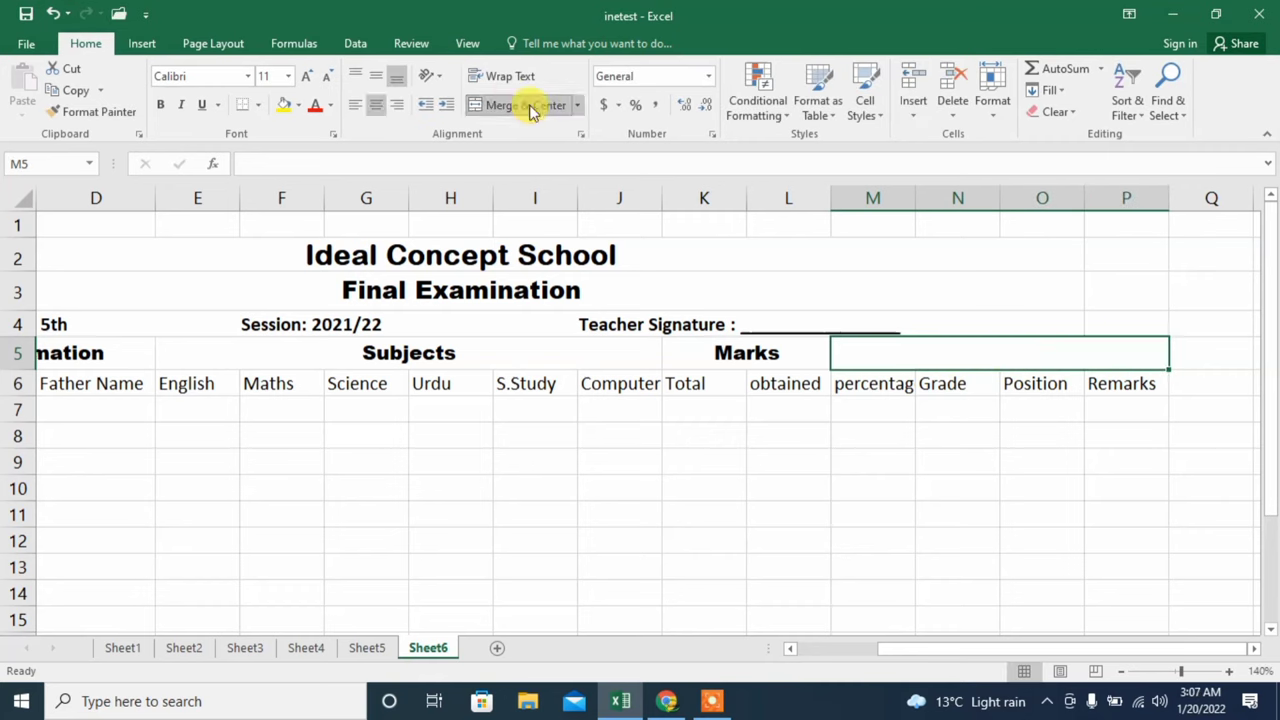
pyautogui.doubleClick(872, 358)
pyautogui.write('Po')
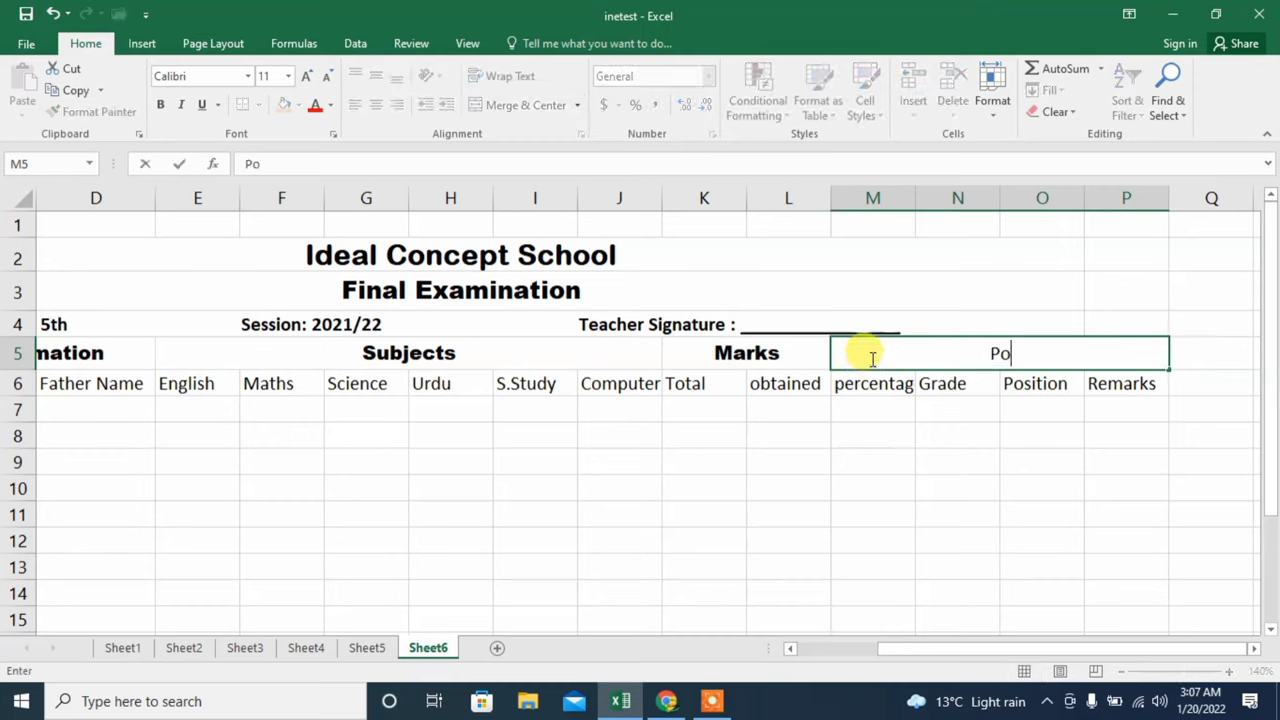
pyautogui.write('sition ')
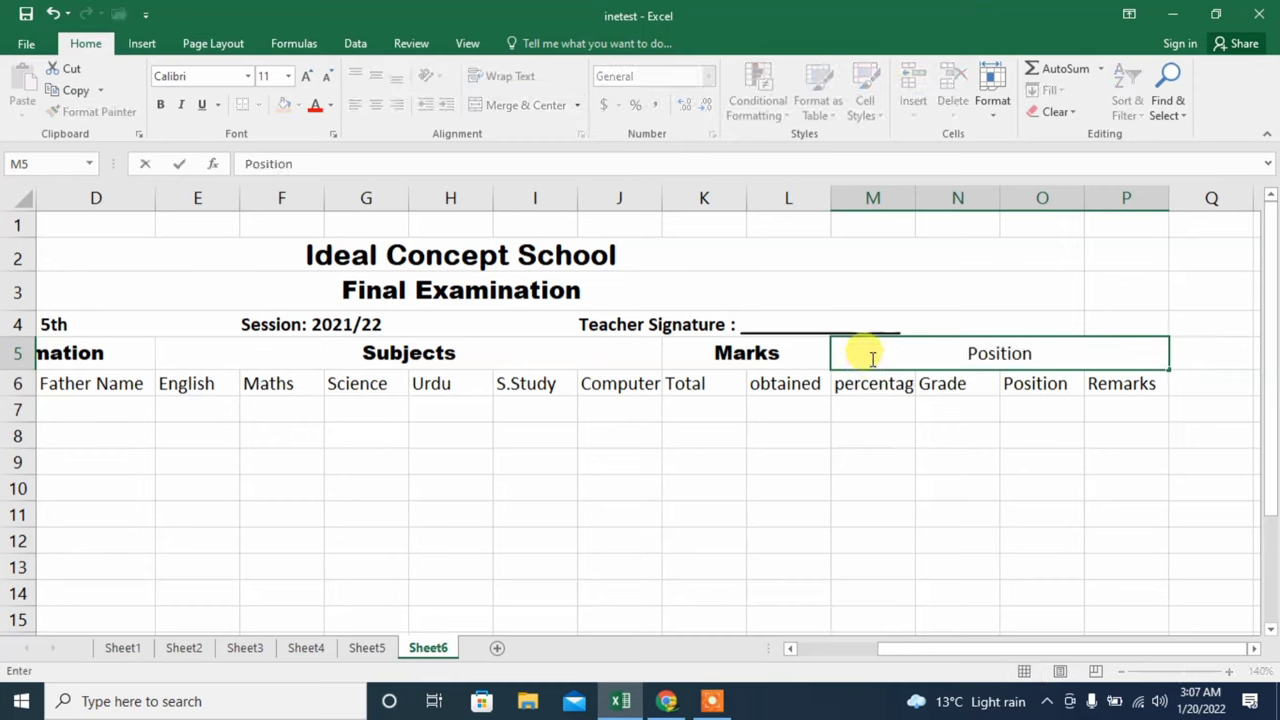
pyautogui.write('am')
pyautogui.press('BackSpace')
pyautogui.write('nd')
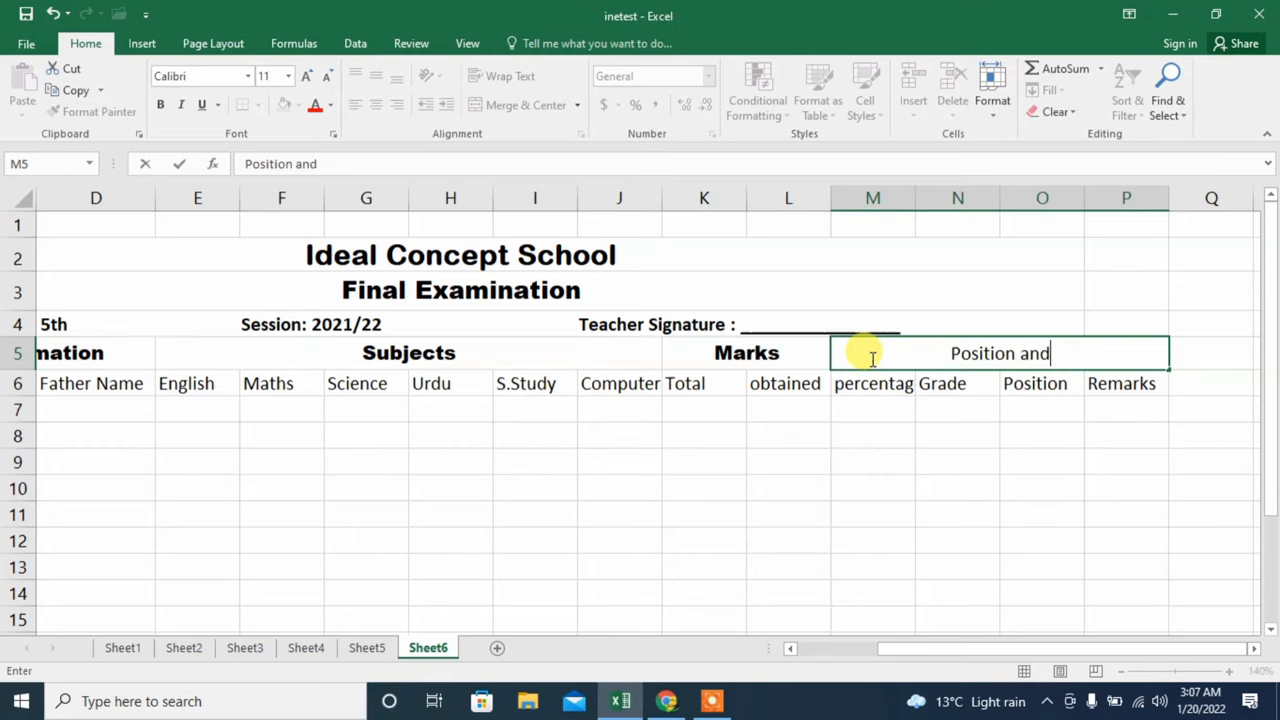
pyautogui.write(' Grades')
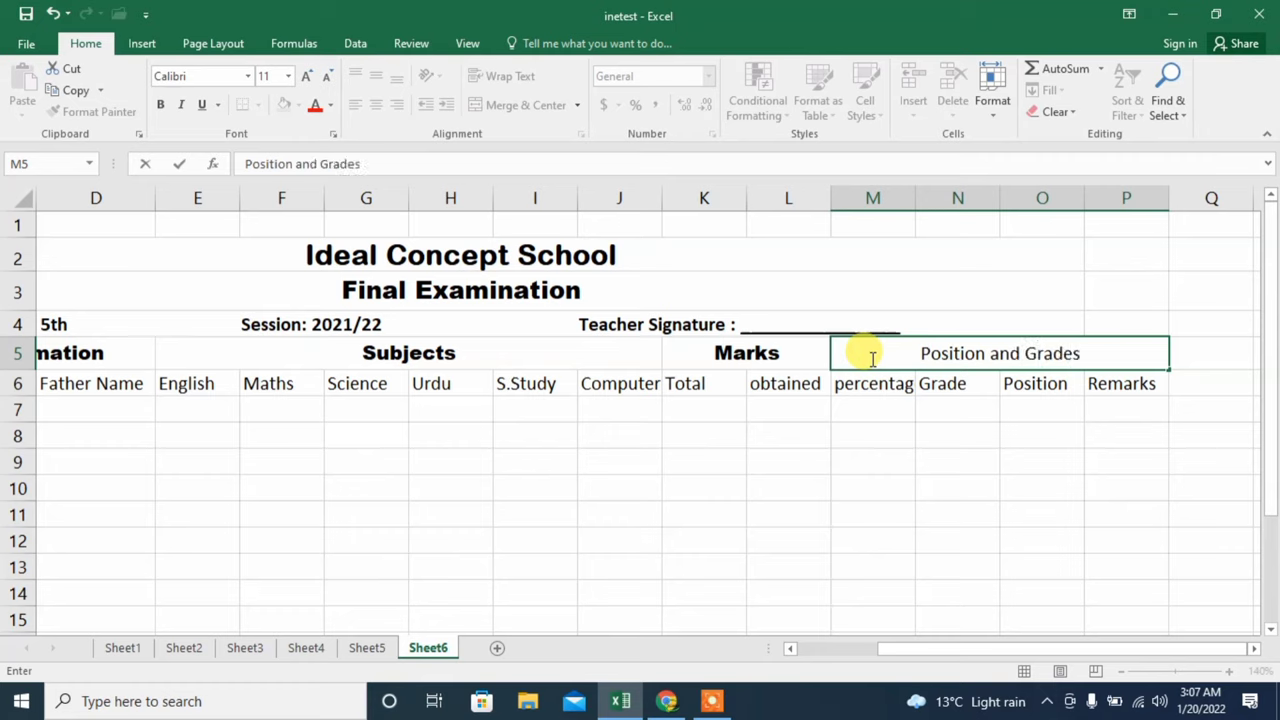
# Set the Position and Grades heading to Arial Black, then zoom out to 120%.
pyautogui.moveTo(915, 356); pyautogui.dragTo(1080, 354)
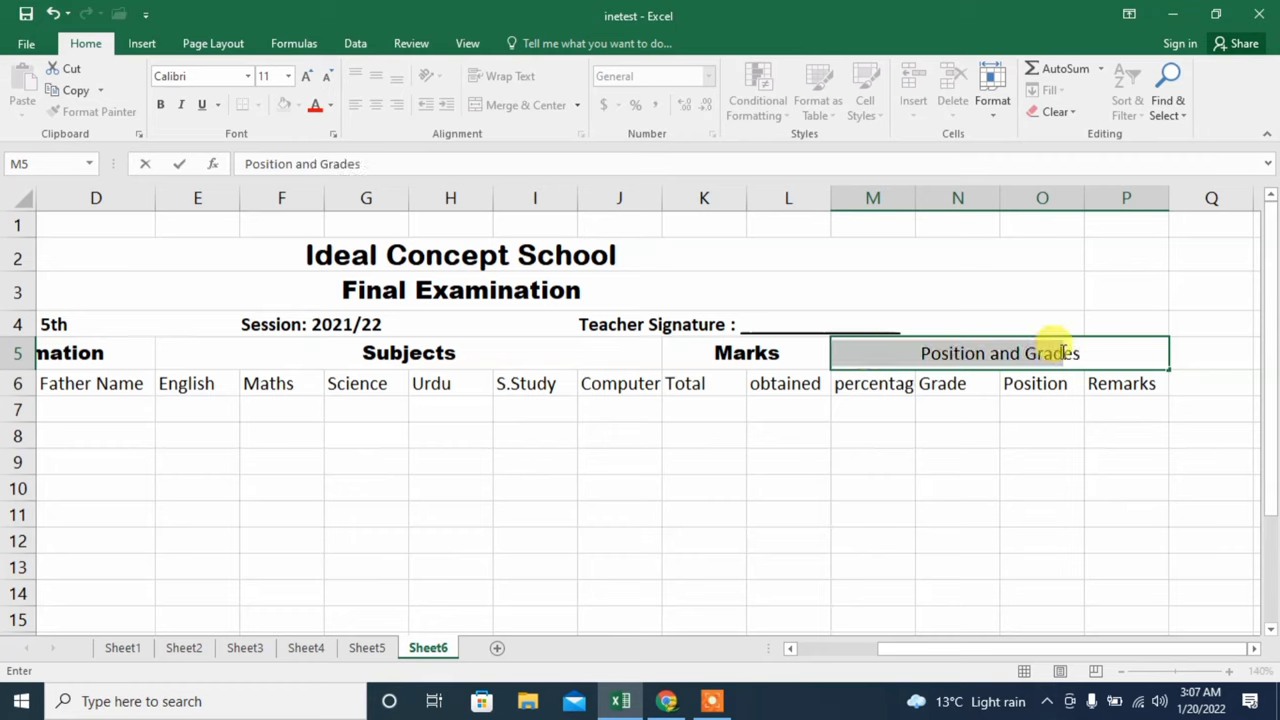
pyautogui.click(232, 80)
pyautogui.click(241, 78)
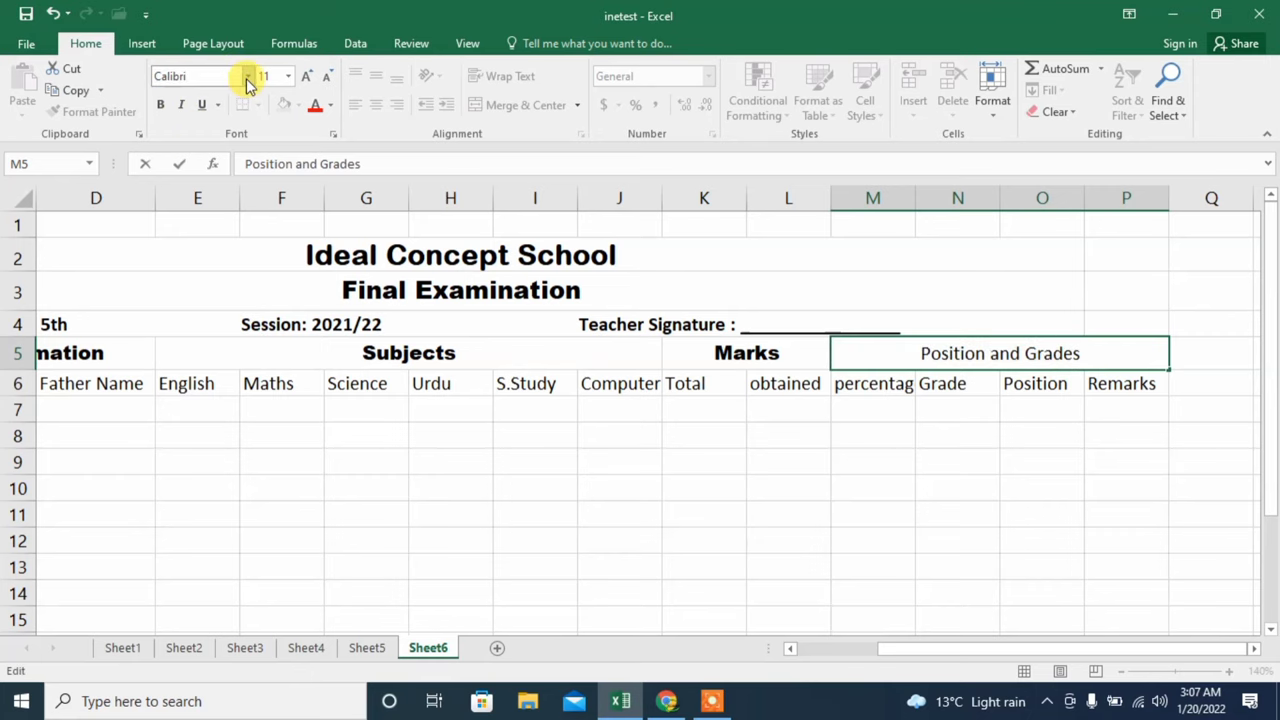
pyautogui.click(246, 77)
pyautogui.click(216, 257)
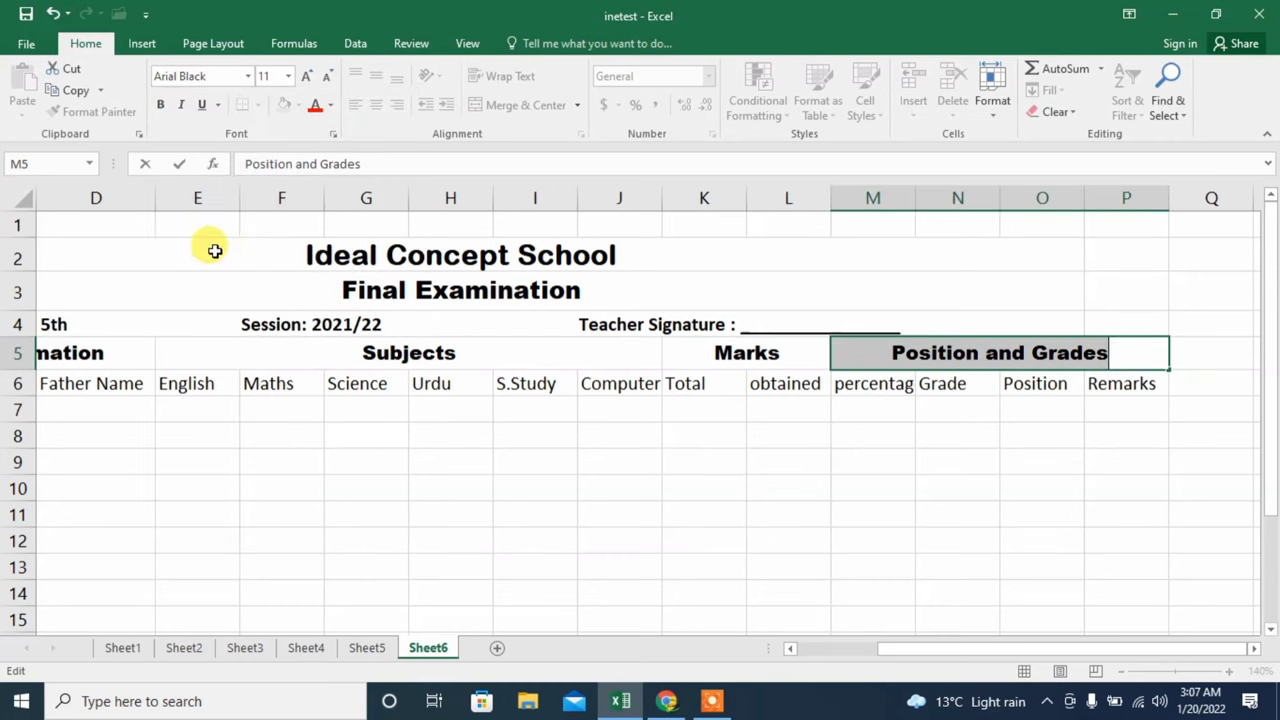
pyautogui.click(368, 456)
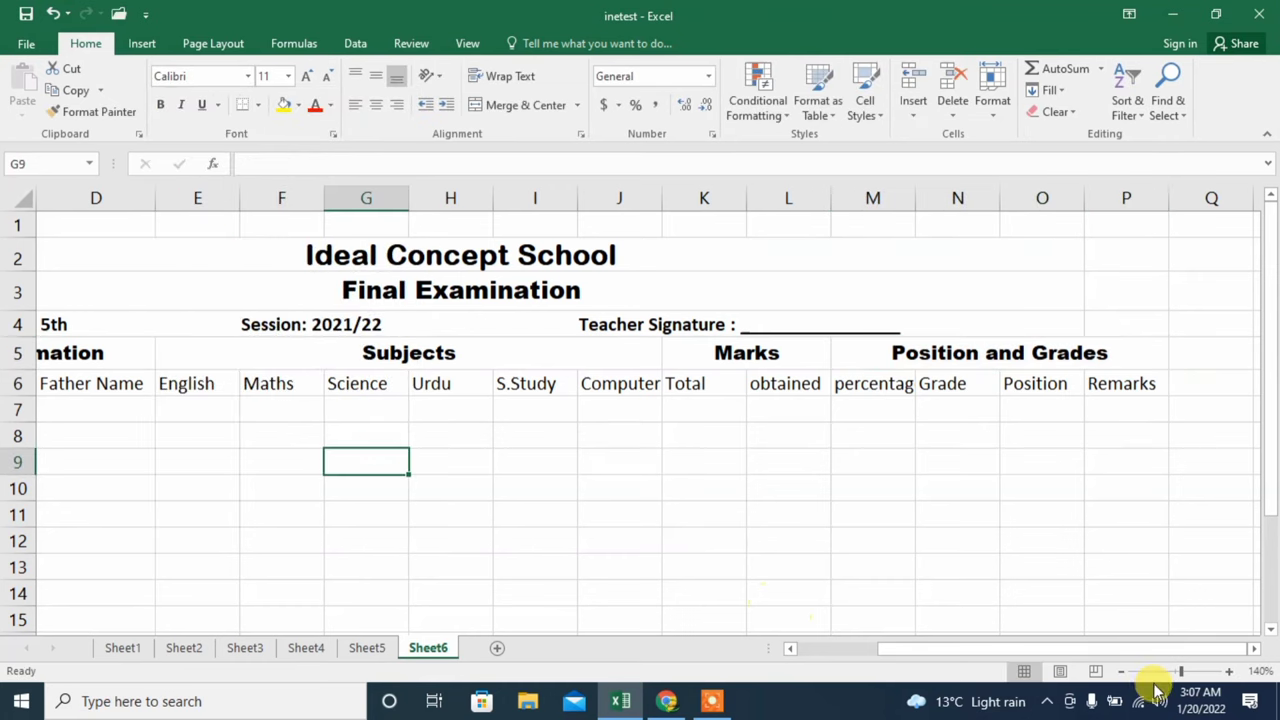
pyautogui.click(1122, 672)
pyautogui.click(1122, 672)
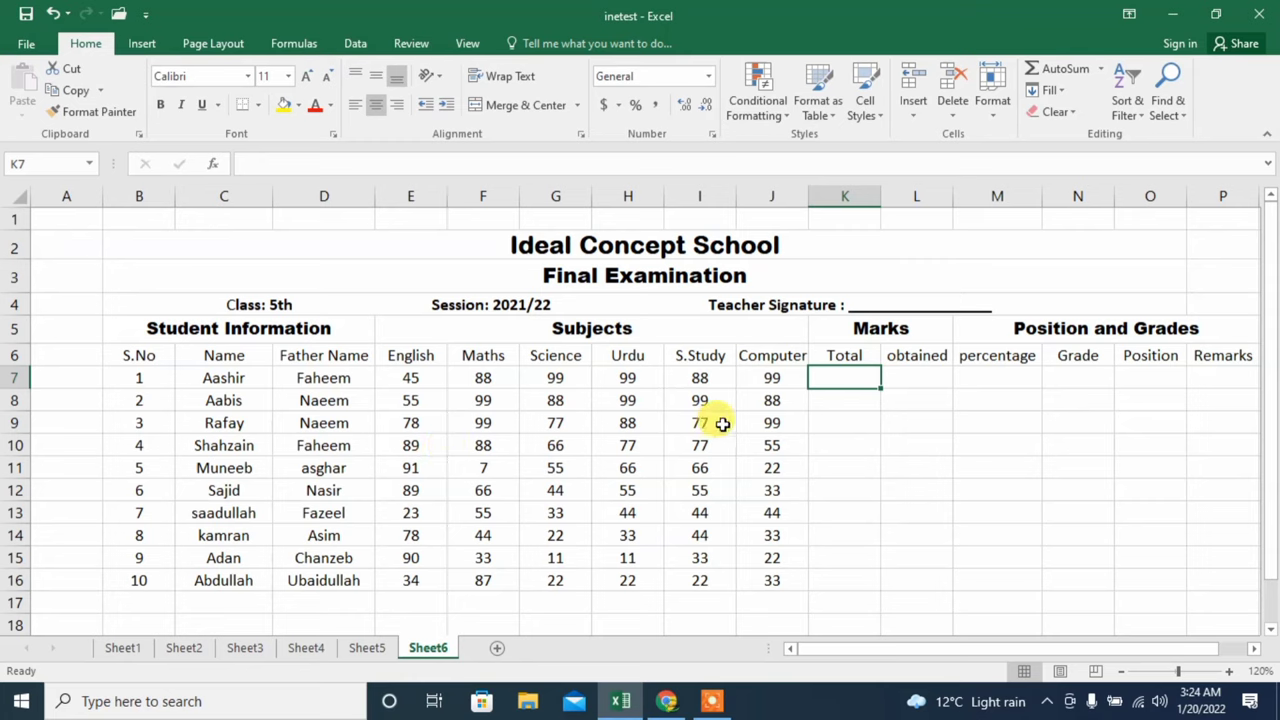
# Enter 600 in K7 and fill it down the Total column to K16.
pyautogui.write('6')
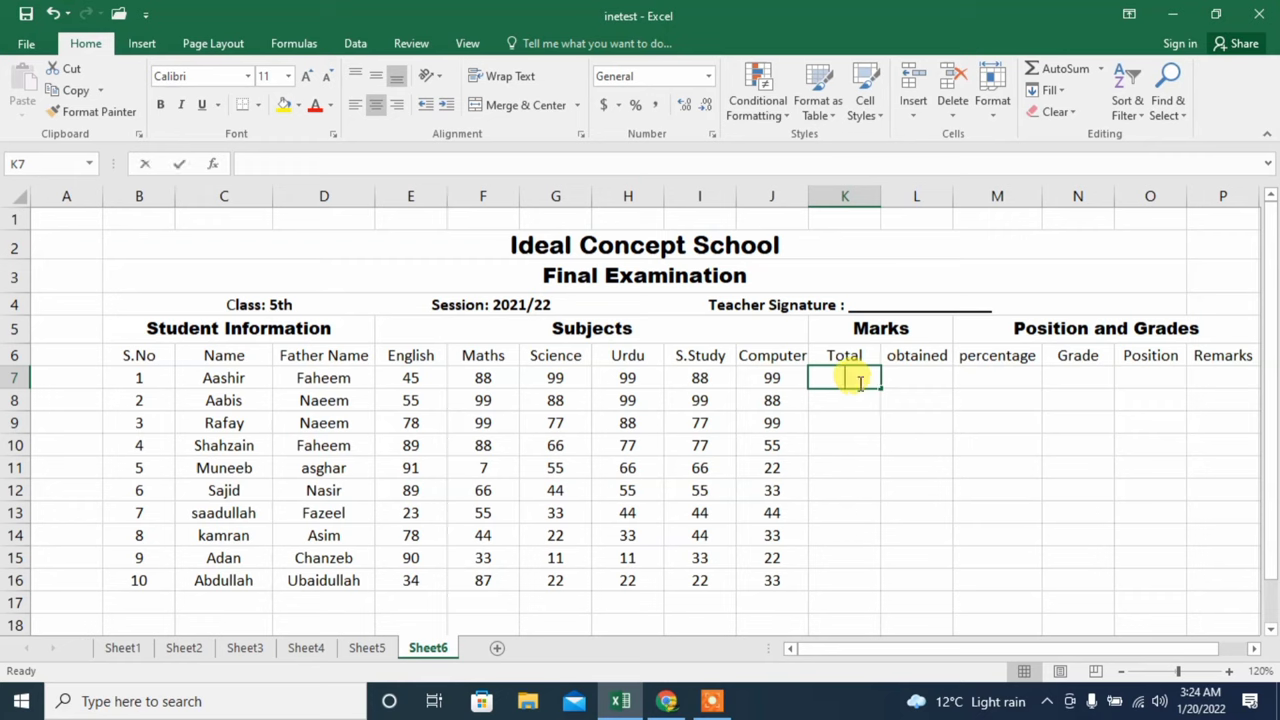
pyautogui.write('00')
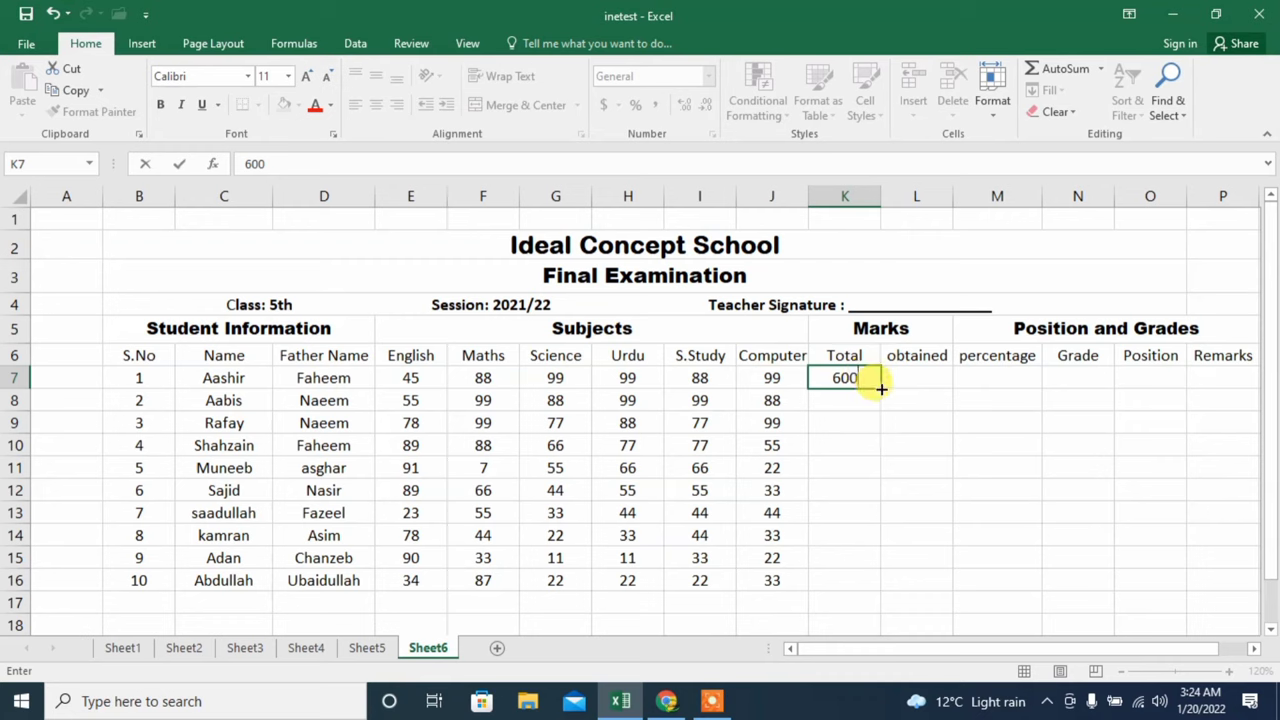
pyautogui.moveTo(880, 389); pyautogui.dragTo(890, 590)
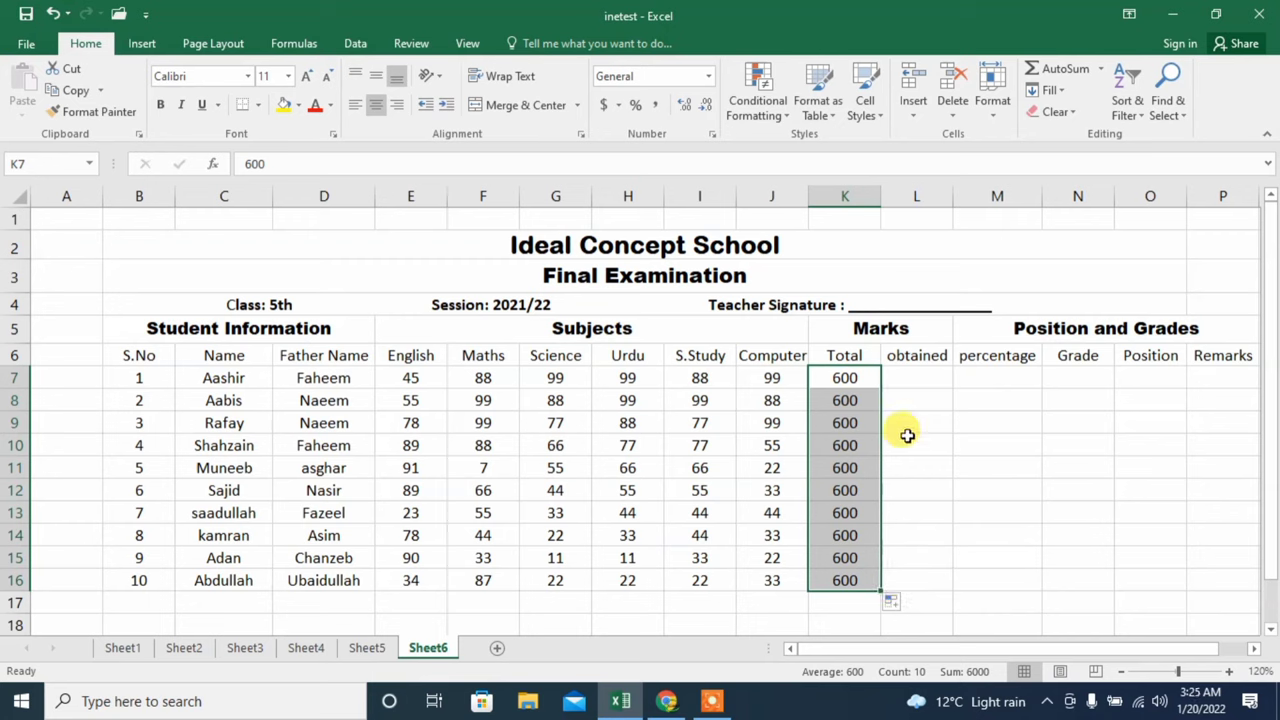
pyautogui.click(909, 382)
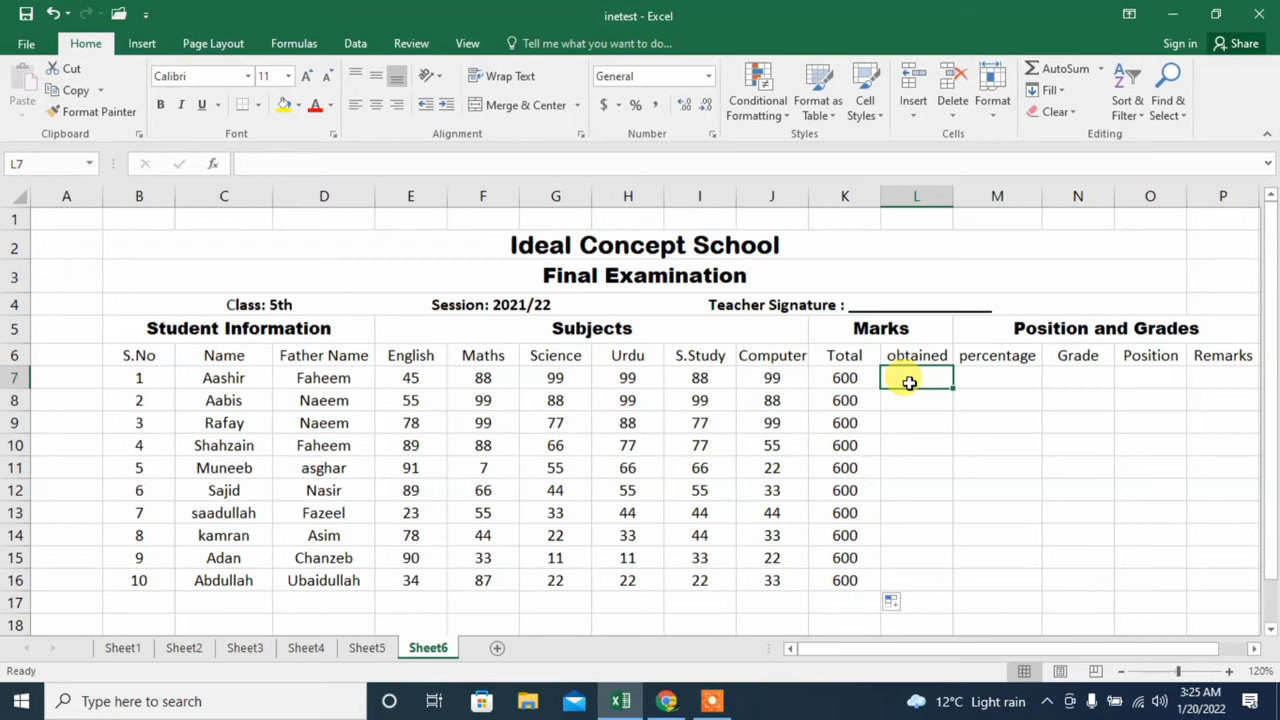
# Enter =SUM(E7:J7) in L7 and fill it down to L16.
pyautogui.write('=')
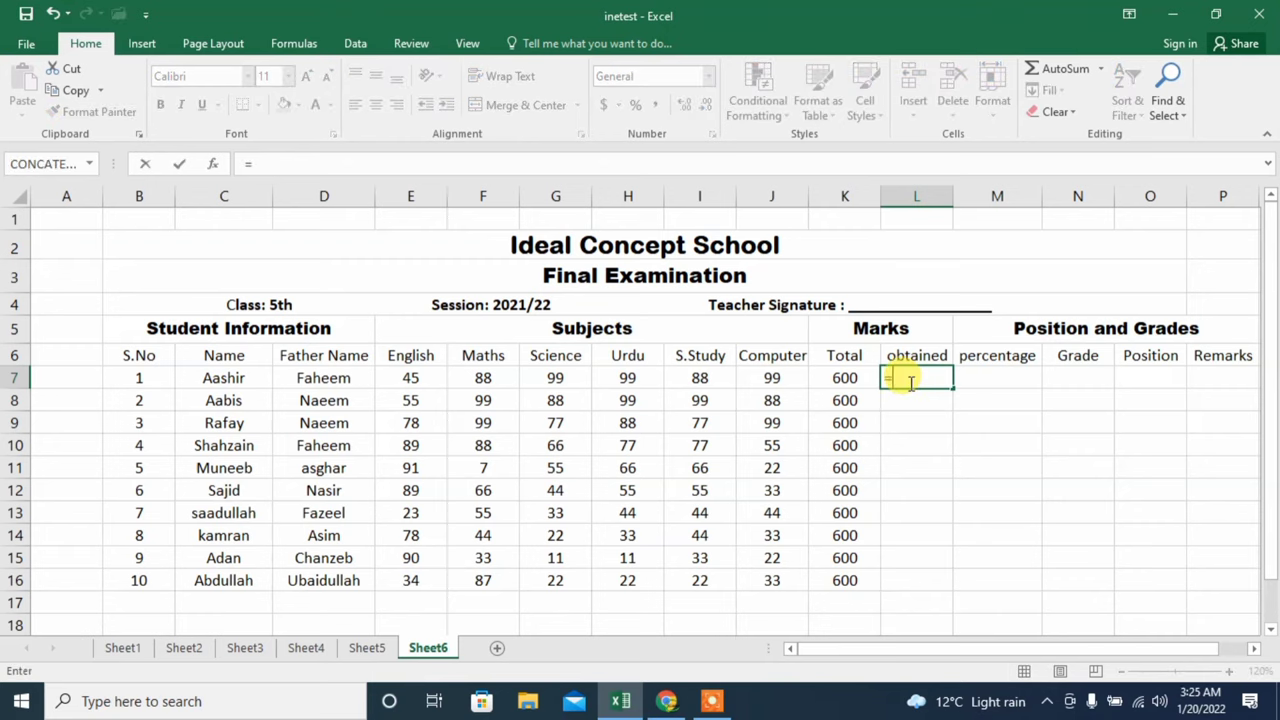
pyautogui.write('s')
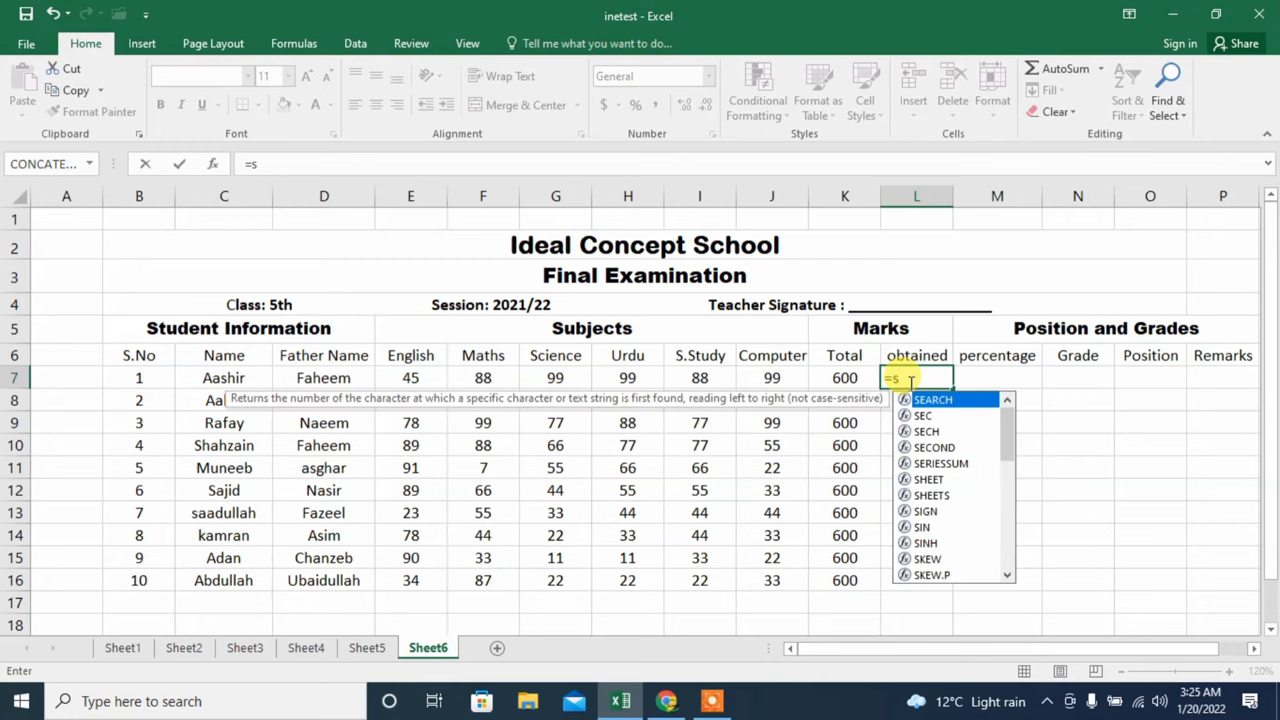
pyautogui.write('um')
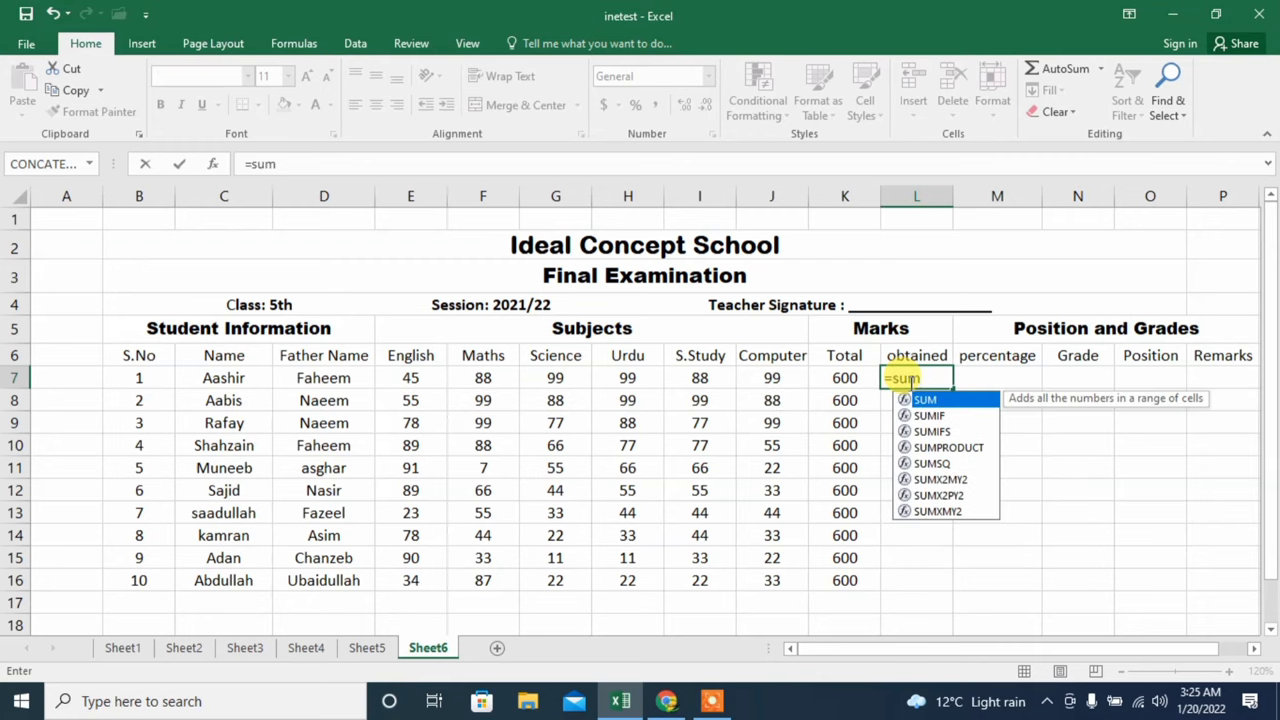
pyautogui.write('(')
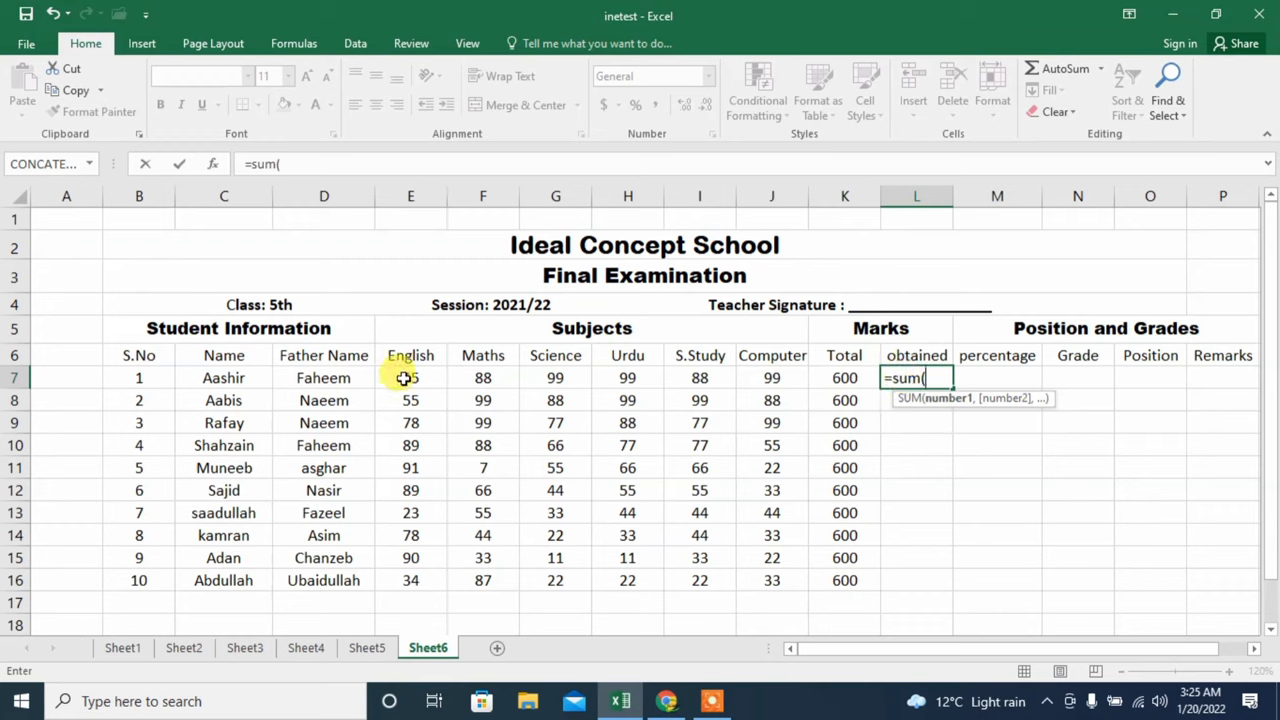
pyautogui.click(403, 381)
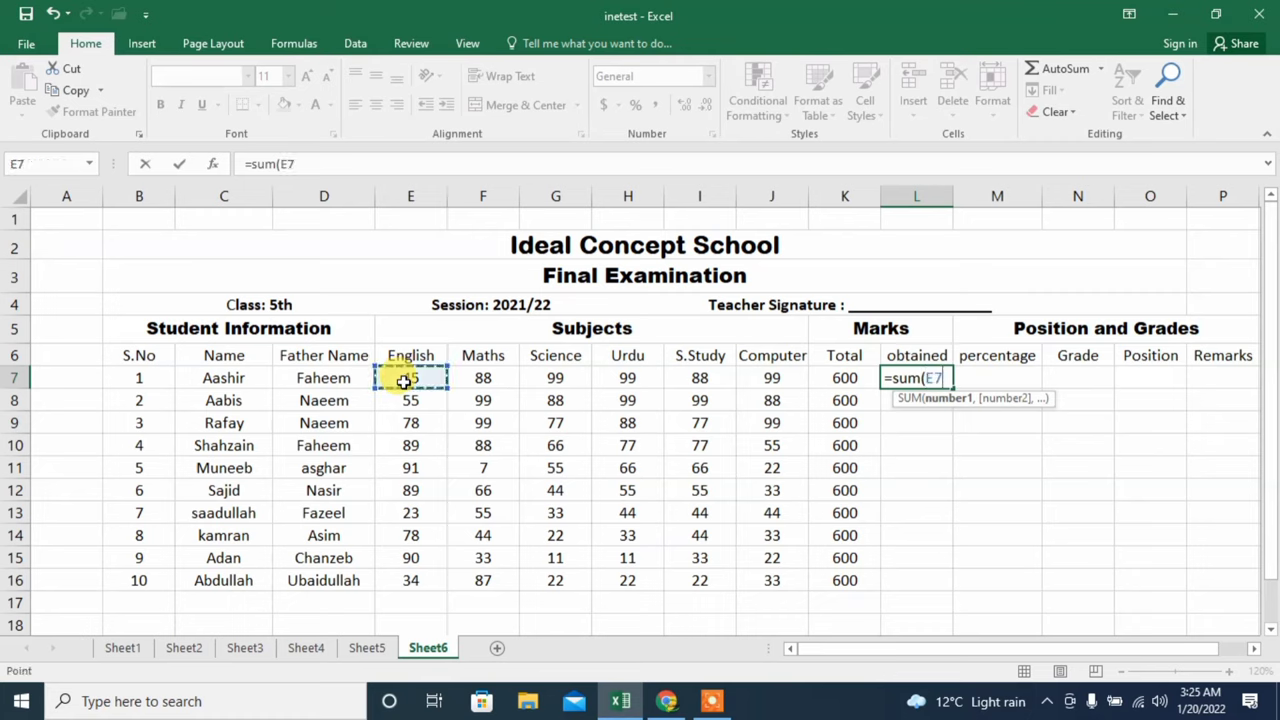
pyautogui.press('F8')
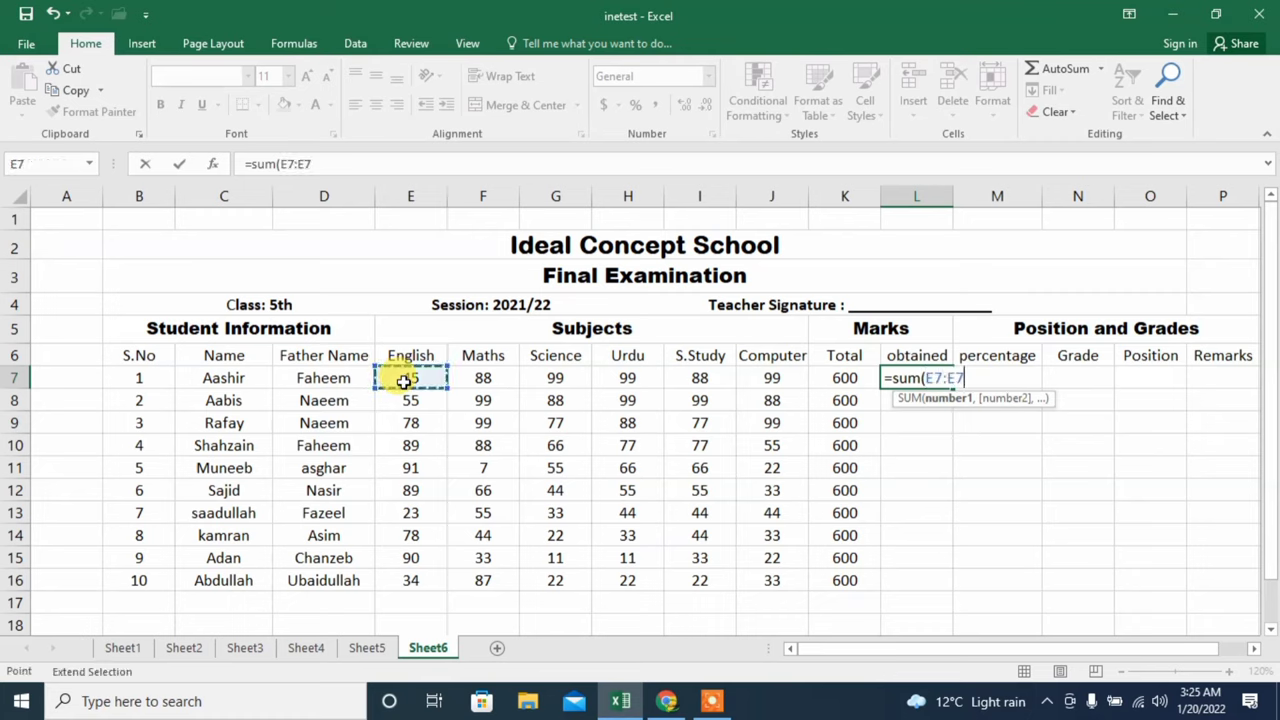
pyautogui.press('BackSpace')
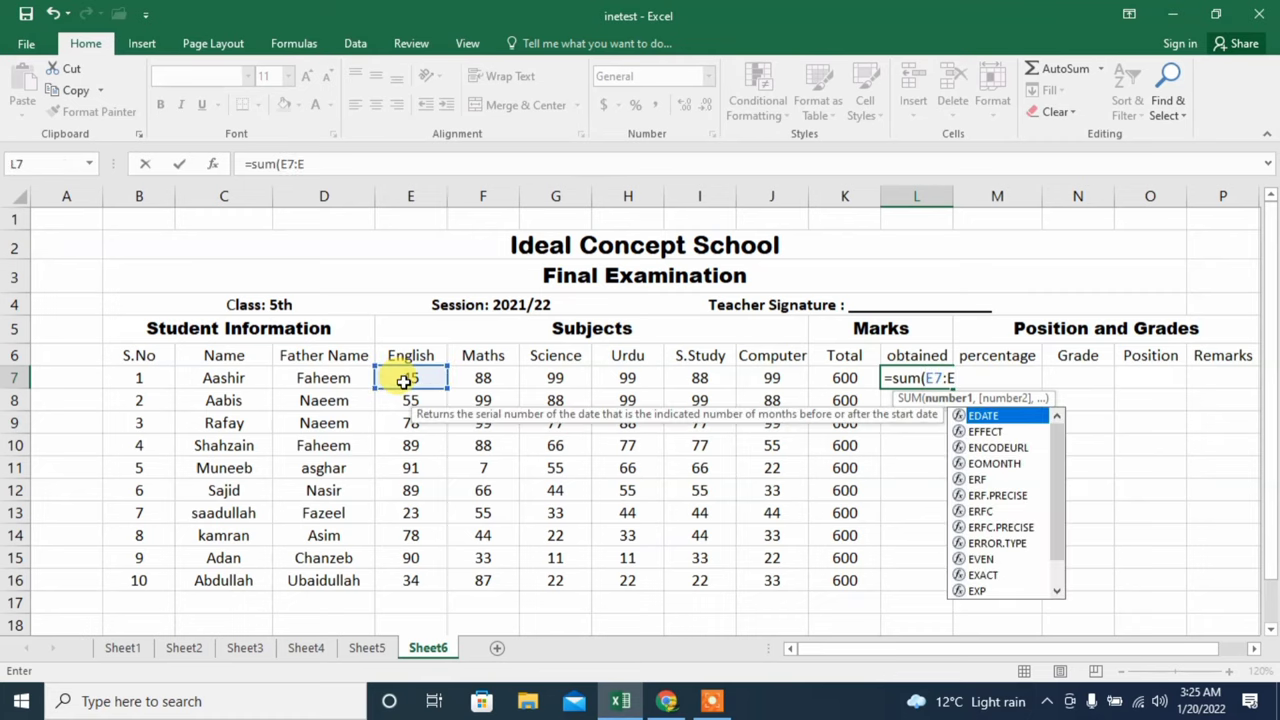
pyautogui.press('BackSpace')
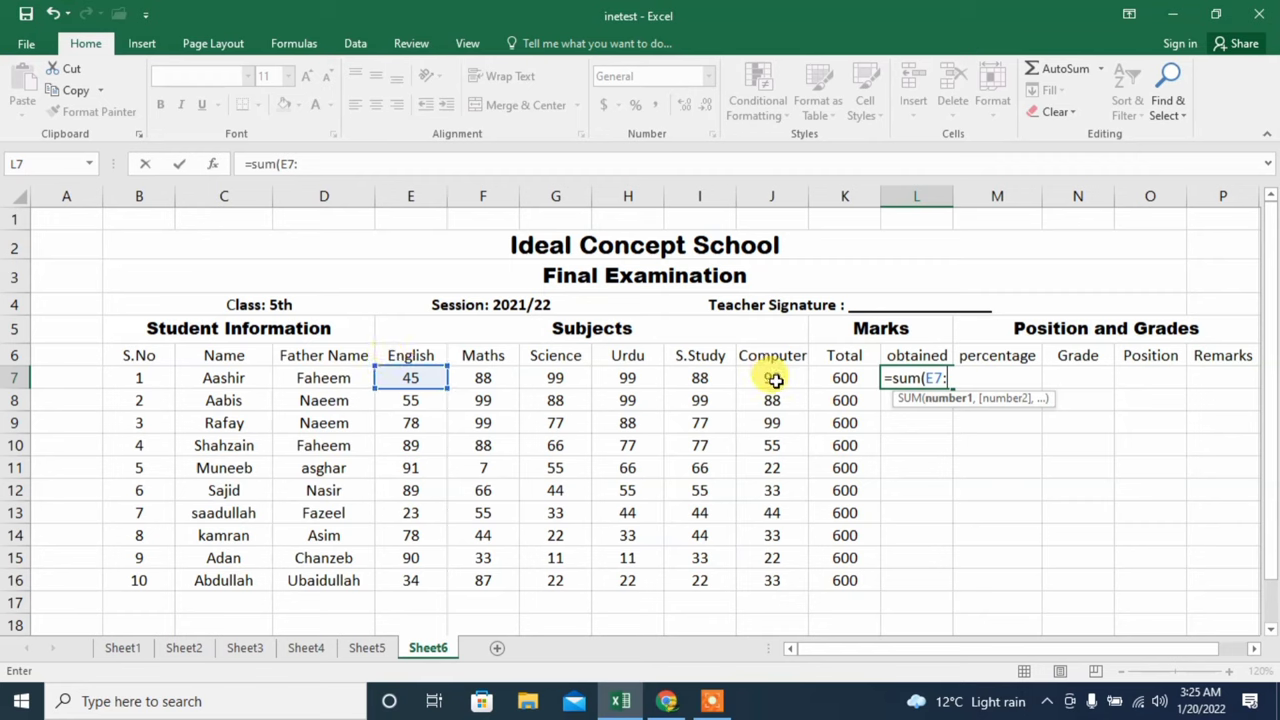
pyautogui.click(775, 380)
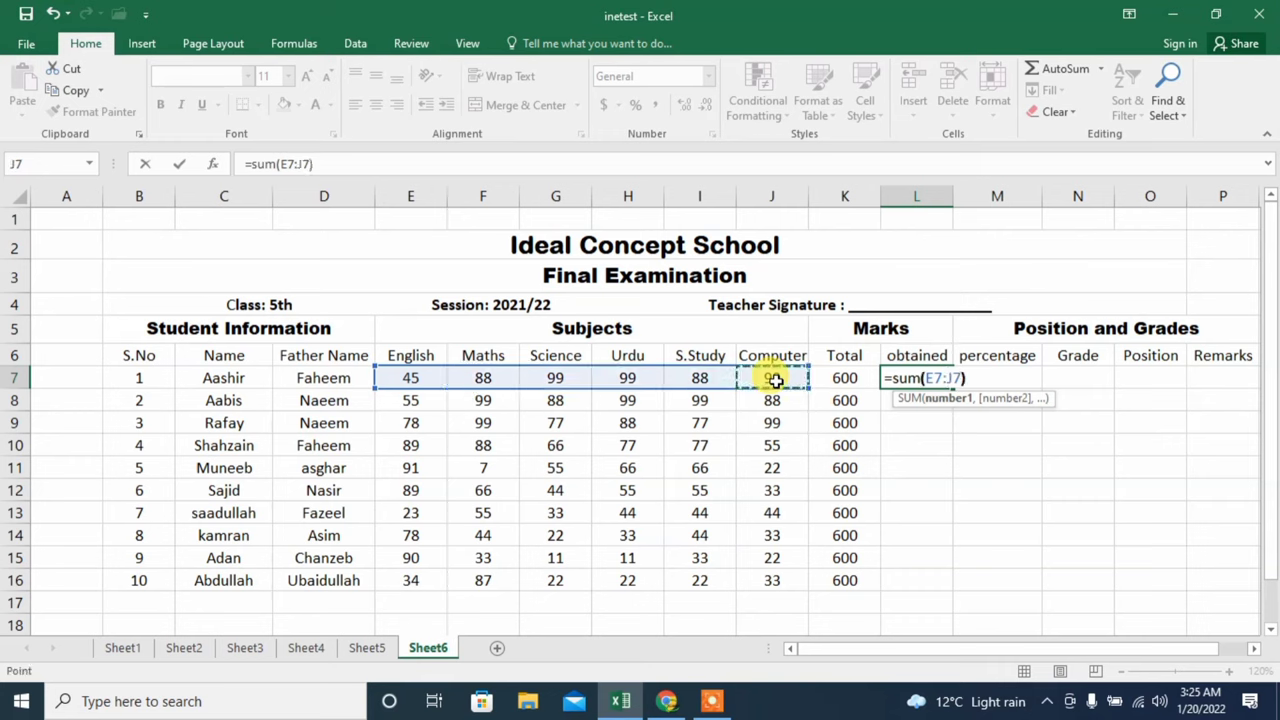
pyautogui.press('Return')
pyautogui.click(903, 383)
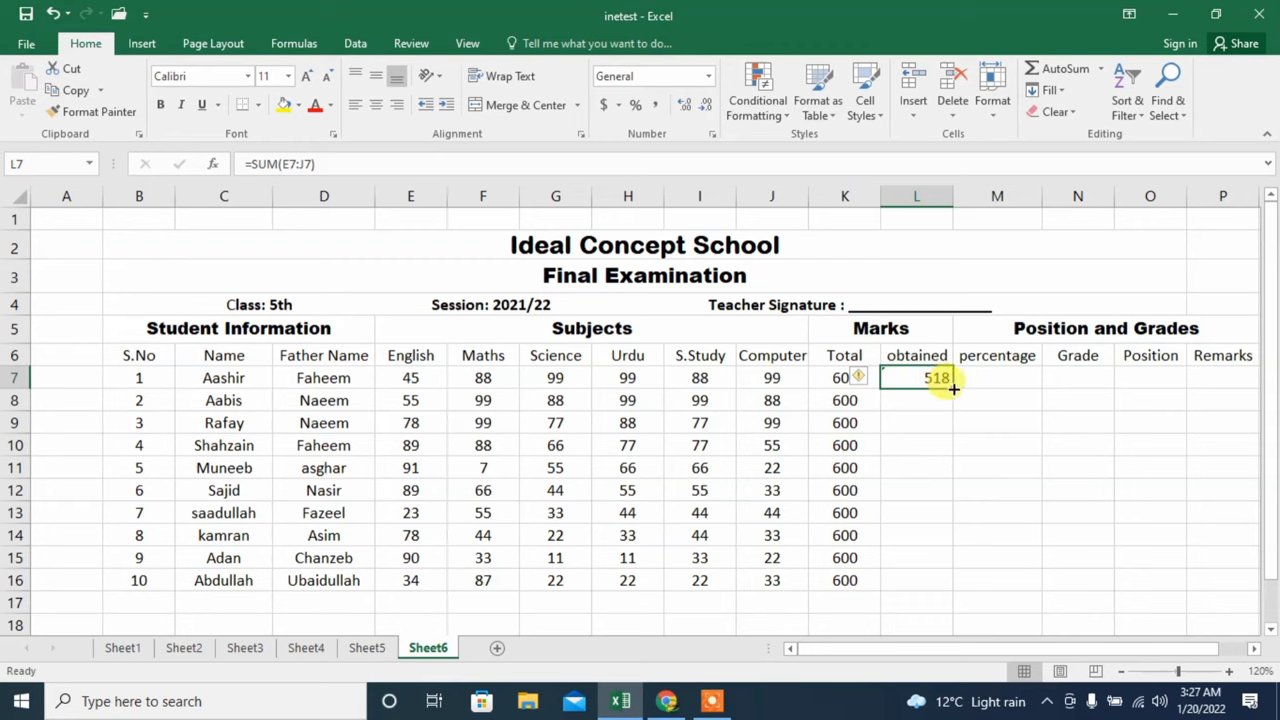
pyautogui.moveTo(954, 389); pyautogui.dragTo(969, 587)
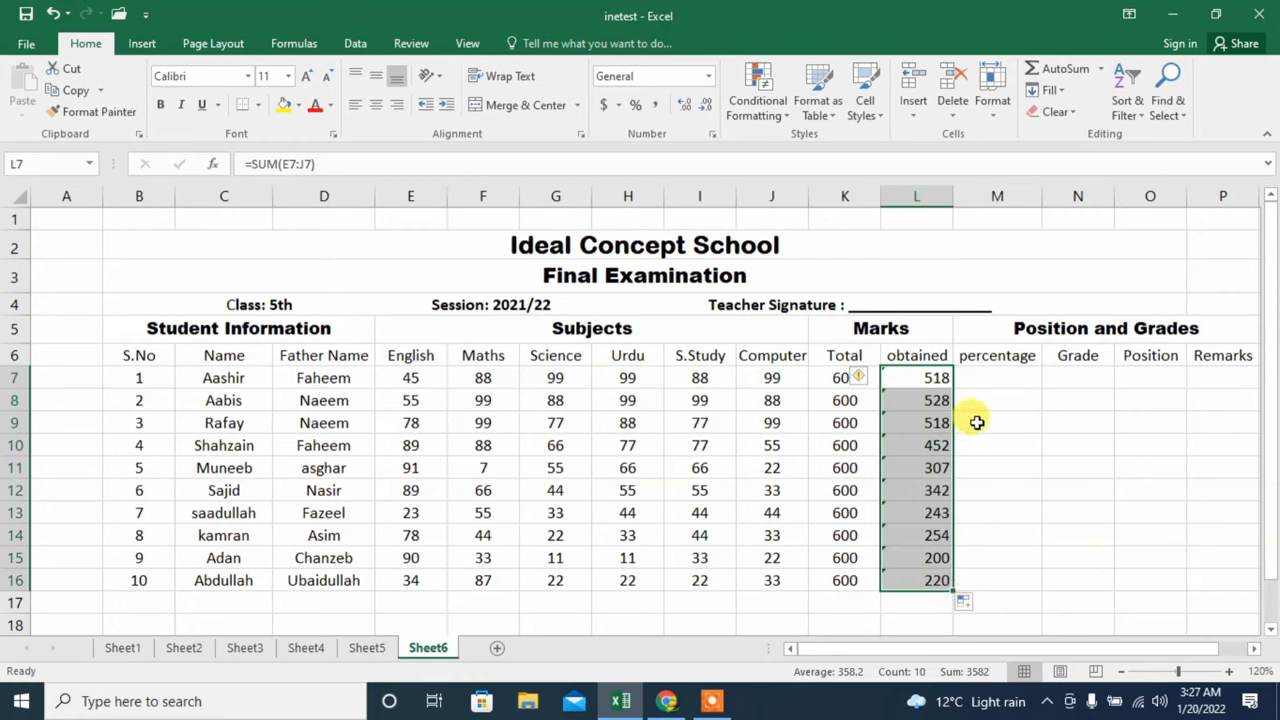
pyautogui.click(985, 383)
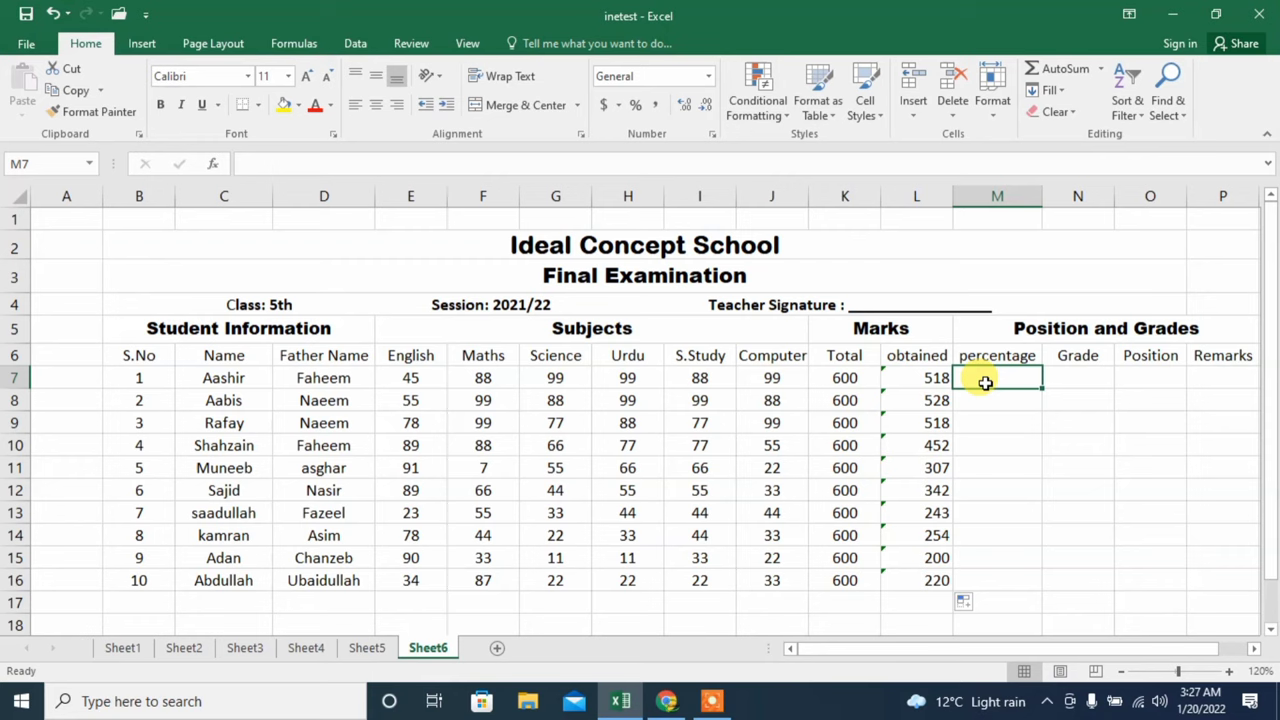
# Enter =L7/K7*100 in M7 to get the first student's percentage, 86.33.
pyautogui.write('=')
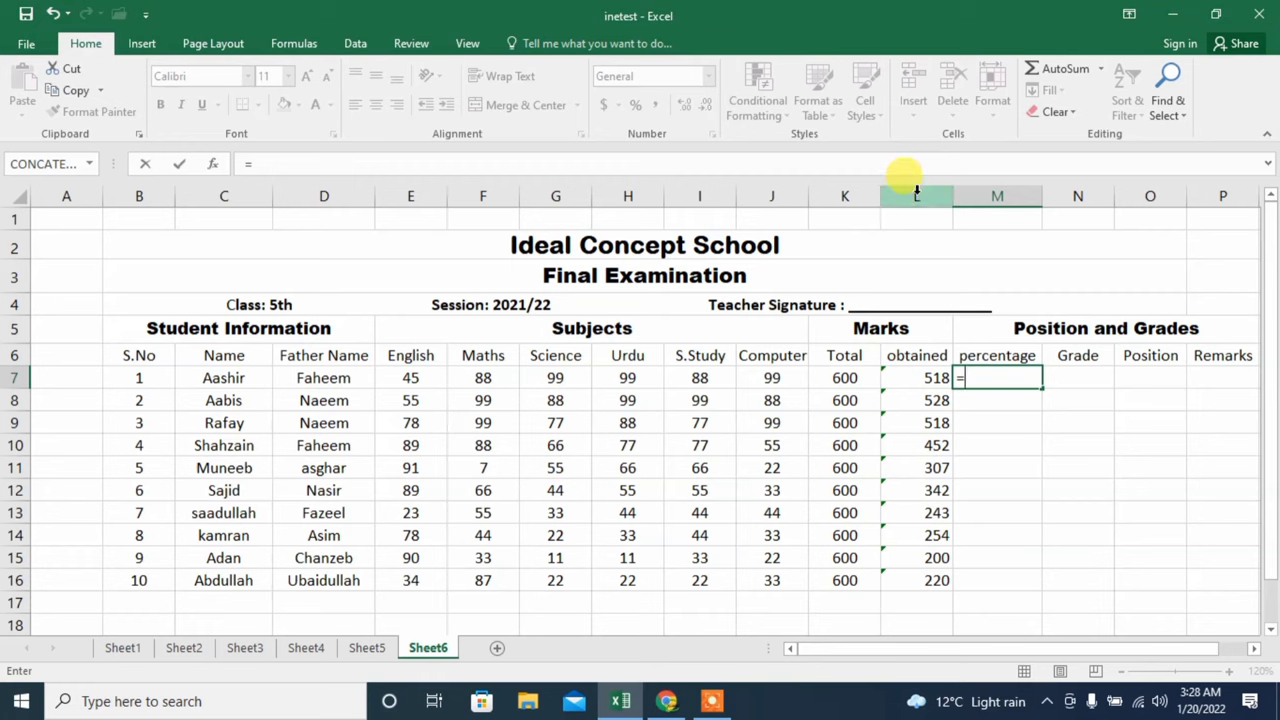
pyautogui.click(934, 381)
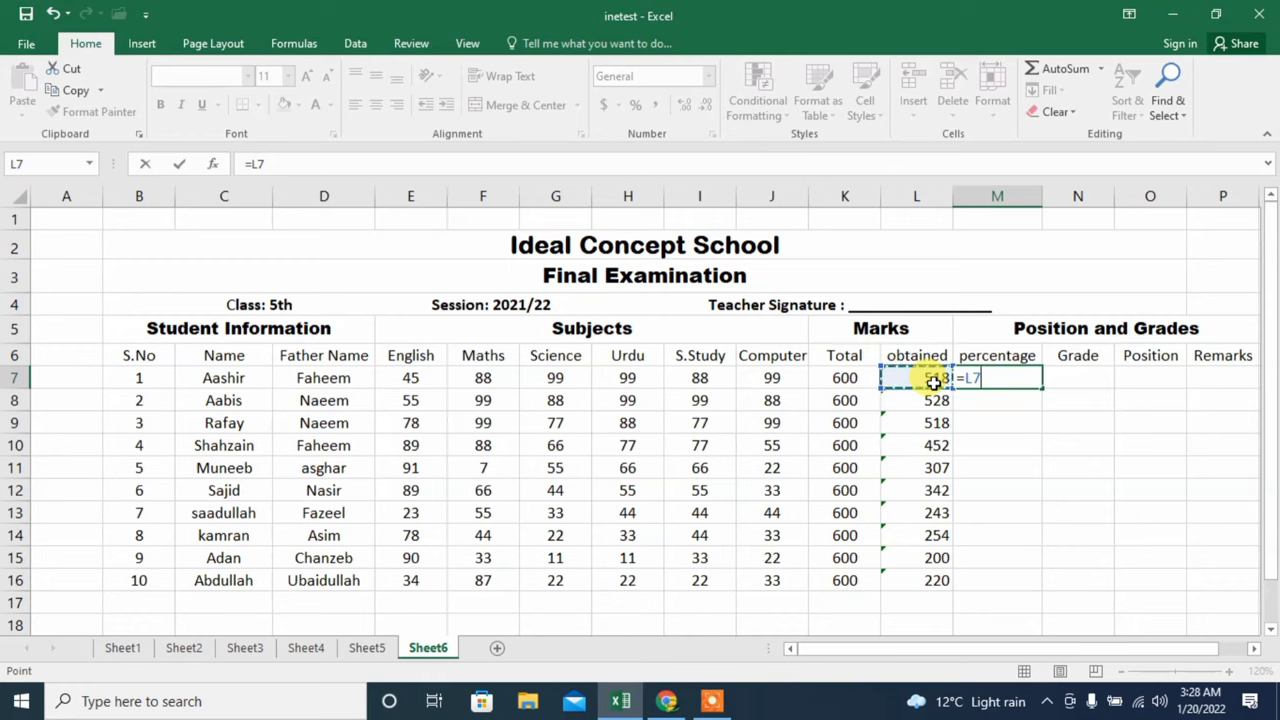
pyautogui.write('/')
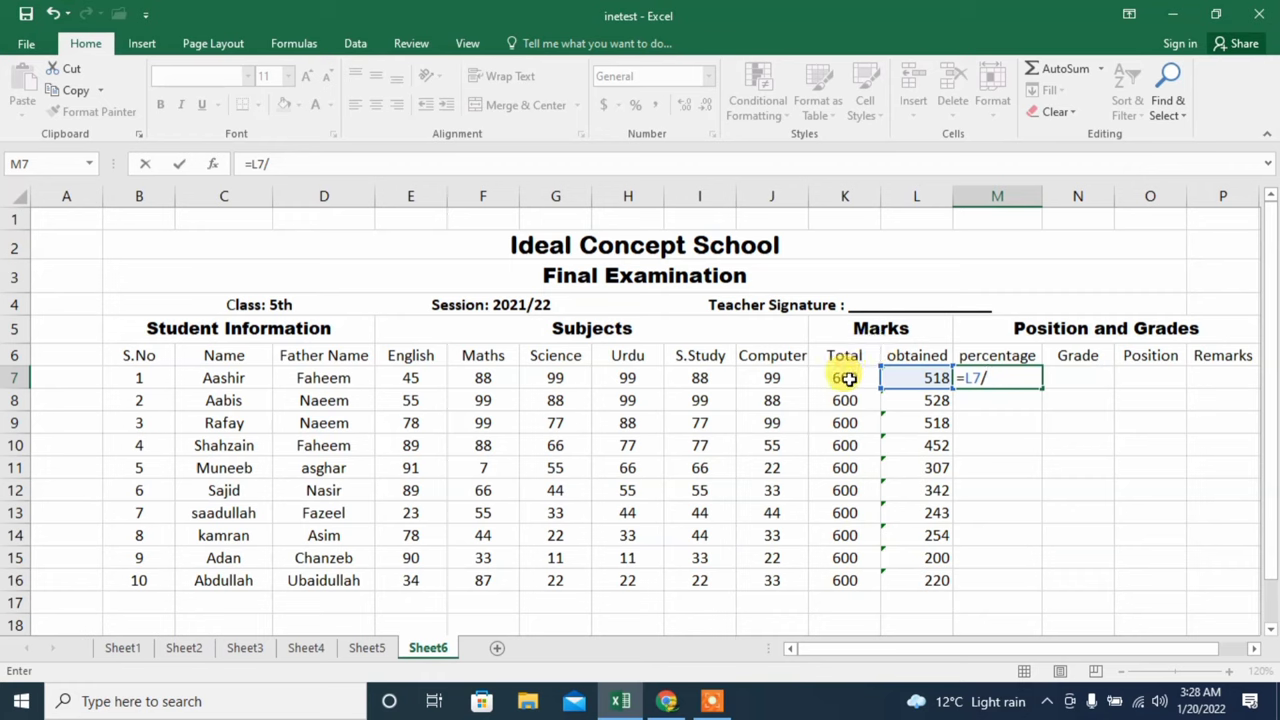
pyautogui.click(848, 378)
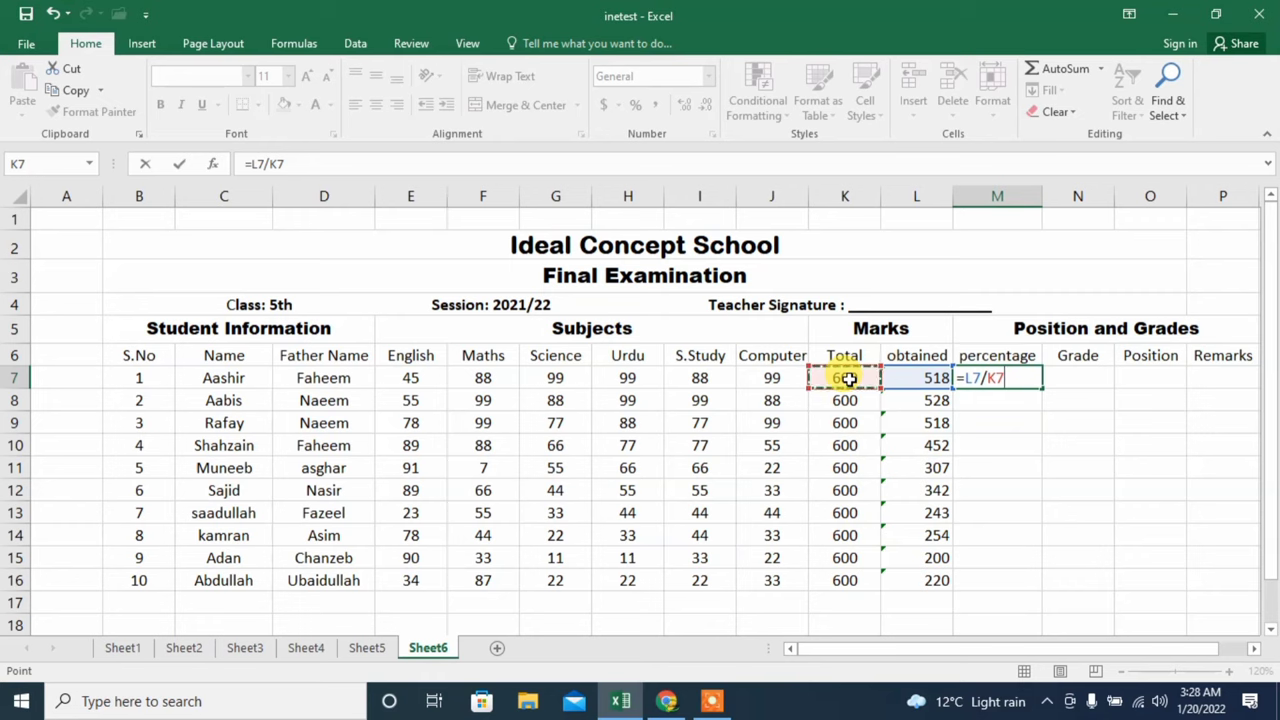
pyautogui.write('*')
pyautogui.write('1')
pyautogui.write('00')
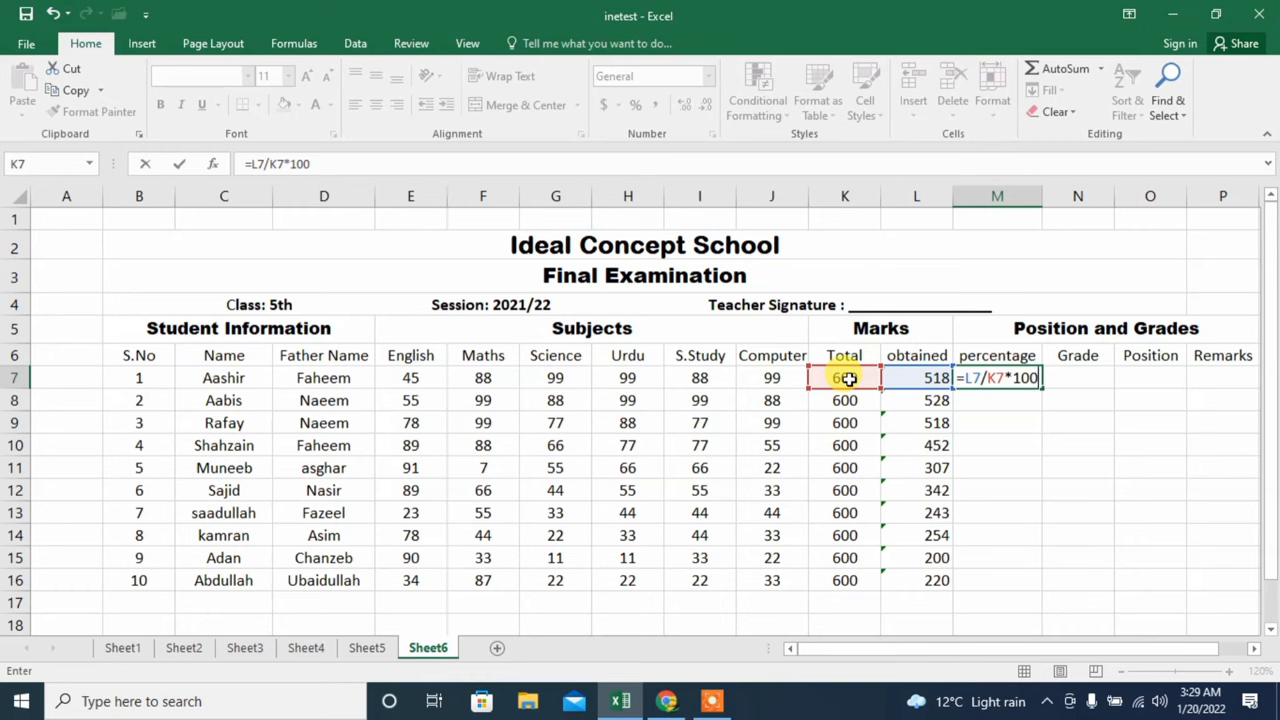
pyautogui.press('Return')
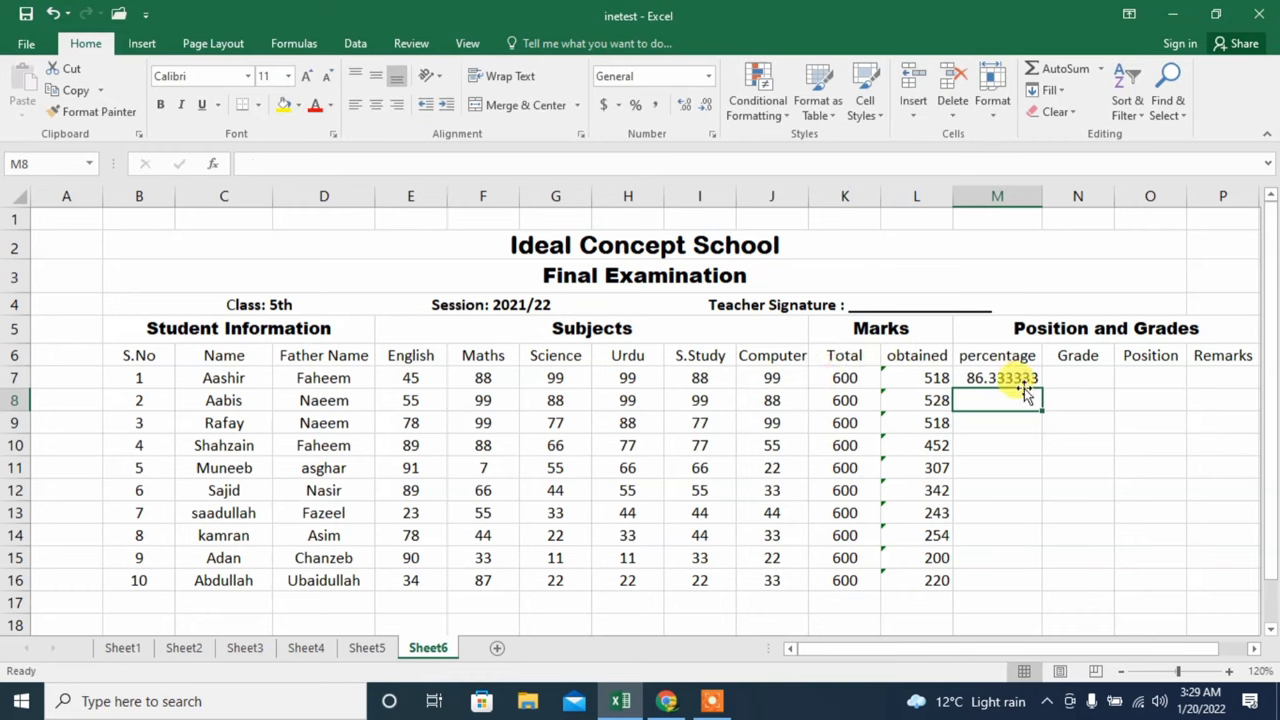
# Fill M7's percentage formula down to M16 for all ten students.
pyautogui.click(1001, 381)
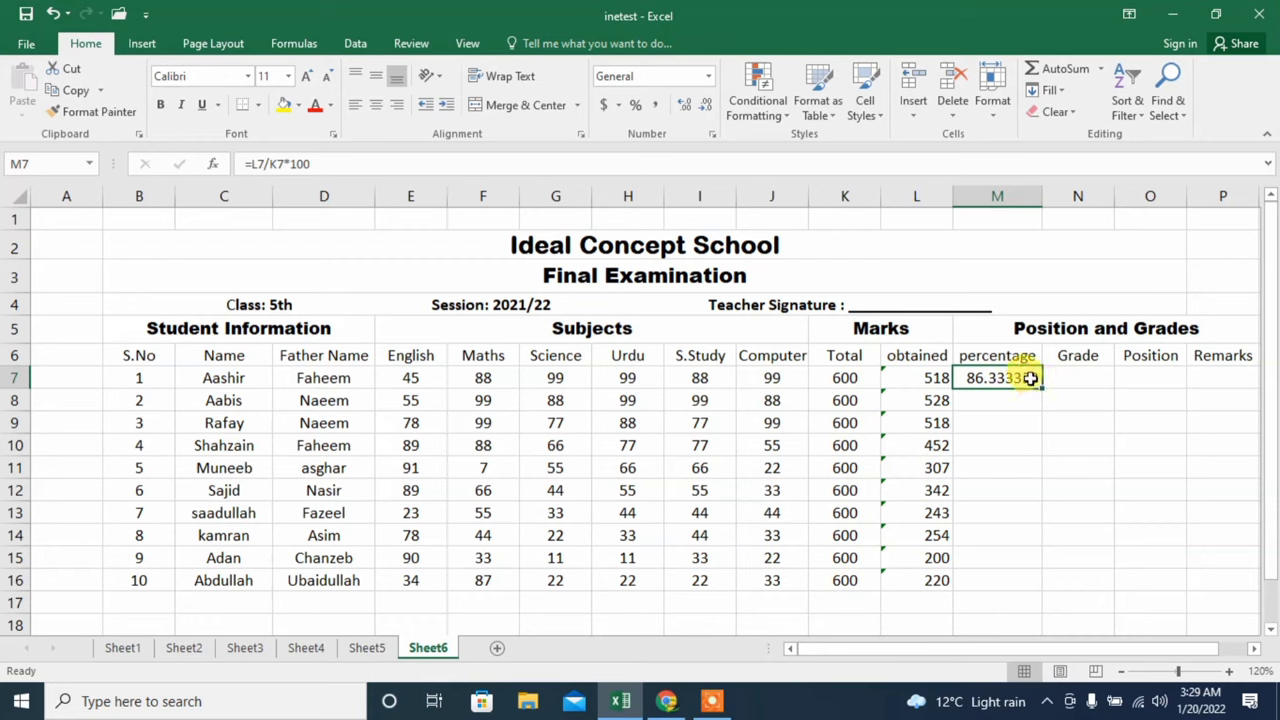
pyautogui.moveTo(1040, 390); pyautogui.dragTo(1040, 390)
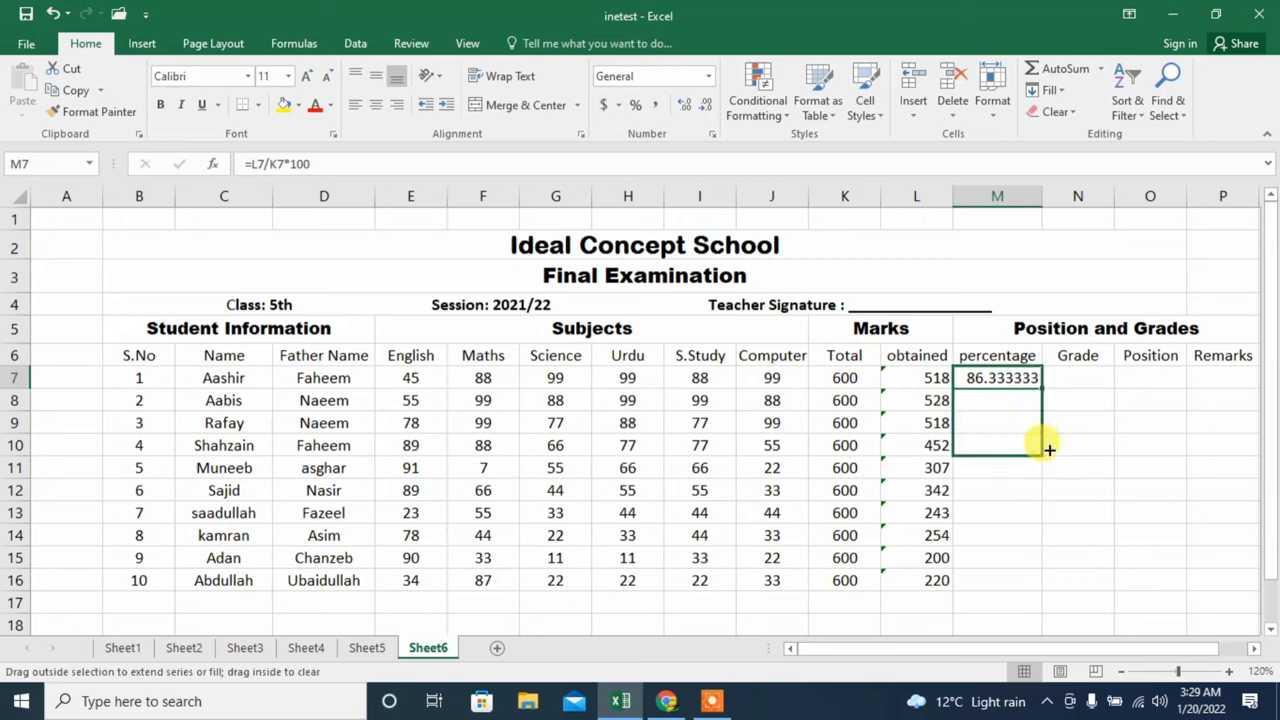
pyautogui.moveTo(1040, 390); pyautogui.dragTo(1059, 586)
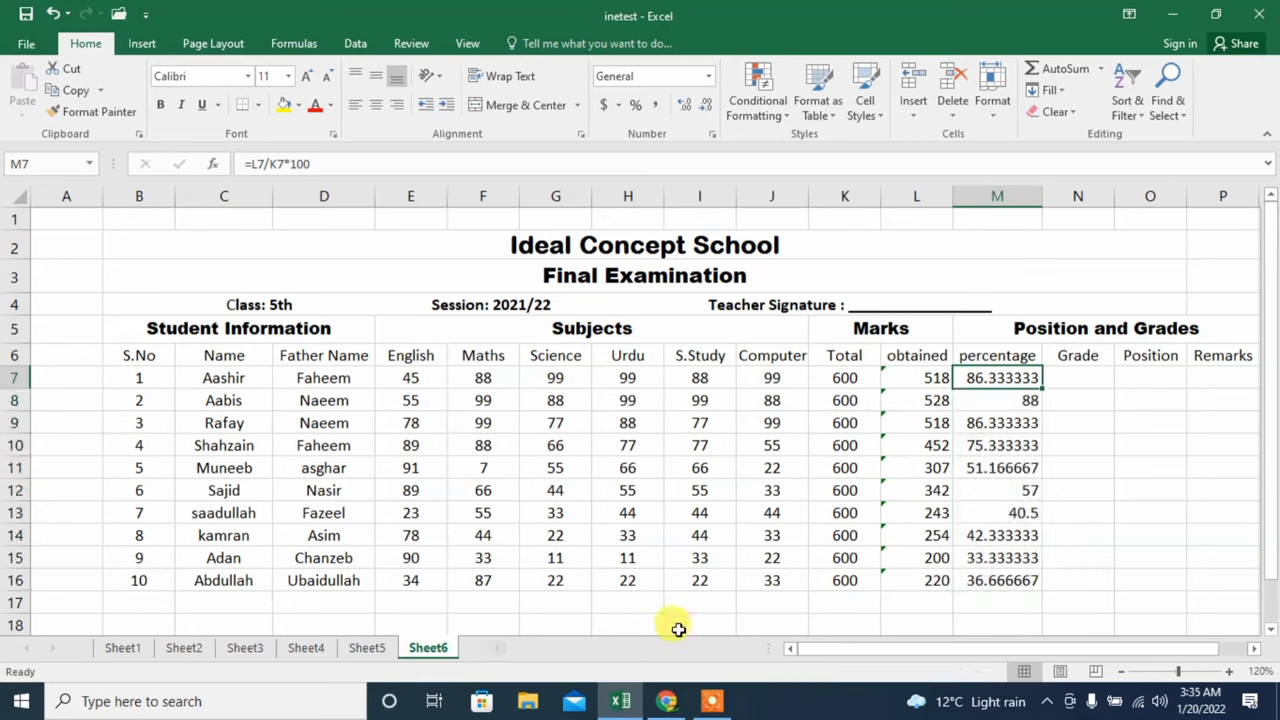
pyautogui.click(1091, 379)
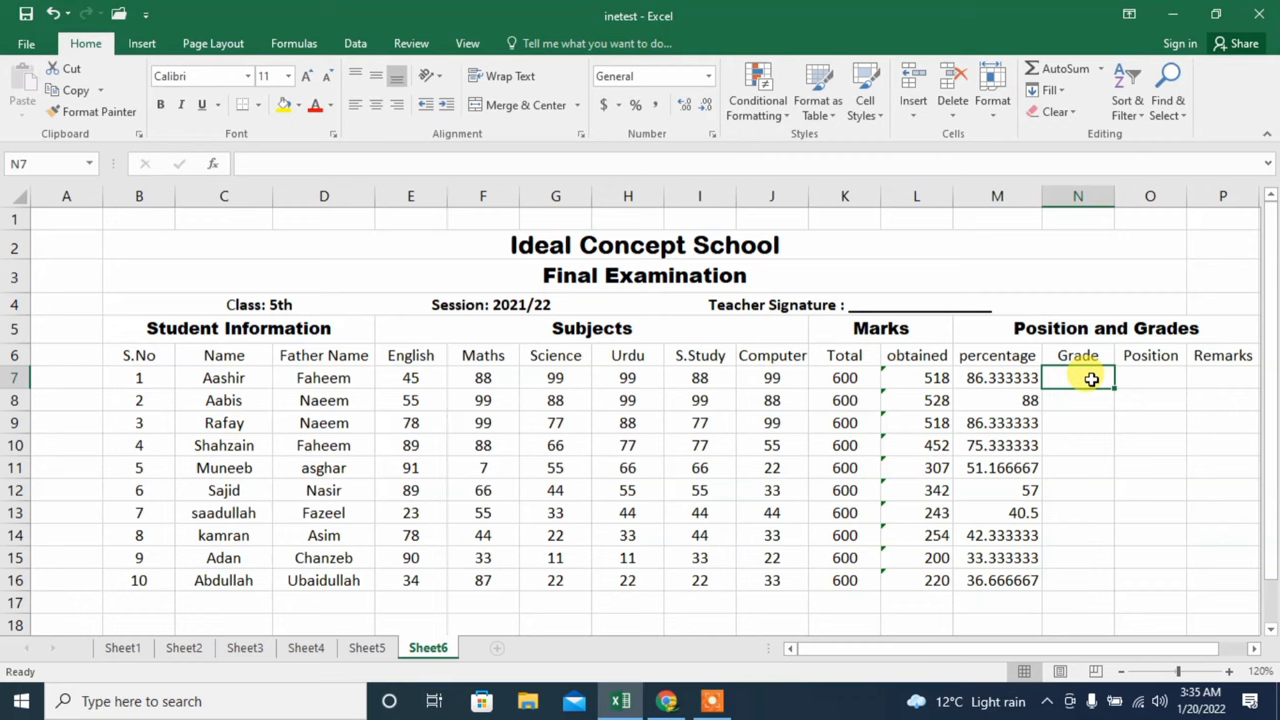
# Start N7's nested IF: M7 above 80 gives "A+", above 70 gives "A".
pyautogui.write('=')
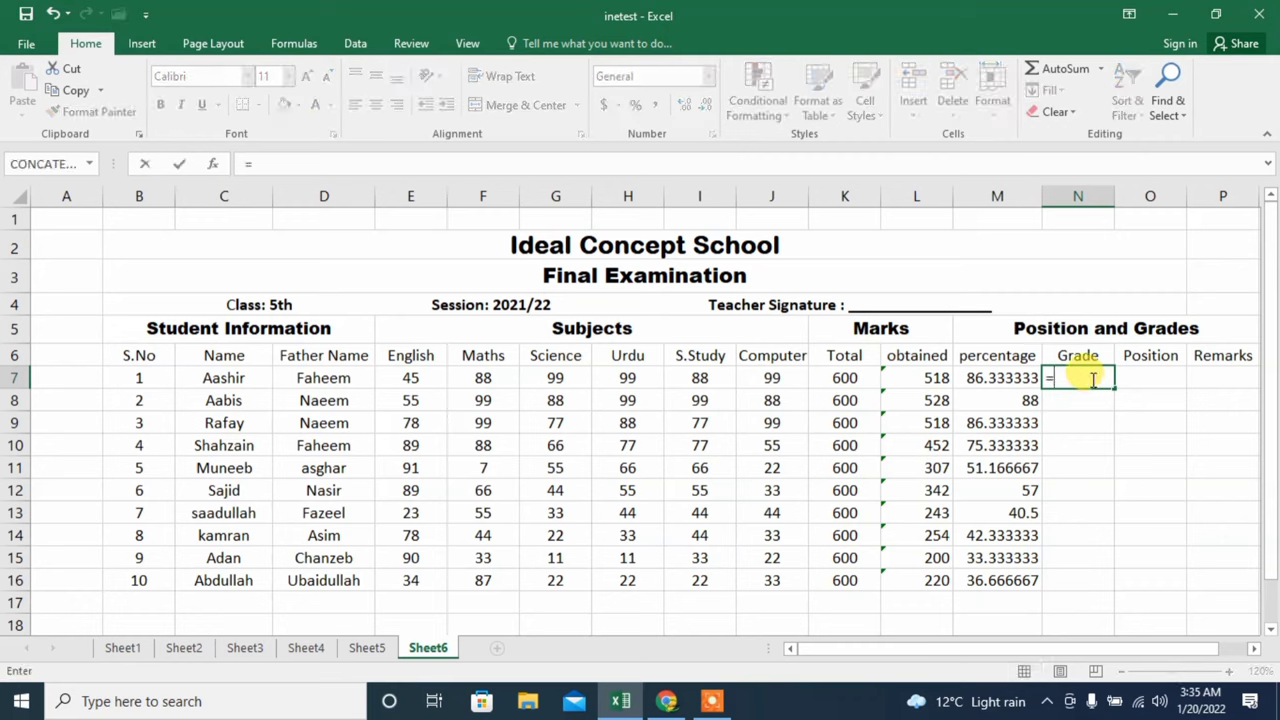
pyautogui.write('if')
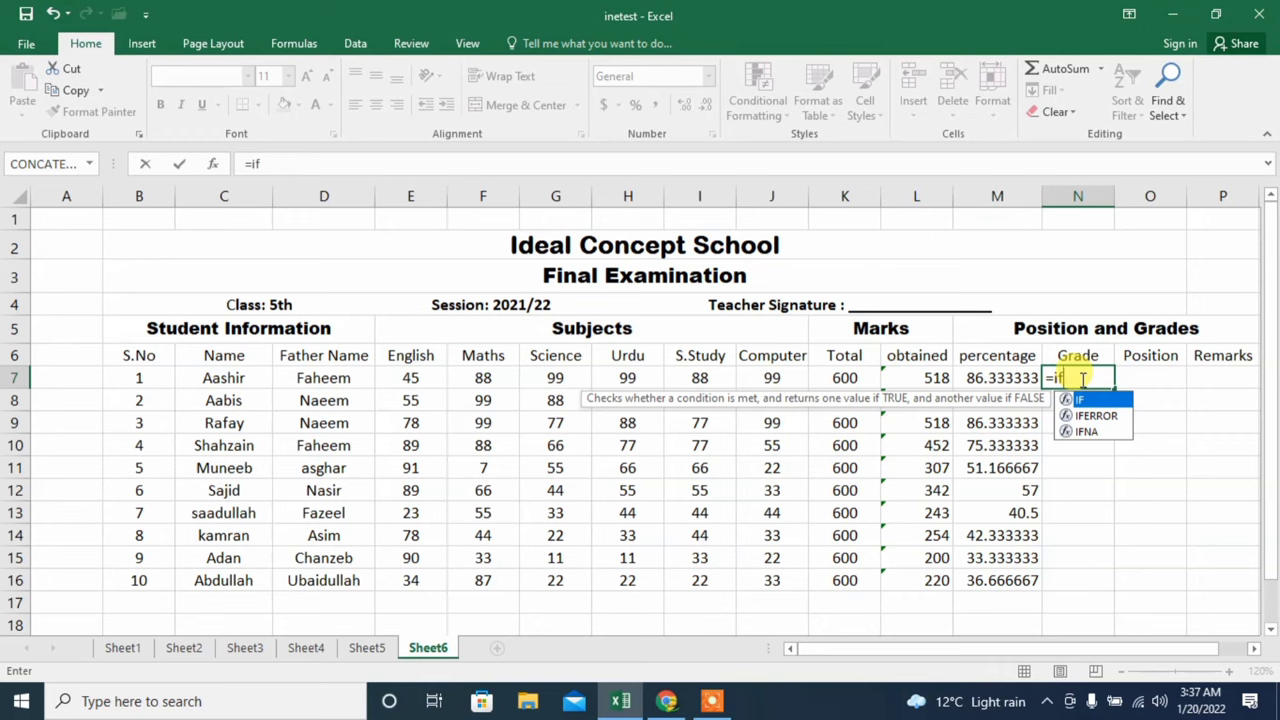
pyautogui.write('(')
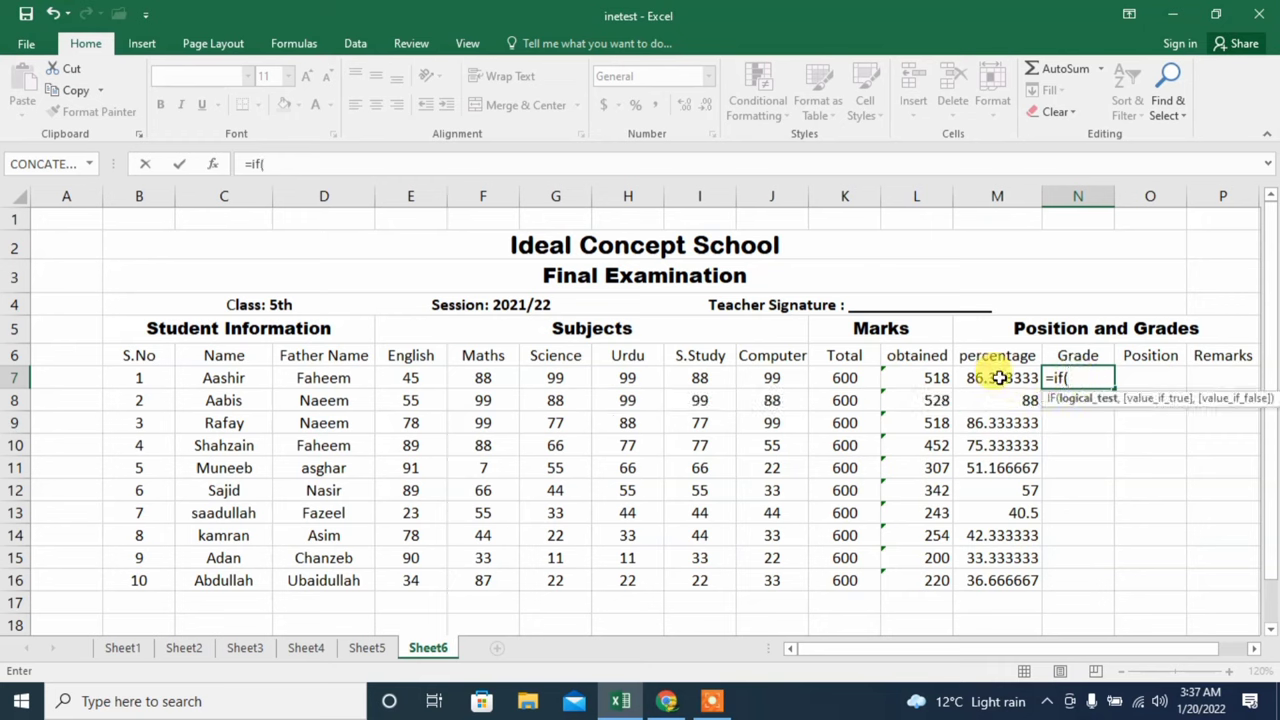
pyautogui.click(999, 386)
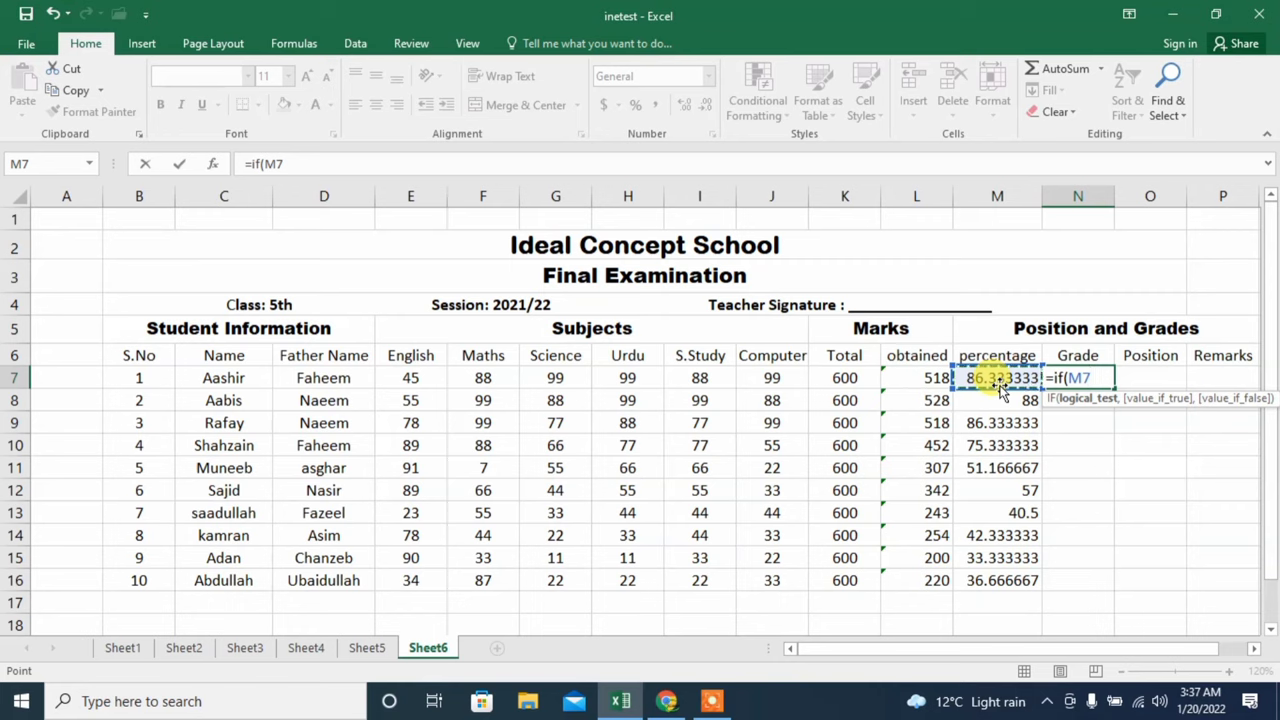
pyautogui.write('>80')
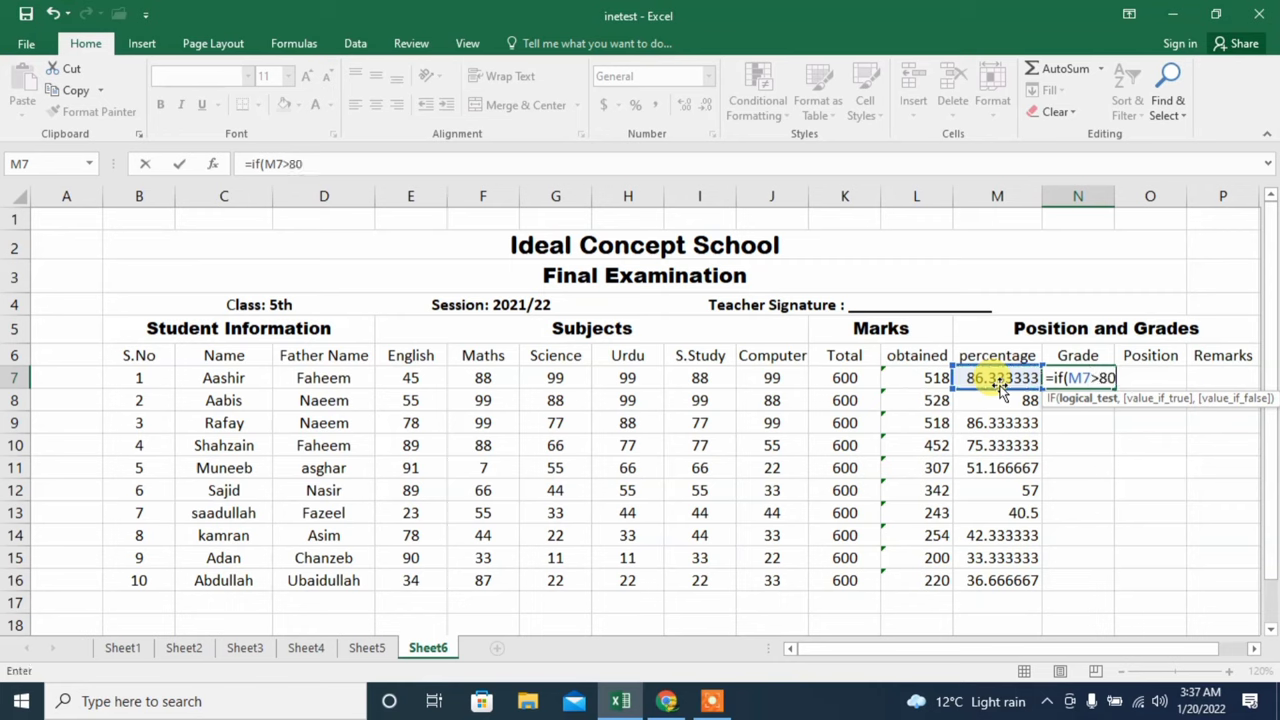
pyautogui.write(',')
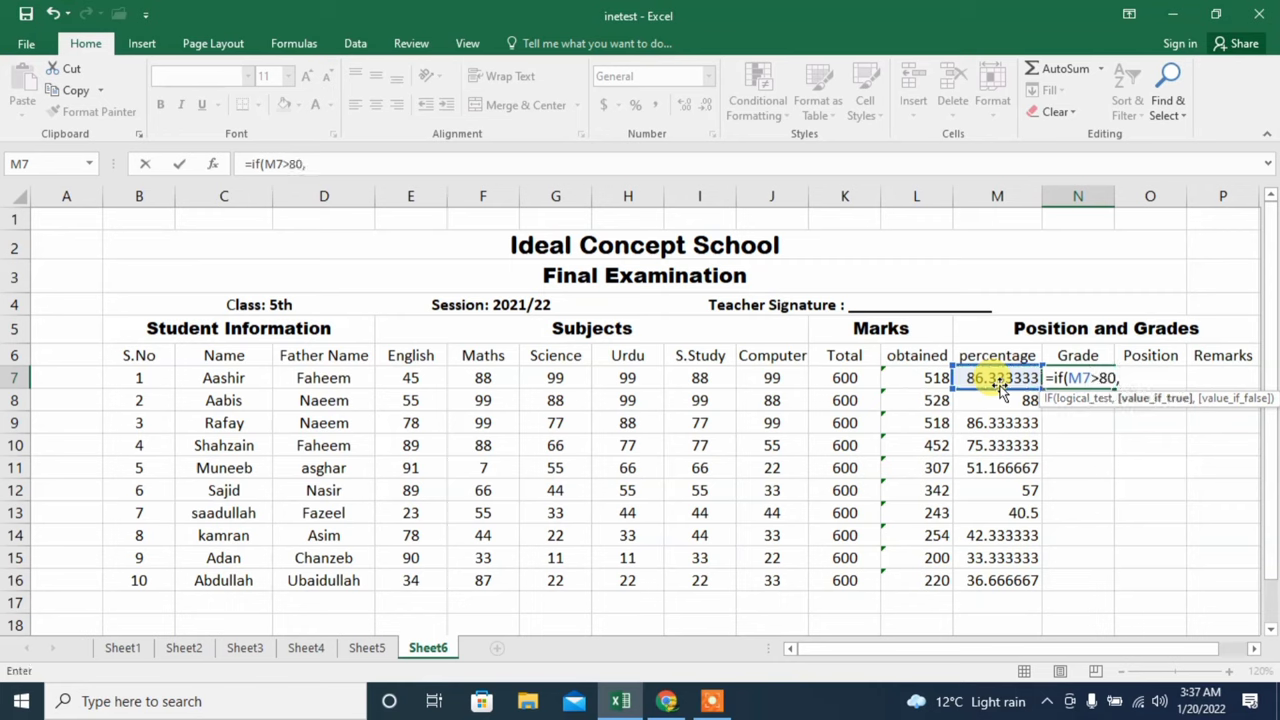
pyautogui.write('"')
pyautogui.write('A')
pyautogui.write('+')
pyautogui.write('"')
pyautogui.write(',')
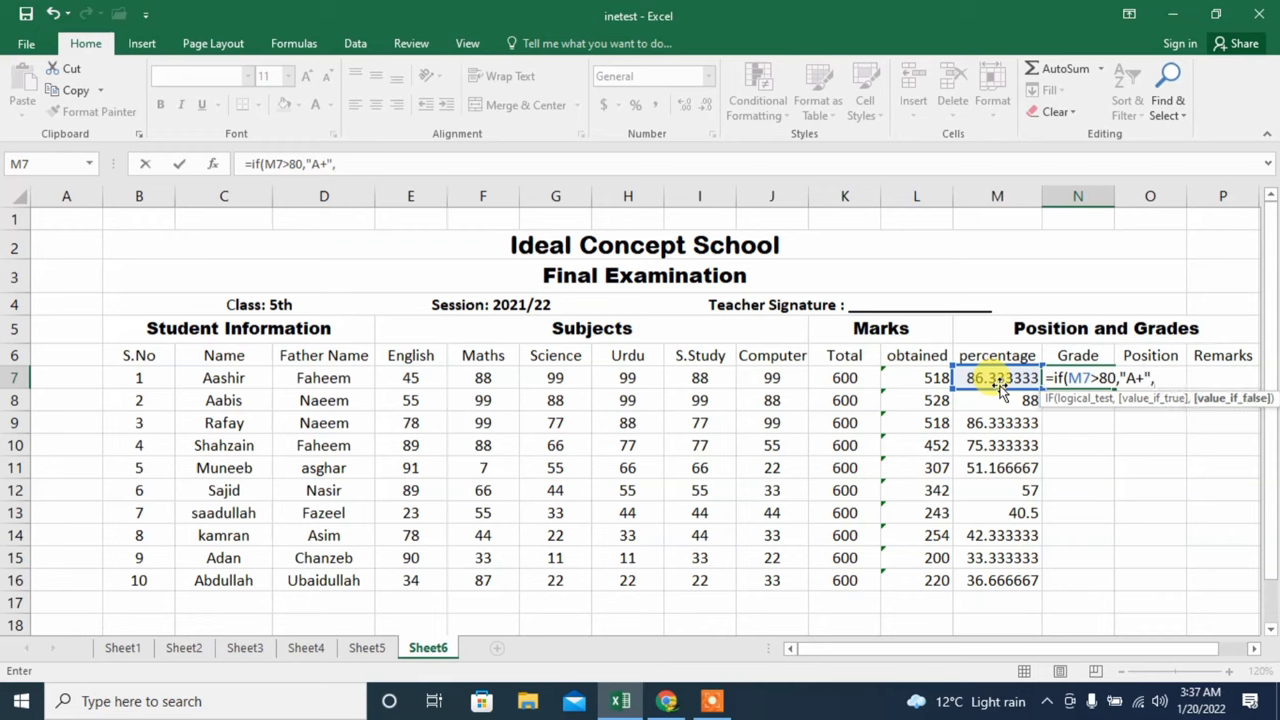
pyautogui.write('if')
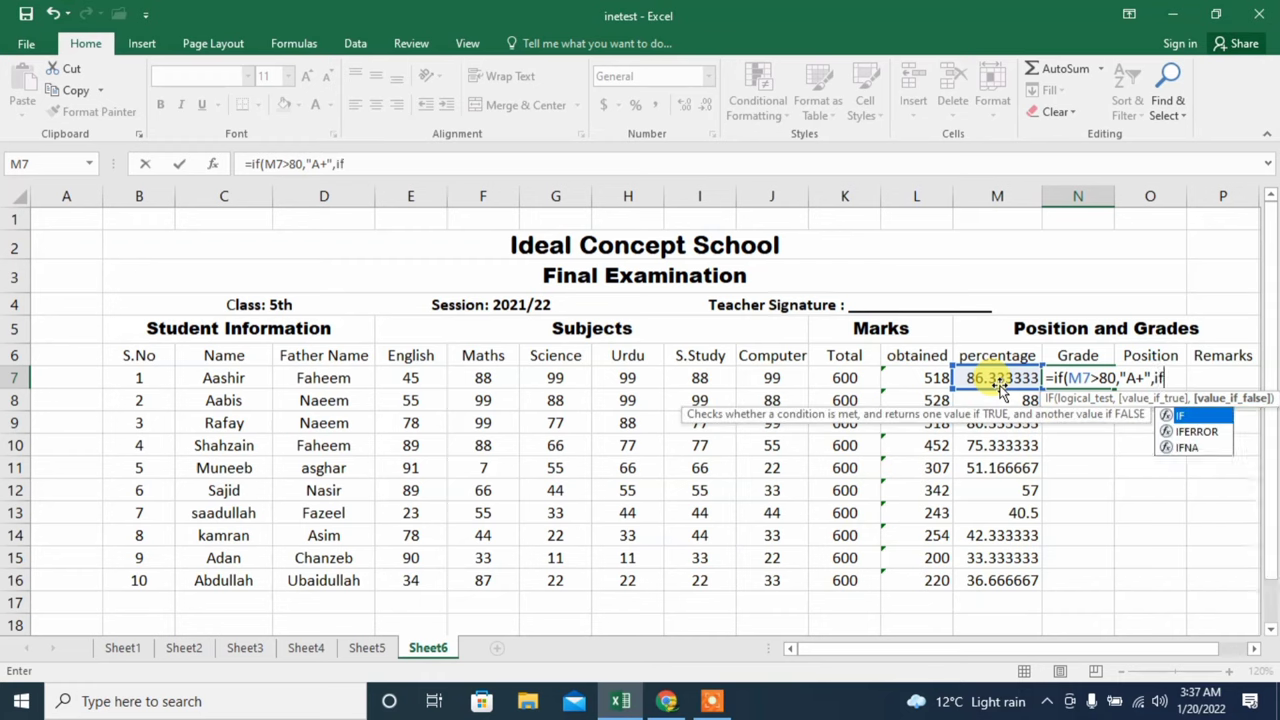
pyautogui.write('(')
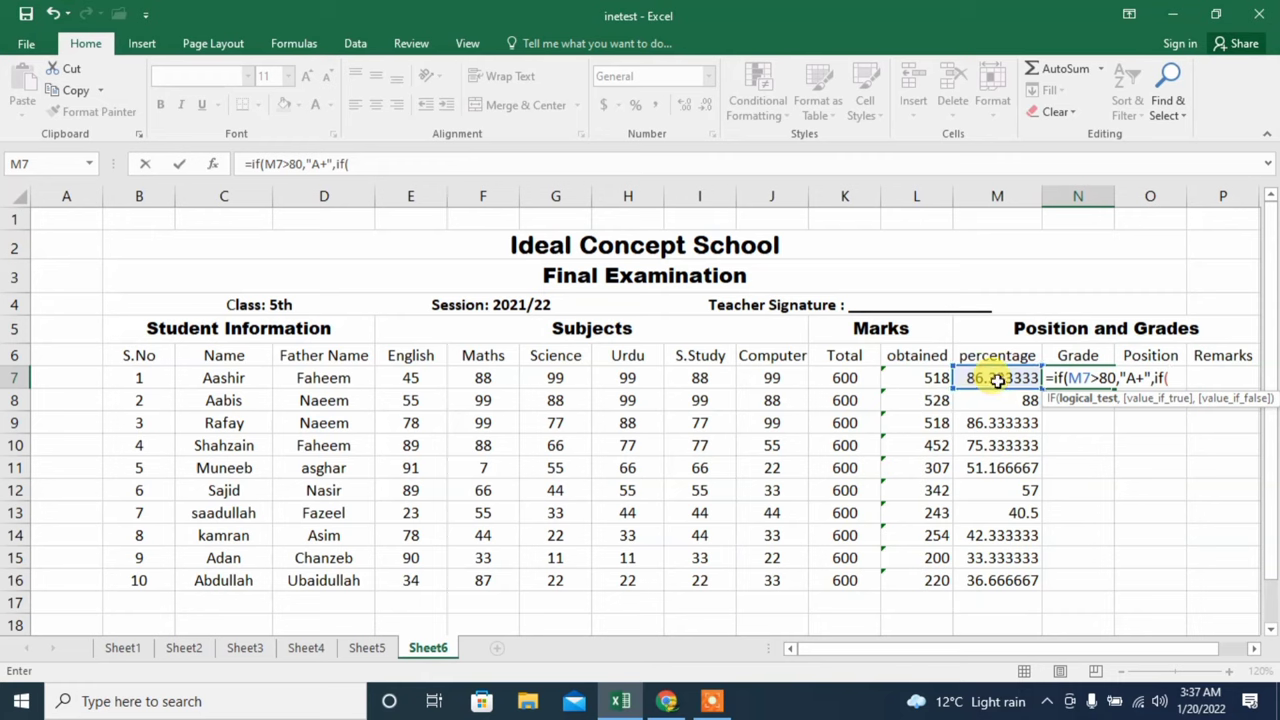
pyautogui.click(998, 382)
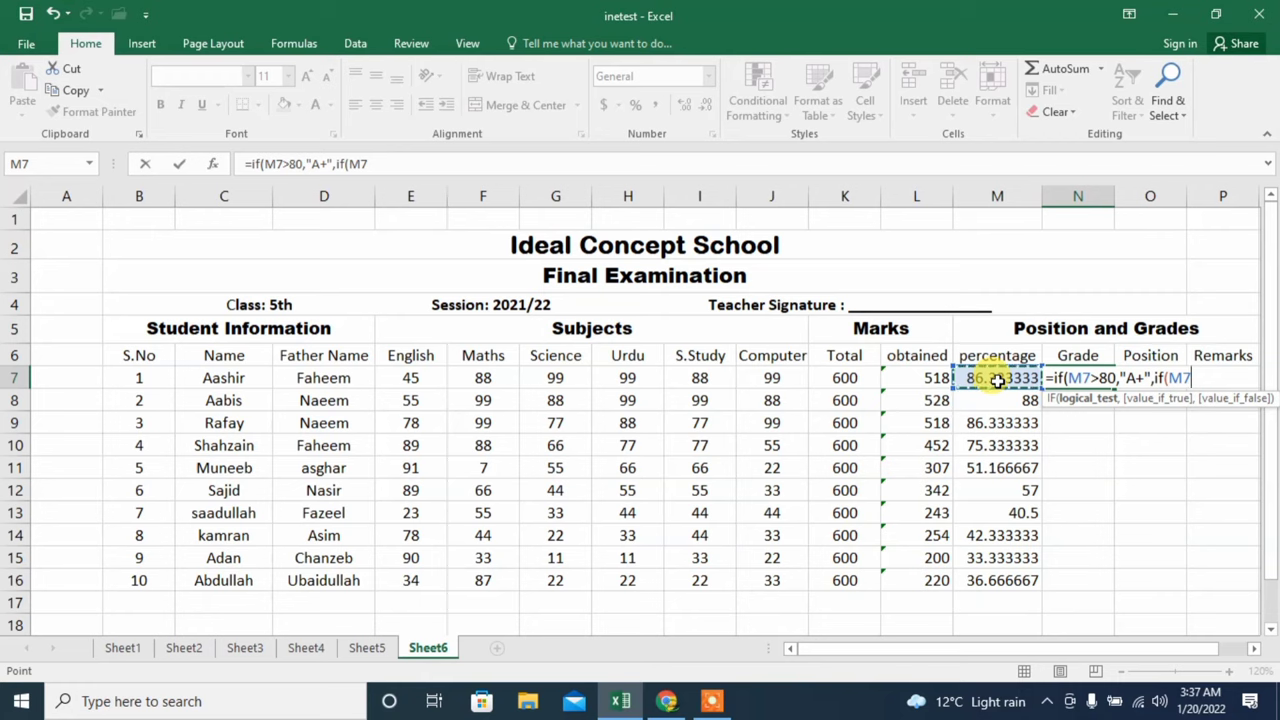
pyautogui.write('>7')
pyautogui.write('0,')
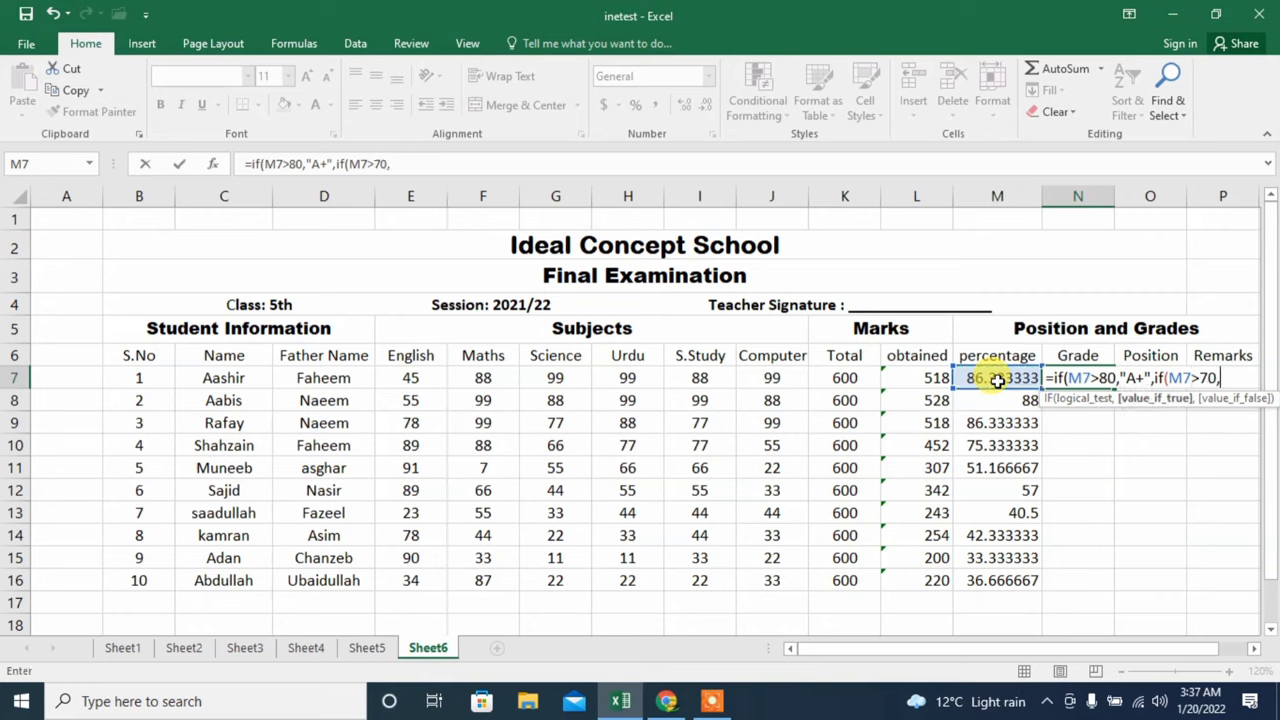
pyautogui.write('"')
pyautogui.write('A')
pyautogui.write('"')
pyautogui.write(',')
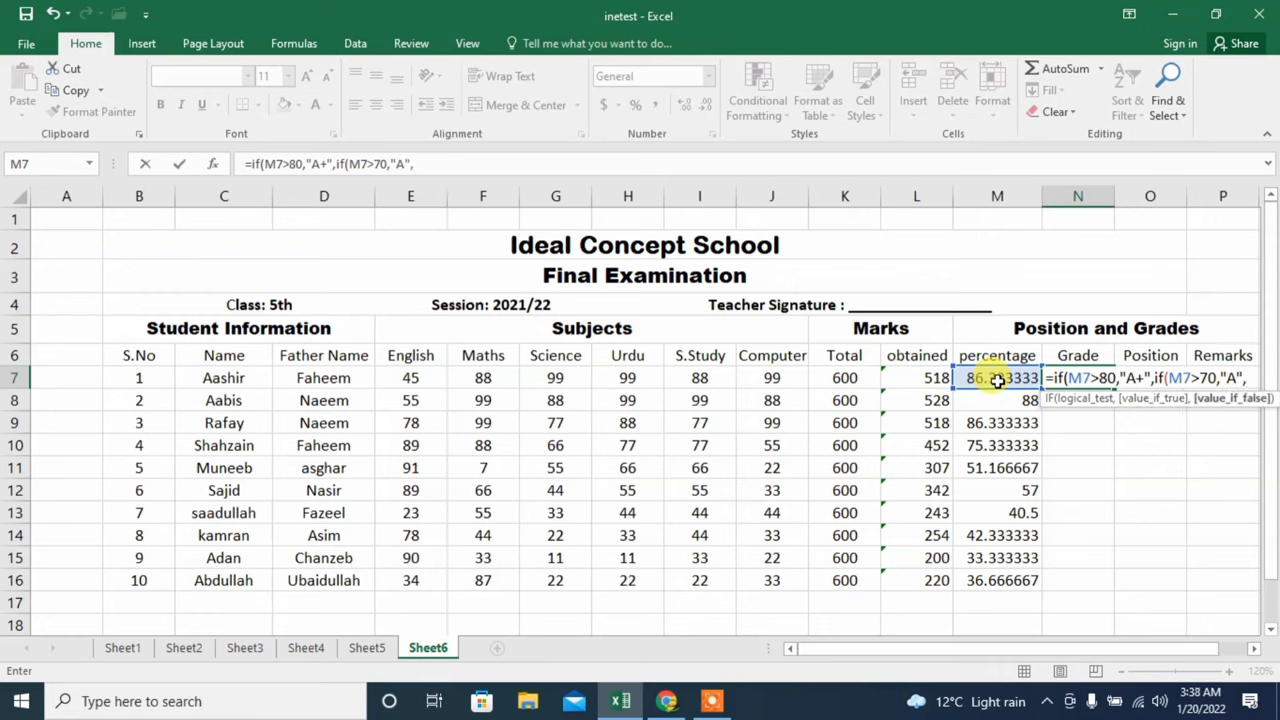
pyautogui.write('if')
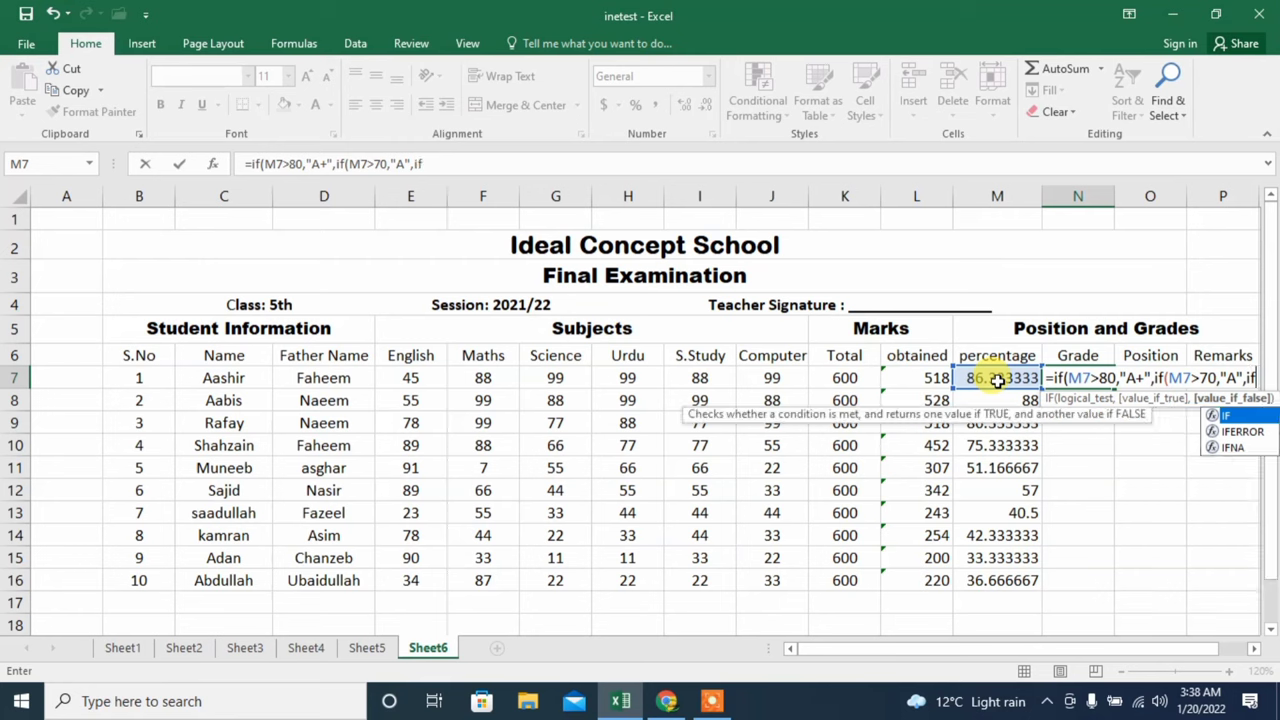
pyautogui.write('(')
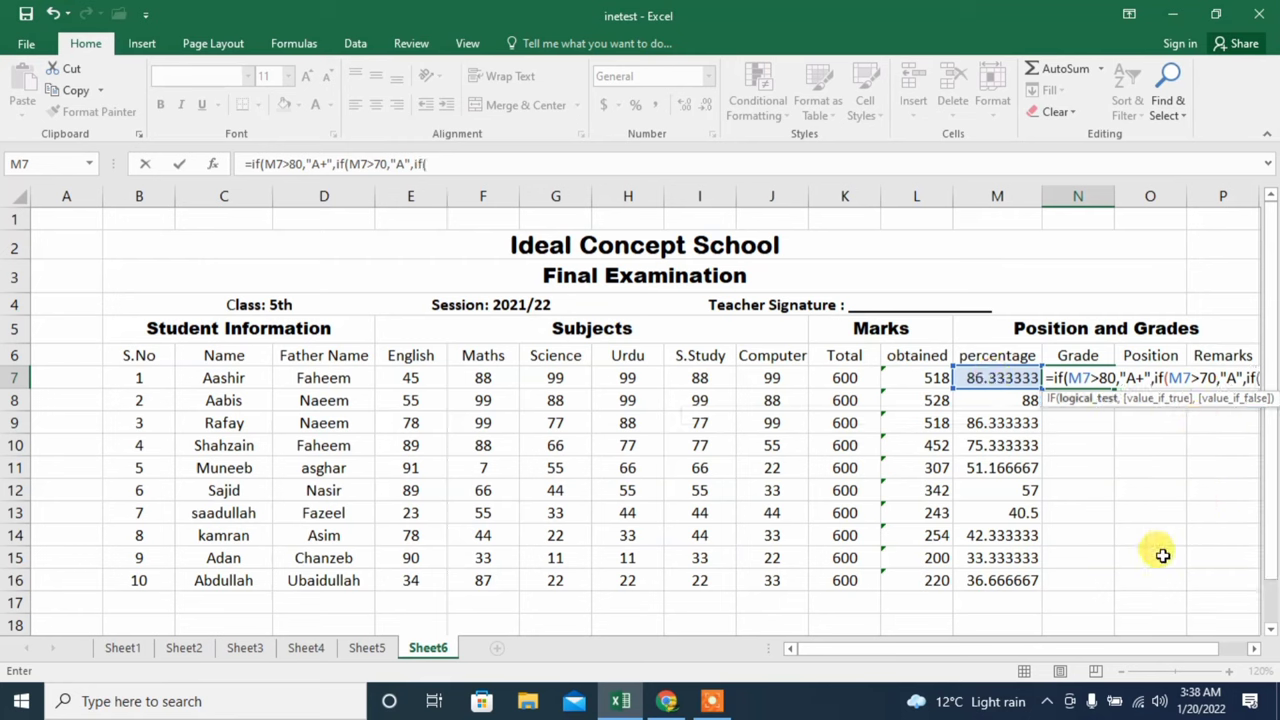
# Add nested branches for "B" above 60 and "C" above 50.
pyautogui.moveTo(1120, 650); pyautogui.dragTo(1179, 635)
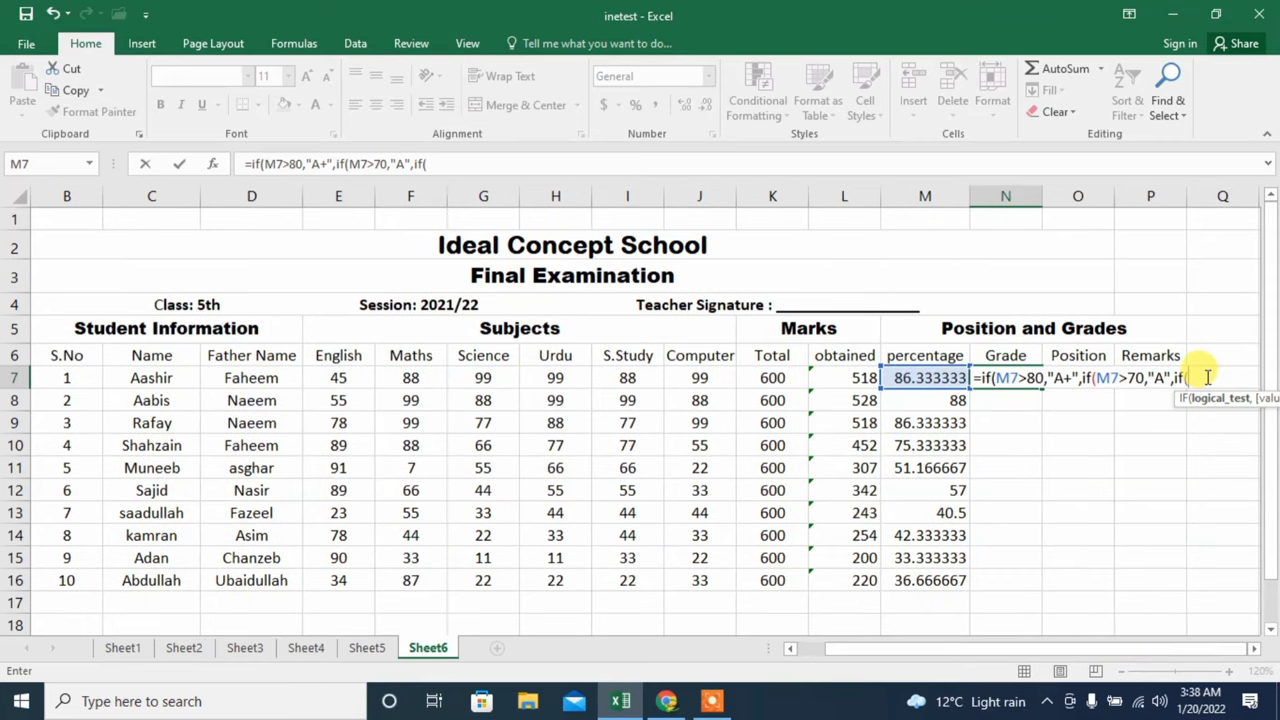
pyautogui.click(924, 380)
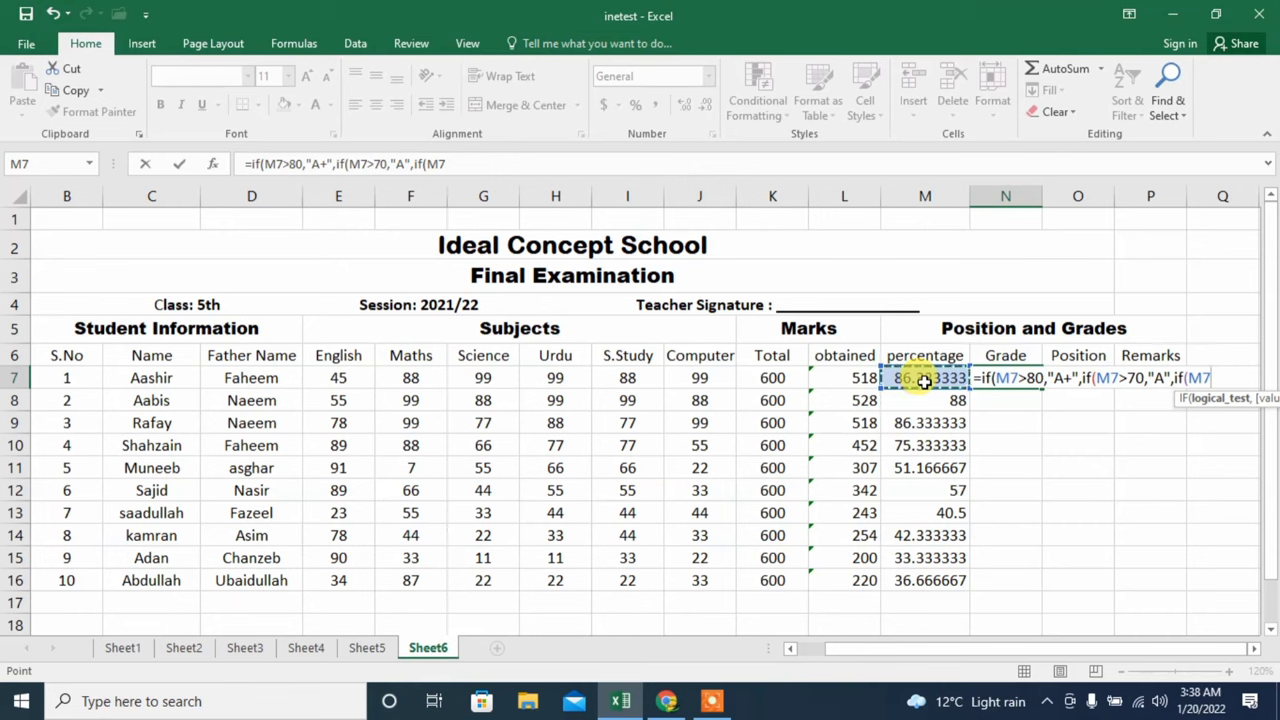
pyautogui.write('>')
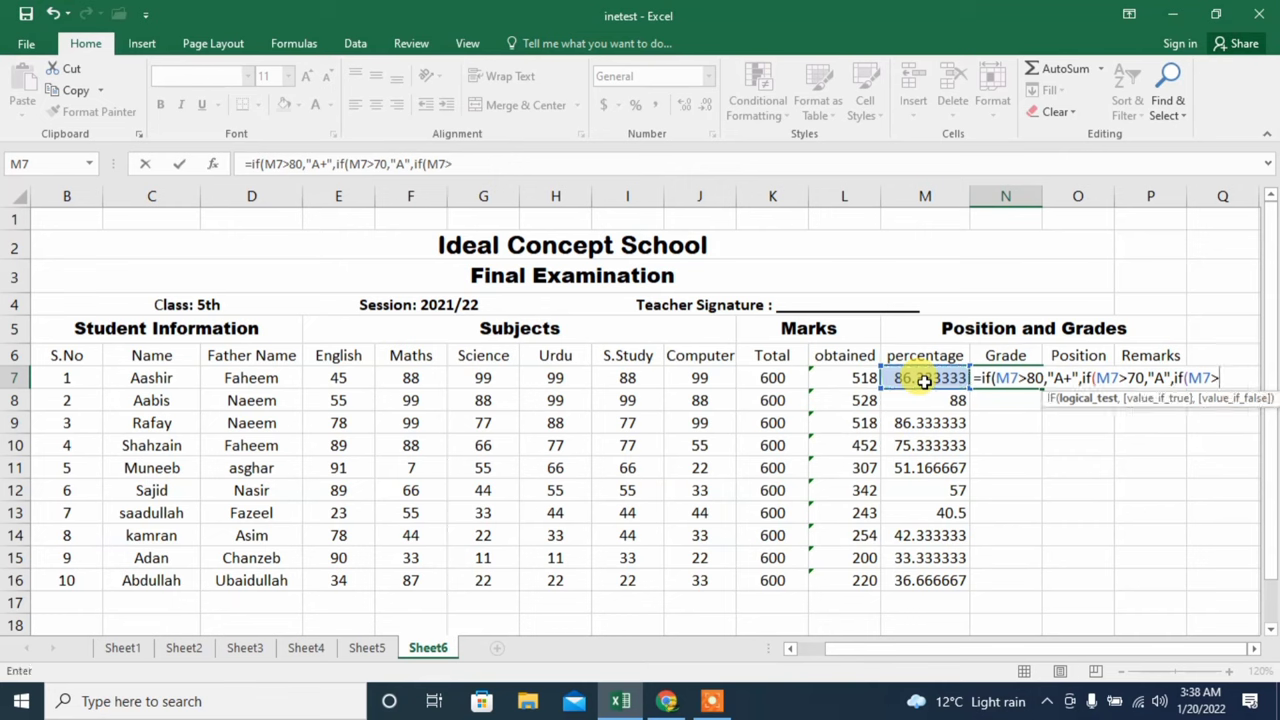
pyautogui.write('60')
pyautogui.write(',')
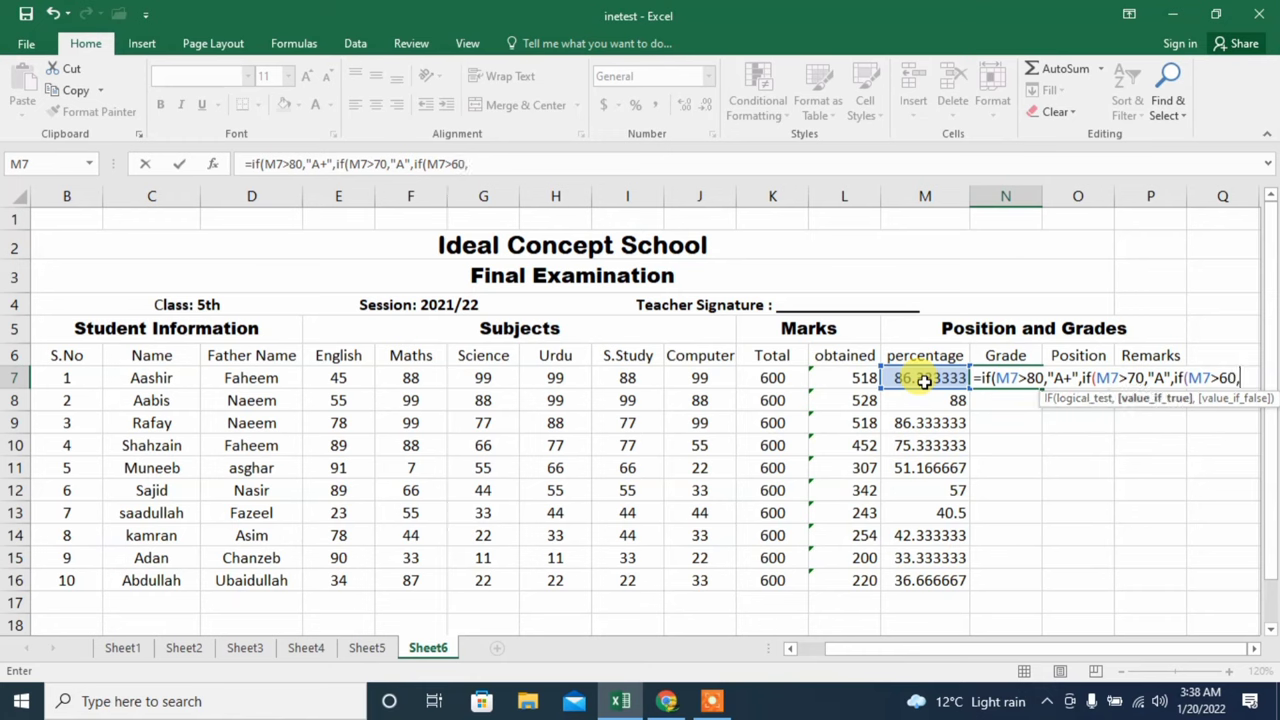
pyautogui.write('"')
pyautogui.write('B"')
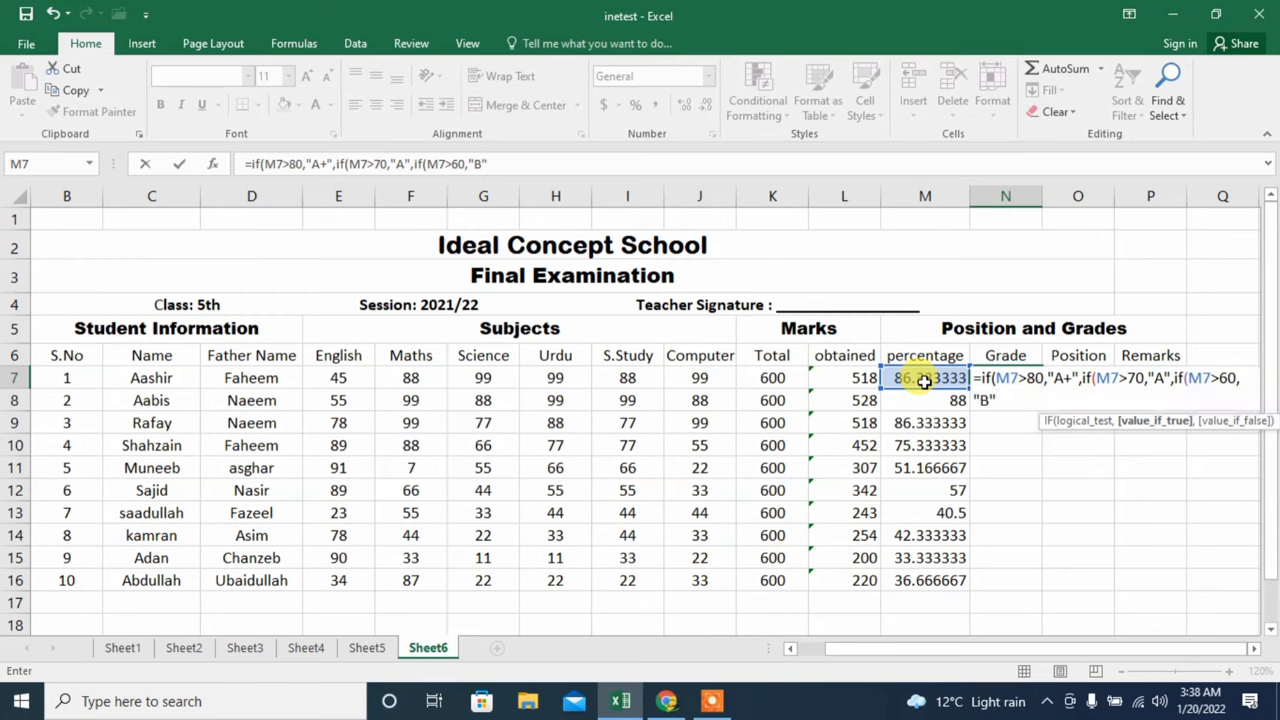
pyautogui.write(',')
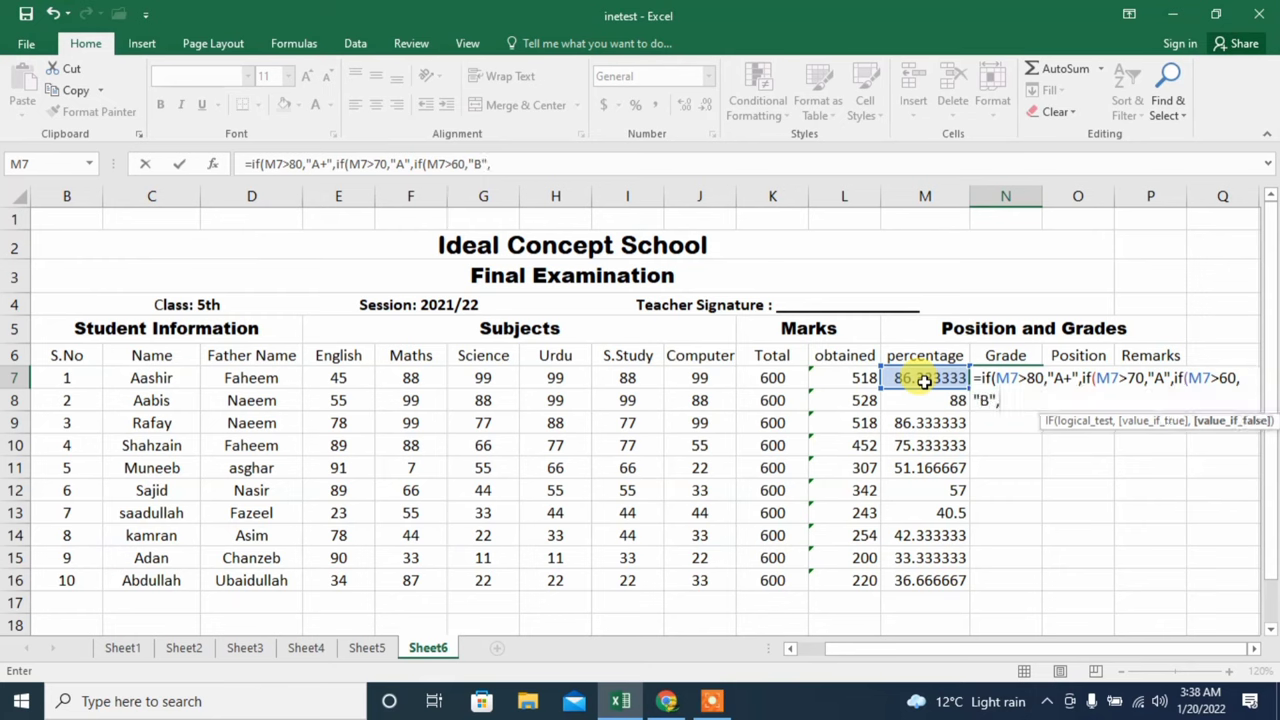
pyautogui.click(924, 379)
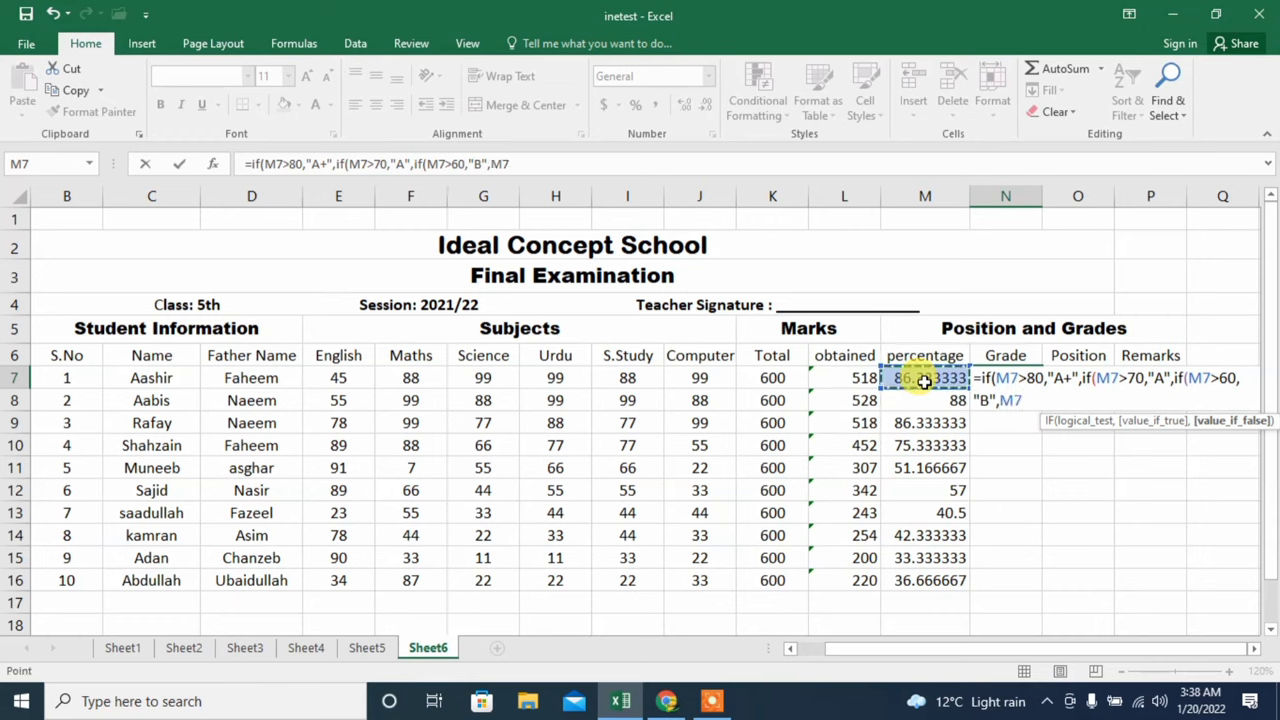
pyautogui.write('>')
pyautogui.write('5')
pyautogui.write('0,')
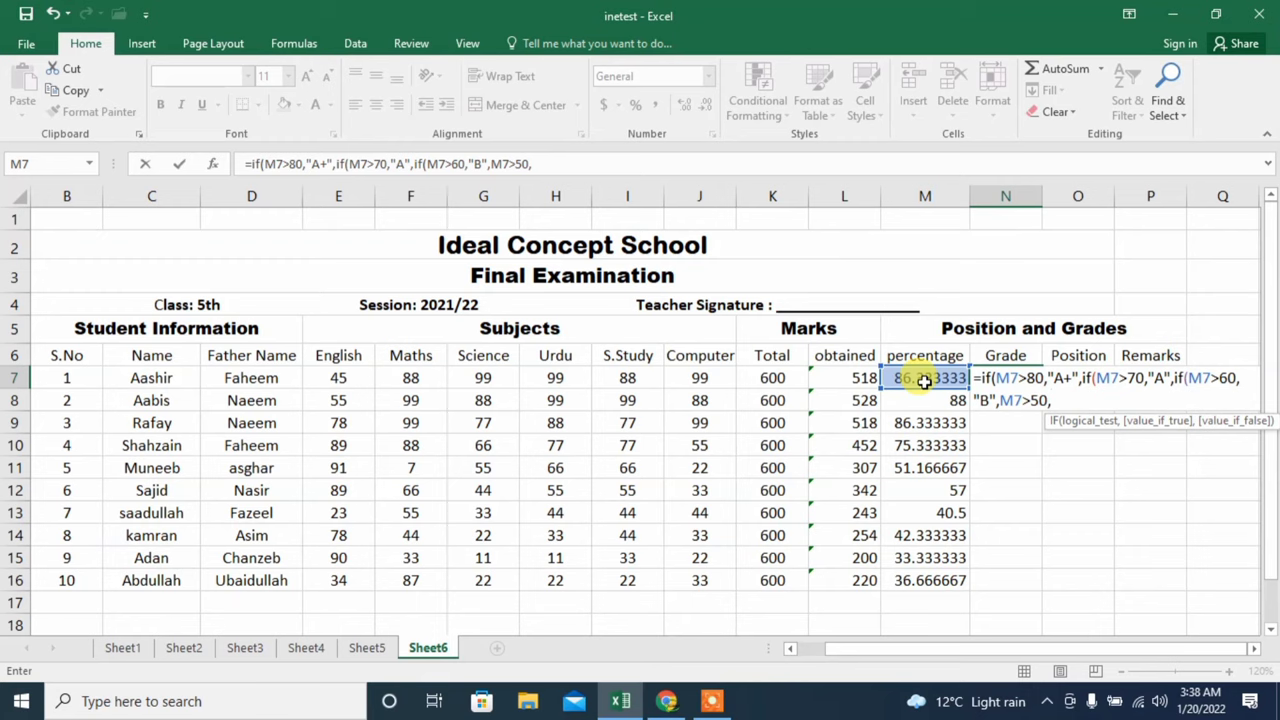
pyautogui.write('C')
pyautogui.press('BackSpace')
pyautogui.write('"')
pyautogui.write('C')
pyautogui.write('"')
pyautogui.write(',')
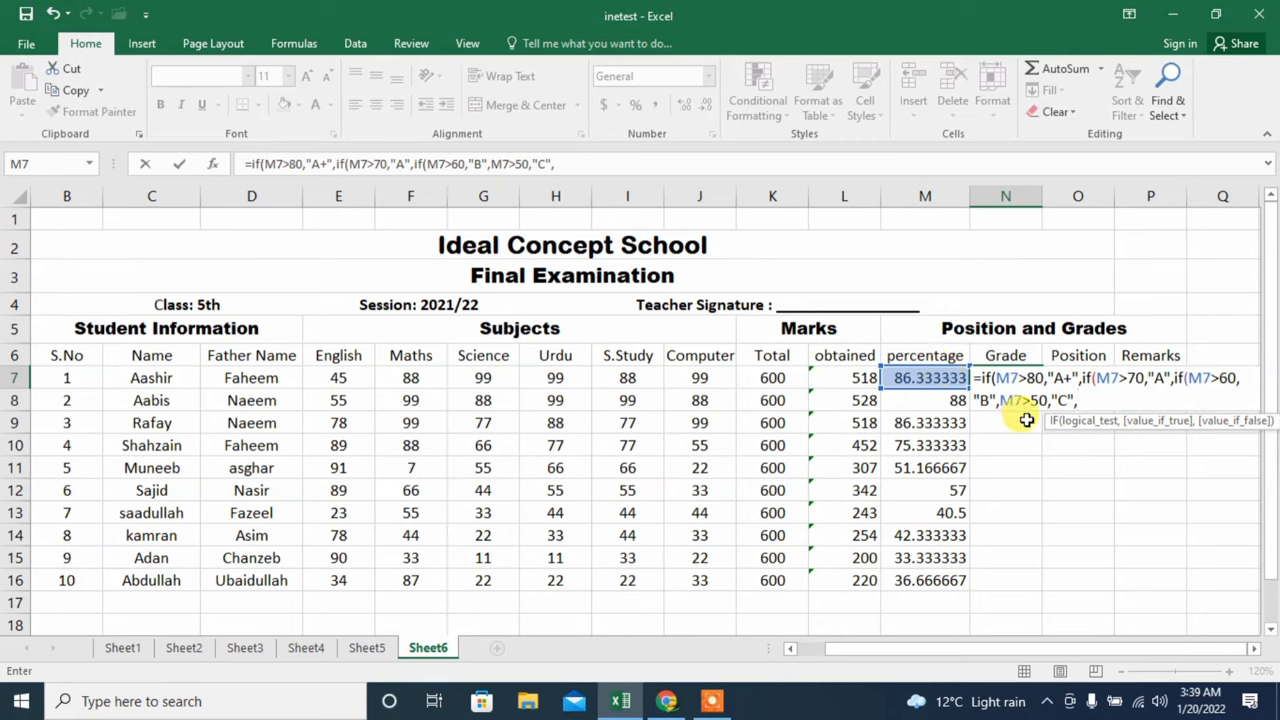
pyautogui.click(1001, 402)
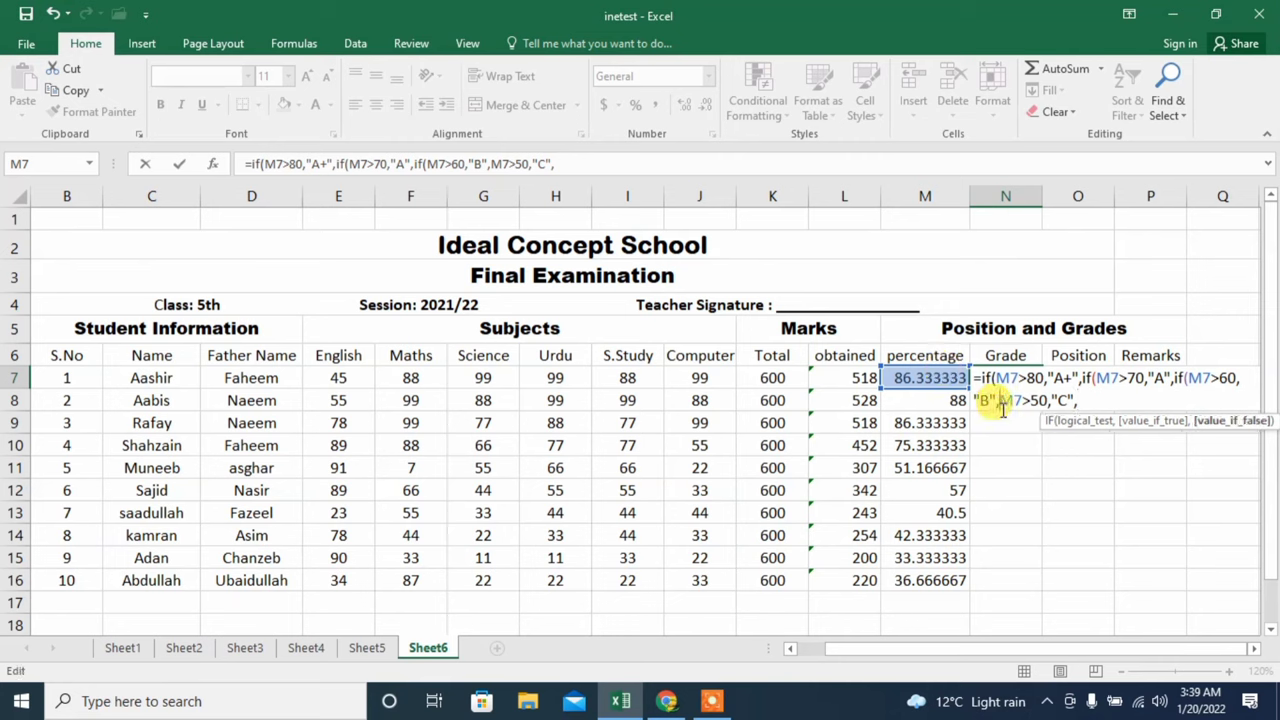
# Finish N7's formula with an M7< test giving "D" and closing brackets, triggering Excel's warning.
pyautogui.write('if')
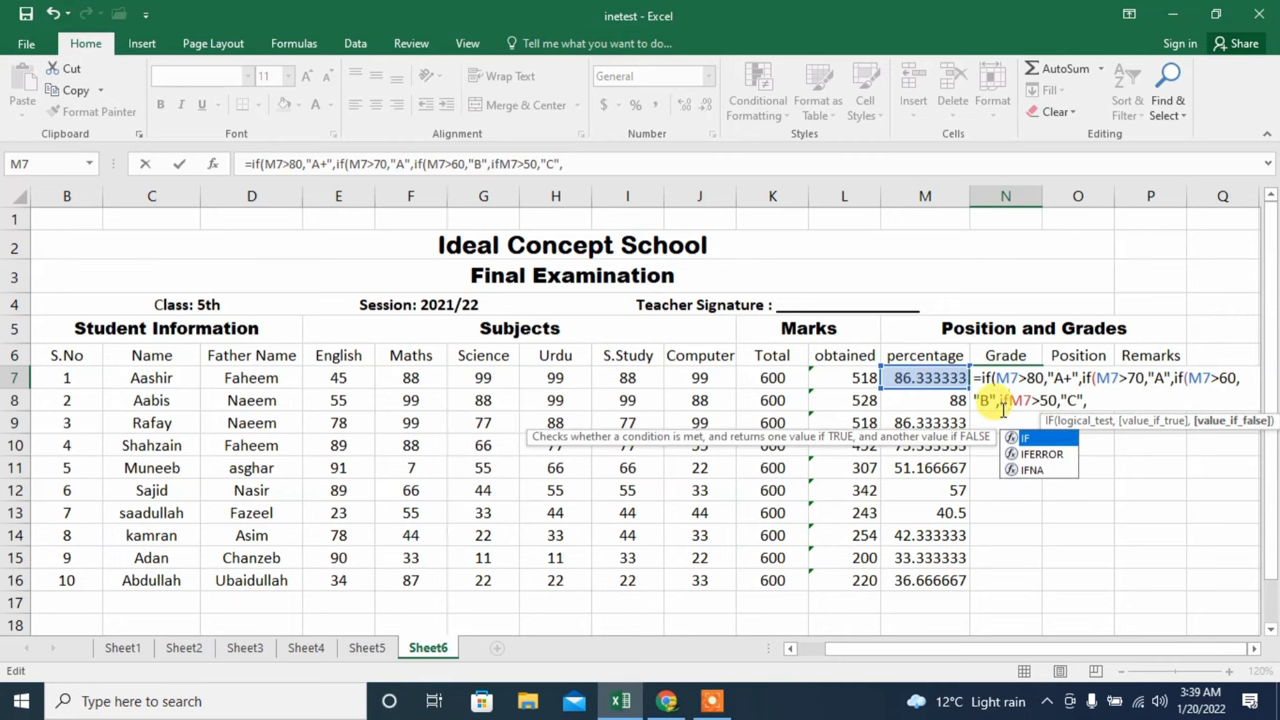
pyautogui.write('(')
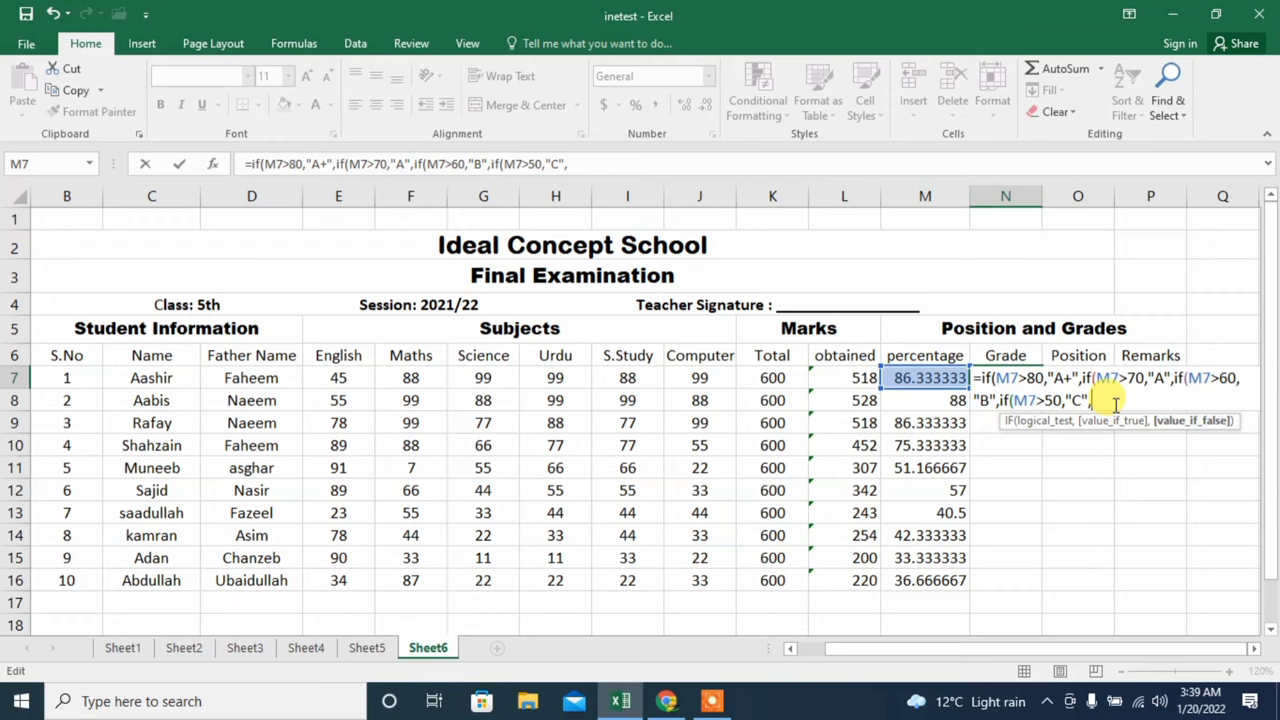
pyautogui.write('i')
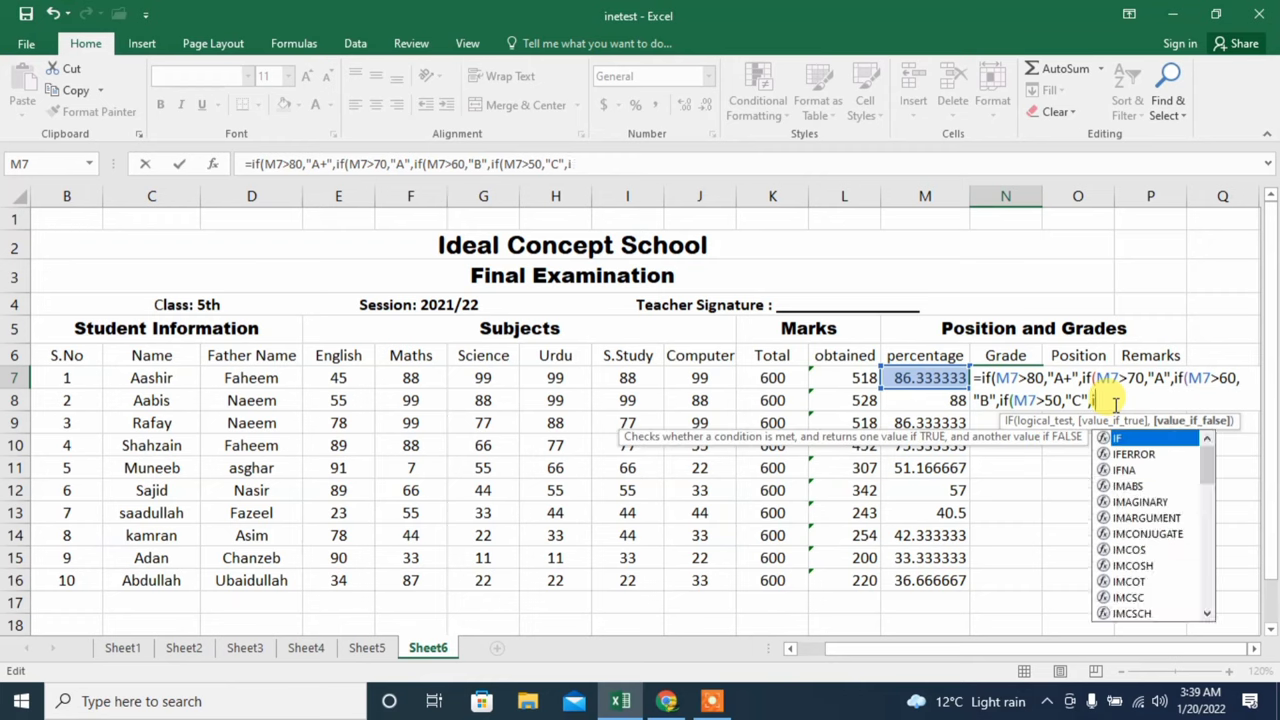
pyautogui.write('f')
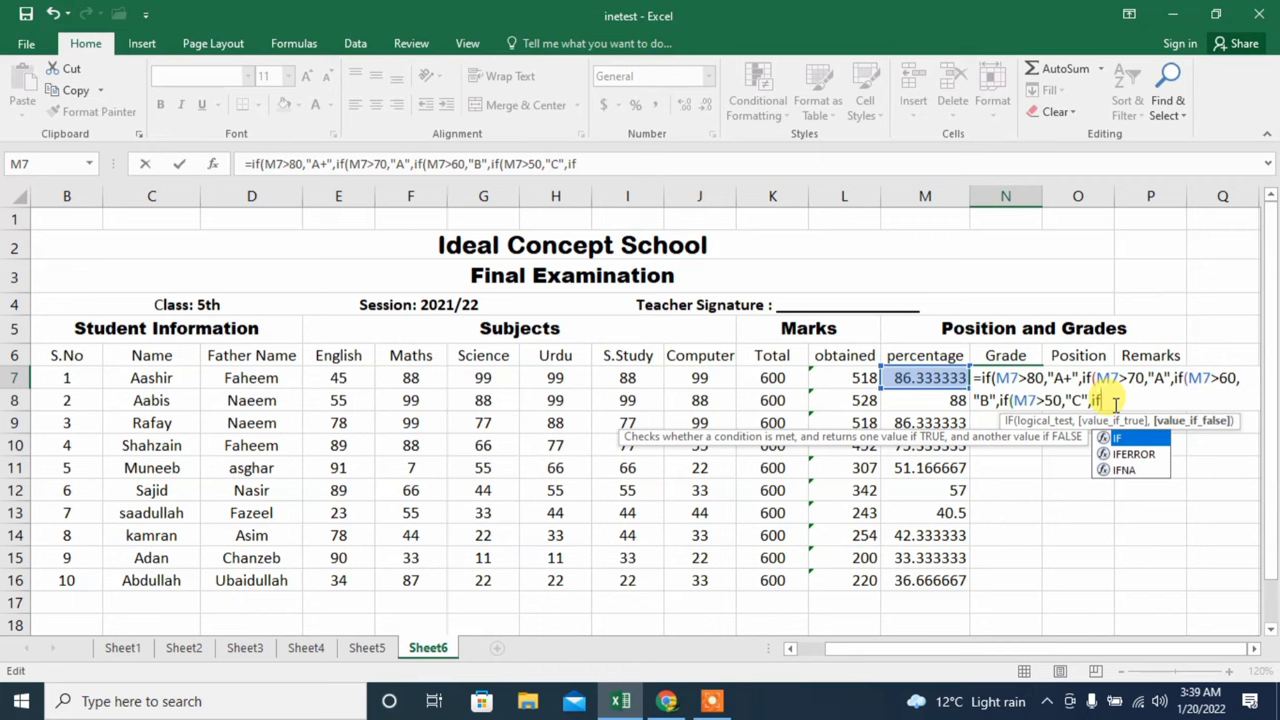
pyautogui.write('(')
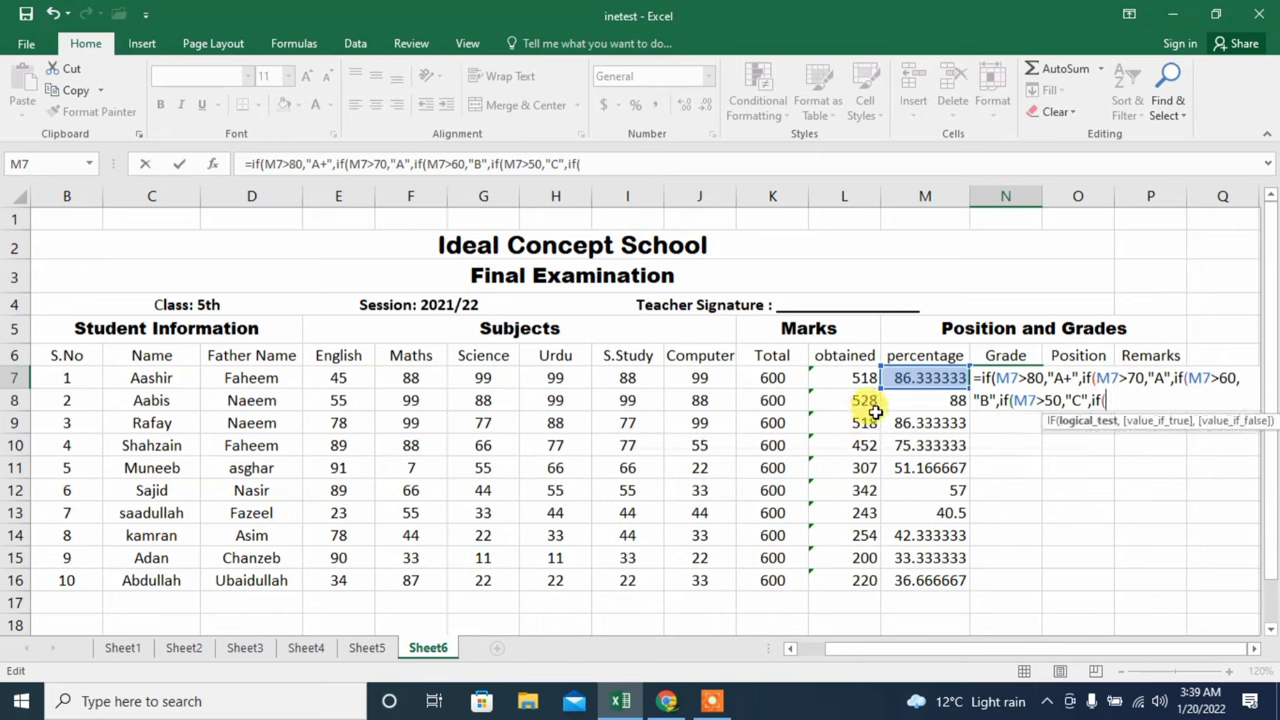
pyautogui.click(900, 380)
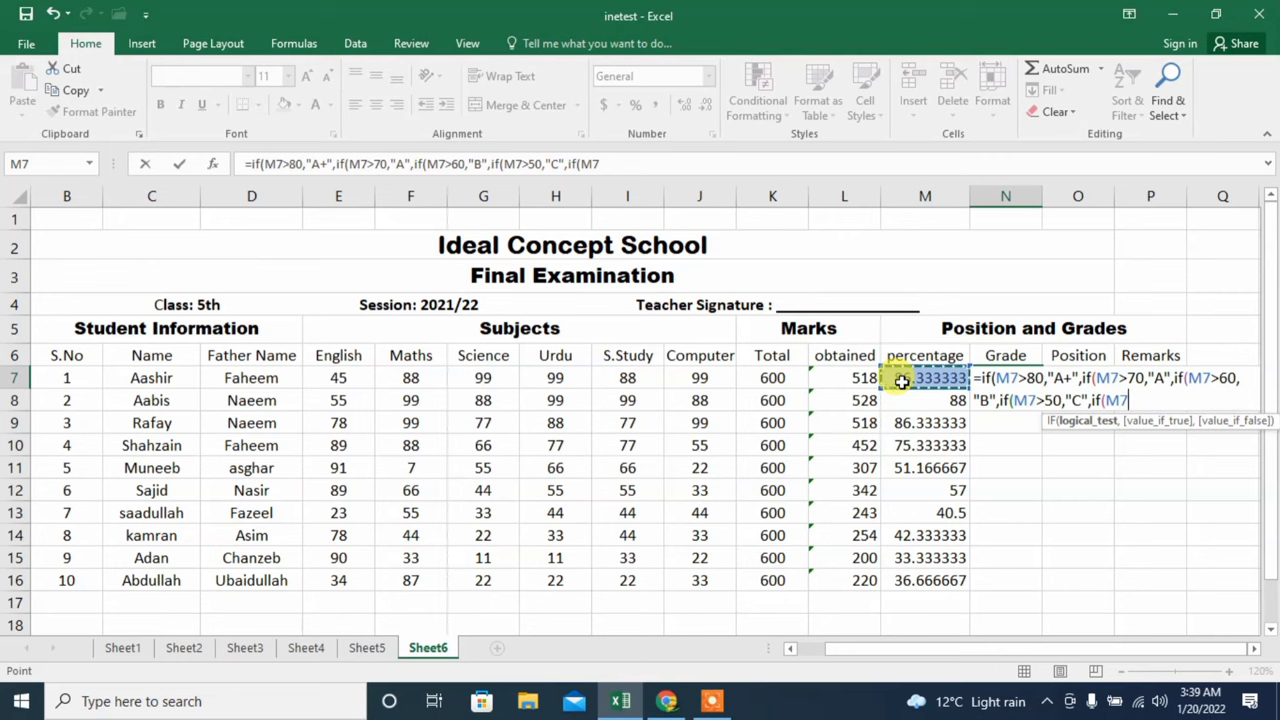
pyautogui.write('<')
pyautogui.write('d')
pyautogui.press('BackSpace')
pyautogui.write(',')
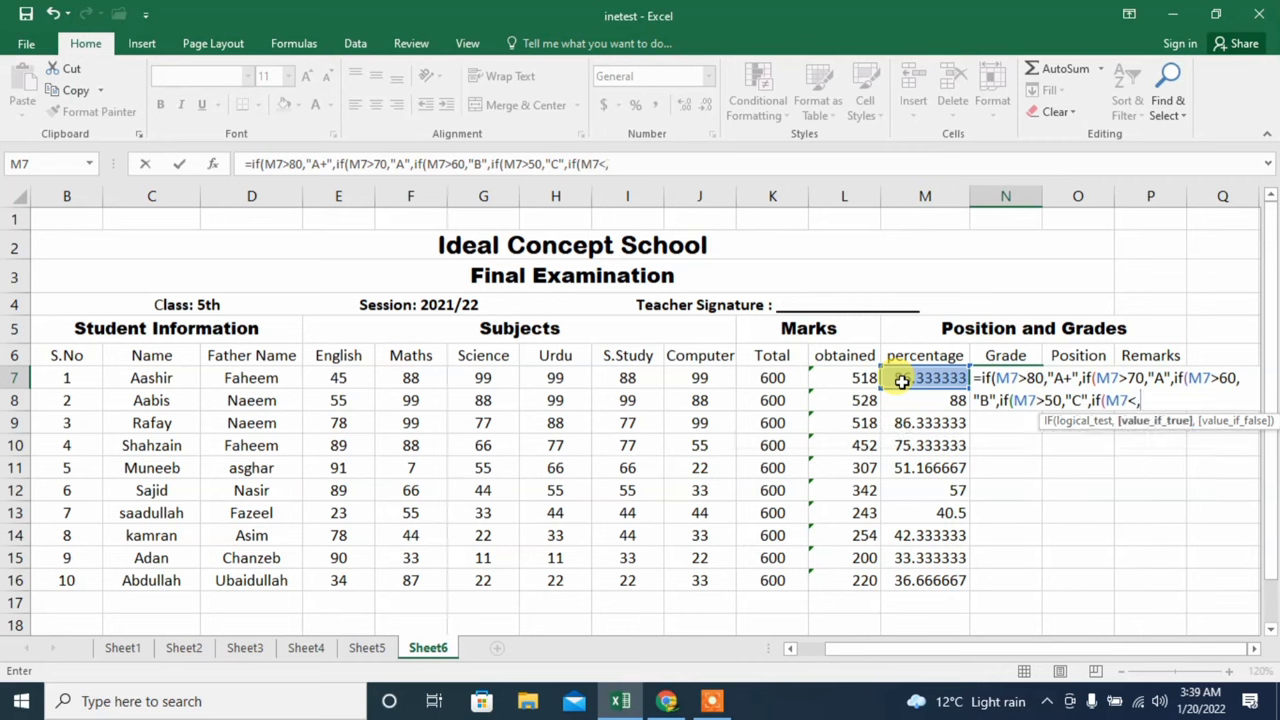
pyautogui.write('"D')
pyautogui.write('"')
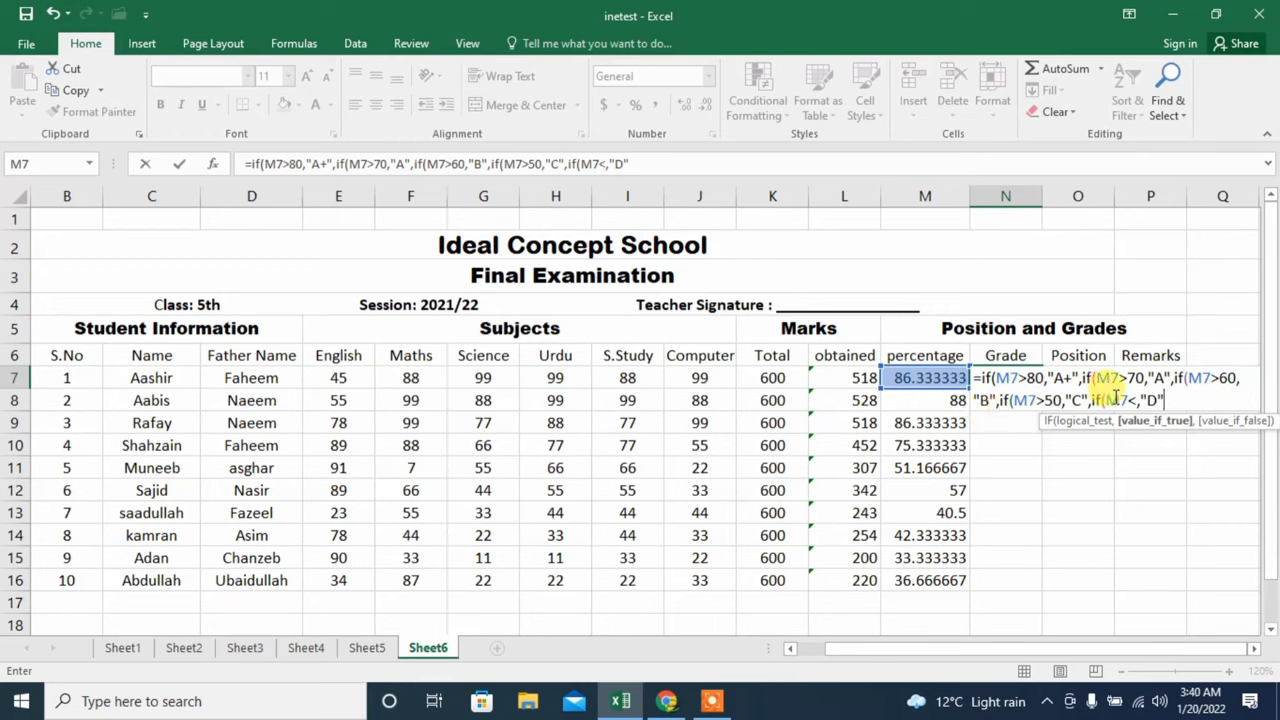
pyautogui.write(')')
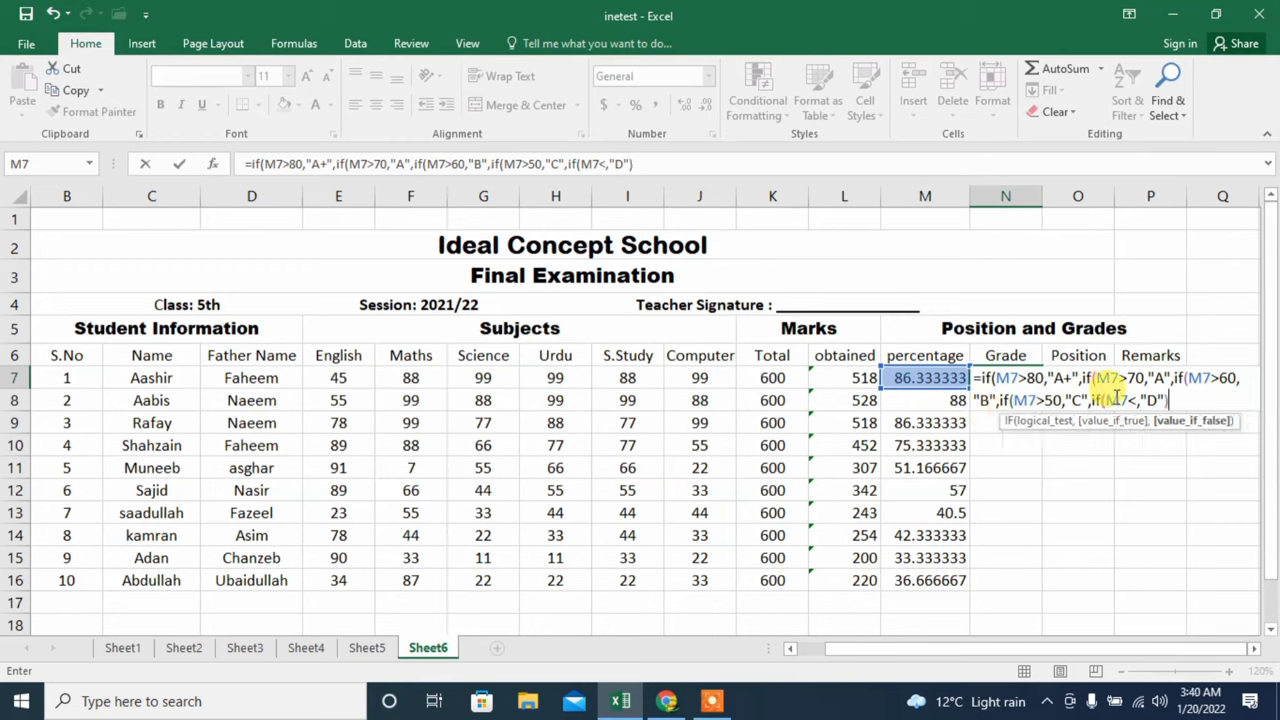
pyautogui.write('))))')
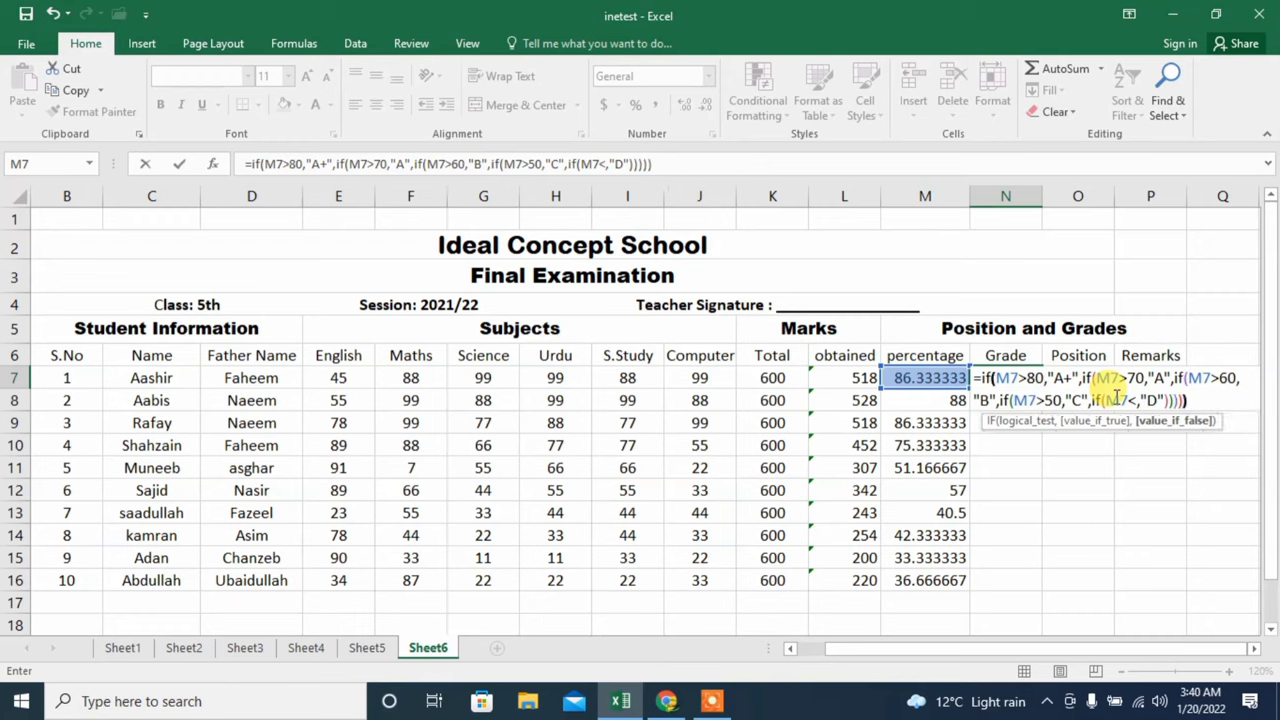
pyautogui.write(')')
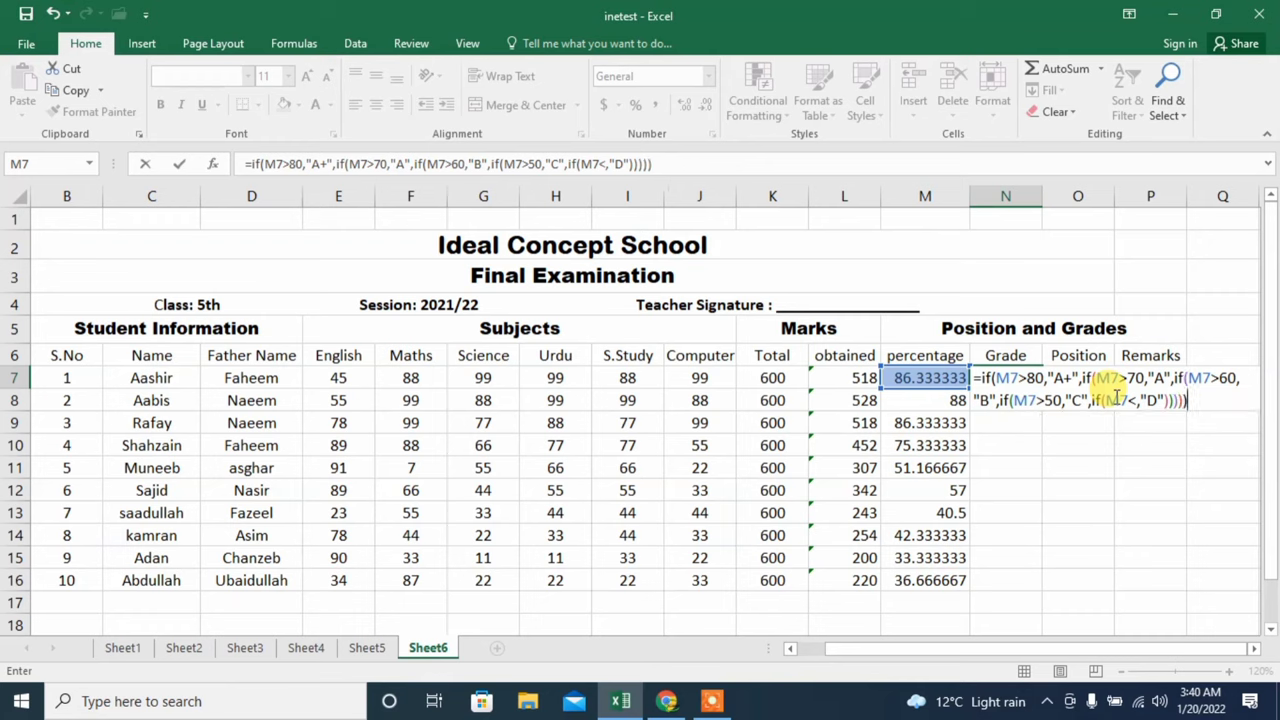
pyautogui.press('Return')
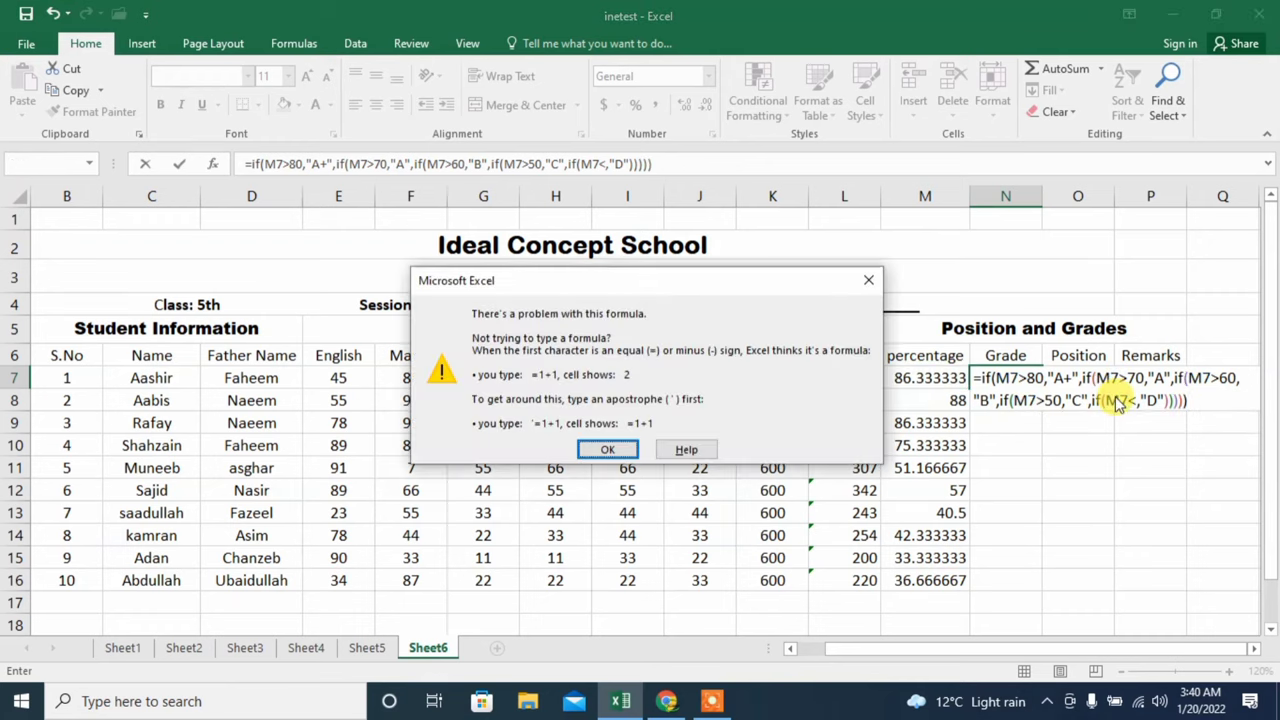
# Dismiss the warning and complete the test as M7<50 so N7 shows A+.
pyautogui.click(619, 452)
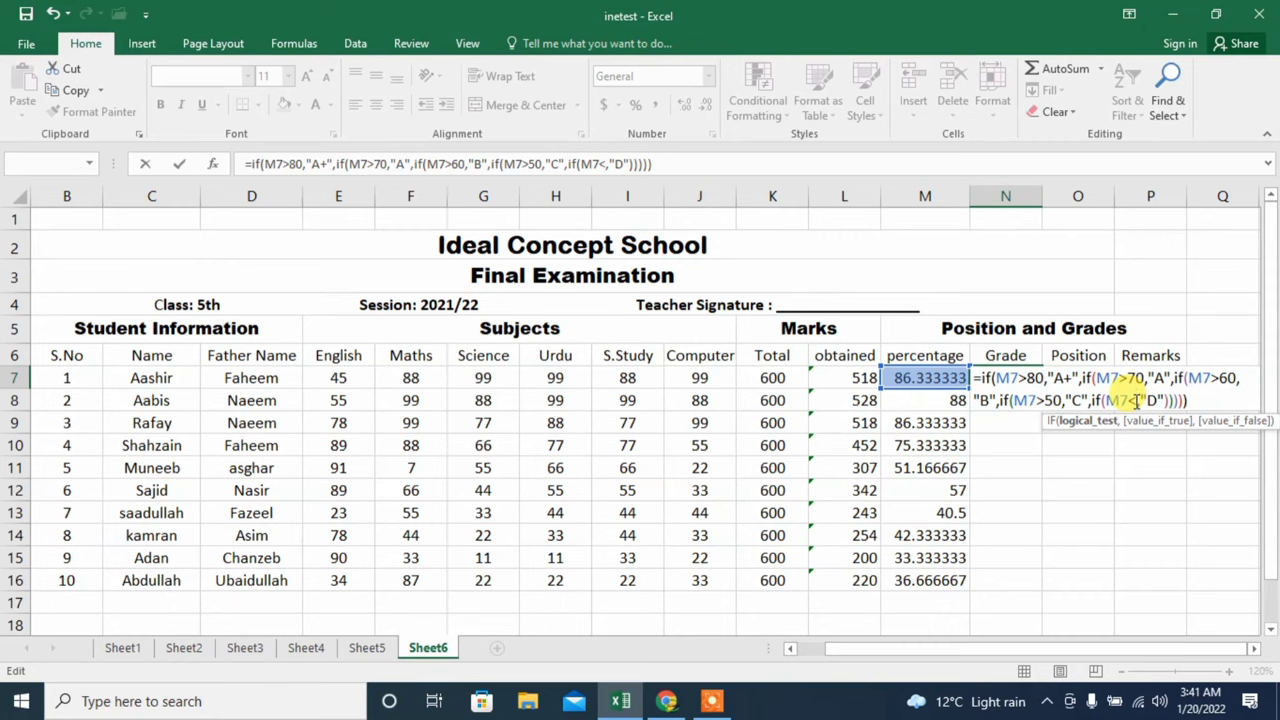
pyautogui.write('50')
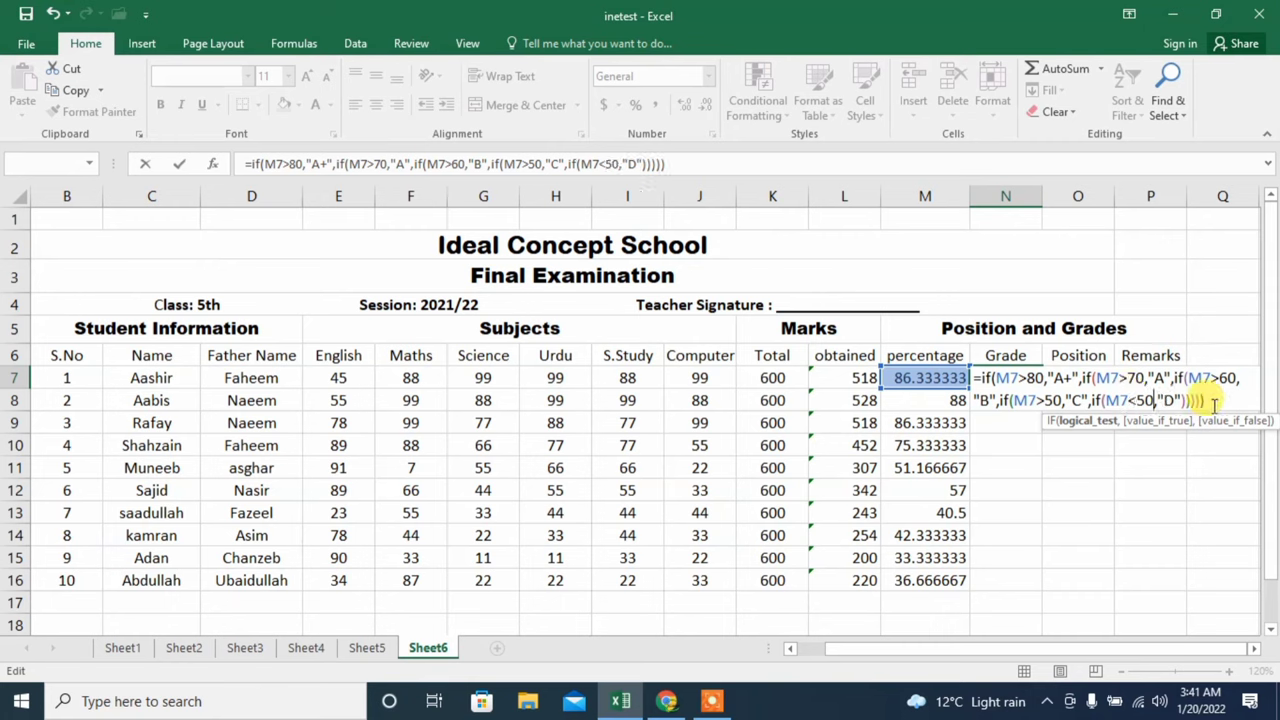
pyautogui.click(1213, 400)
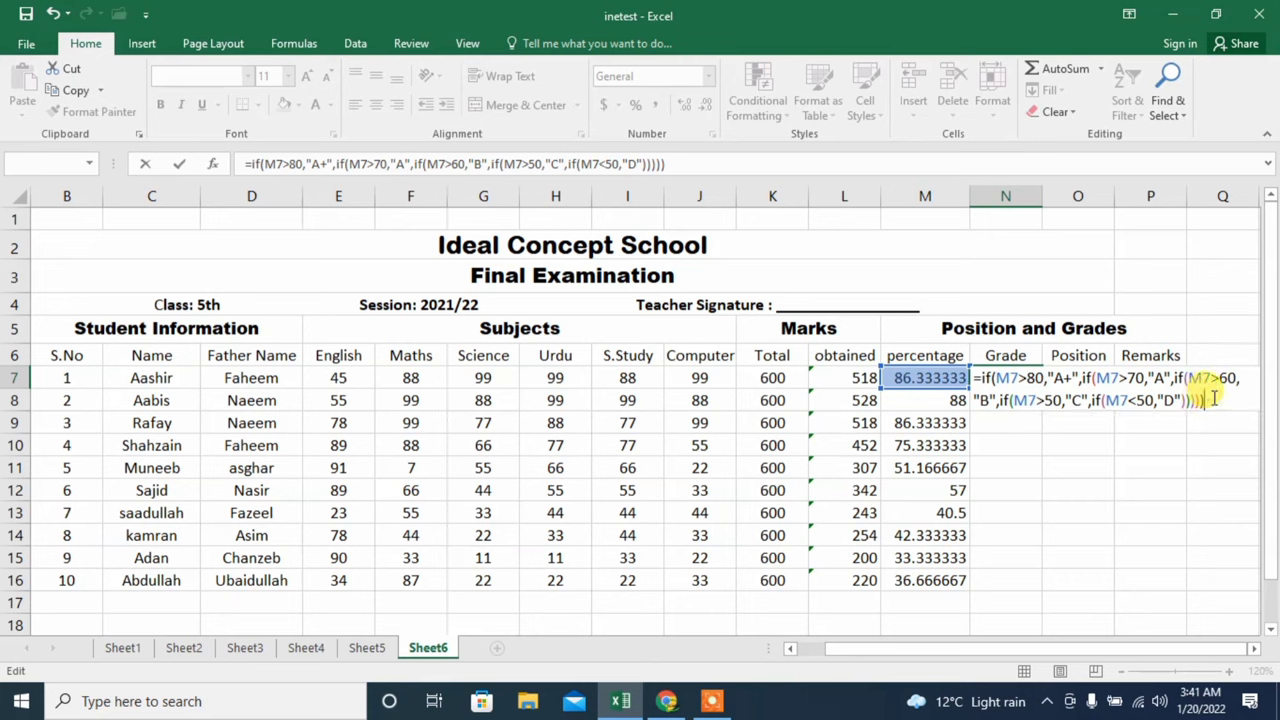
pyautogui.press('Return')
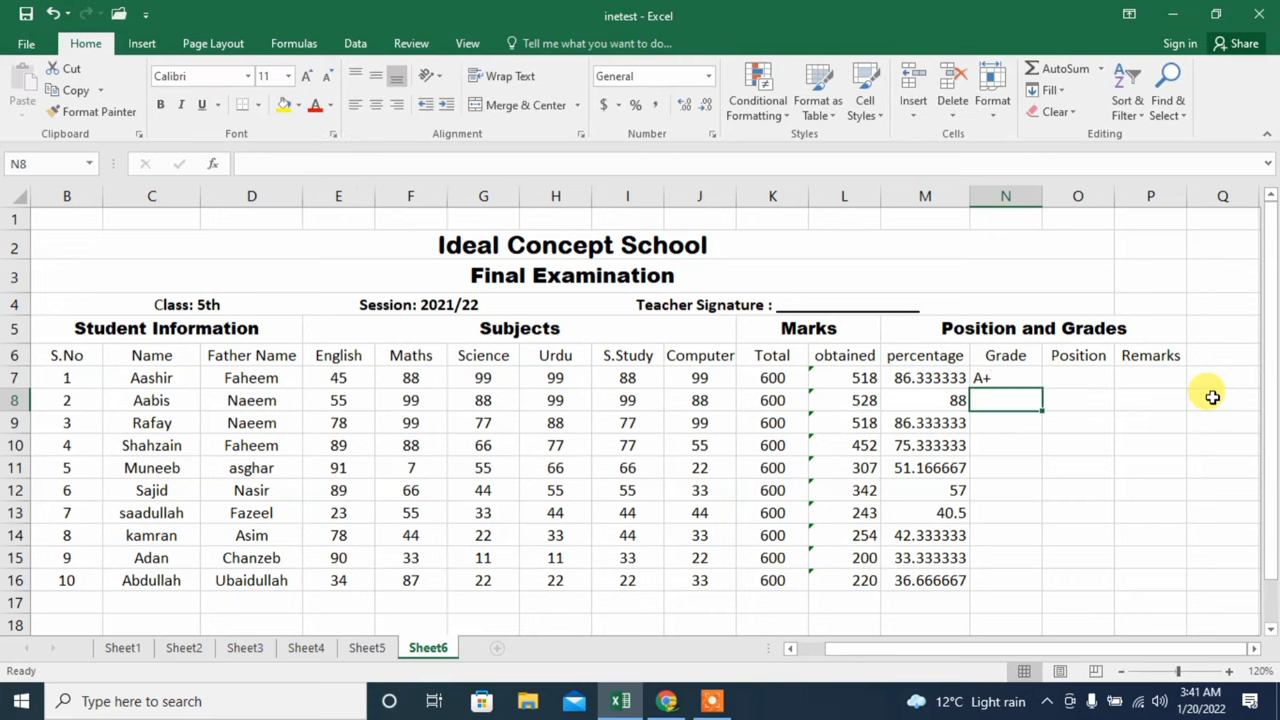
# Copy N7's grade formula down to N16, grading every student from A+ to D.
pyautogui.click(1005, 380)
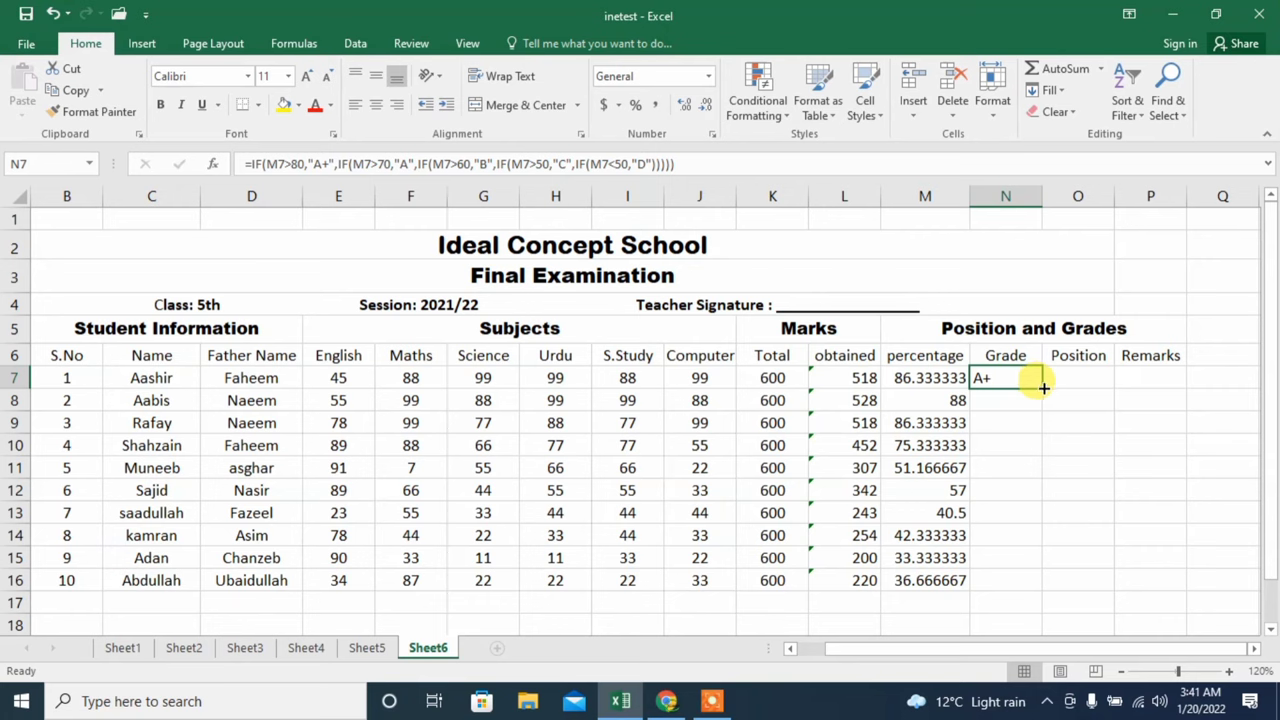
pyautogui.moveTo(1043, 388); pyautogui.dragTo(1040, 592)
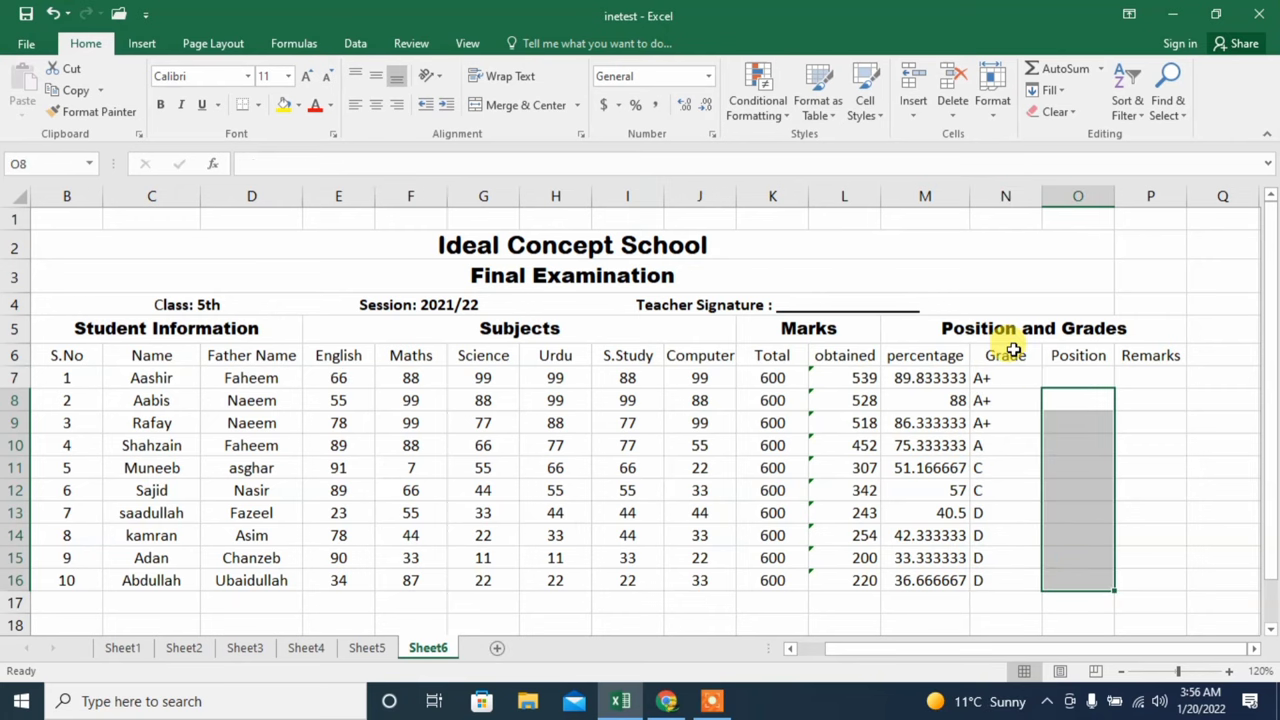
pyautogui.click(1068, 377)
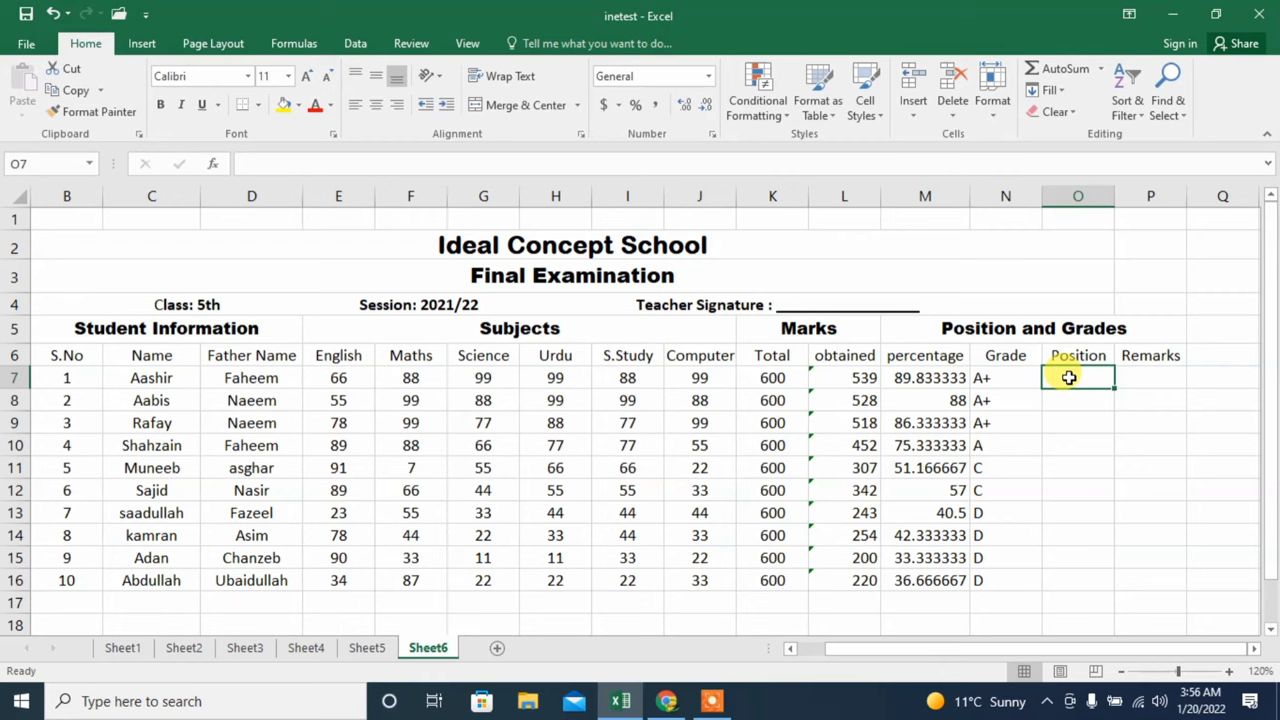
# Start a RANK formula in O7 ranking L7 against the range L7:L16.
pyautogui.write('=')
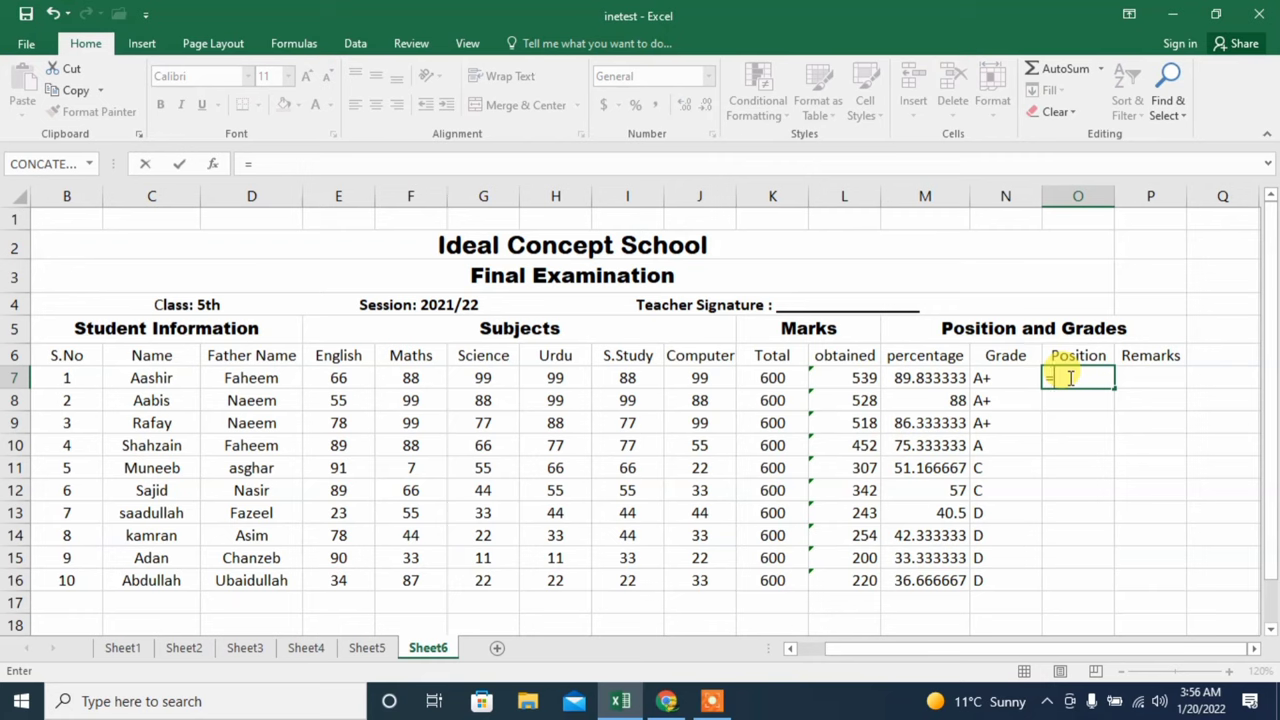
pyautogui.write('rank')
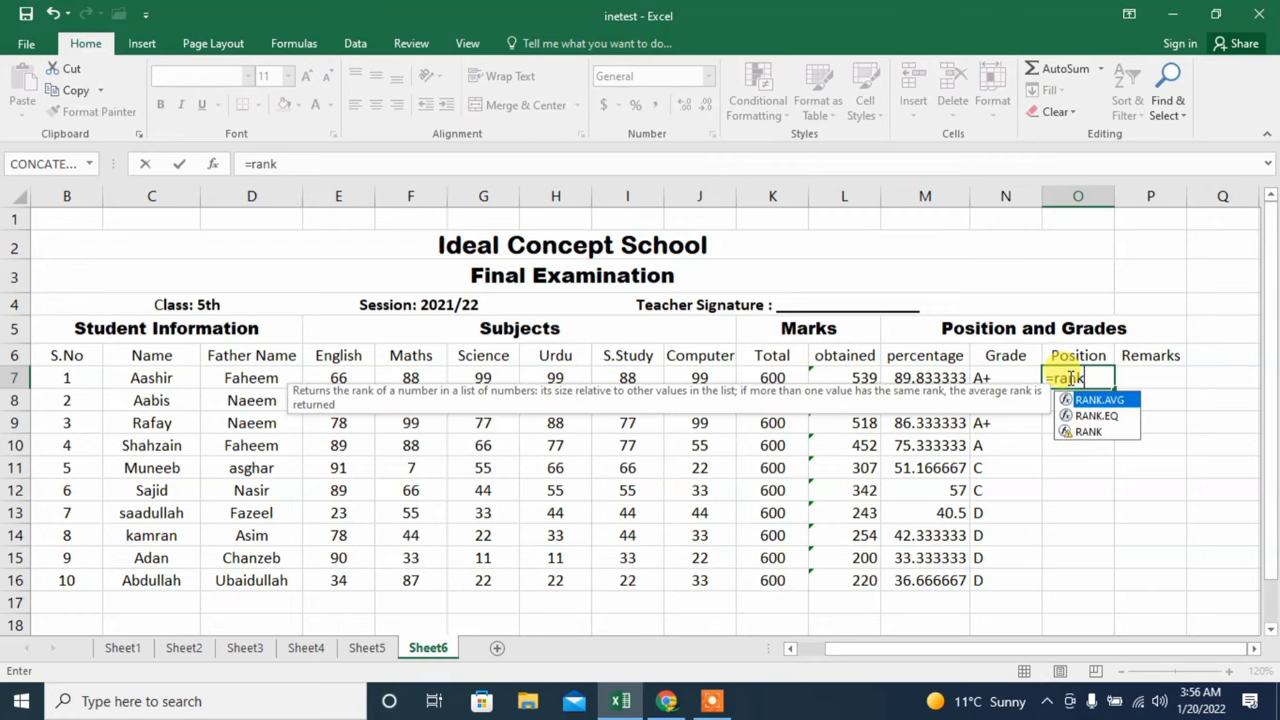
pyautogui.write(')')
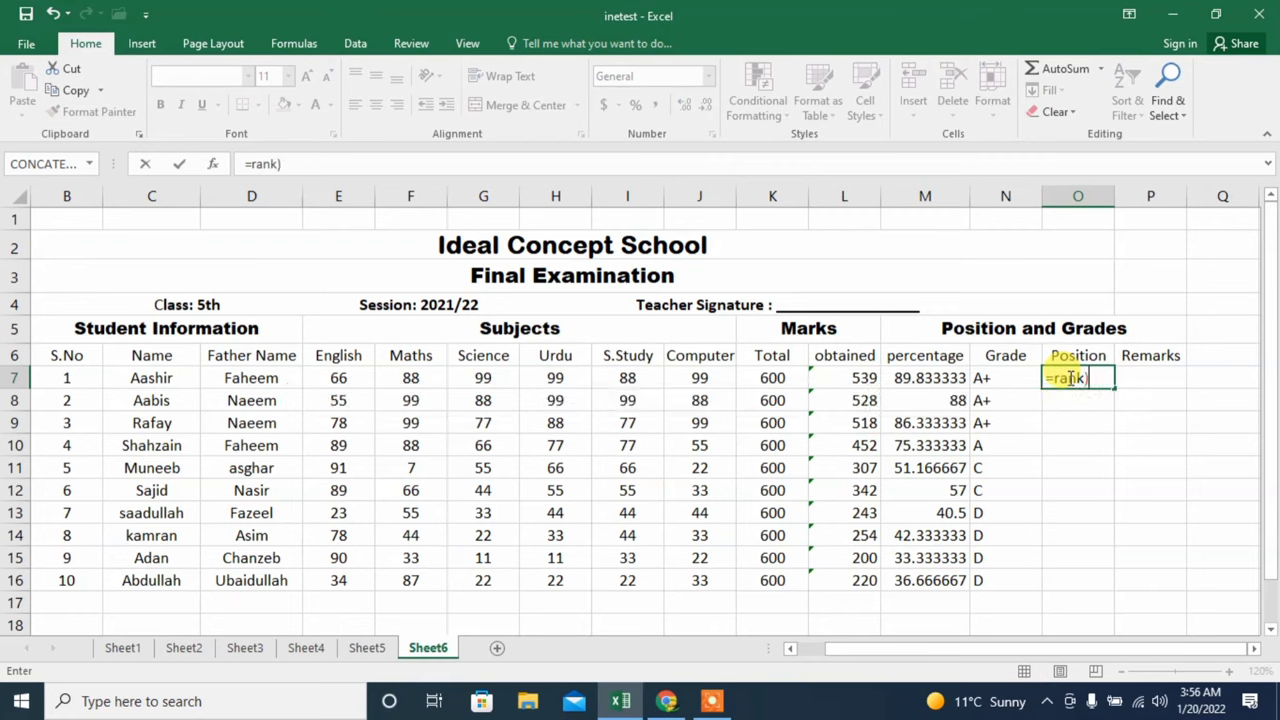
pyautogui.press('BackSpace')
pyautogui.write('(')
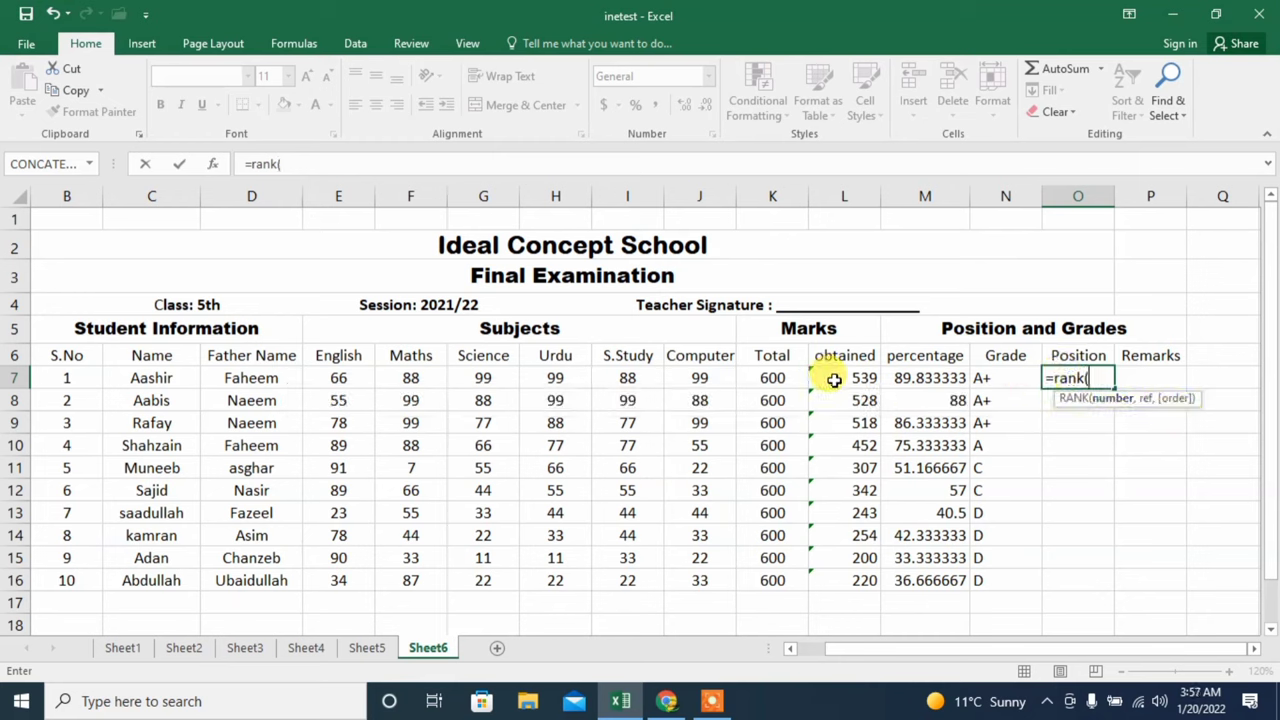
pyautogui.click(834, 379)
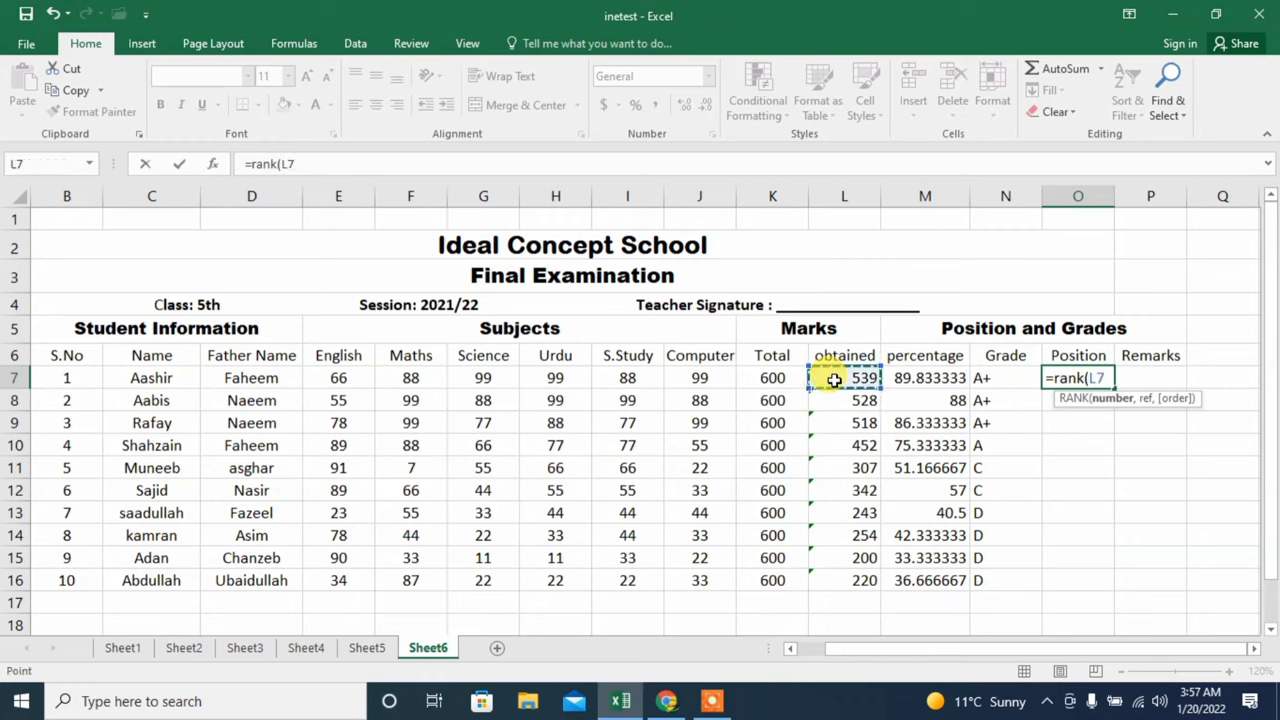
pyautogui.write(',')
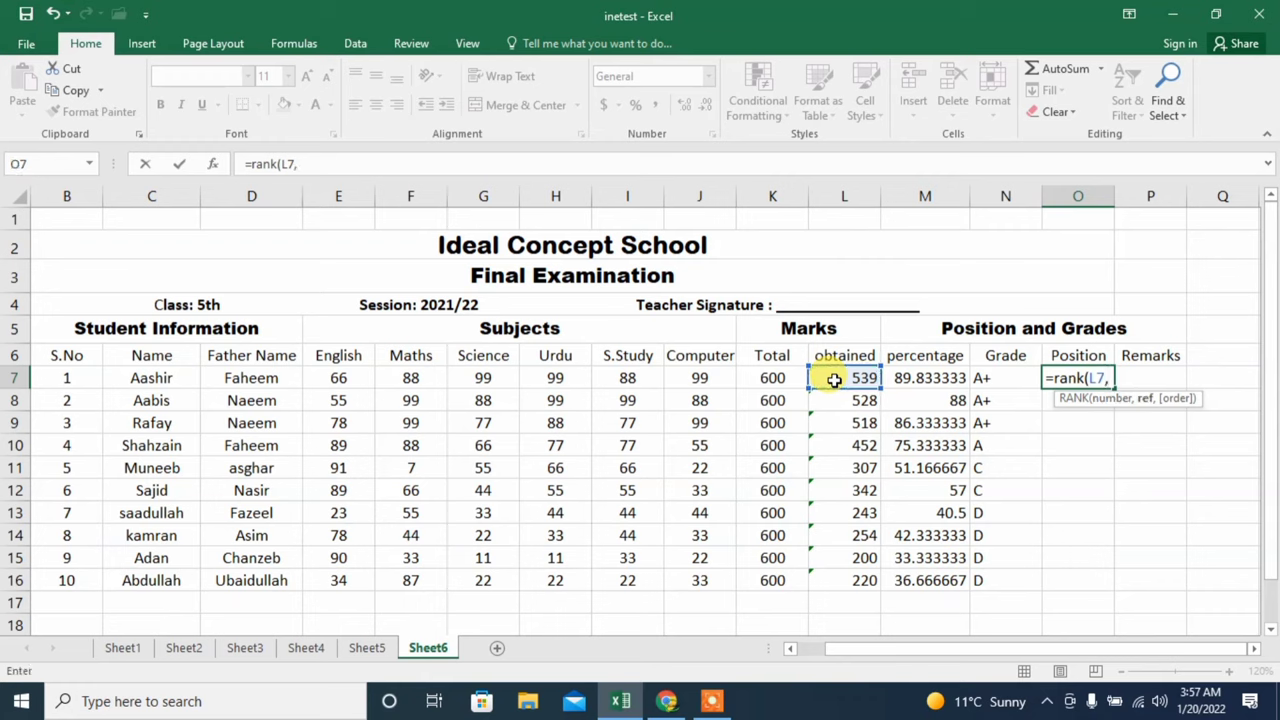
pyautogui.click(834, 379)
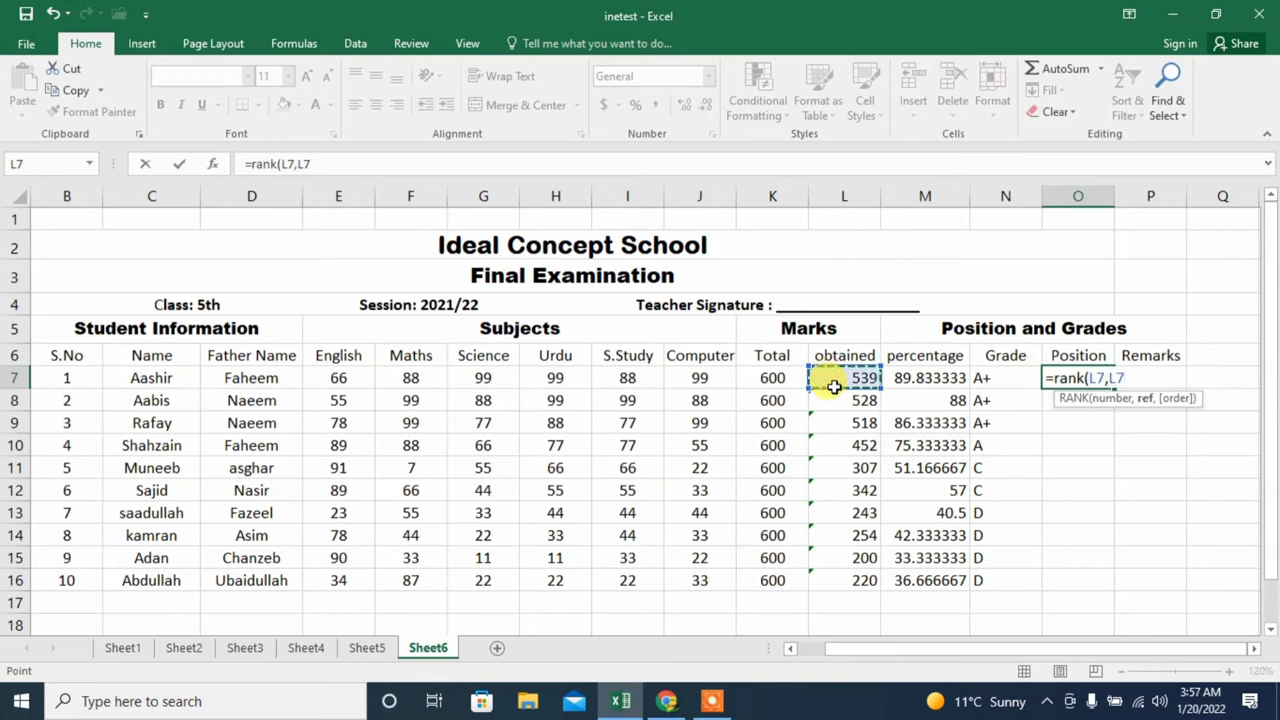
pyautogui.moveTo(834, 386); pyautogui.dragTo(849, 577)
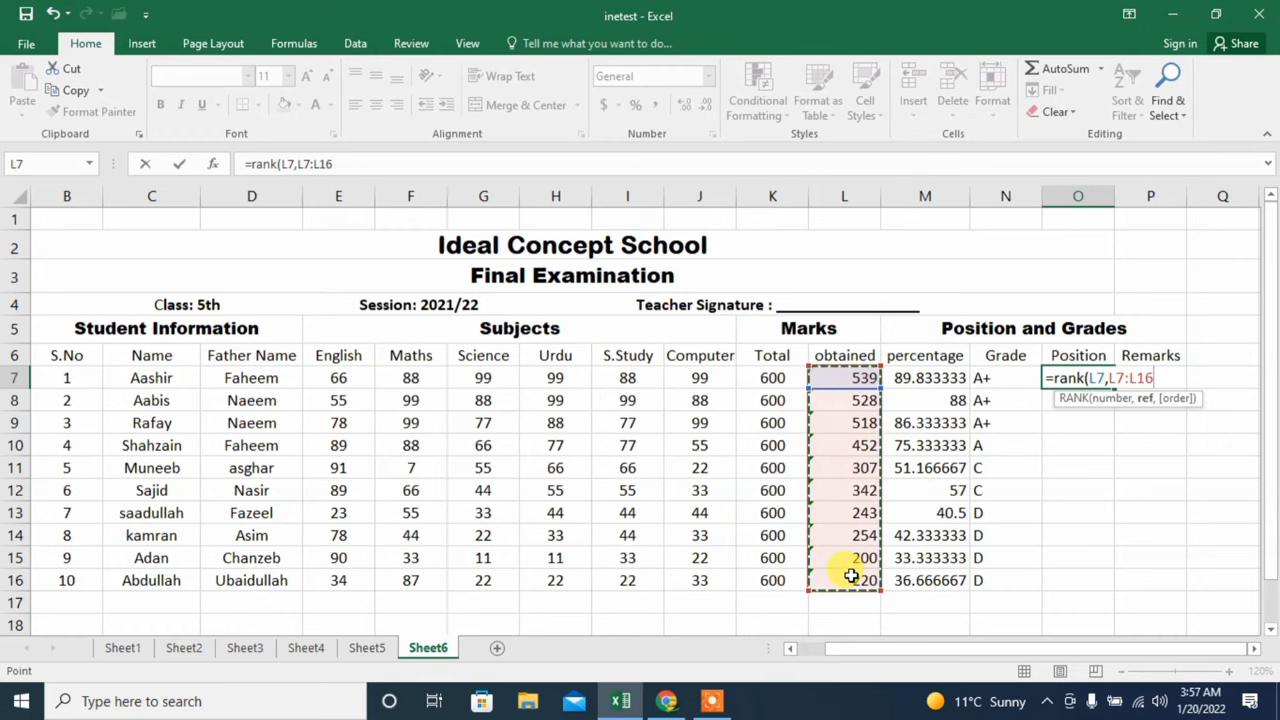
# Make the range absolute so O7 reads =RANK(L7,$L$7:$L$16), giving position 1.
pyautogui.click(1128, 397)
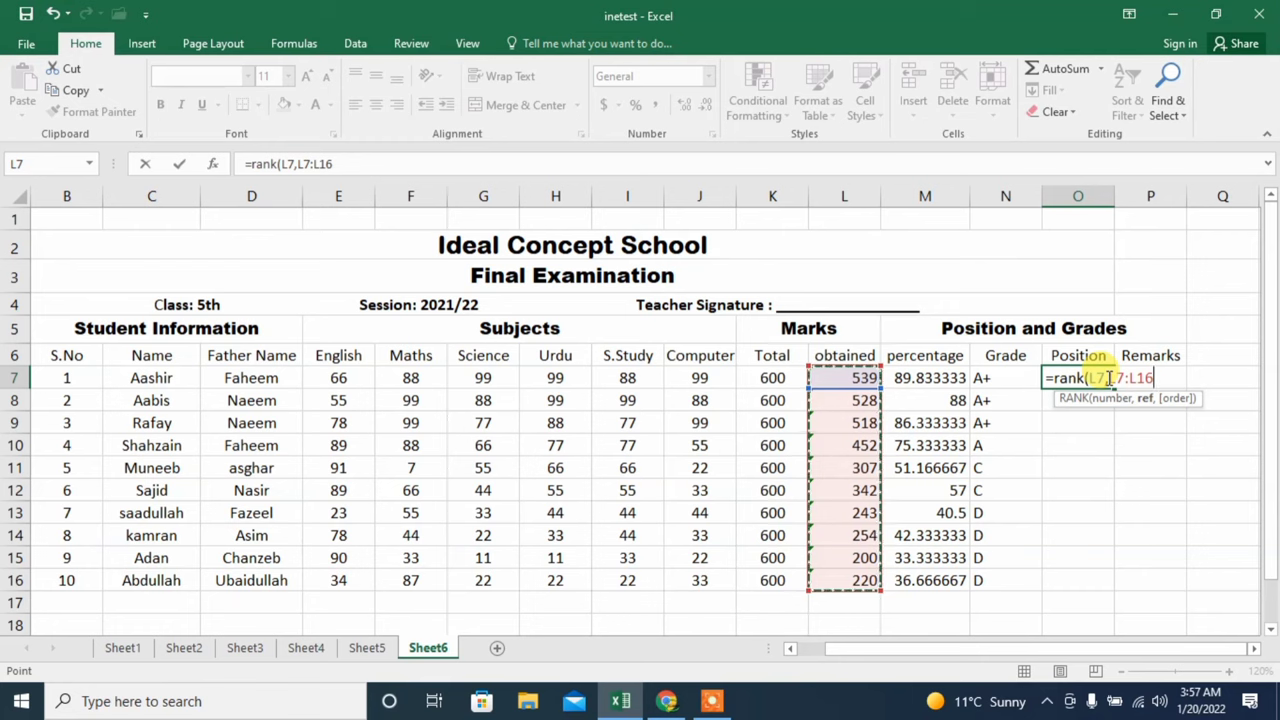
pyautogui.click(1106, 378)
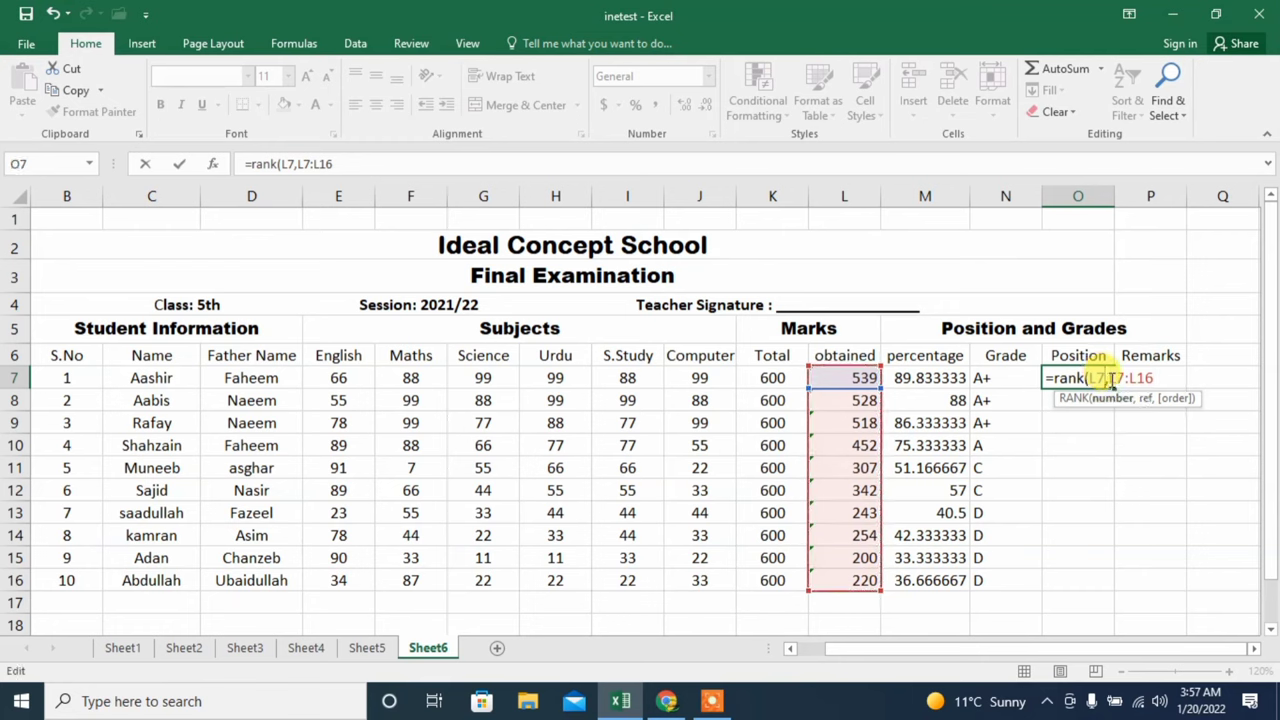
pyautogui.click(1150, 380)
pyautogui.write('$')
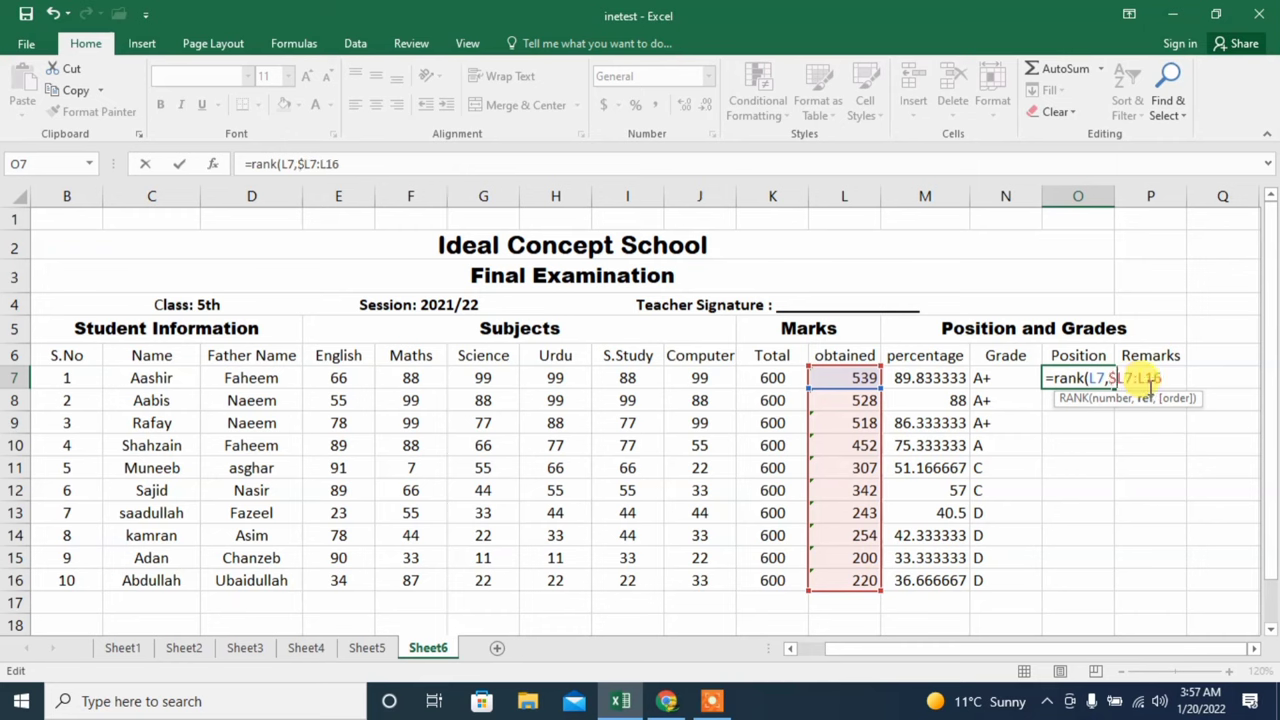
pyautogui.click(1110, 378)
pyautogui.write('$')
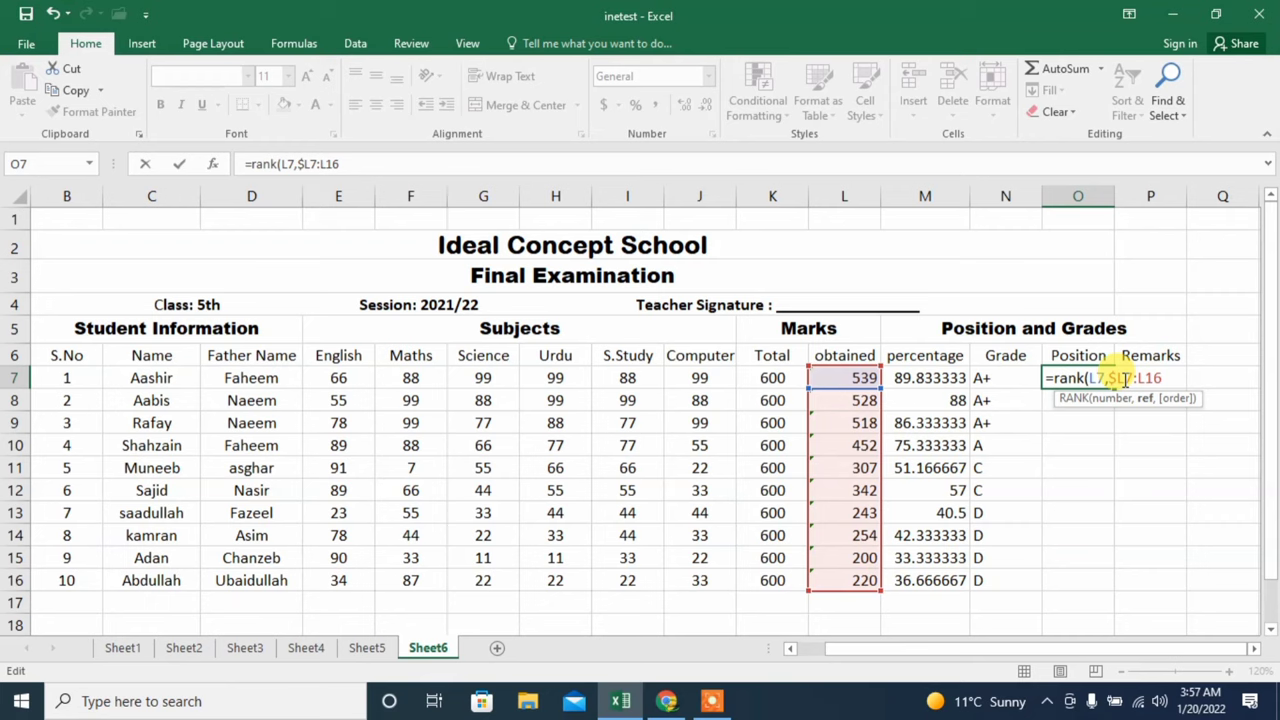
pyautogui.click(1125, 378)
pyautogui.write('$L')
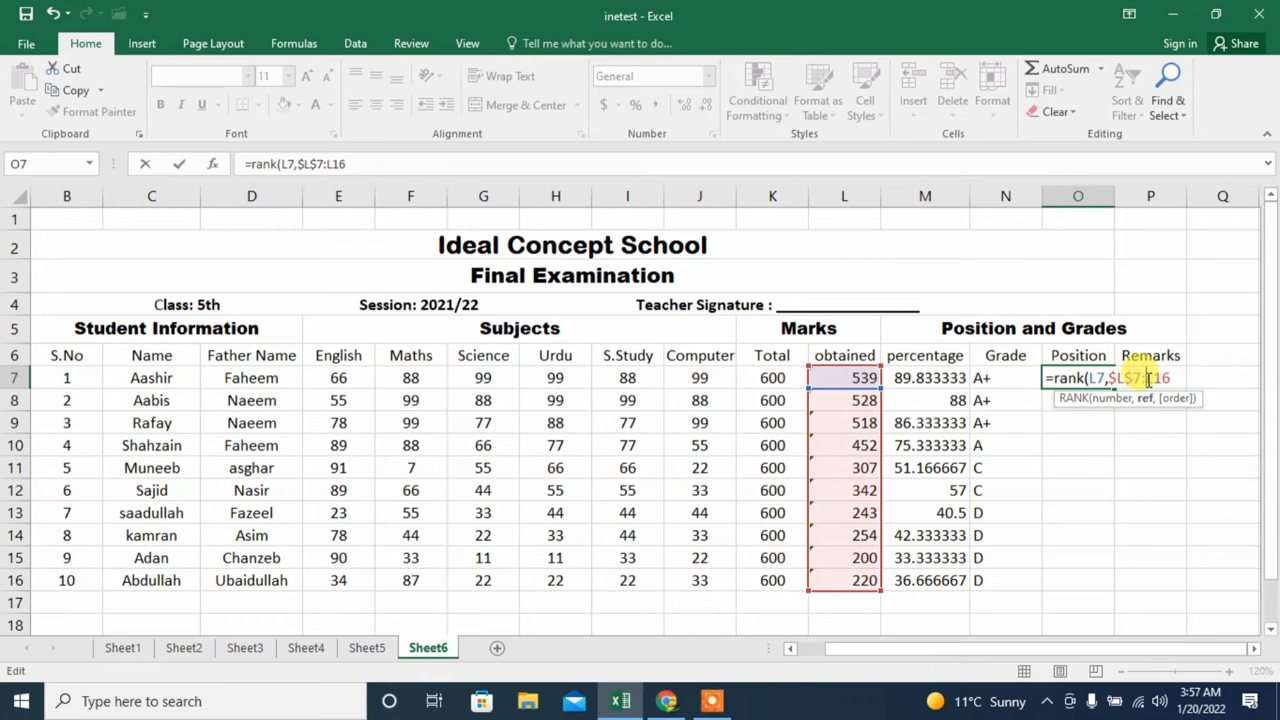
pyautogui.write('$7:')
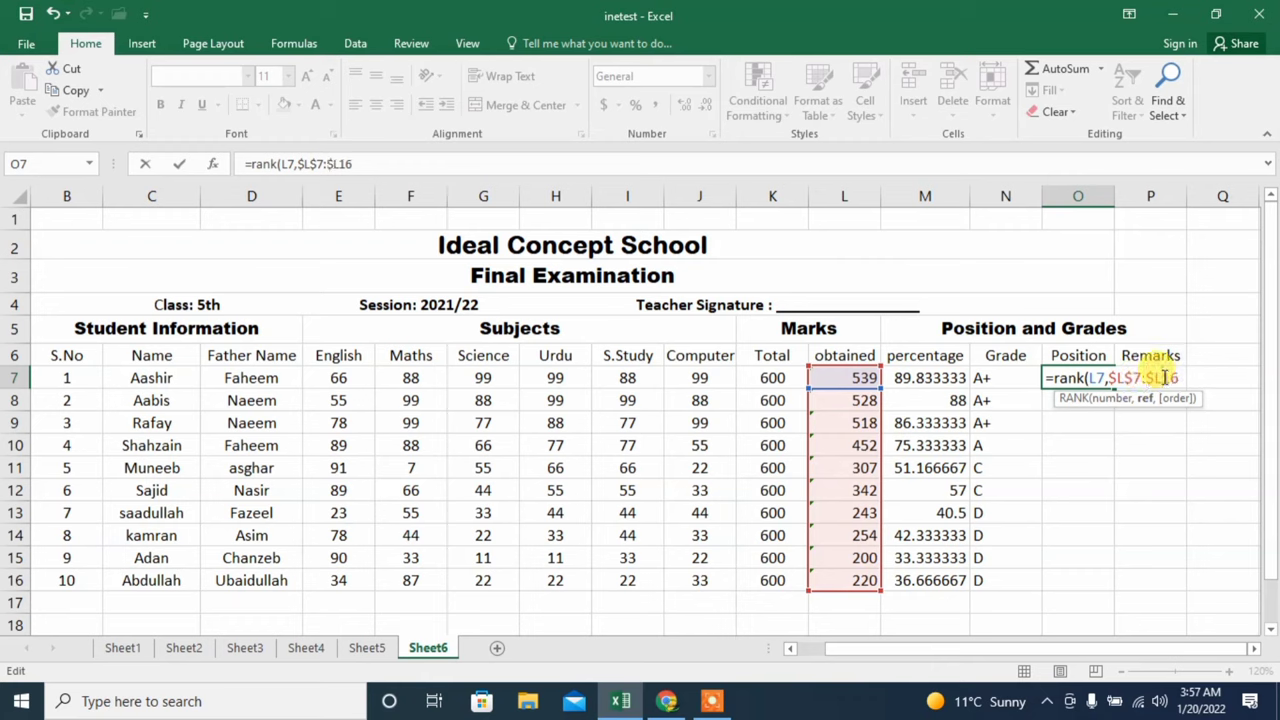
pyautogui.write('$')
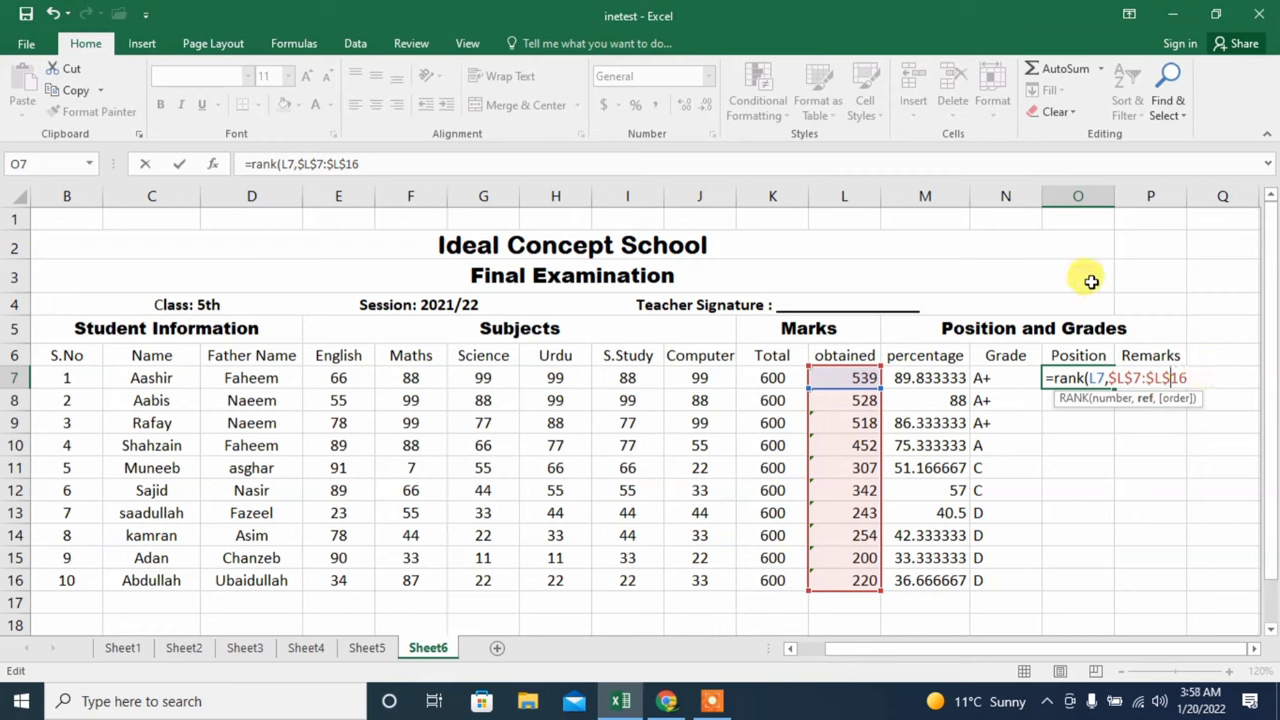
pyautogui.click(1189, 377)
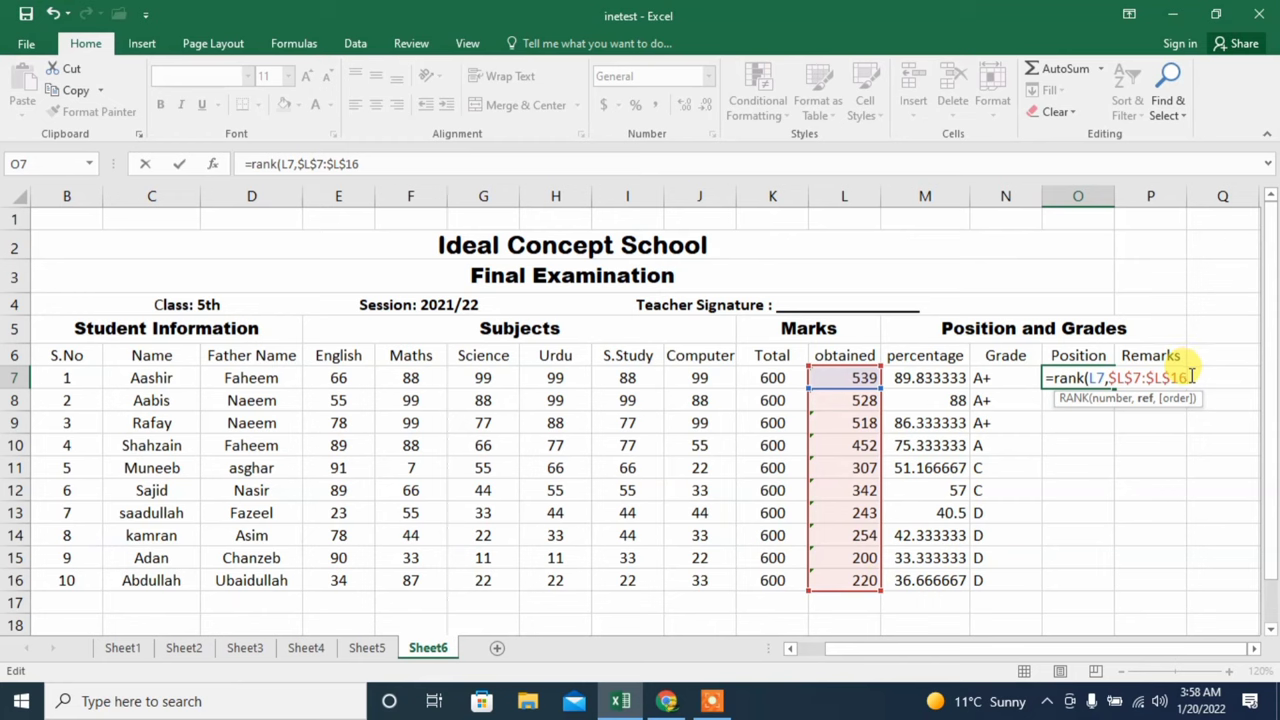
pyautogui.write(')')
pyautogui.press('Return')
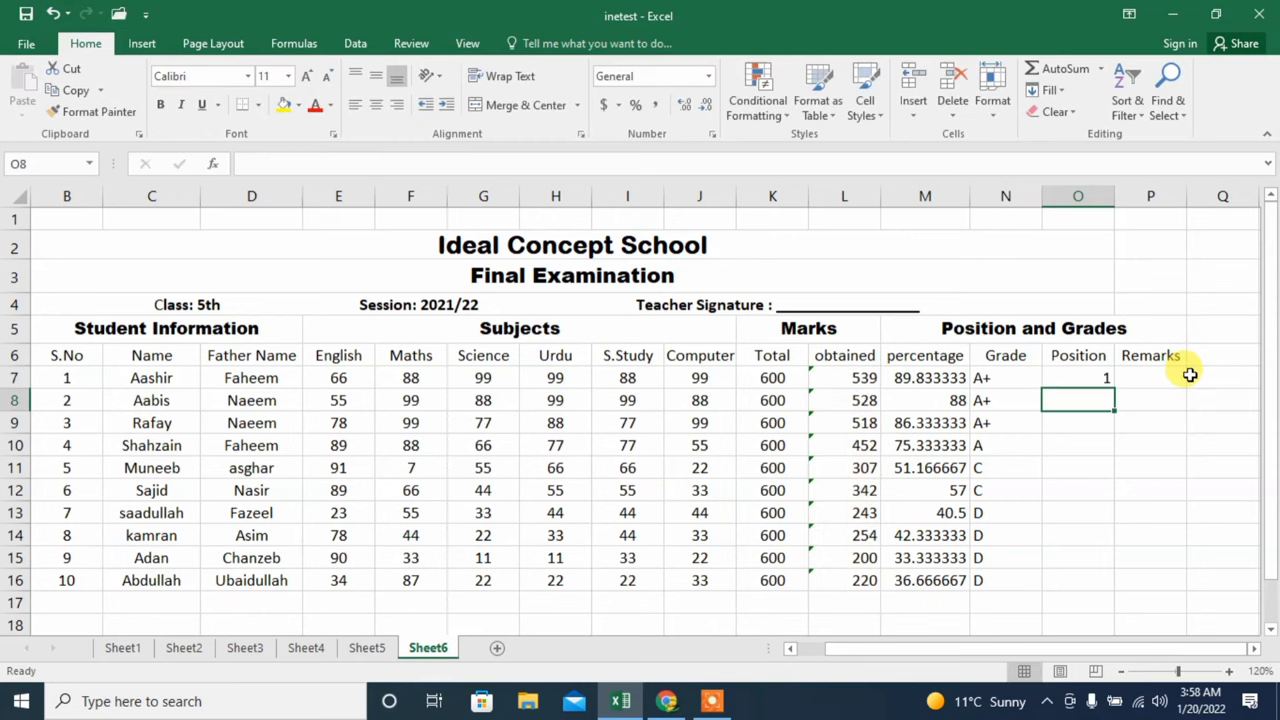
pyautogui.click(1085, 380)
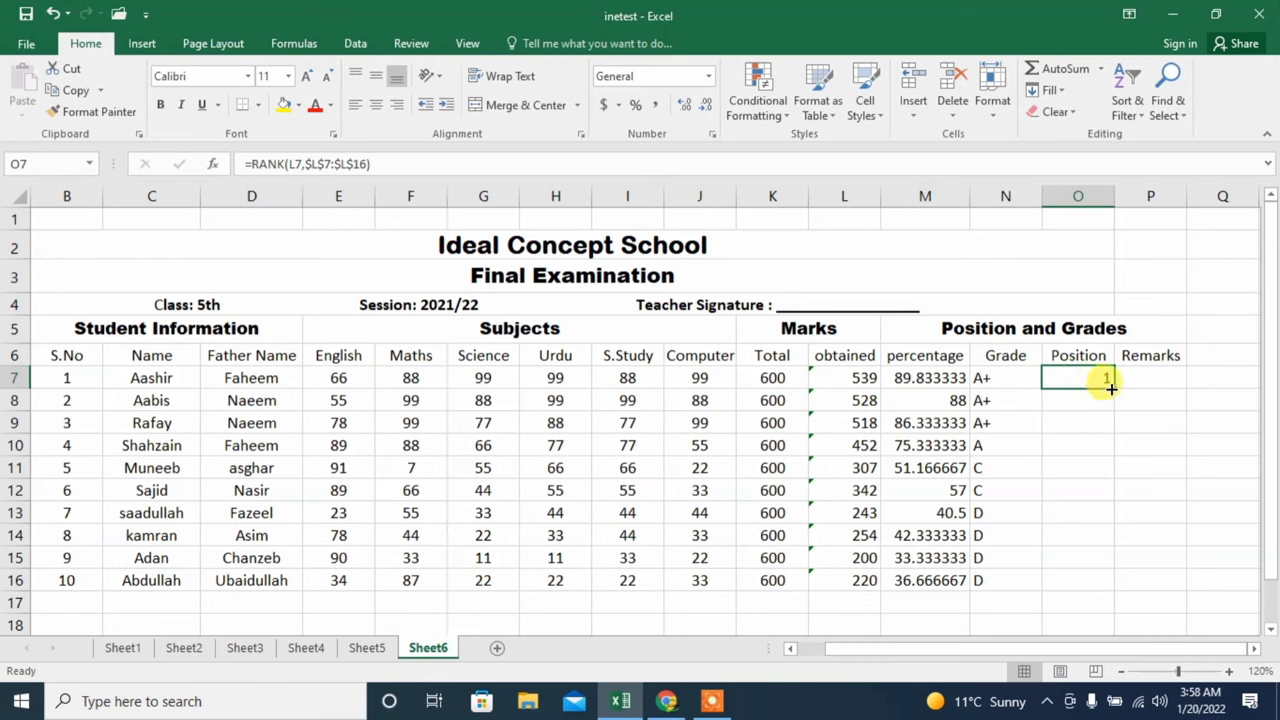
pyautogui.moveTo(1110, 388); pyautogui.dragTo(1116, 582)
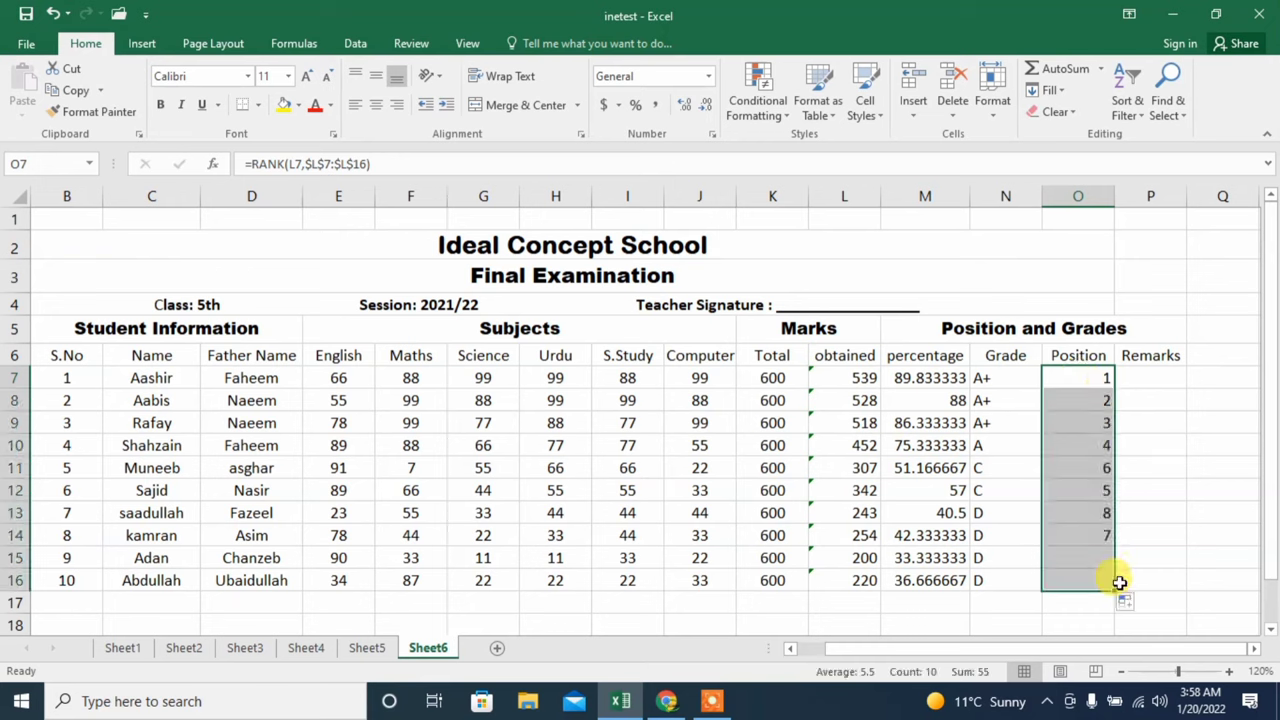
pyautogui.click(1168, 391)
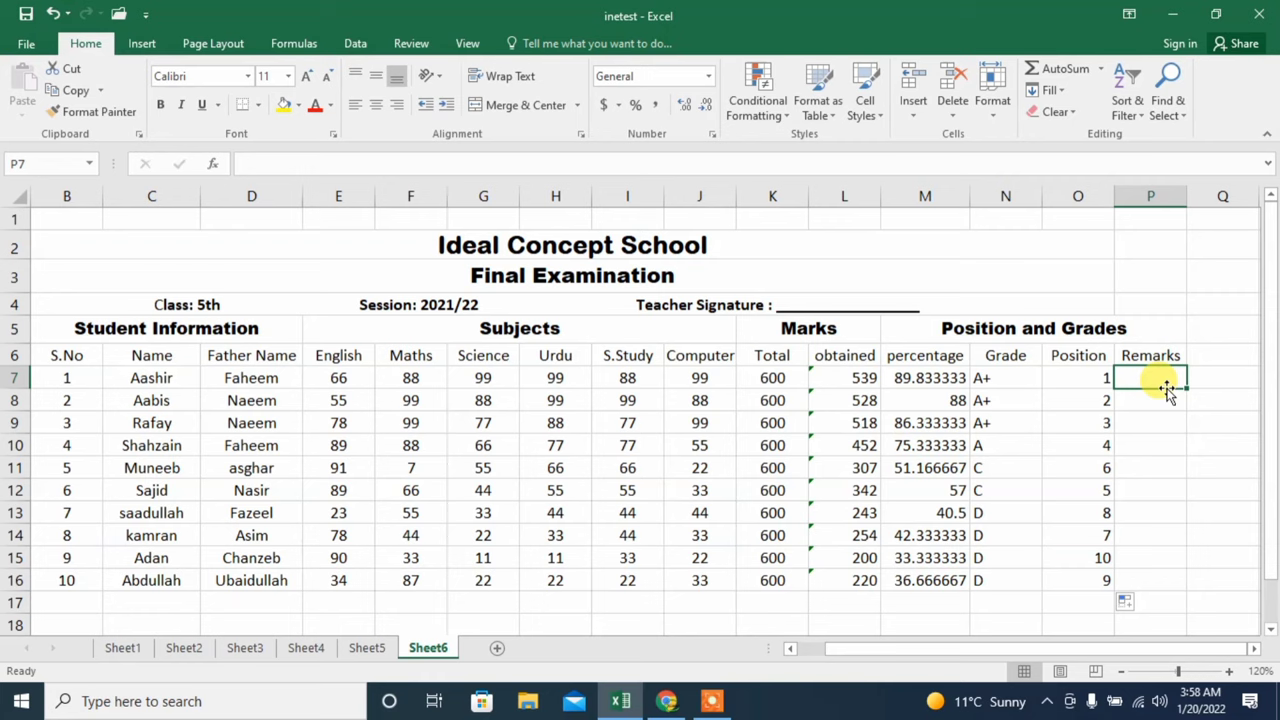
# Enter =IF(M7>40,"PASS",IF(M7<40,"FAIL")) in P7 so the first student shows PASS.
pyautogui.write('=')
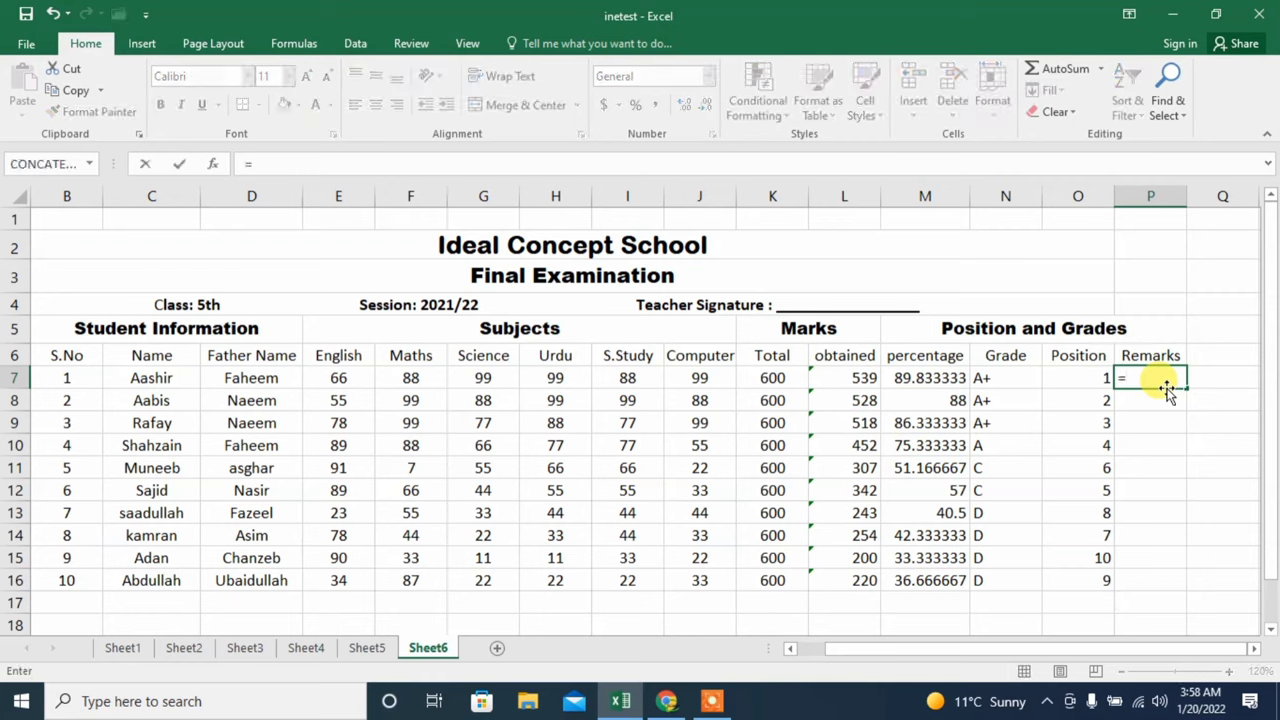
pyautogui.write('if')
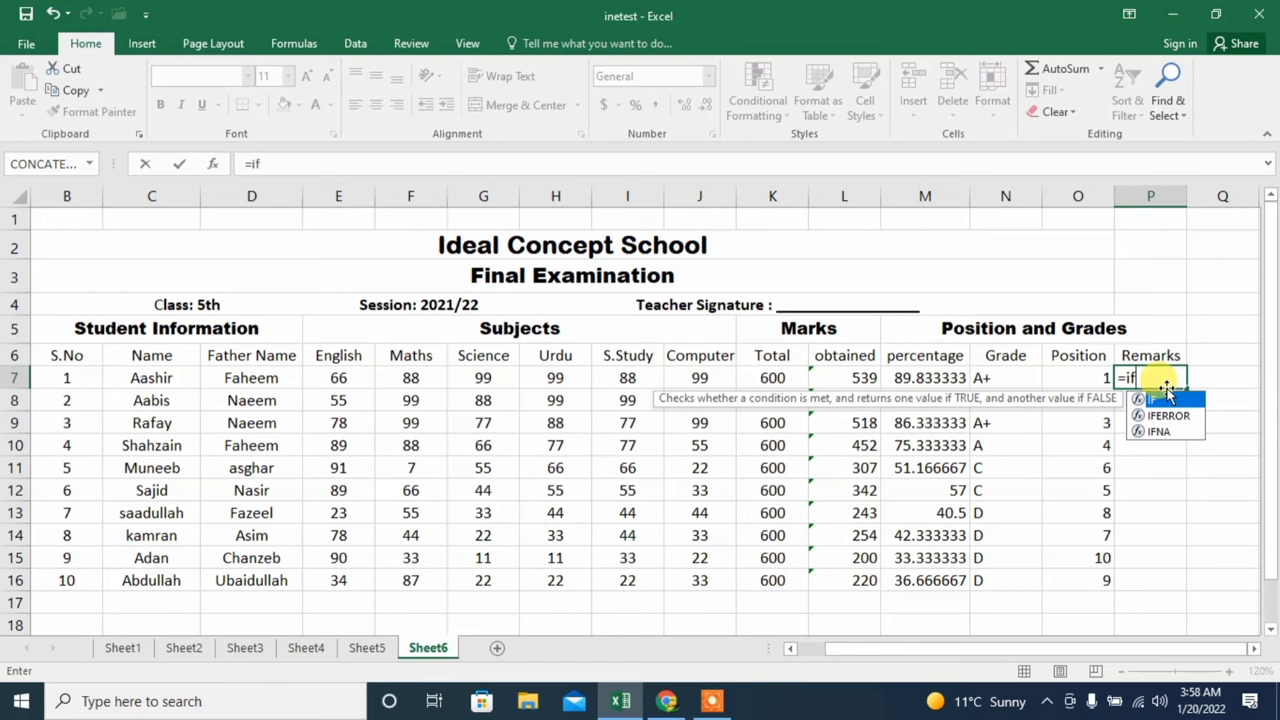
pyautogui.write('(')
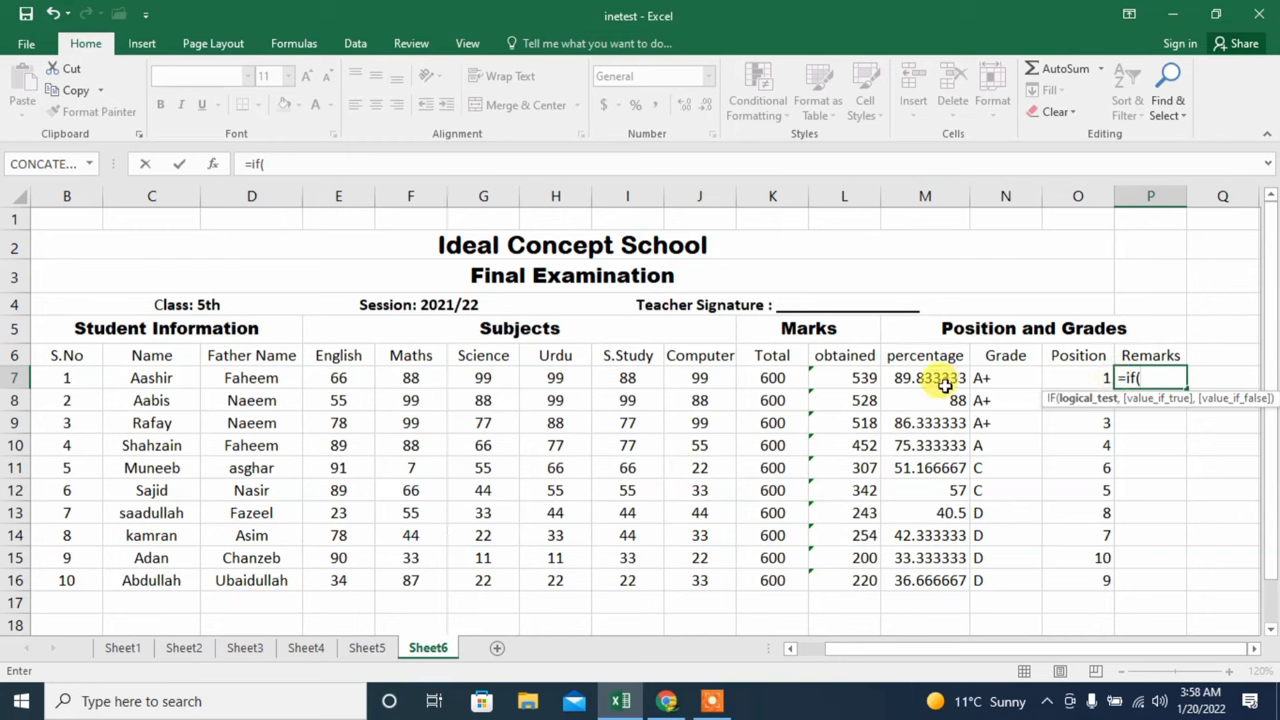
pyautogui.click(944, 385)
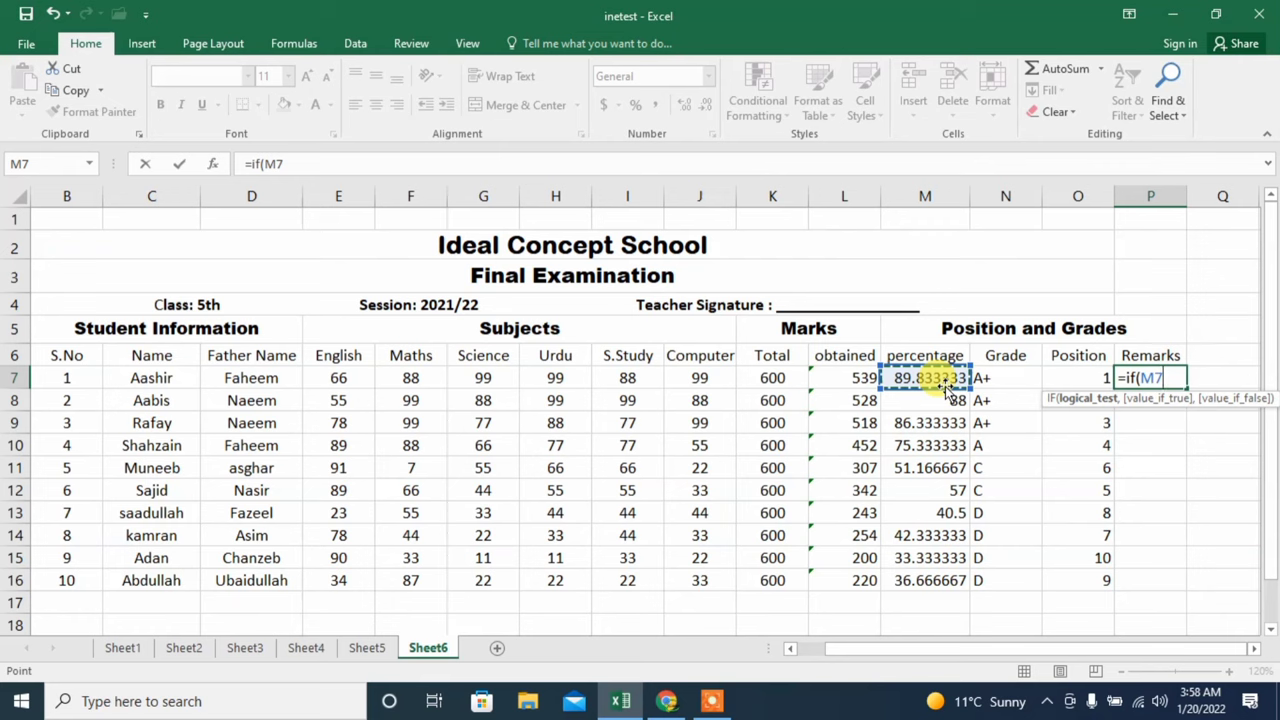
pyautogui.press('F8')
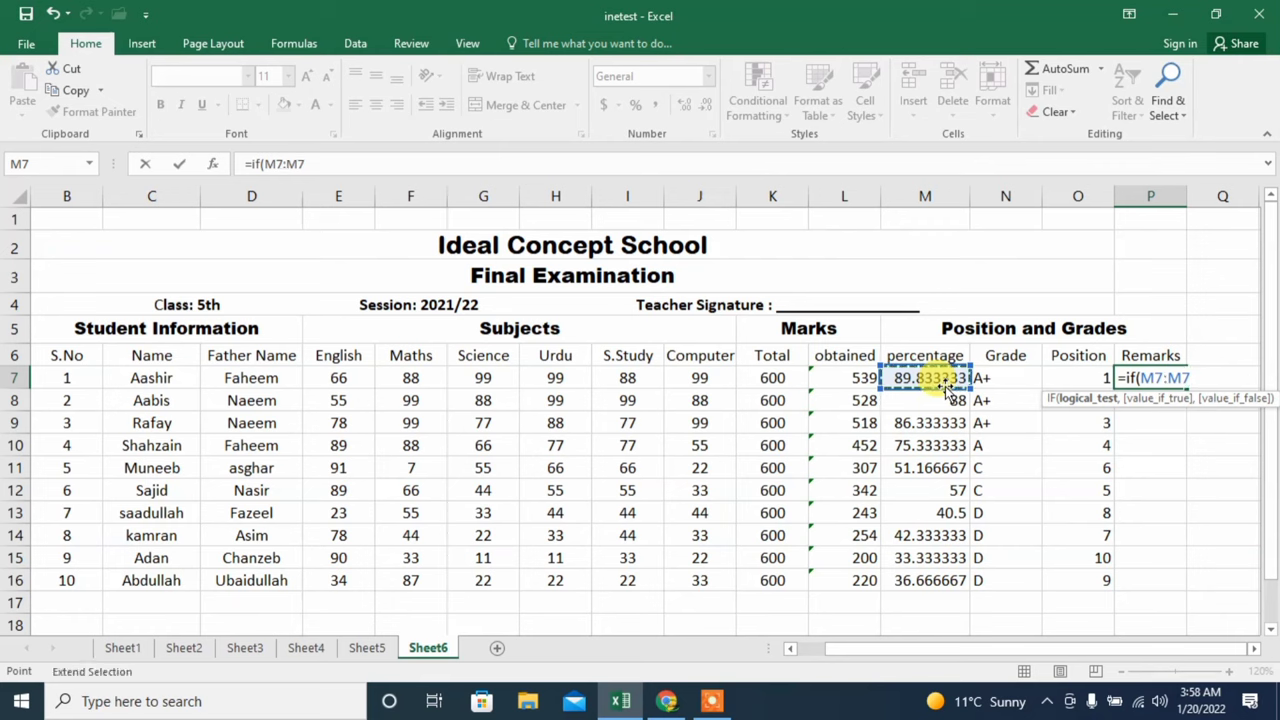
pyautogui.press('BackSpace')
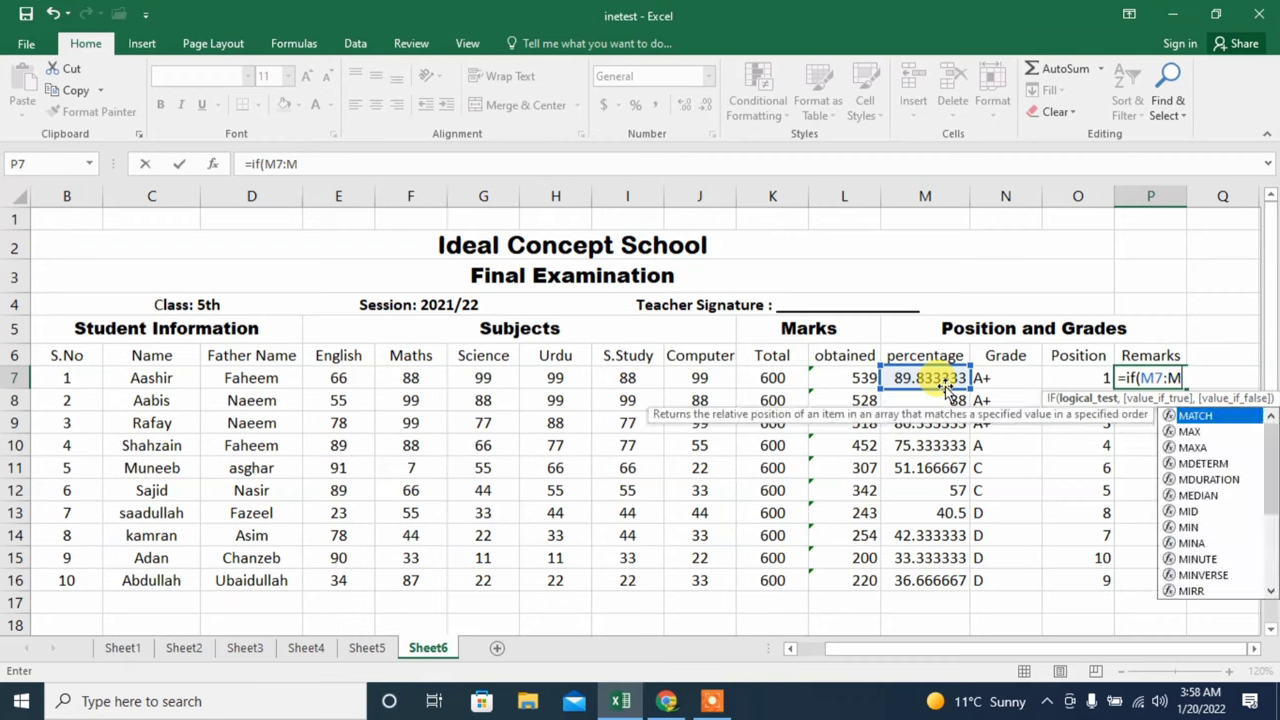
pyautogui.press('BackSpace')
pyautogui.press('BackSpace')
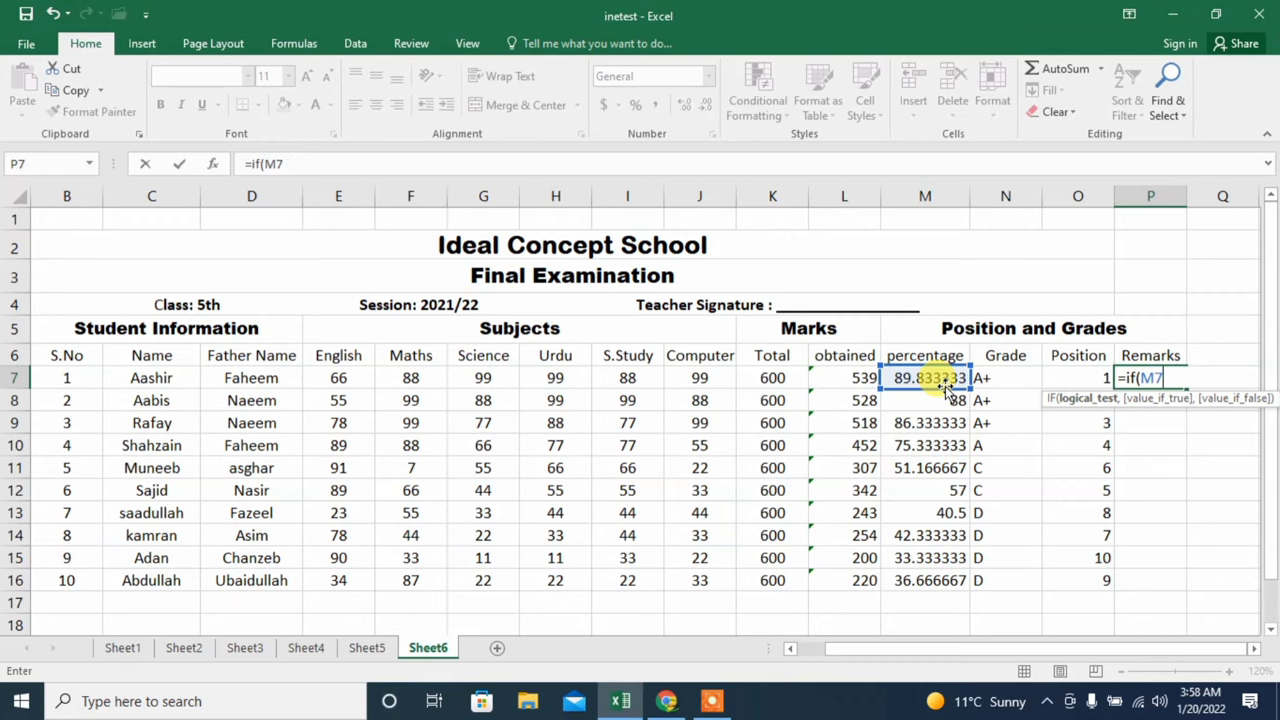
pyautogui.write('>')
pyautogui.write('40')
pyautogui.write(',')
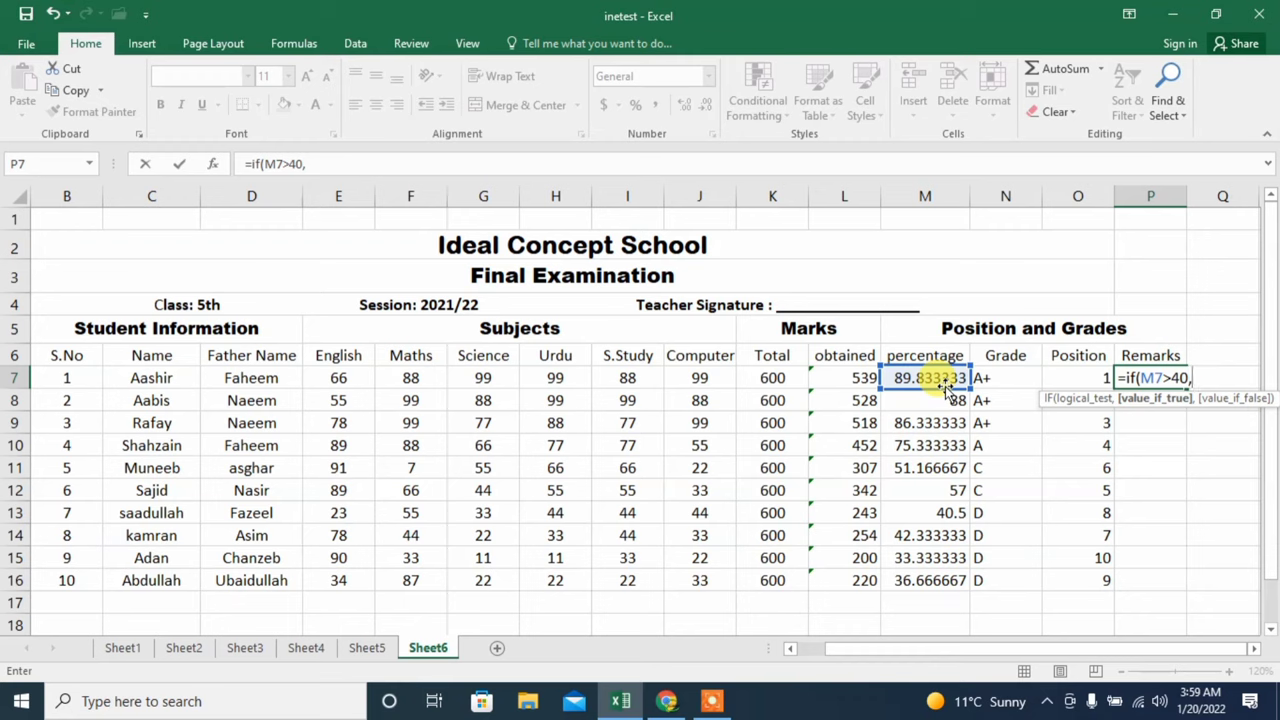
pyautogui.write('"')
pyautogui.write('P')
pyautogui.write('ASS')
pyautogui.write('"')
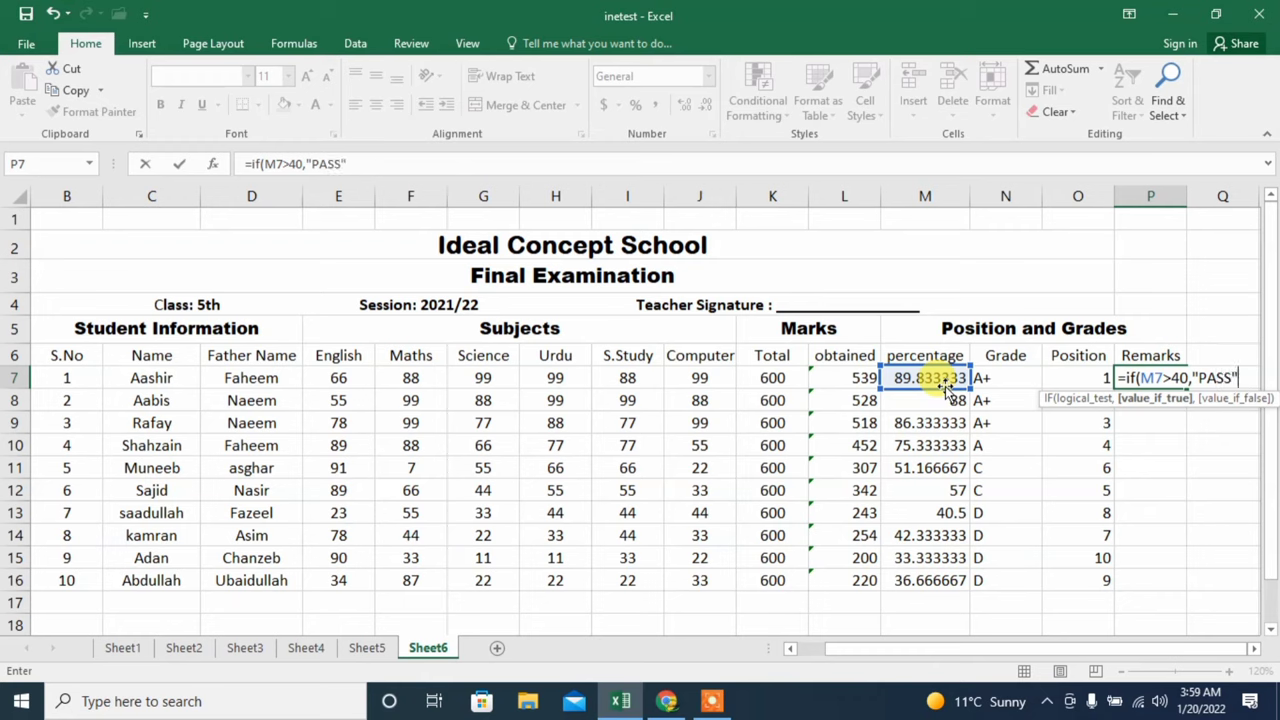
pyautogui.write(',i')
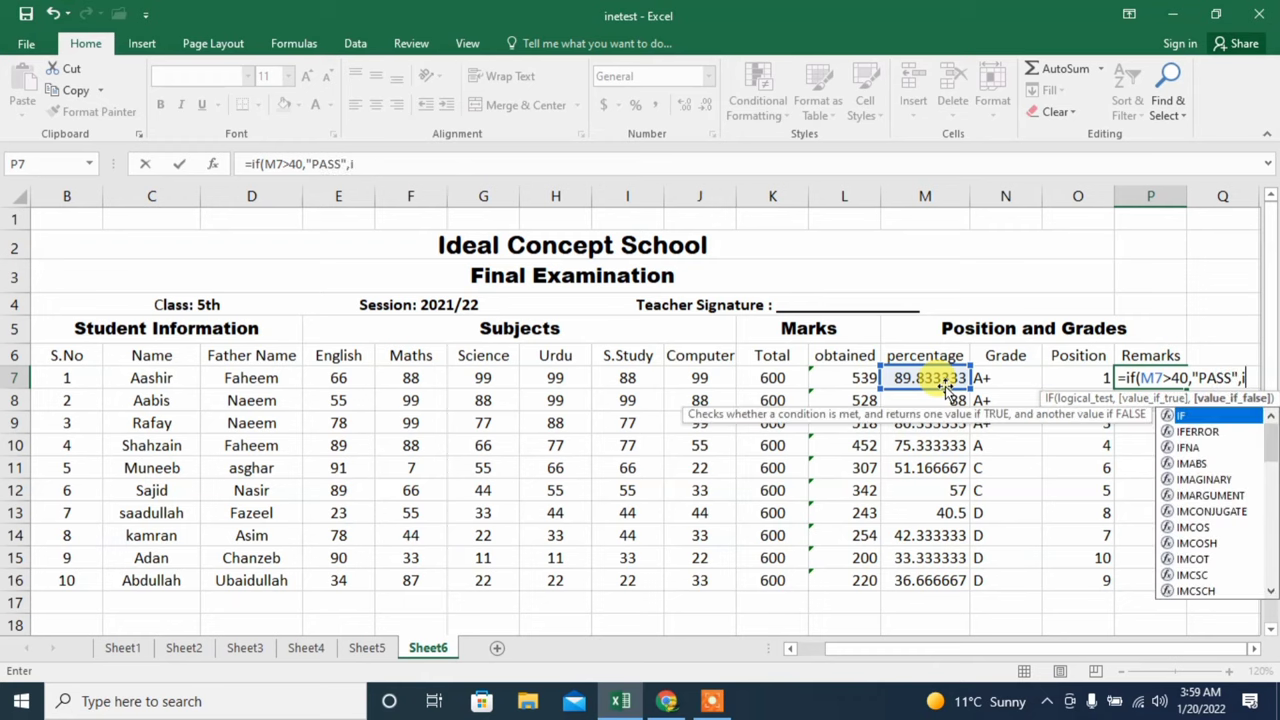
pyautogui.write('f')
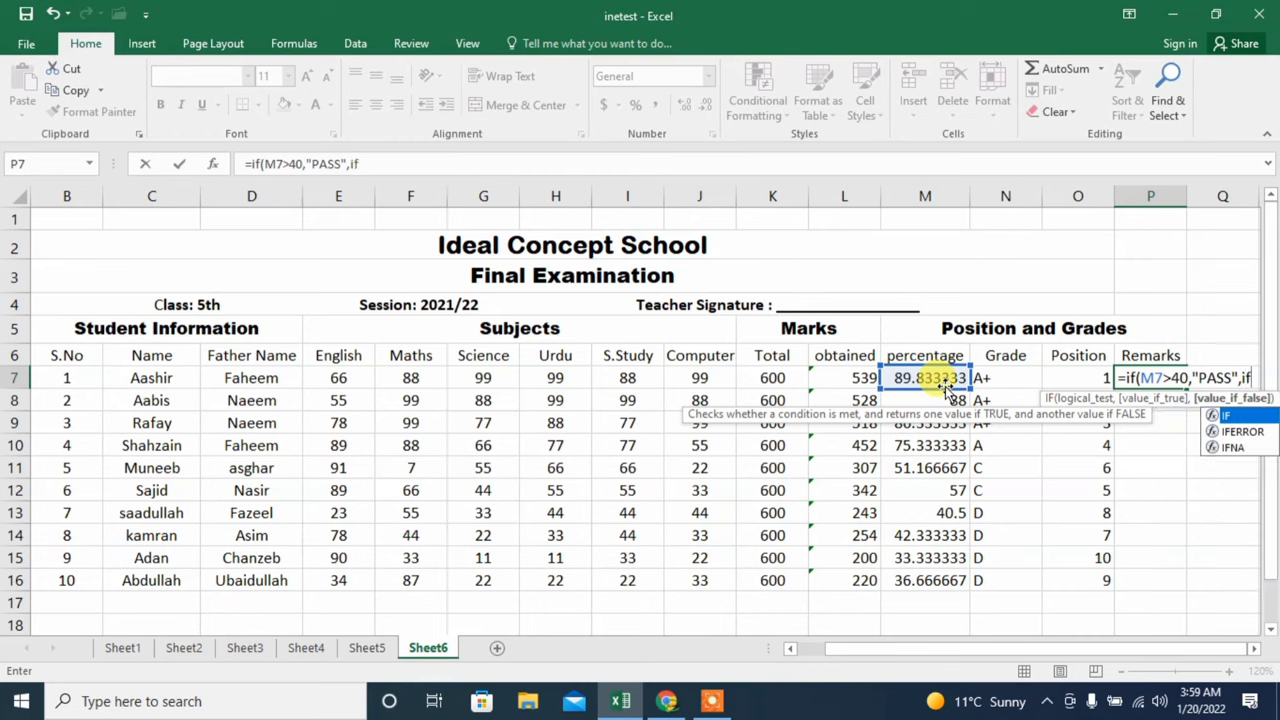
pyautogui.write('(')
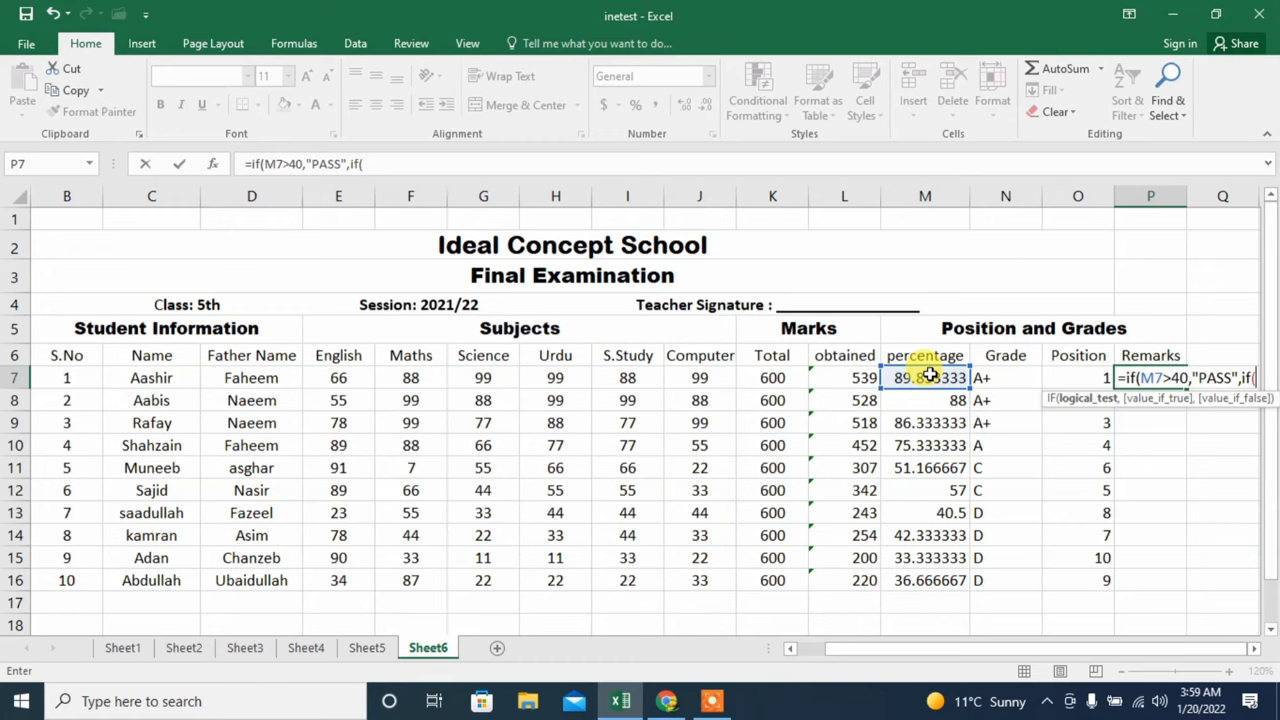
pyautogui.click(930, 375)
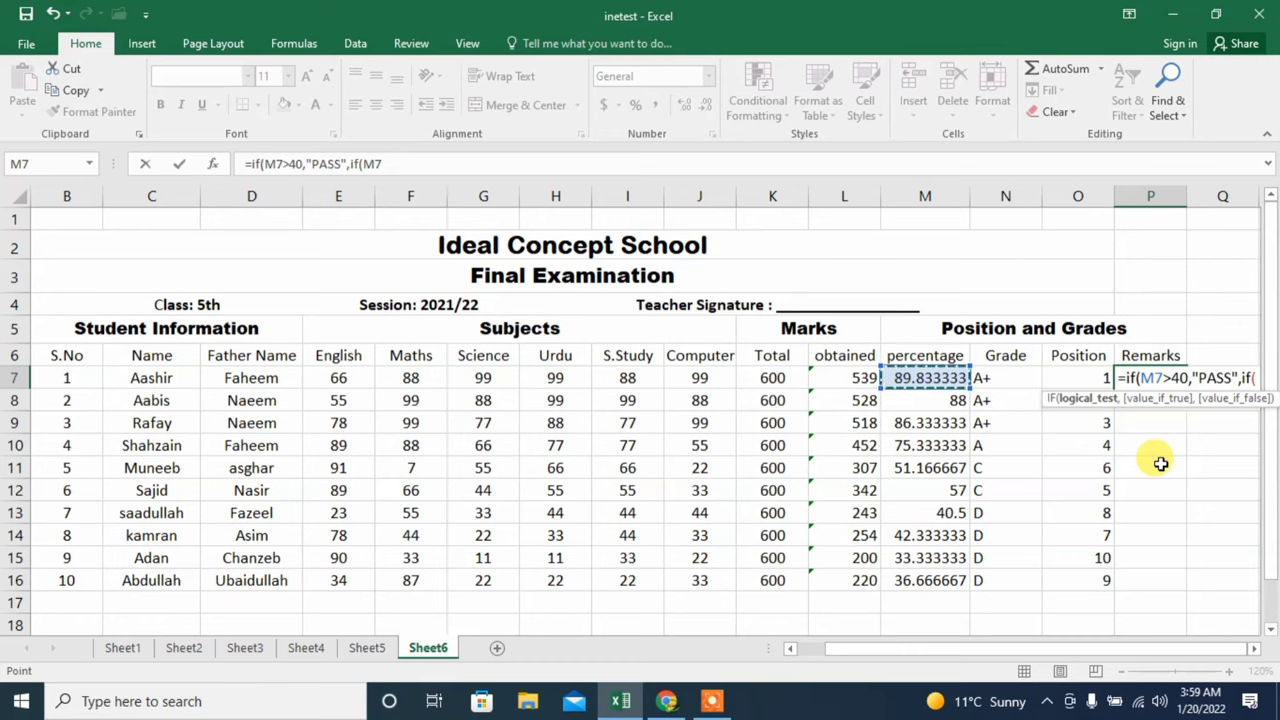
pyautogui.write('<')
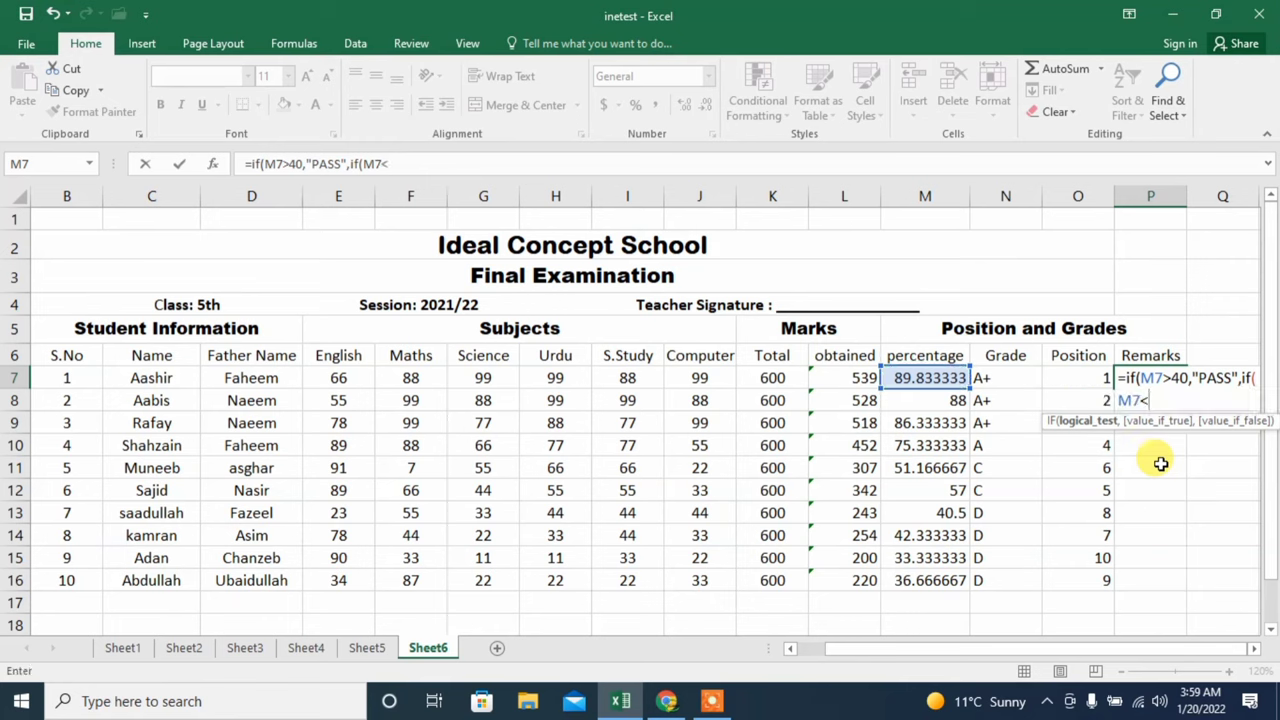
pyautogui.write('40')
pyautogui.write(',')
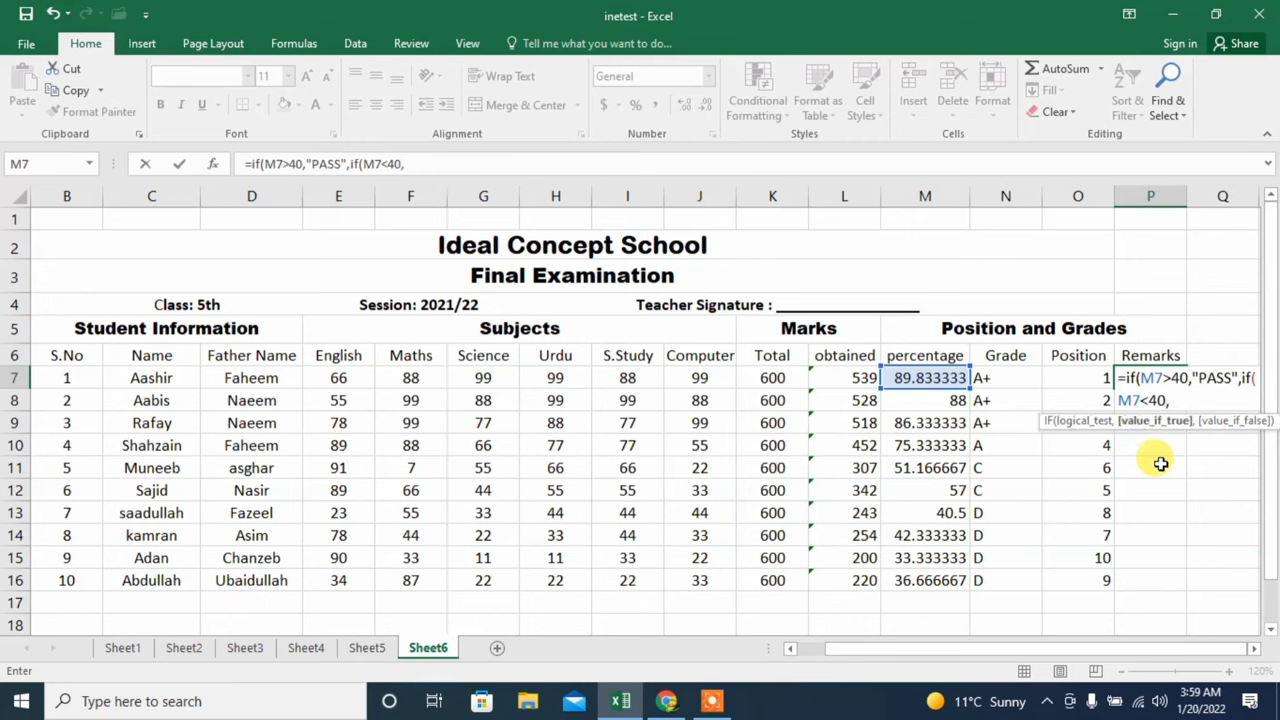
pyautogui.write('"F')
pyautogui.write('AIL')
pyautogui.write('"')
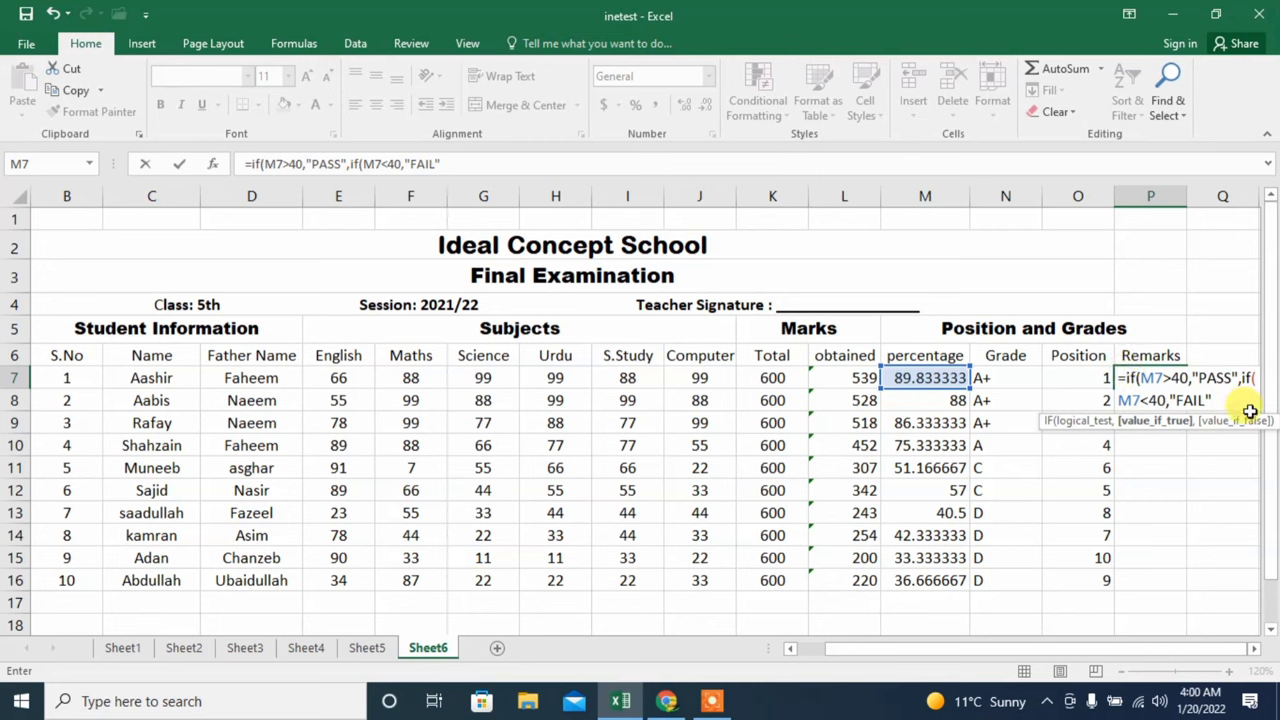
pyautogui.write('))')
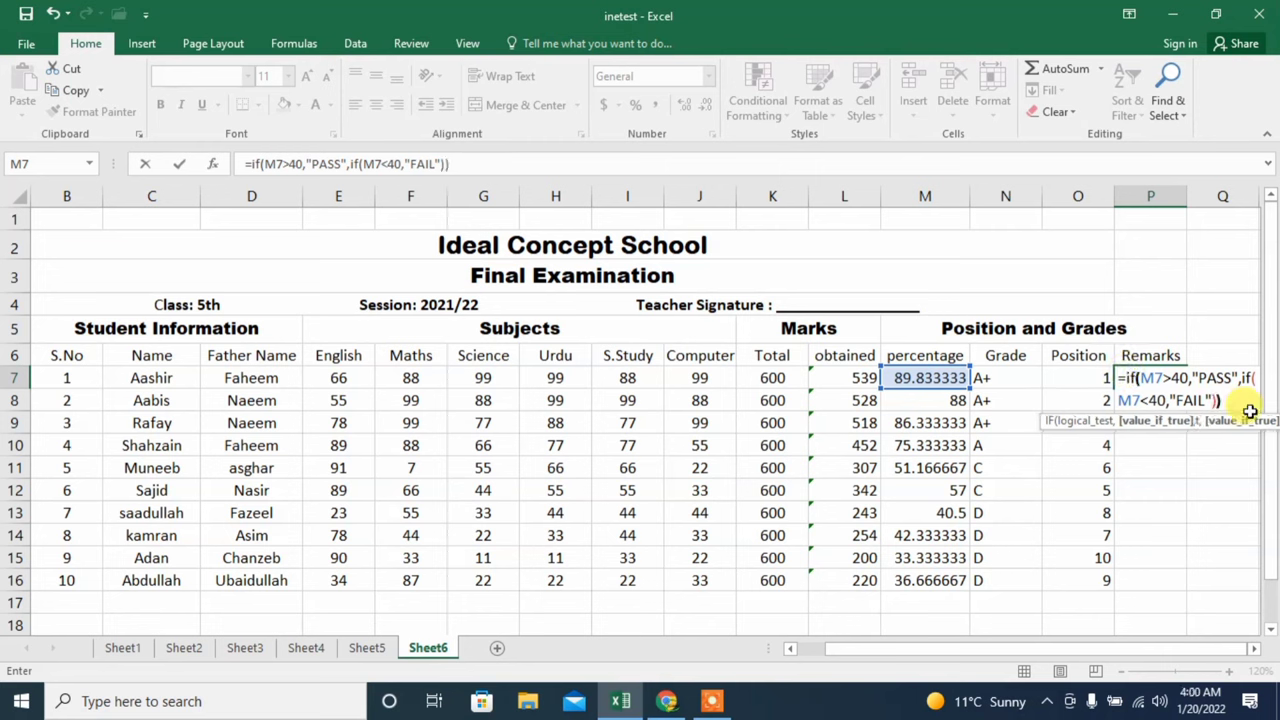
pyautogui.hotkey('ctrl', 'Return')
pyautogui.press('Return')
# Fill the P7 Remarks formula down to P16 and zoom out to see the table.
pyautogui.click(1163, 379)
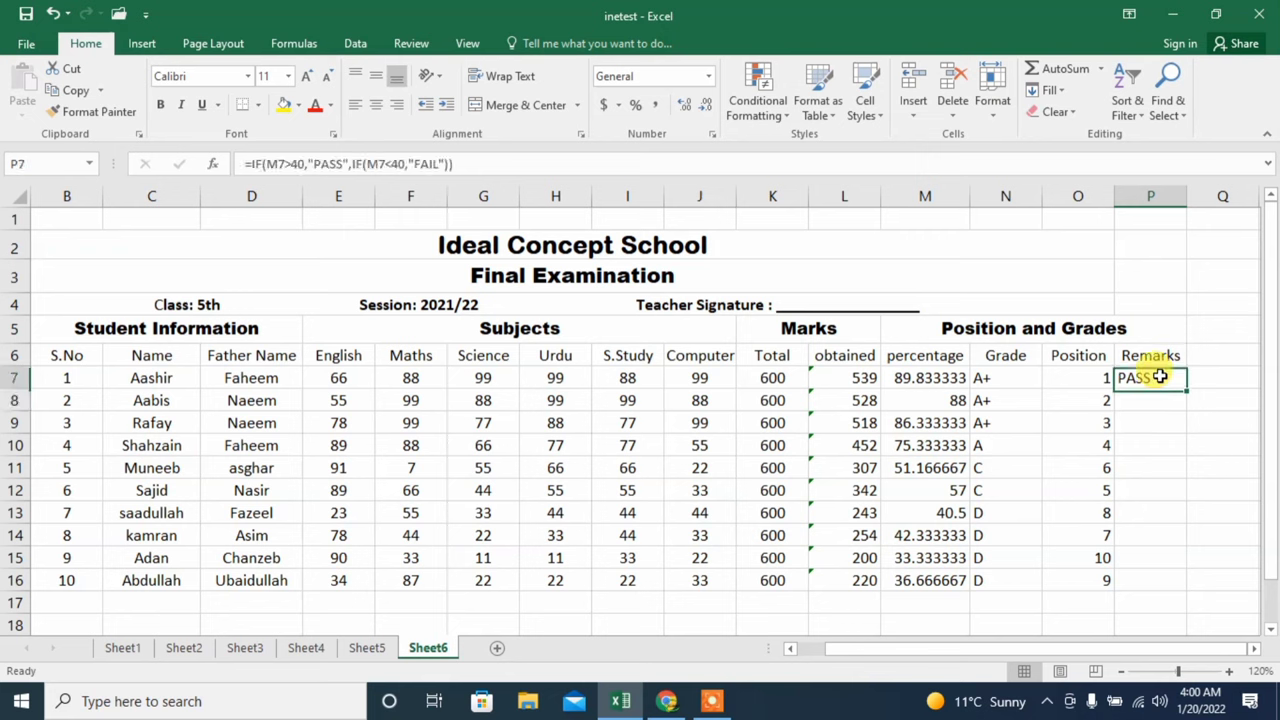
pyautogui.moveTo(1183, 386); pyautogui.dragTo(1189, 588)
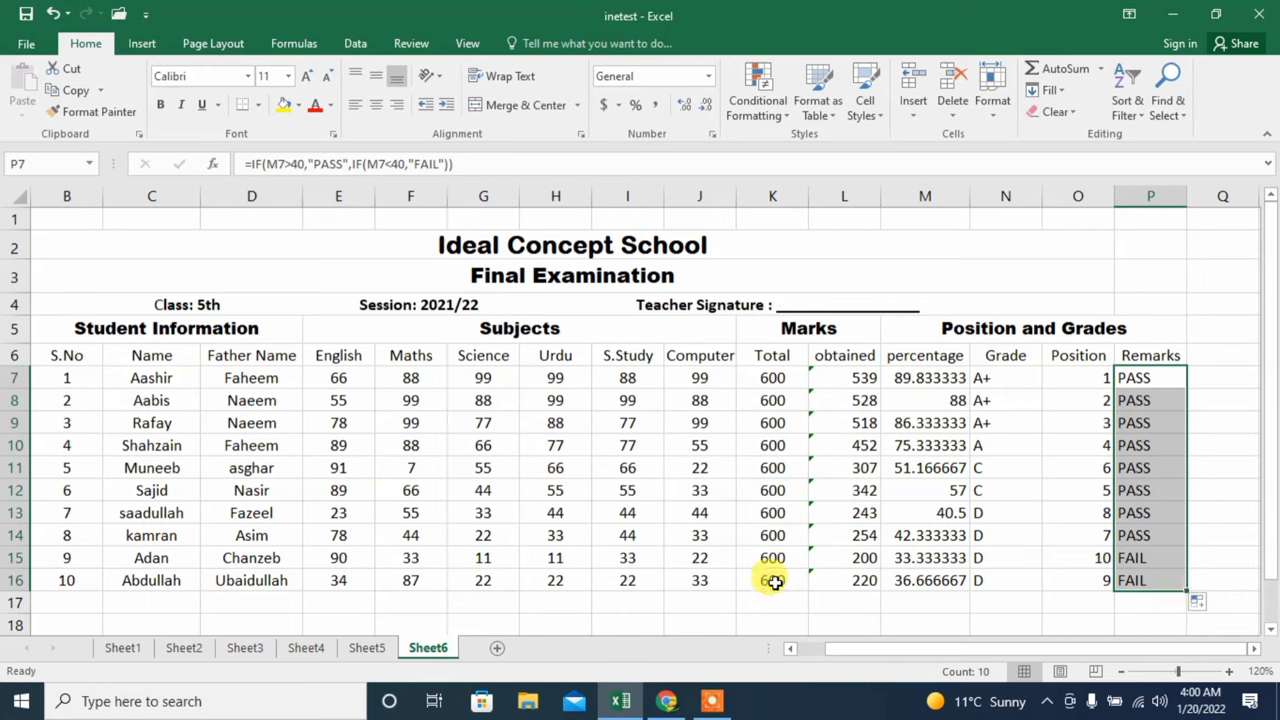
pyautogui.click(1121, 672)
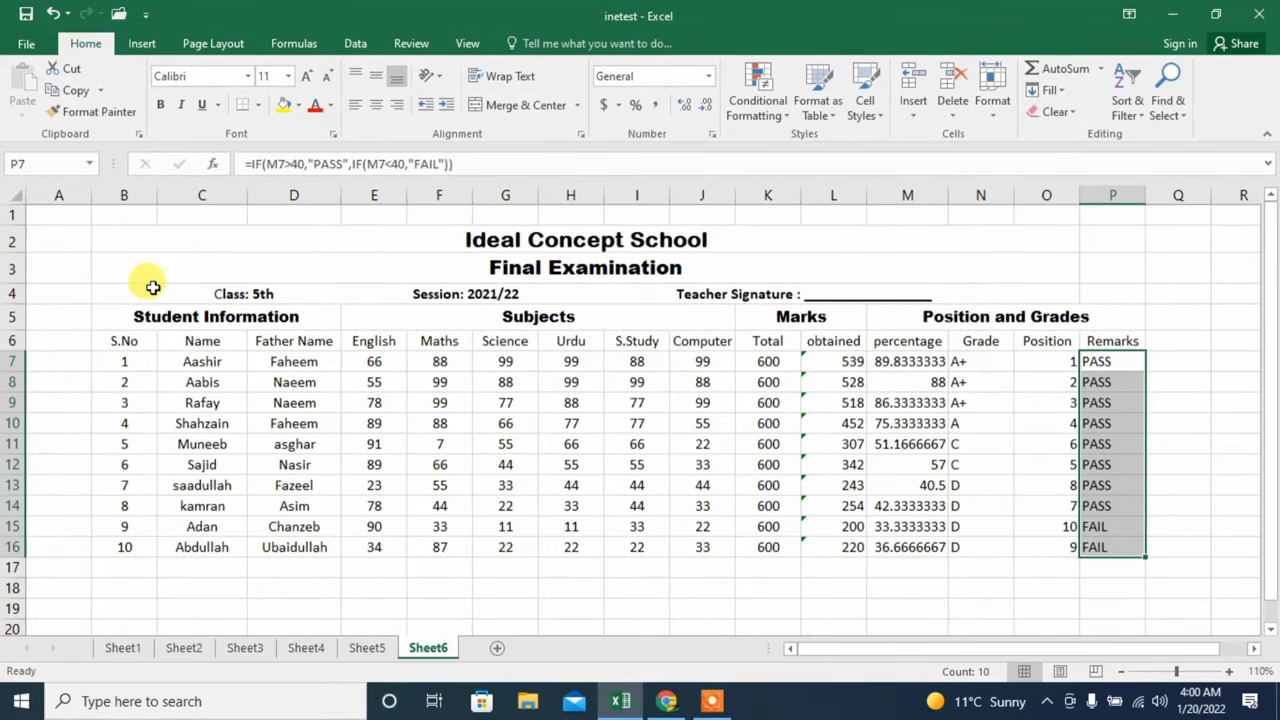
# Apply Thick Outside Borders to the table range B4:P16.
pyautogui.moveTo(114, 292)
pyautogui.mouseDown()
pyautogui.moveTo(231, 403)
pyautogui.moveTo(475, 543)
pyautogui.mouseUp()
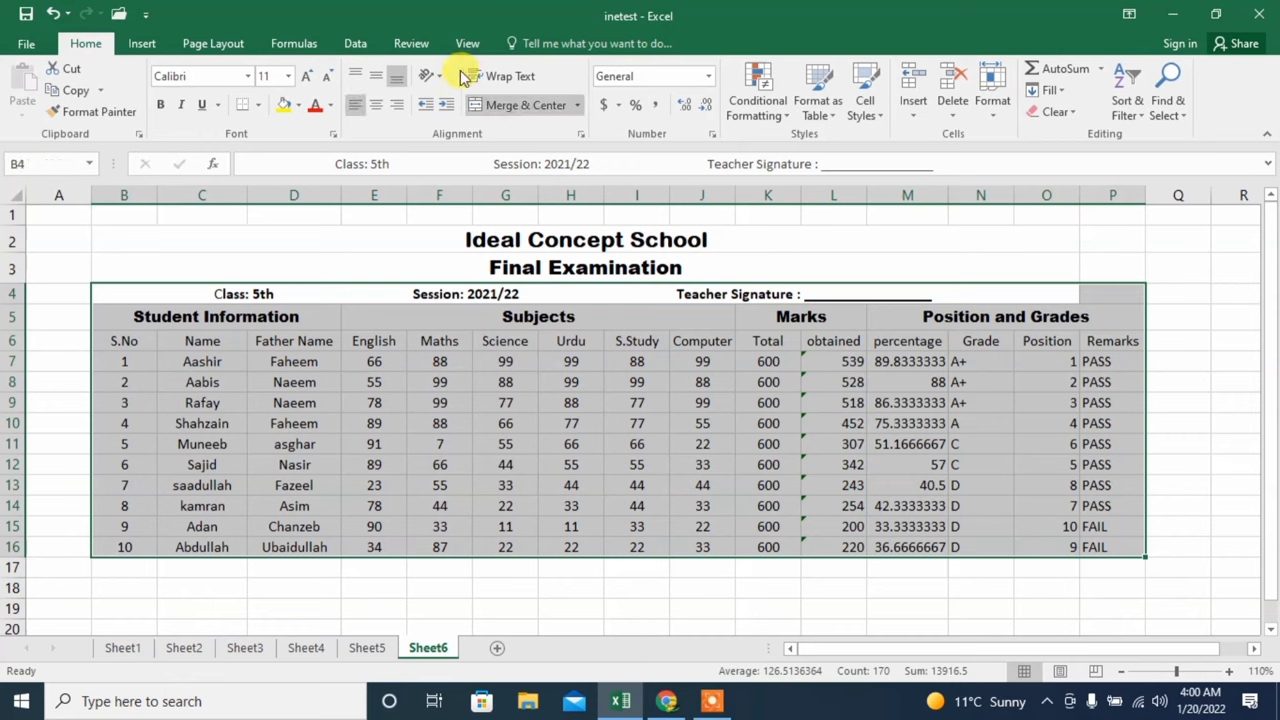
pyautogui.click(259, 106)
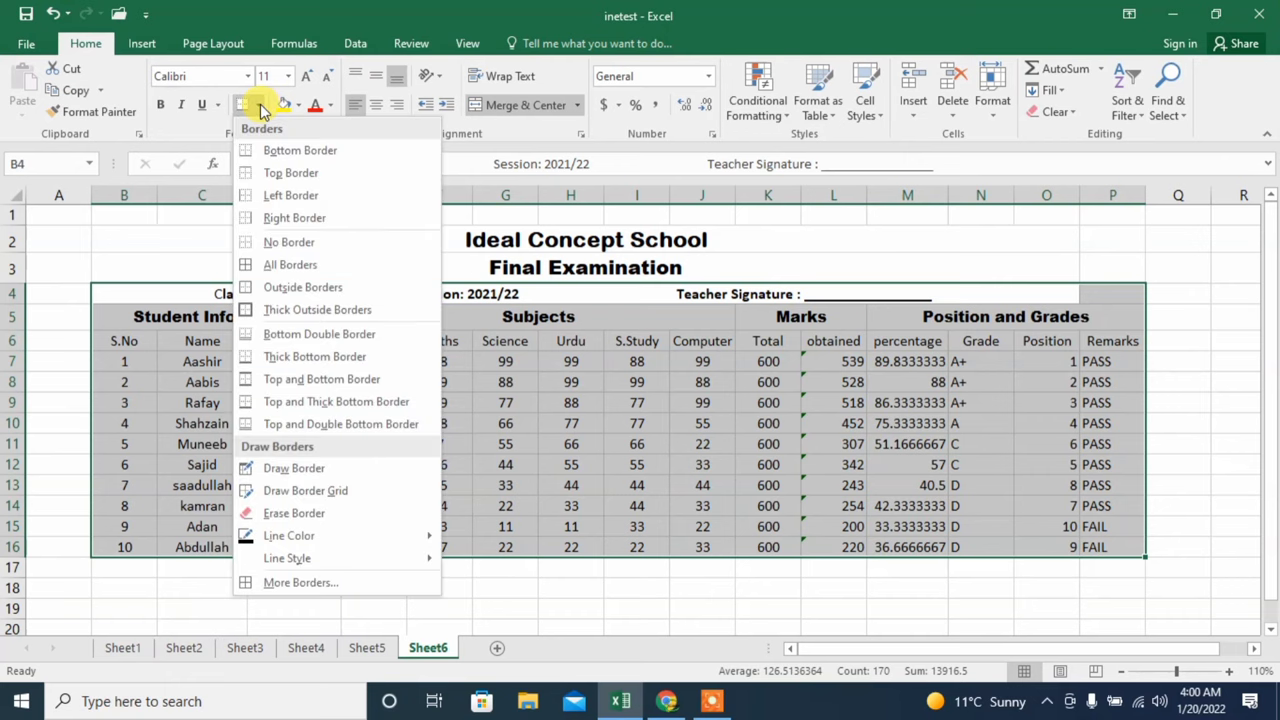
pyautogui.click(297, 310)
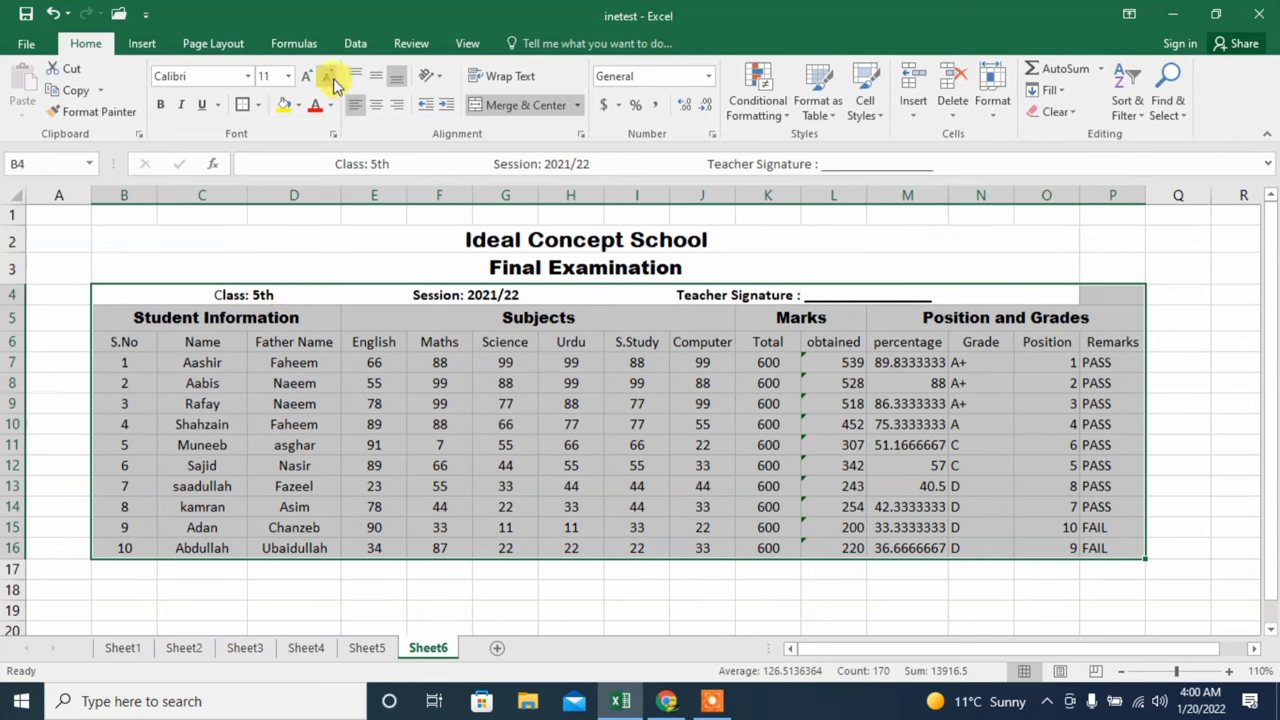
pyautogui.click(259, 108)
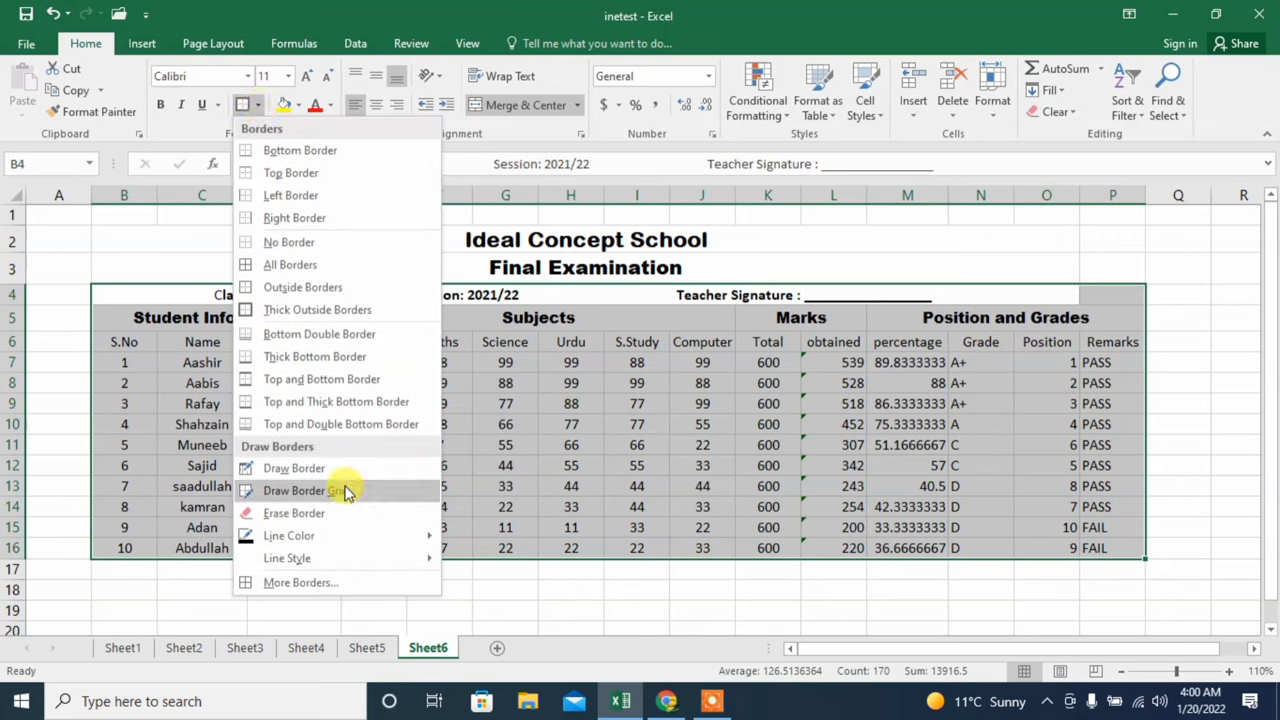
pyautogui.click(337, 606)
pyautogui.click(663, 595)
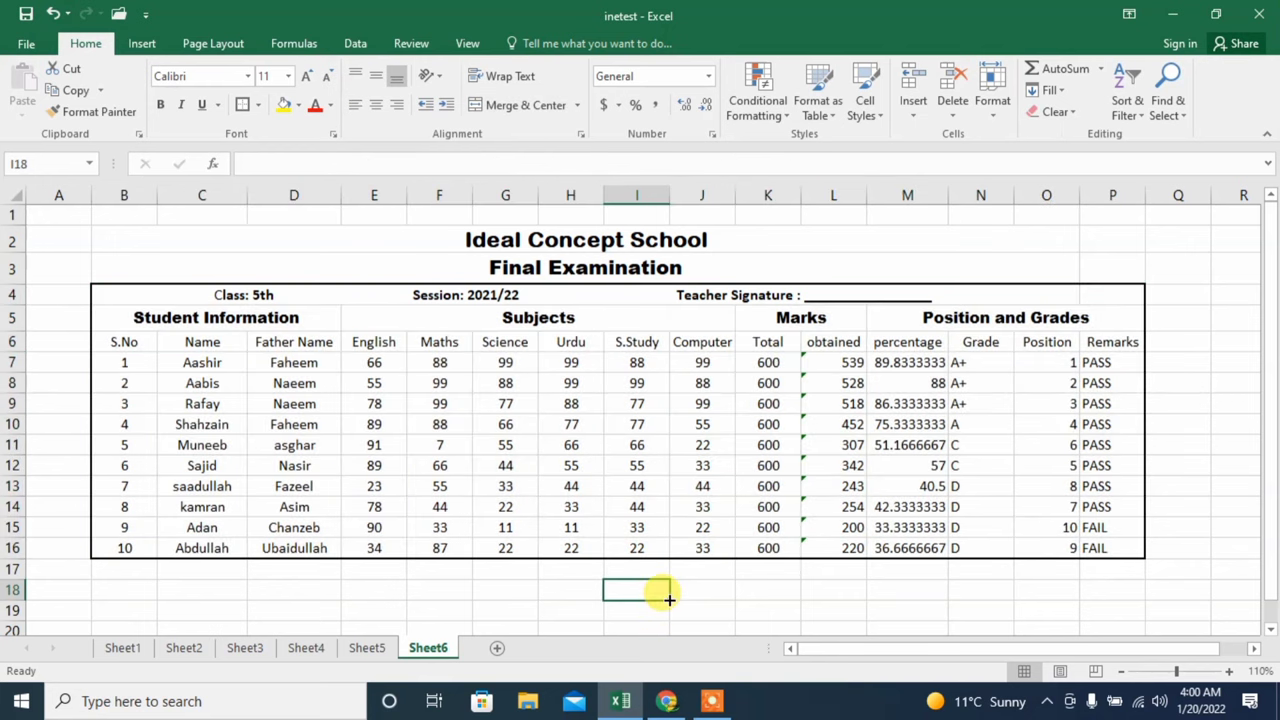